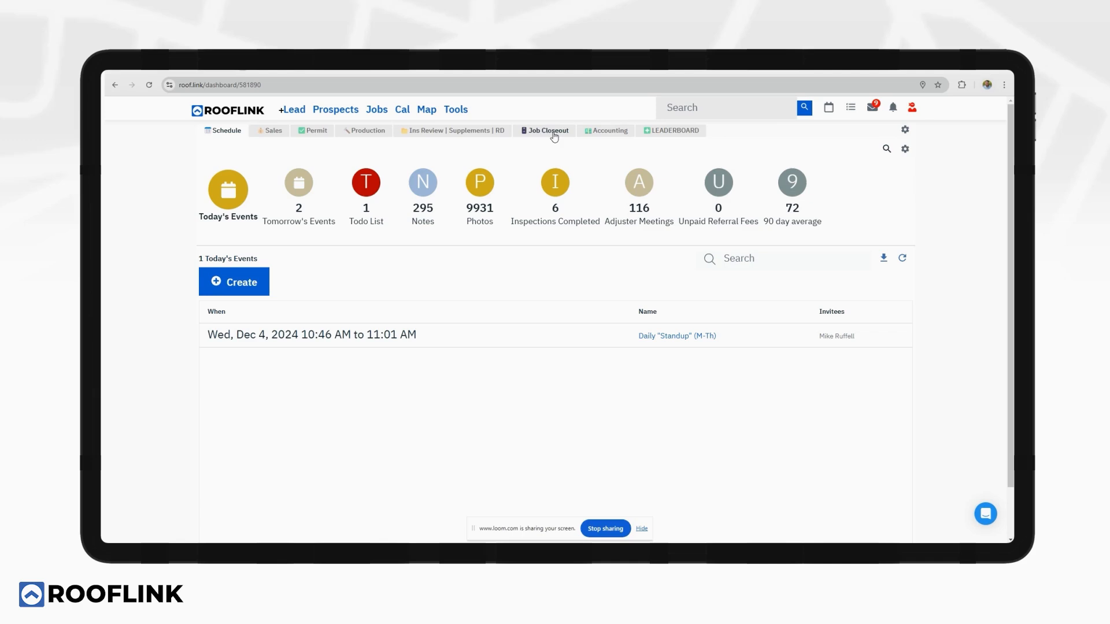
Try reordering the dashboard groups, leaving LEADERBOARD after Accounting.
left_click(905, 131)
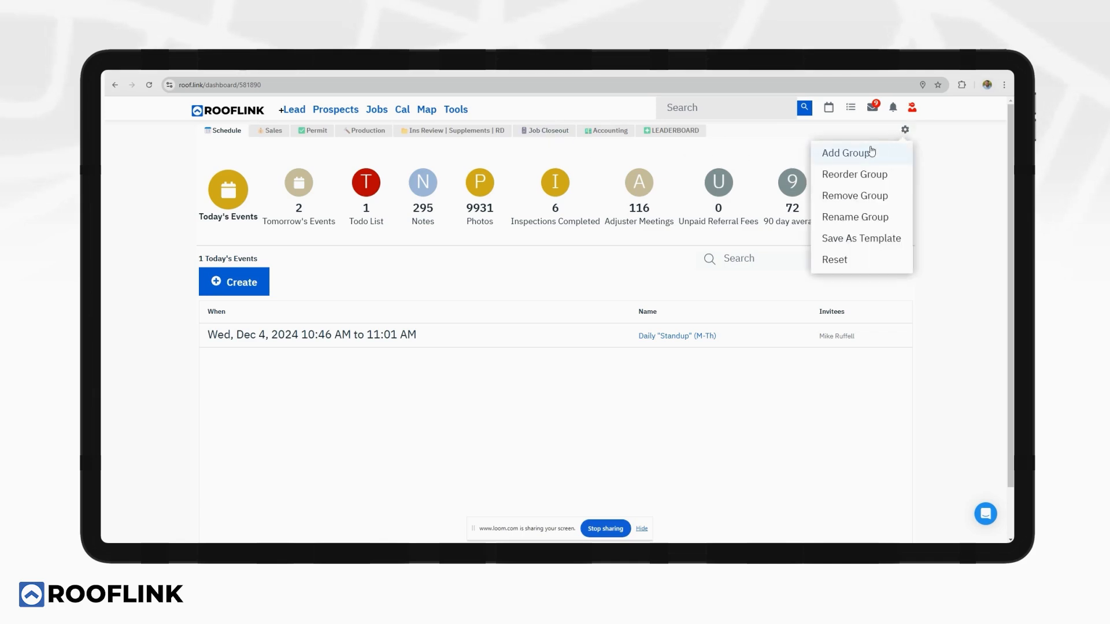
left_click(855, 174)
left_click_drag(673, 131, 699, 135)
left_click(899, 131)
Save the widget order unchanged, then switch from Sales to the Production dashboard.
left_click(905, 149)
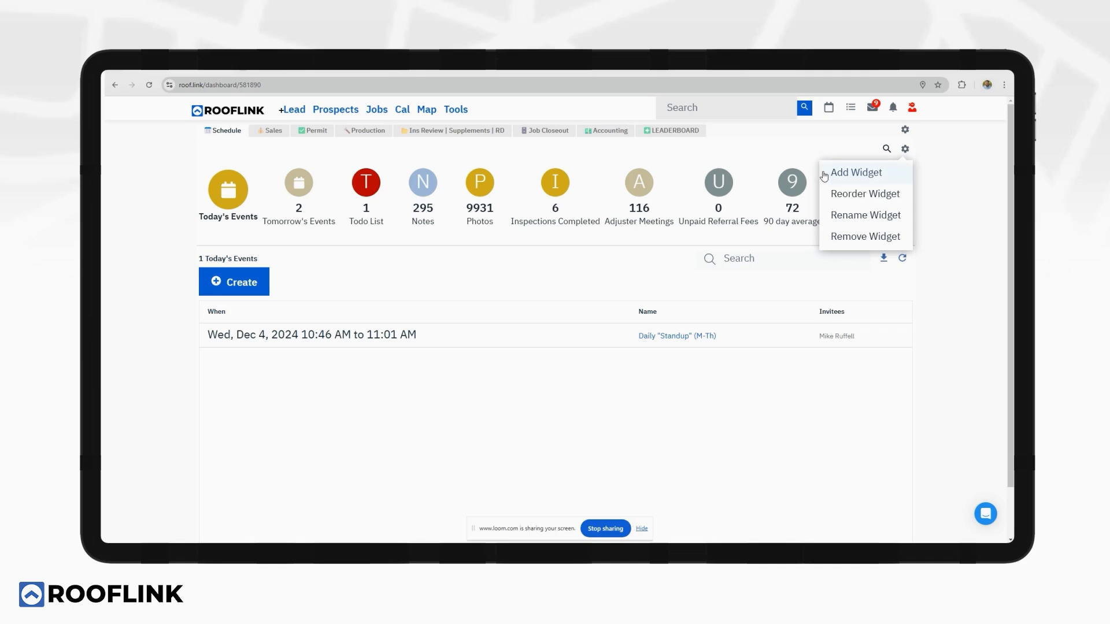
left_click(850, 193)
mouse_move(800, 187)
left_mouse_down()
mouse_move(702, 187)
mouse_move(800, 185)
left_mouse_up()
left_click(900, 148)
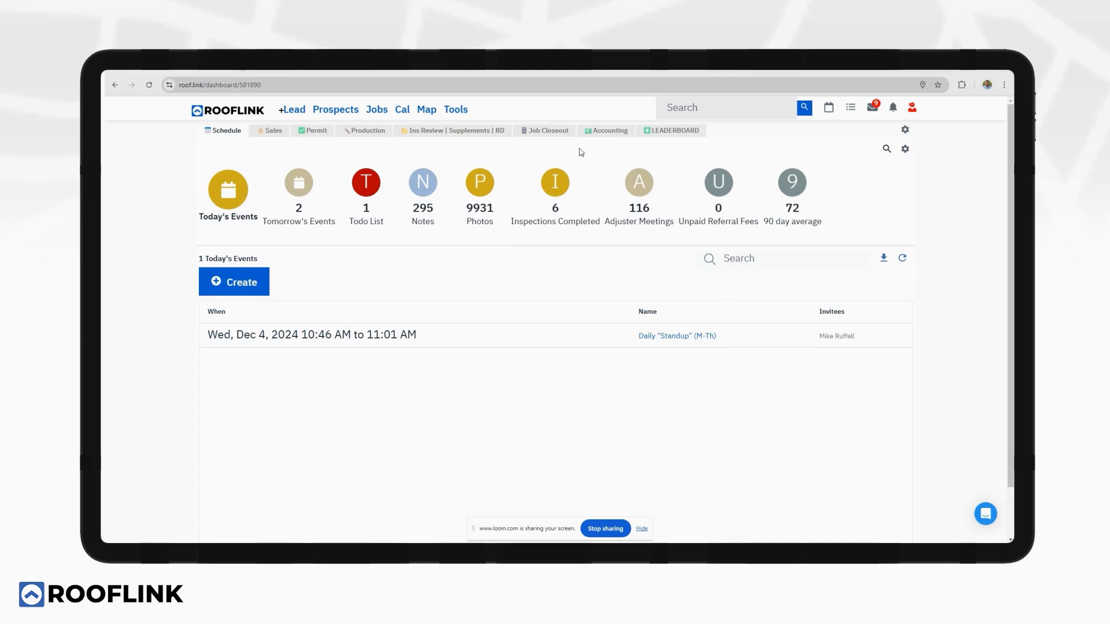
left_click(276, 130)
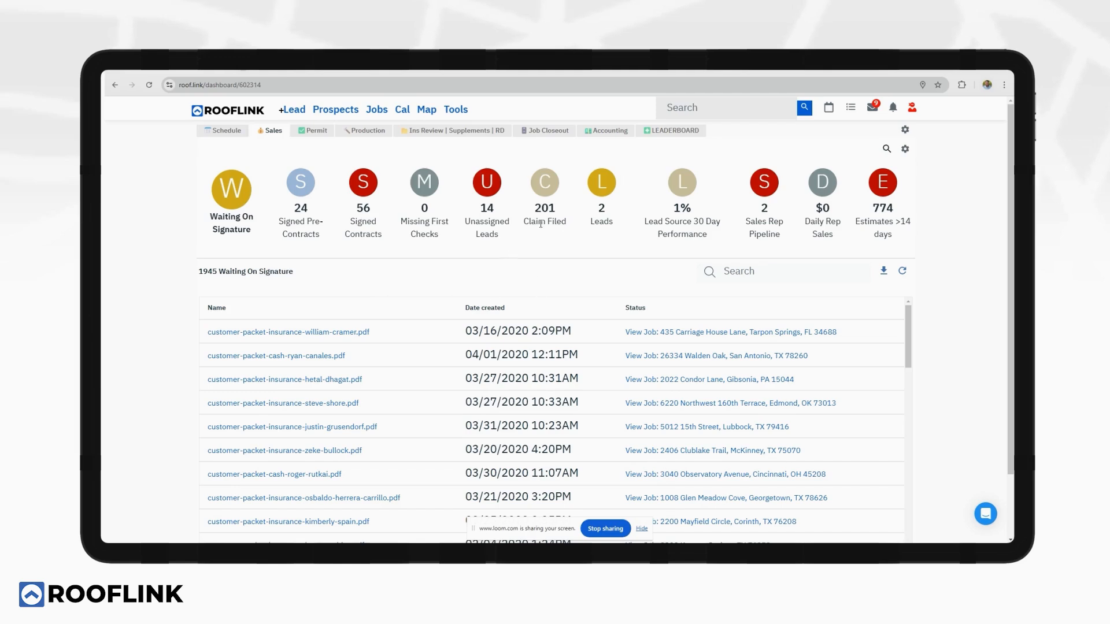
left_click(365, 130)
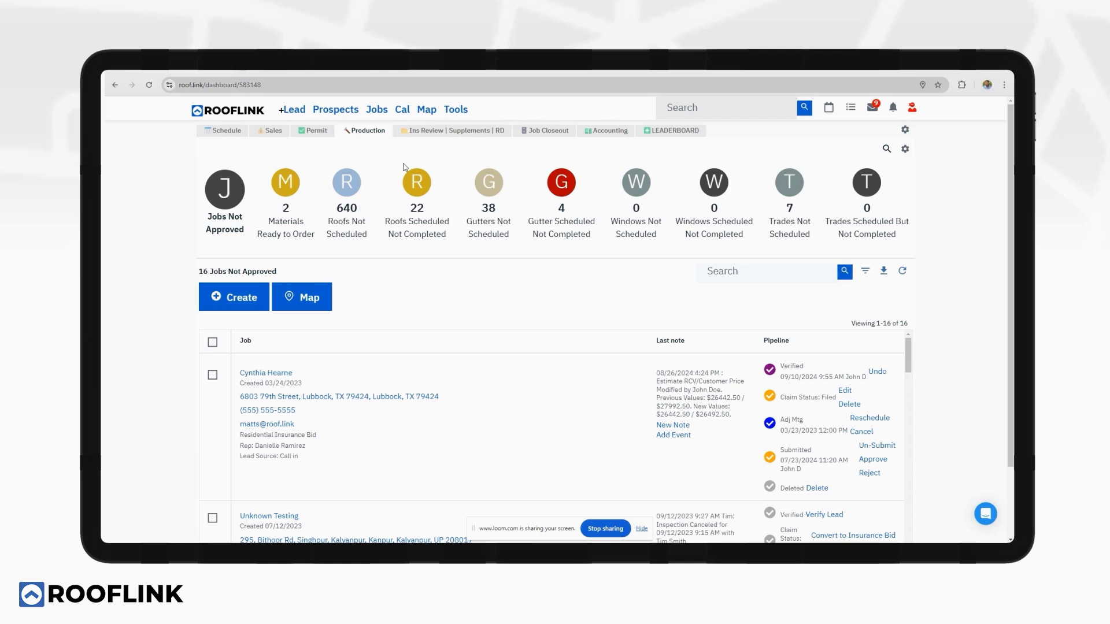
Go to the Prospects list, briefly visiting the Jobs list on the way.
left_click(335, 114)
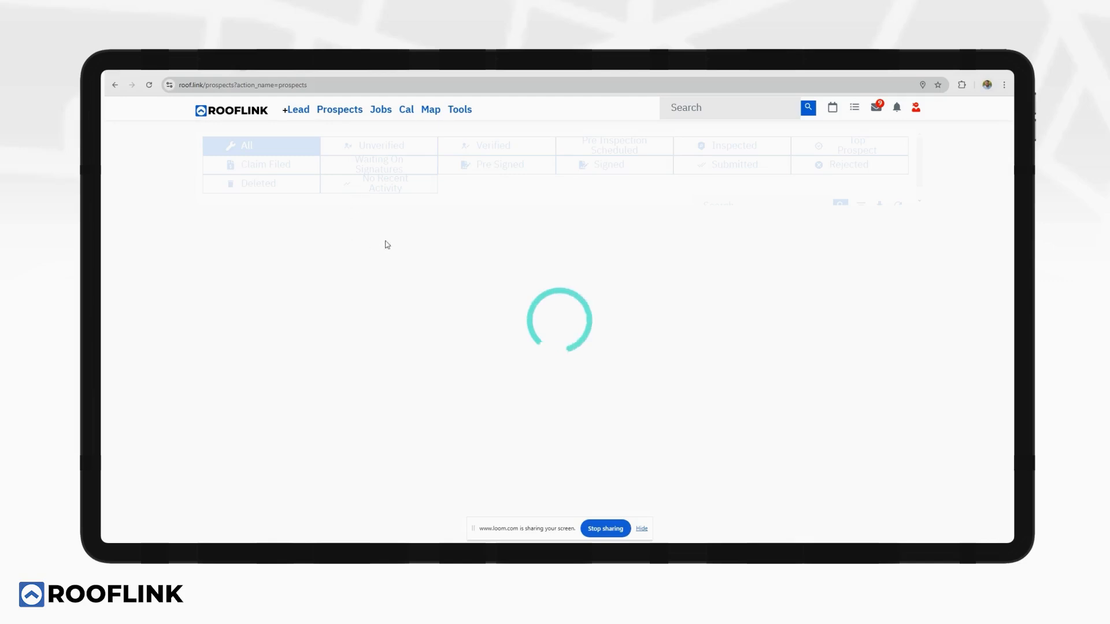
left_click(378, 115)
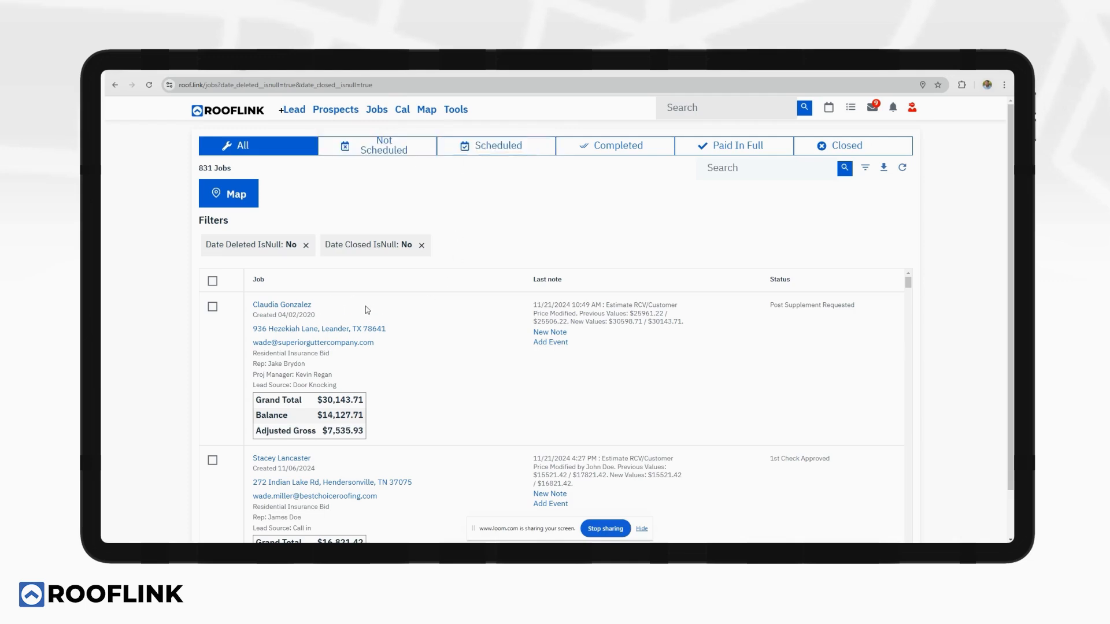
left_click(335, 110)
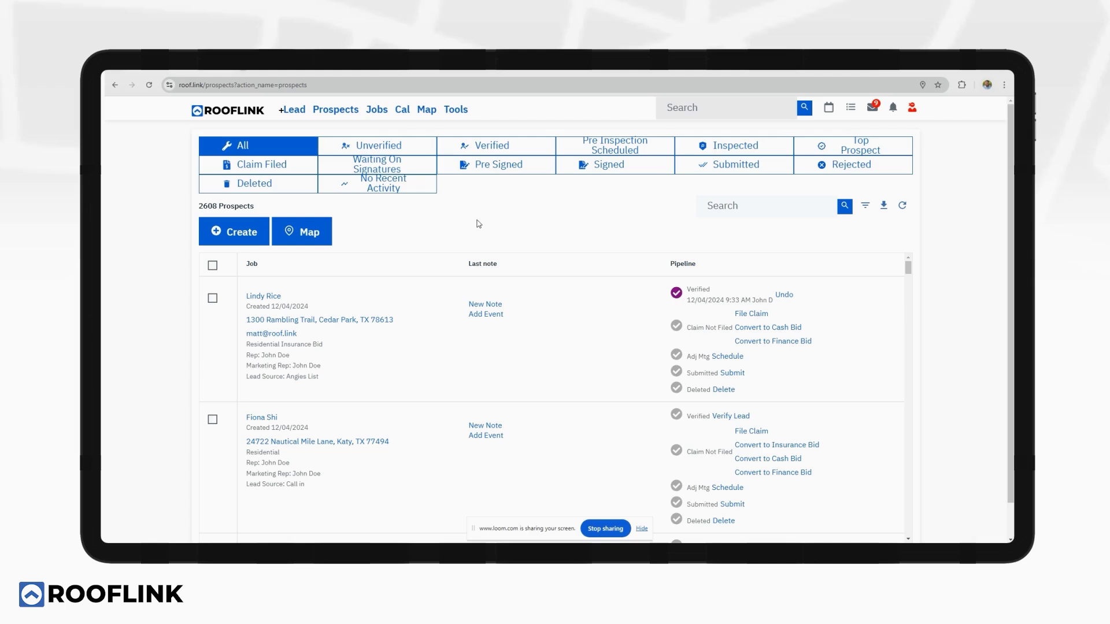
Look through the prospect filter options and close them without filtering.
left_click(865, 206)
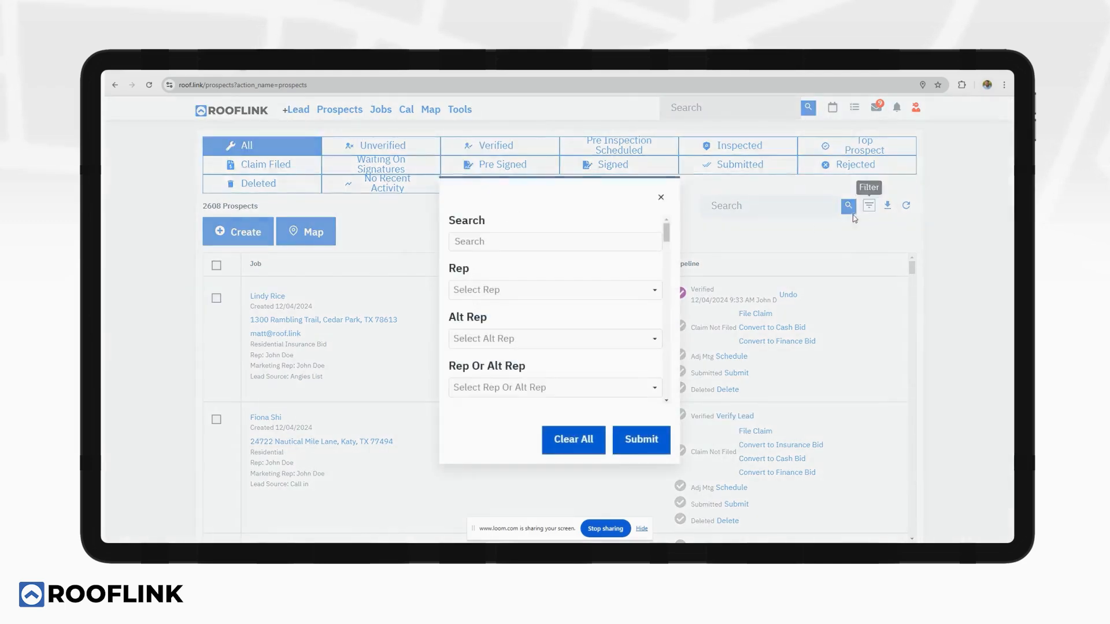
left_click_drag(667, 231, 666, 338)
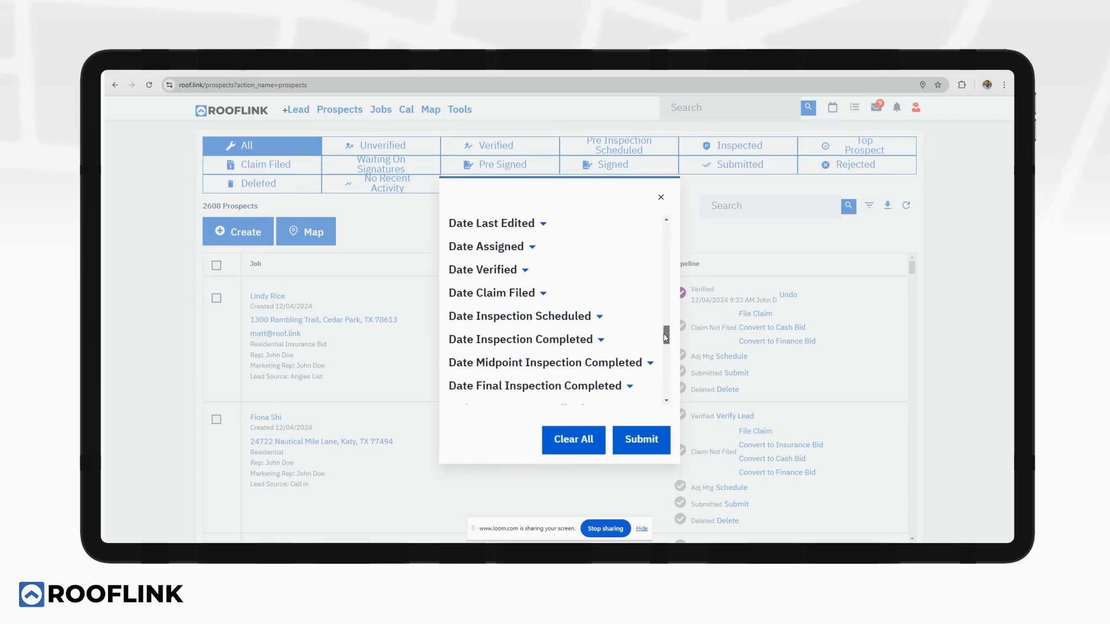
left_click(661, 197)
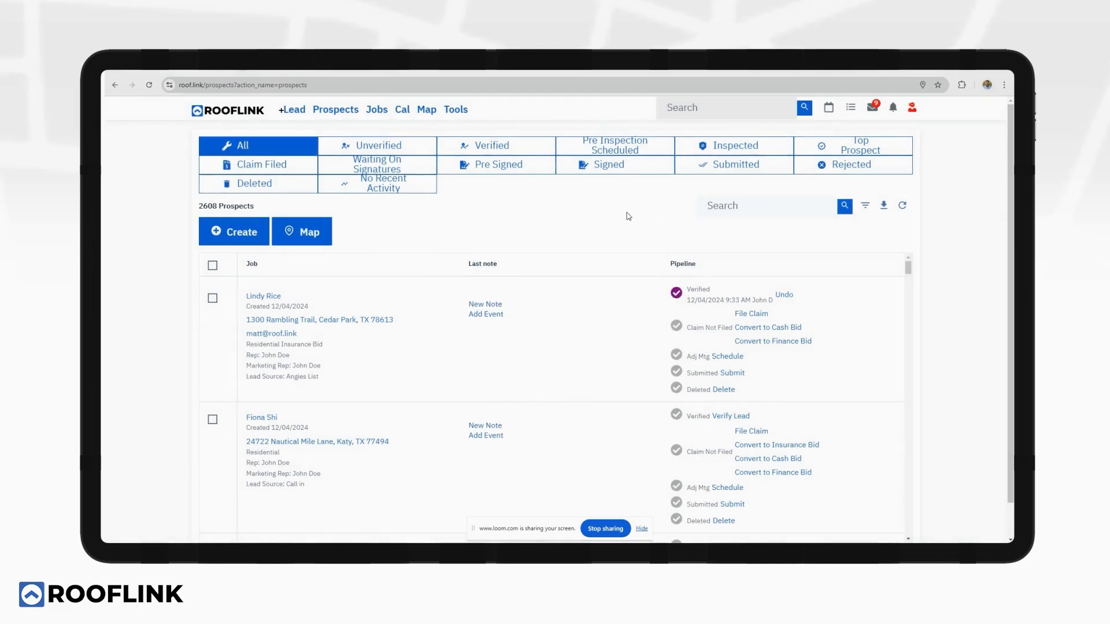
Browse bulk actions for all selected prospects, deselect them, and open the 831-job list.
left_click(213, 267)
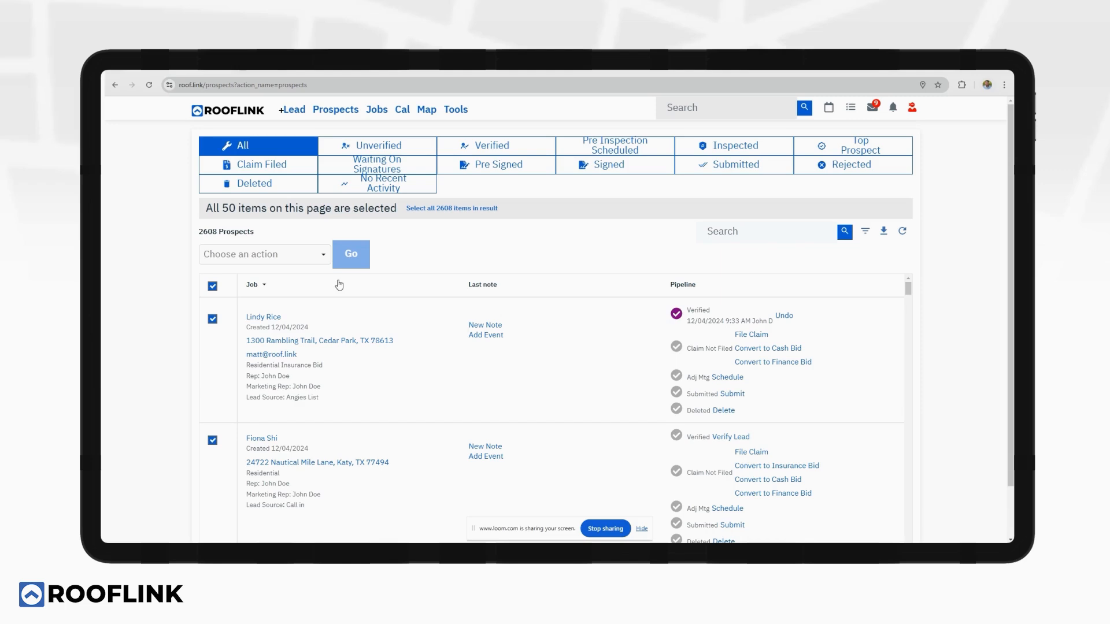
left_click(303, 256)
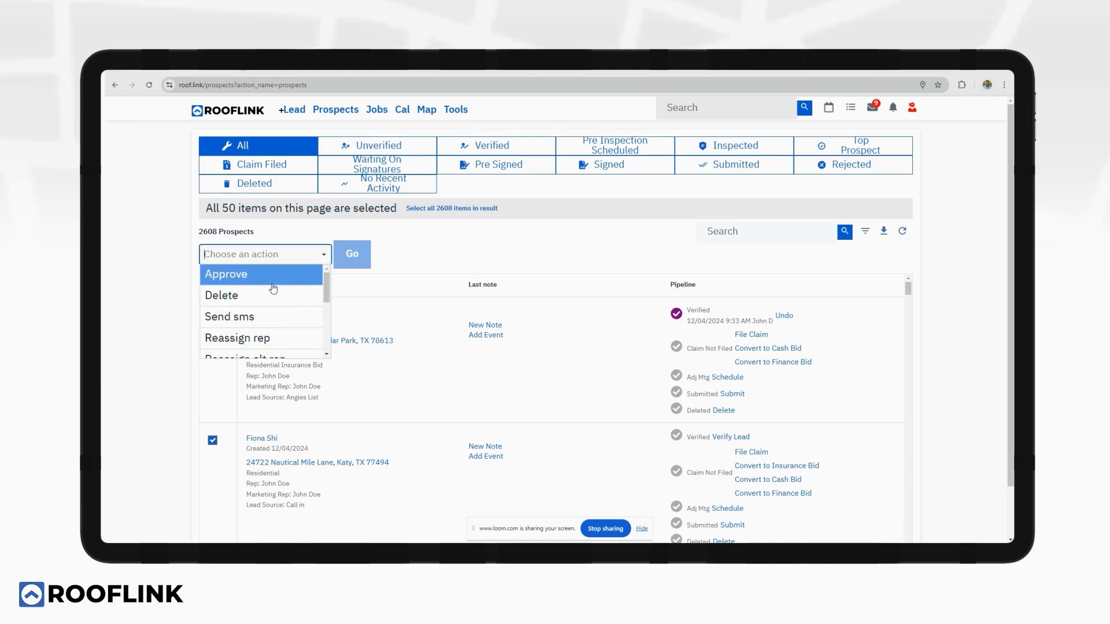
scroll(274, 289, "down", 2)
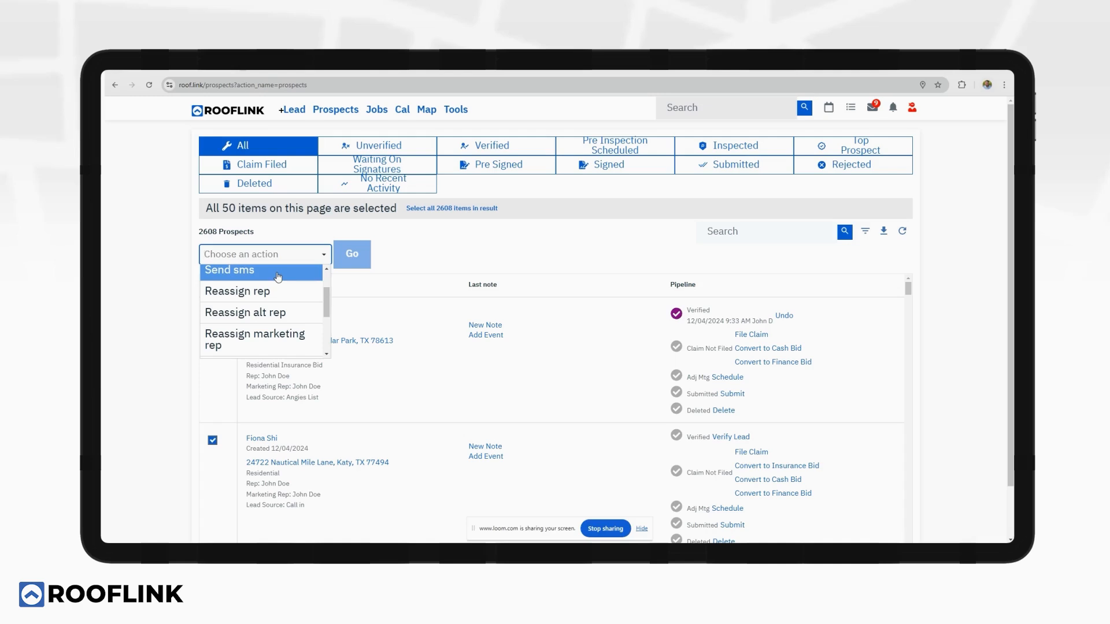
scroll(274, 295, "down", 4)
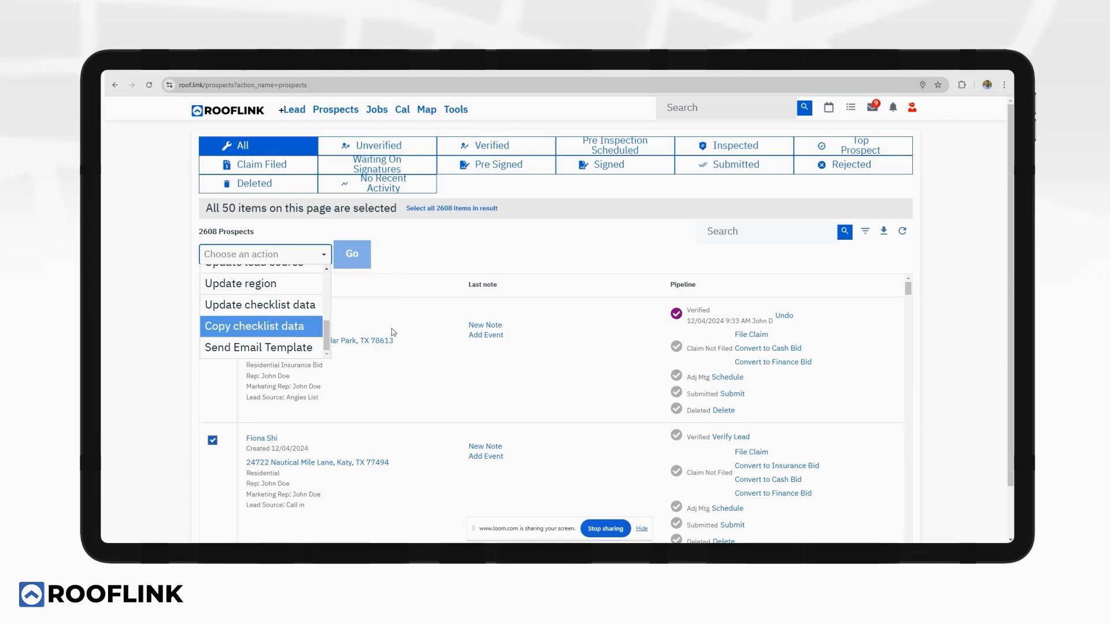
left_click(412, 248)
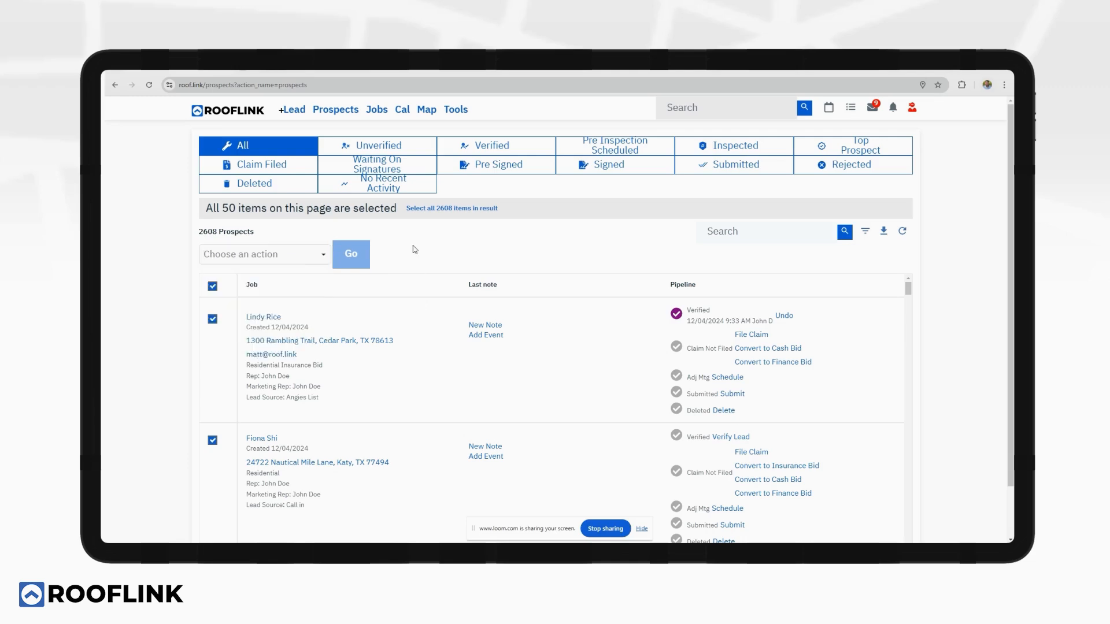
left_click(212, 286)
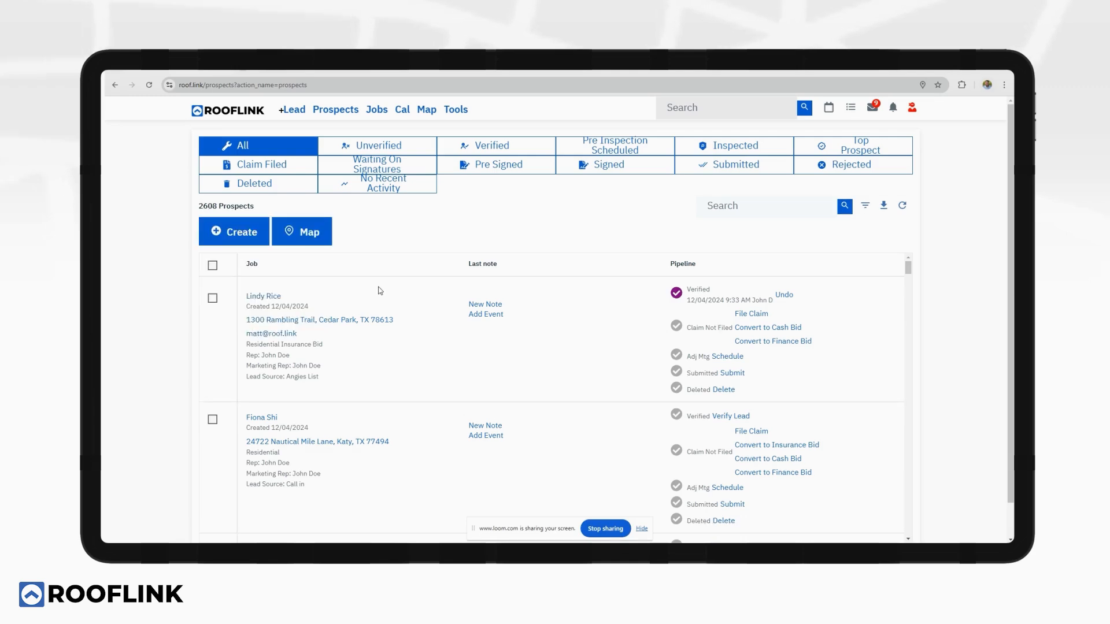
left_click(376, 114)
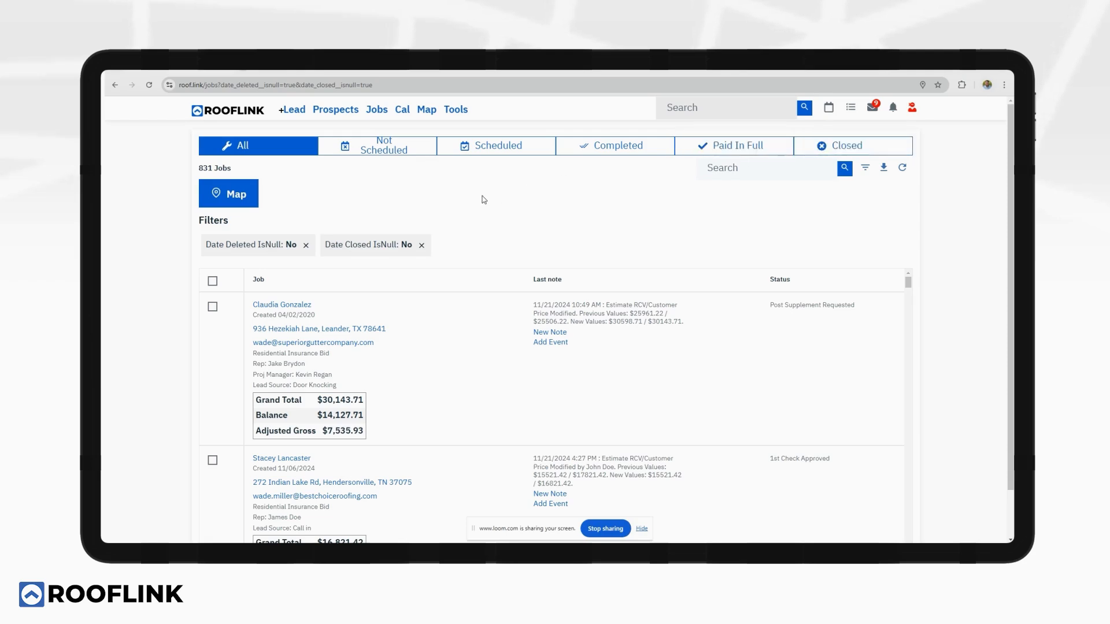
Open the empty December 2024 month calendar, then bring up the Tools menu.
left_click(402, 109)
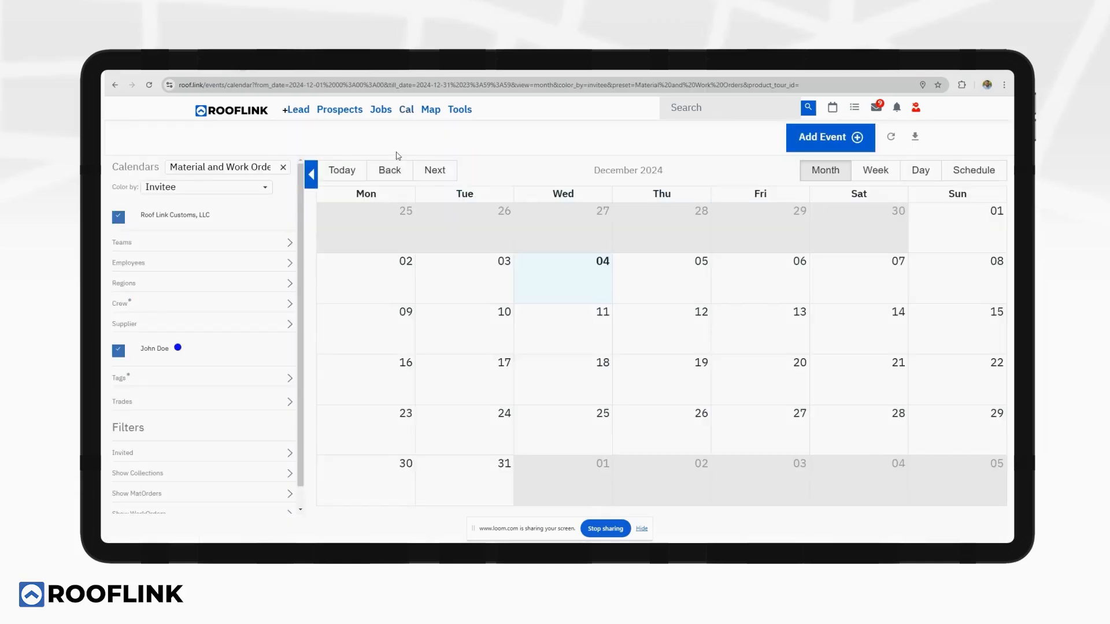
left_click(163, 265)
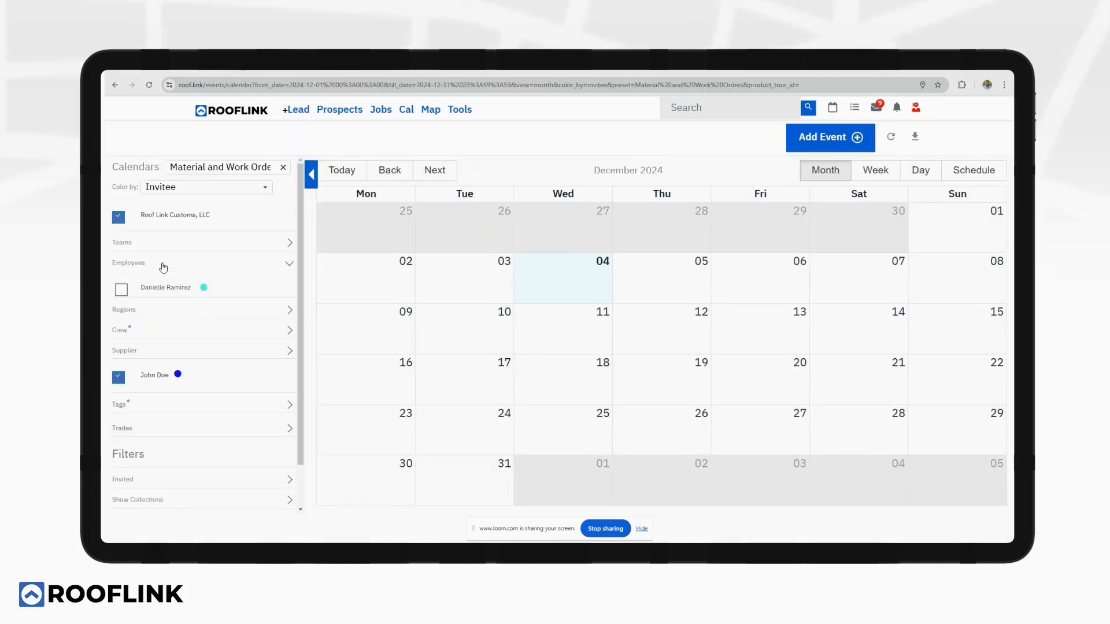
left_click(163, 264)
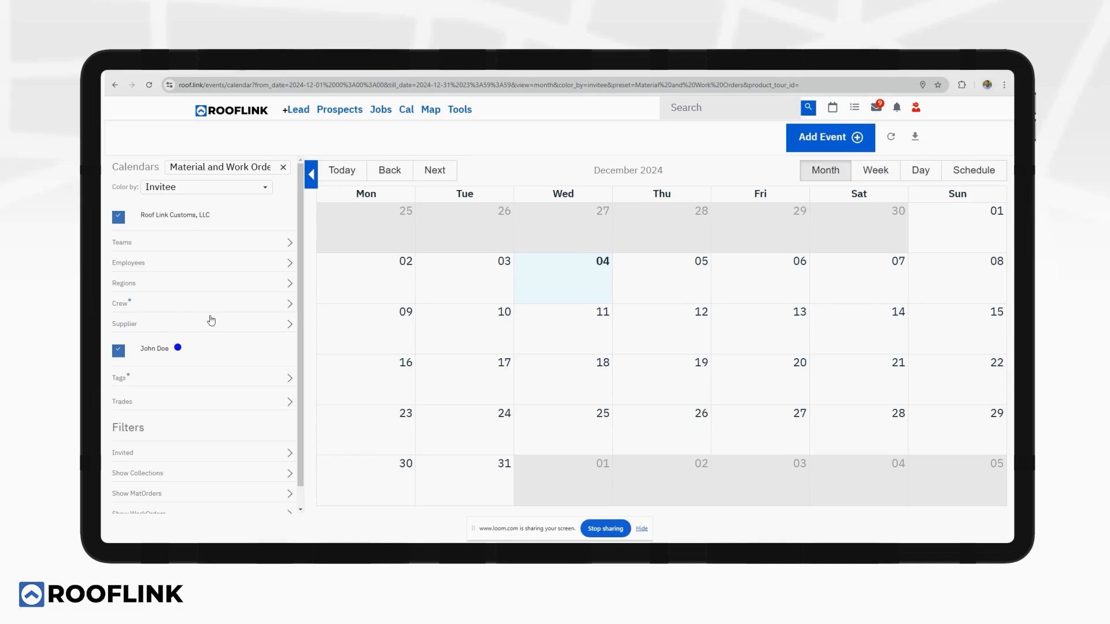
scroll(211, 320, "down", 1)
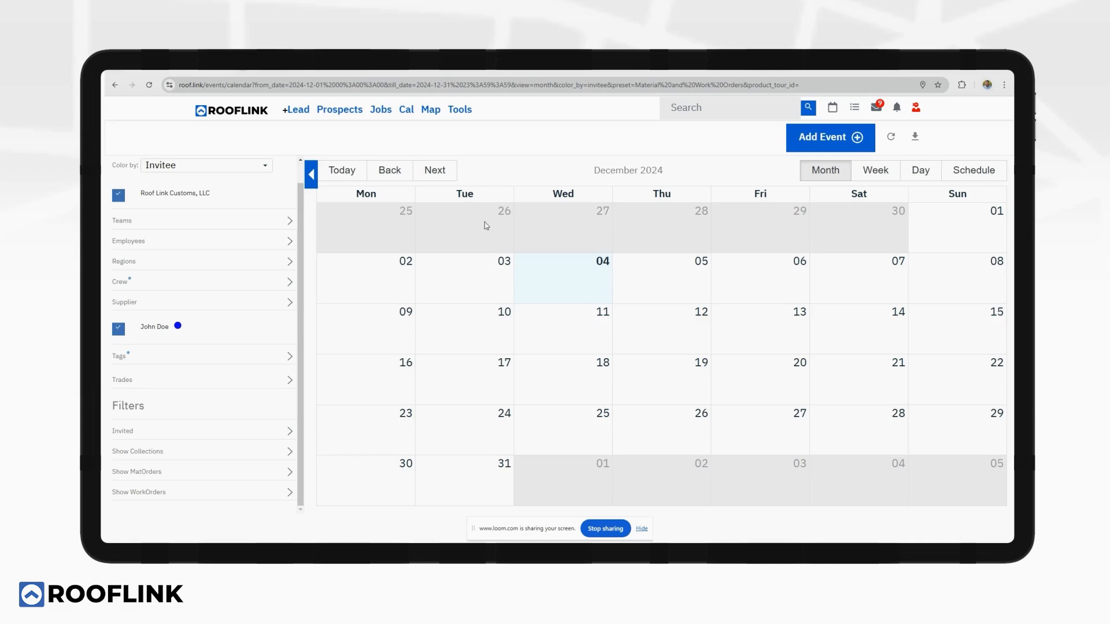
left_click(460, 109)
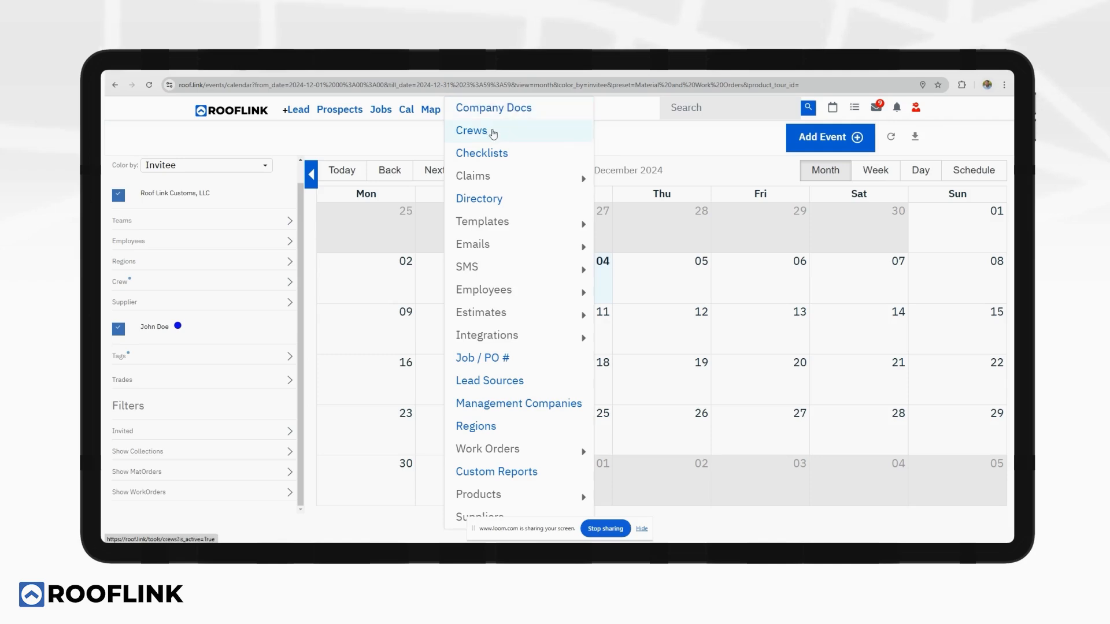
Open Tools > Crews and scroll the 14 active crews' table to see labor costs.
left_click(511, 134)
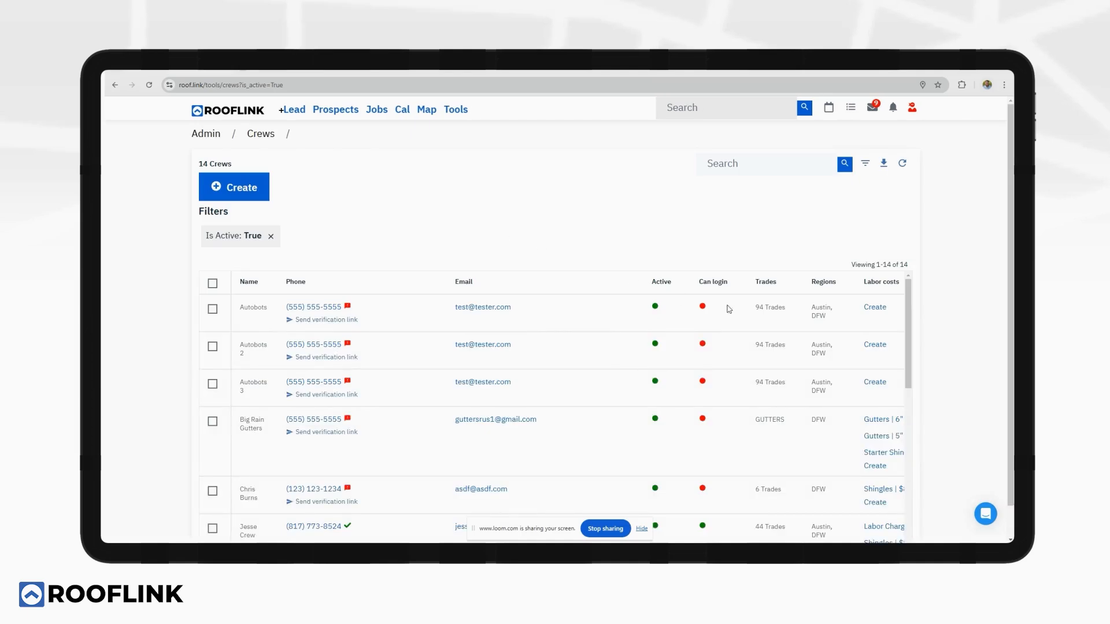
scroll(893, 372, "down", 1)
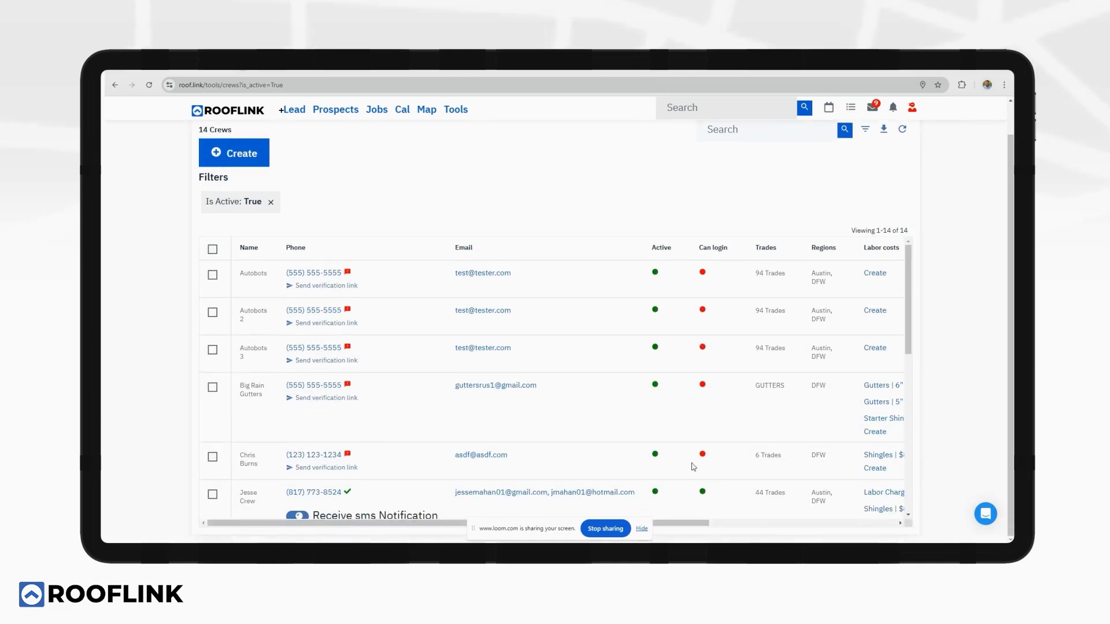
left_click_drag(694, 524, 803, 523)
scroll(782, 379, "down", 3)
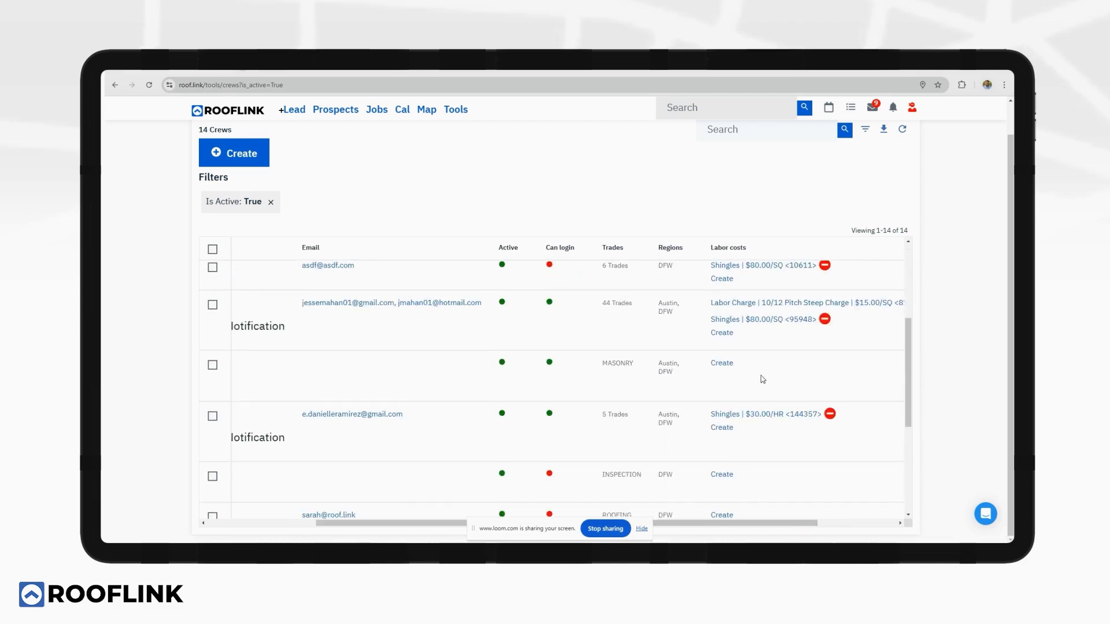
scroll(746, 392, "up", 4)
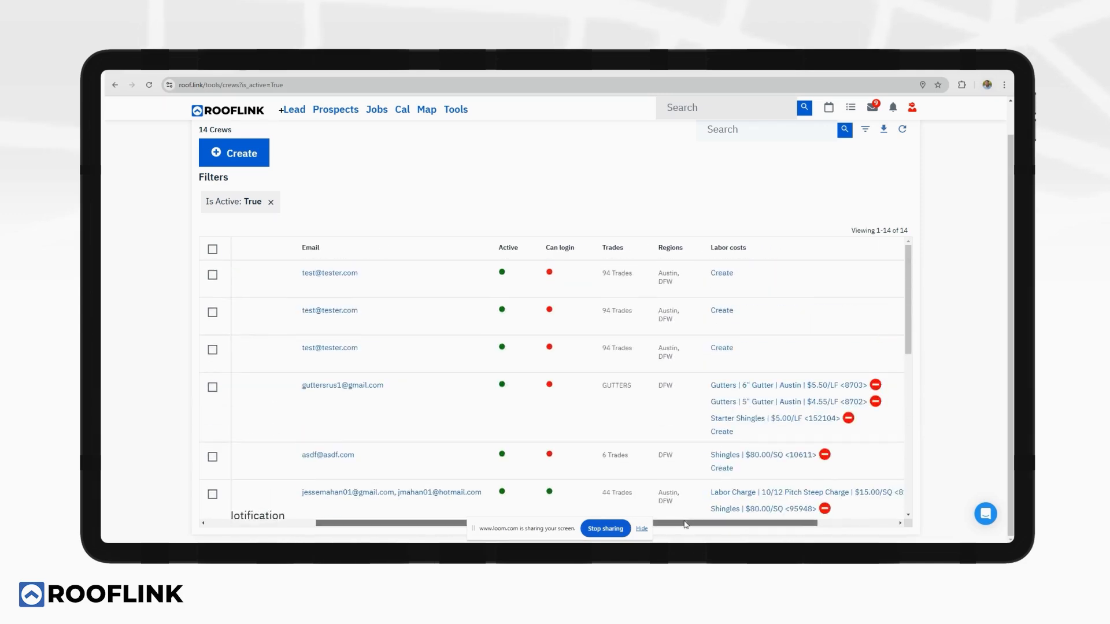
left_click_drag(662, 524, 553, 530)
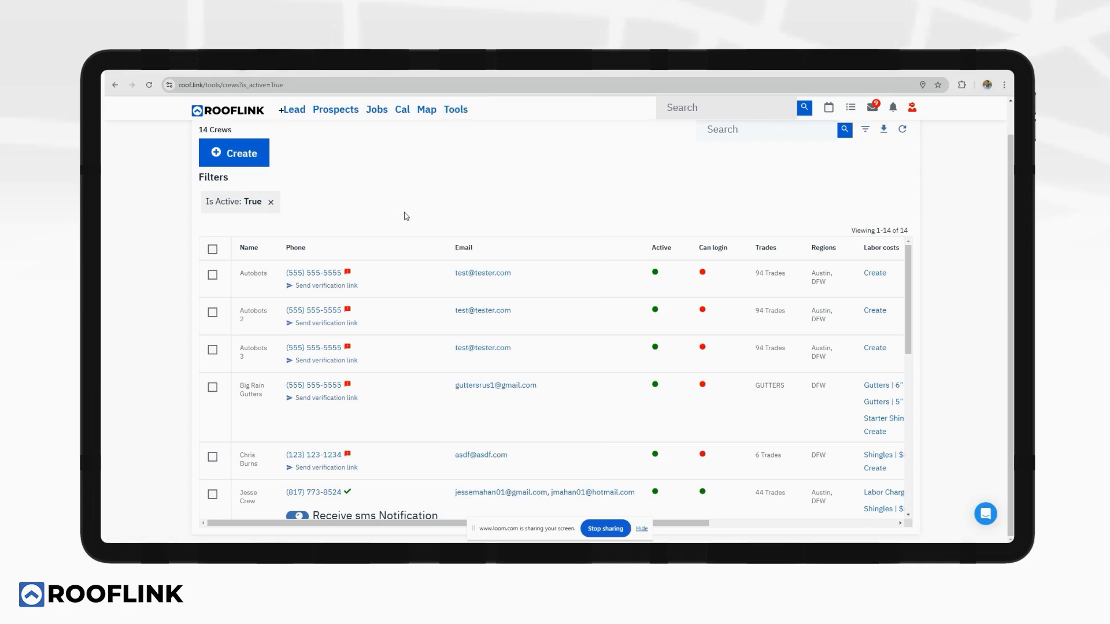
Open the first job's Re roof overview from the Jobs list.
mouse_move(455, 111)
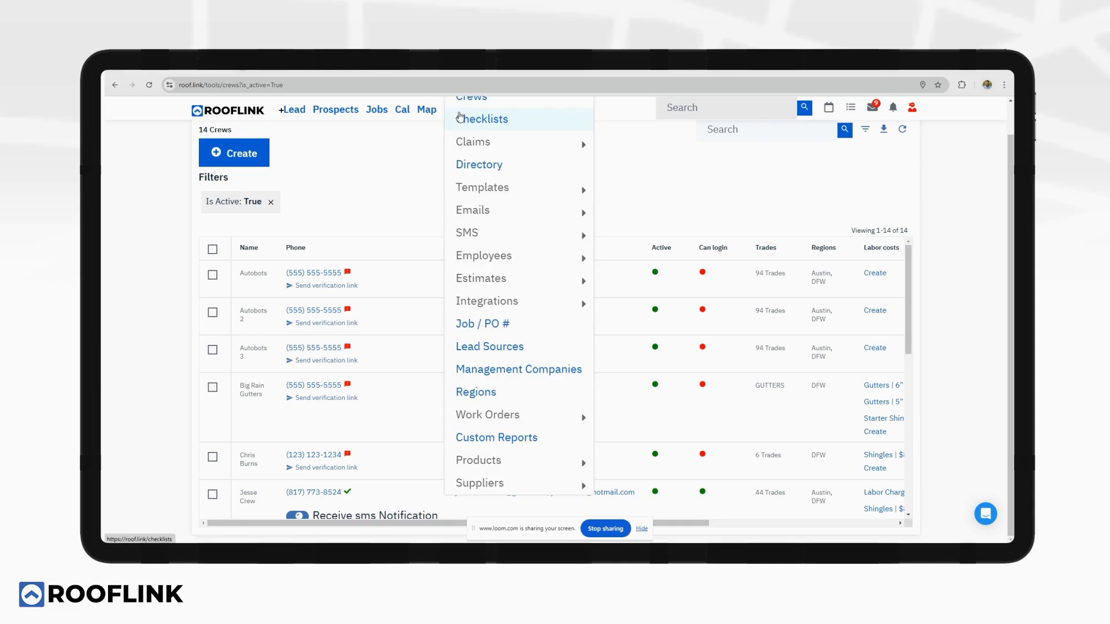
scroll(462, 121, "up", 1)
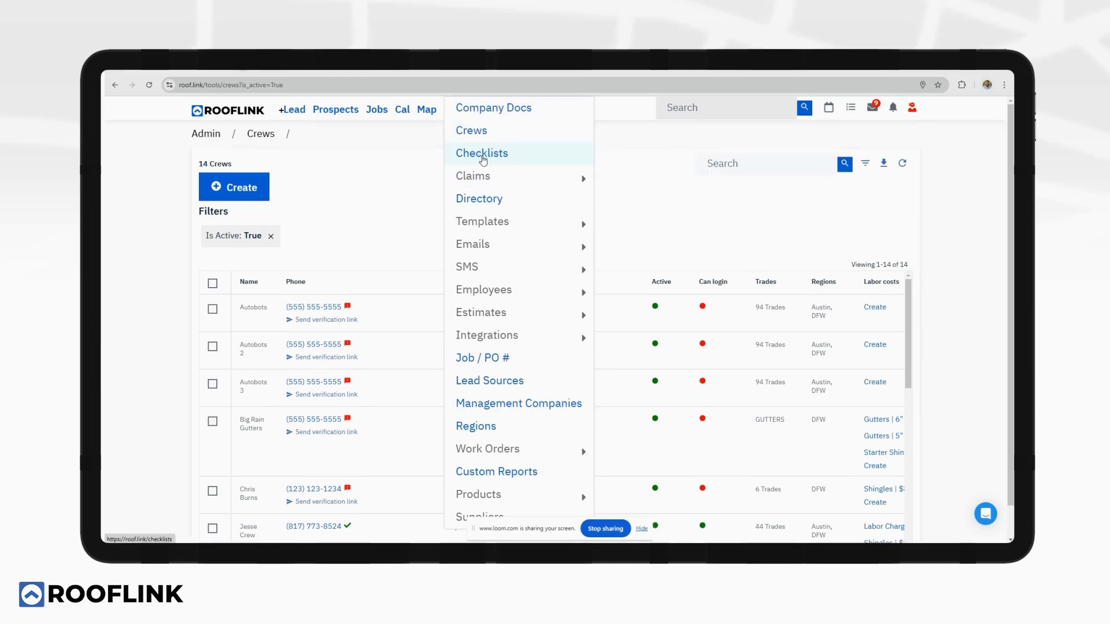
left_click(379, 113)
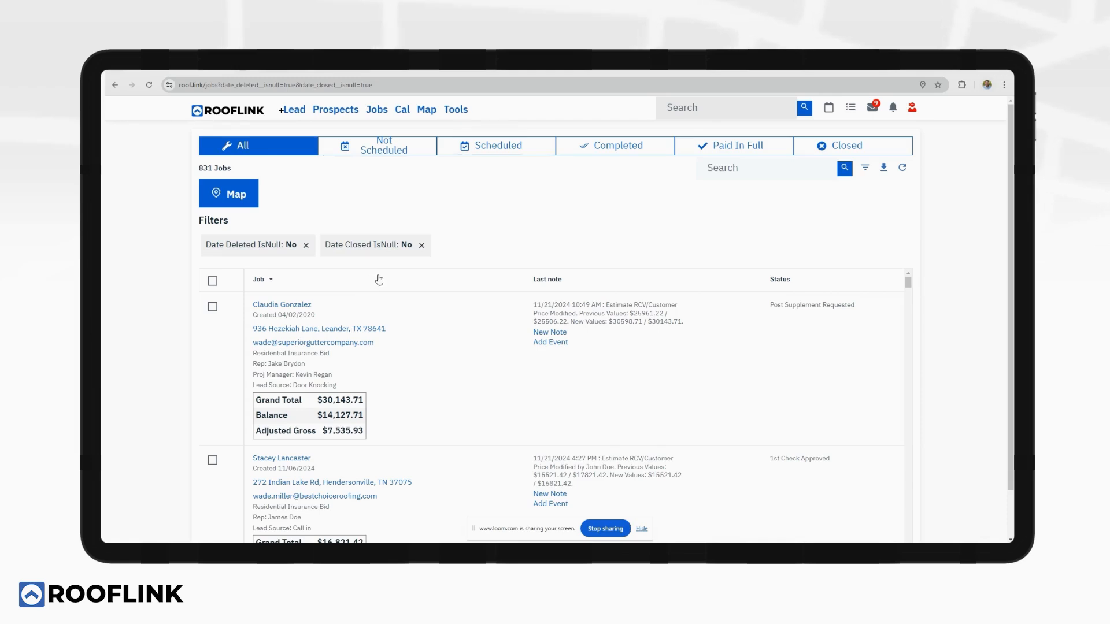
left_click(288, 305)
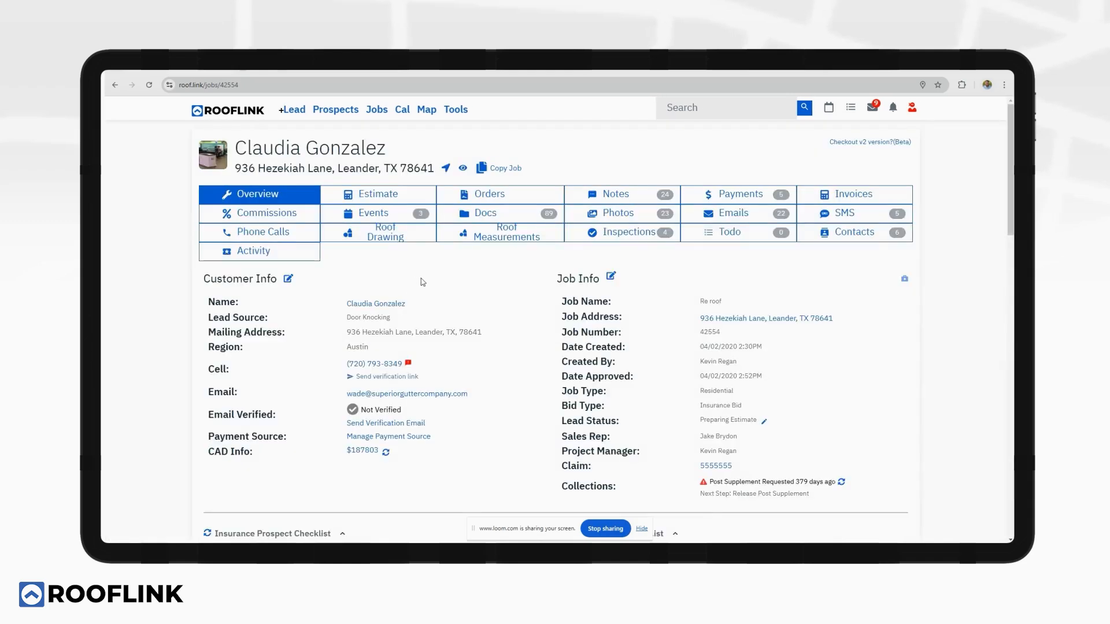
Scroll through the job's Insurance Prospect and Insurance Job Checklists and back to the top.
scroll(423, 283, "down", 2)
scroll(423, 283, "down", 6)
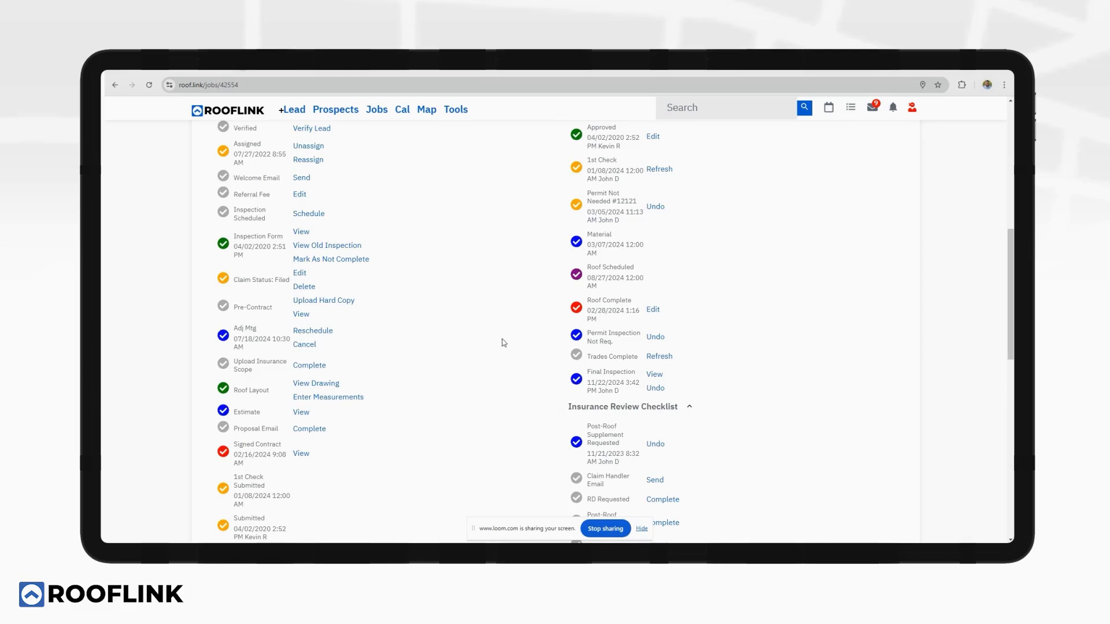
scroll(502, 342, "down", 2)
scroll(502, 342, "up", 3)
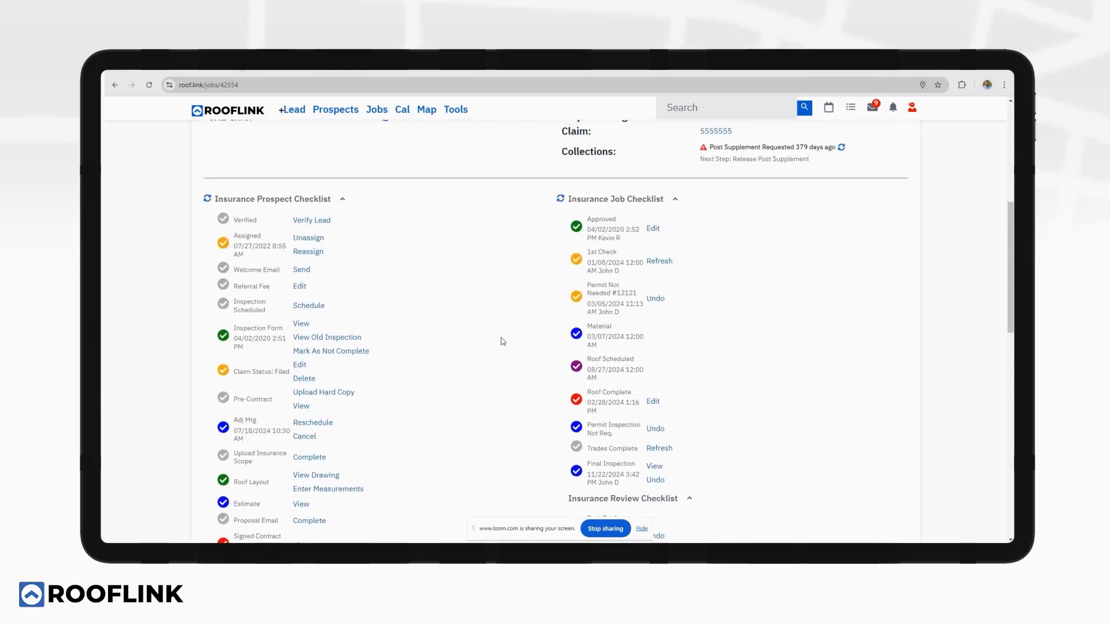
scroll(502, 342, "down", 4)
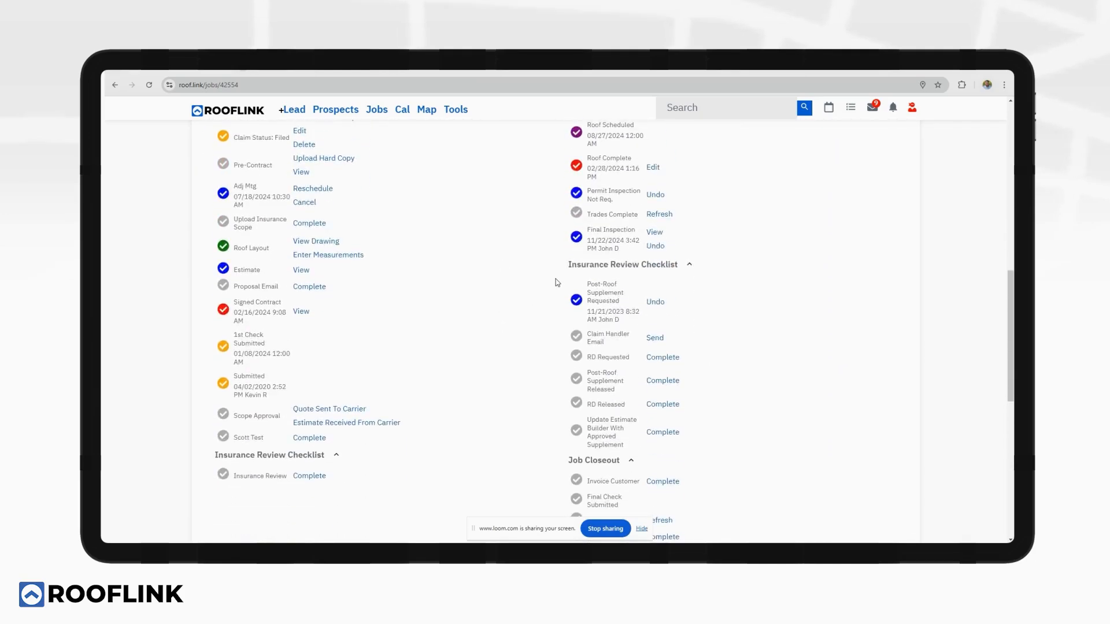
scroll(452, 291, "up", 4)
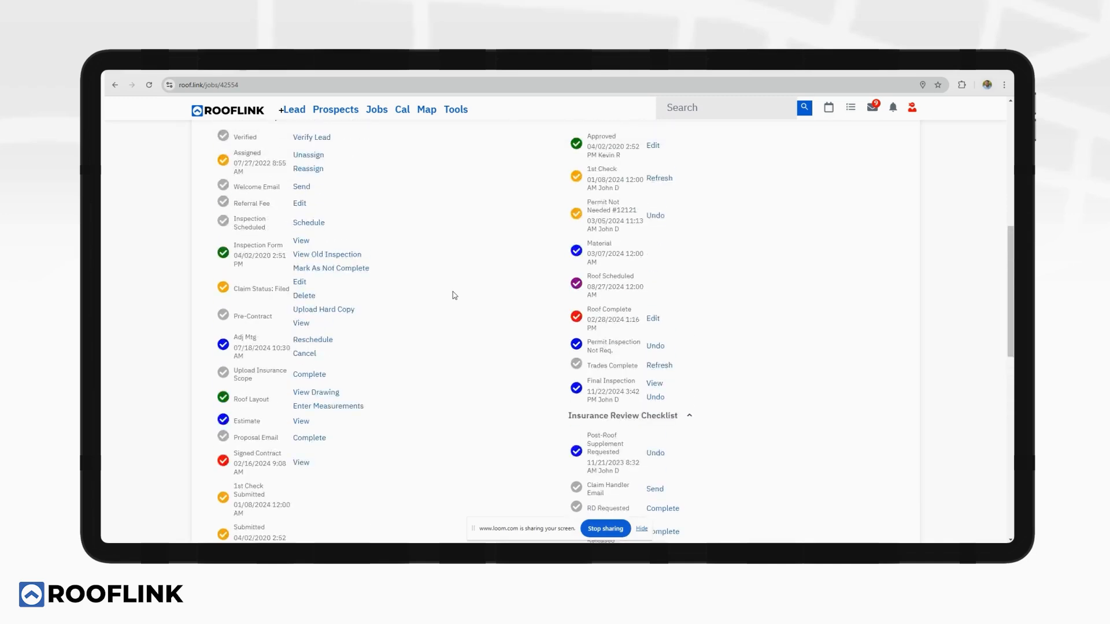
scroll(453, 295, "up", 1)
scroll(452, 295, "down", 1)
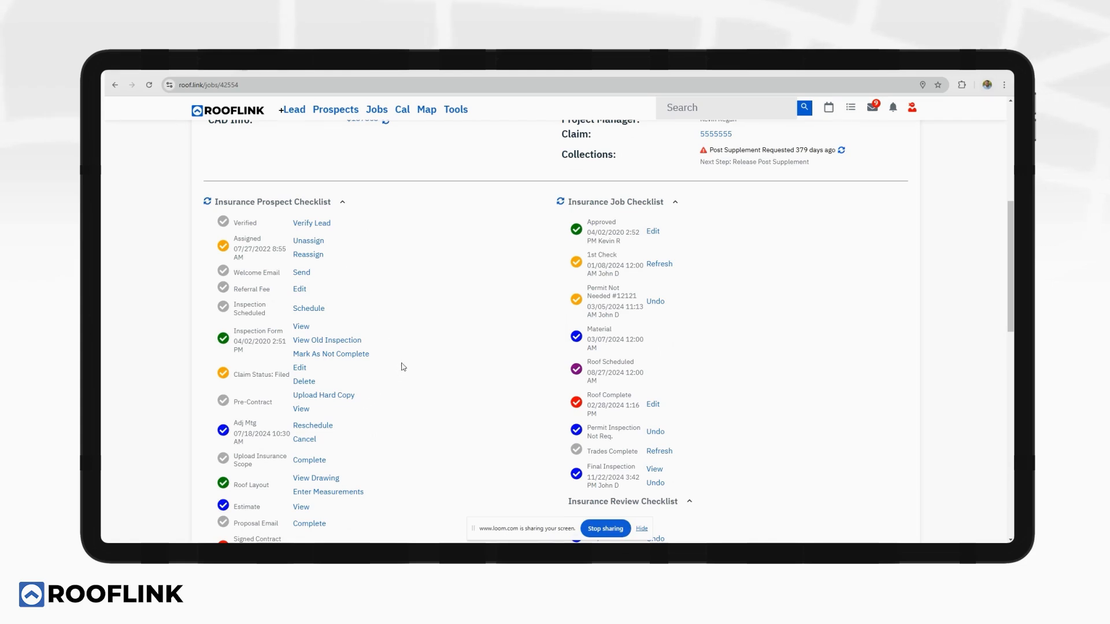
scroll(411, 293, "up", 5)
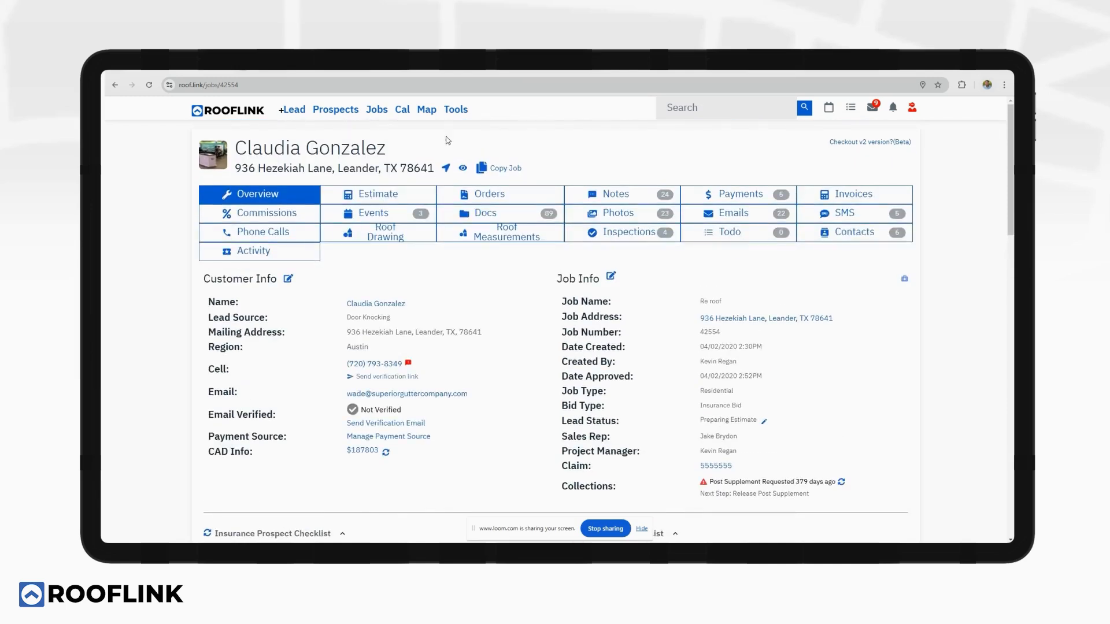
left_click(460, 112)
Open Tools > Checklists and expand Commercial Job Checklist's eight steps, keeping order and settings unchanged.
left_click(471, 173)
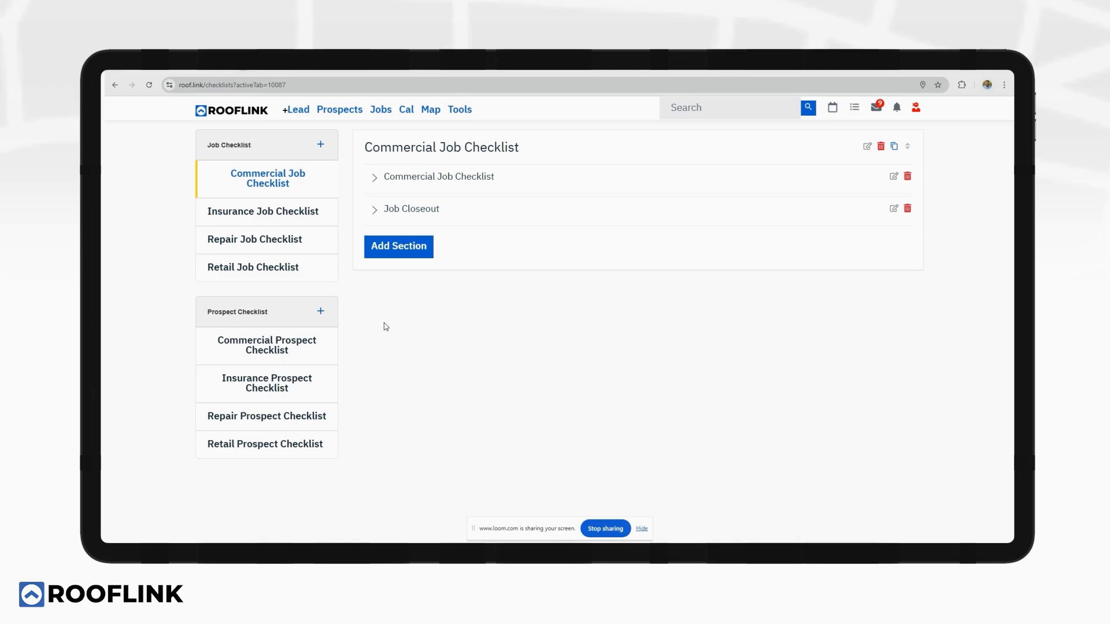
left_click(406, 183)
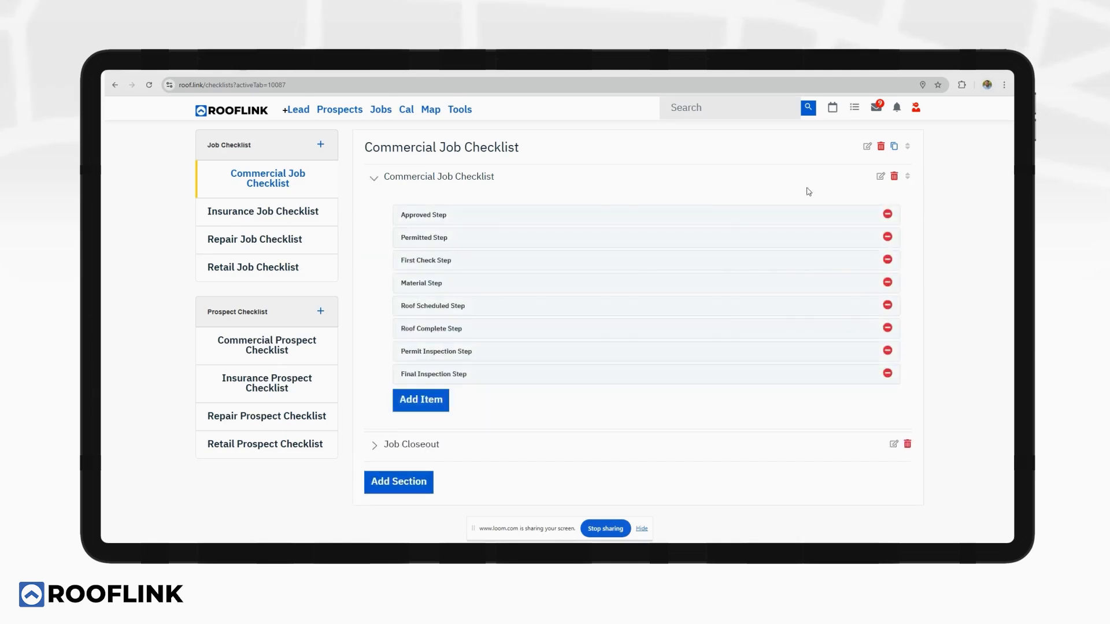
left_click(908, 176)
mouse_move(740, 221)
left_mouse_down()
mouse_move(743, 260)
mouse_move(743, 219)
left_mouse_up()
left_click(907, 176)
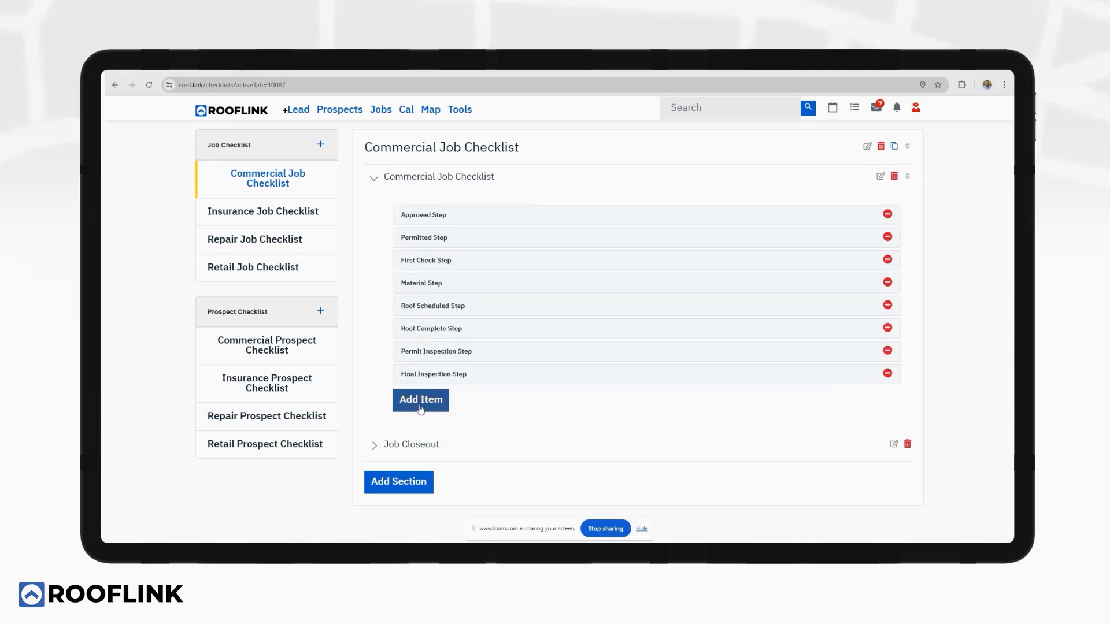
left_click(880, 177)
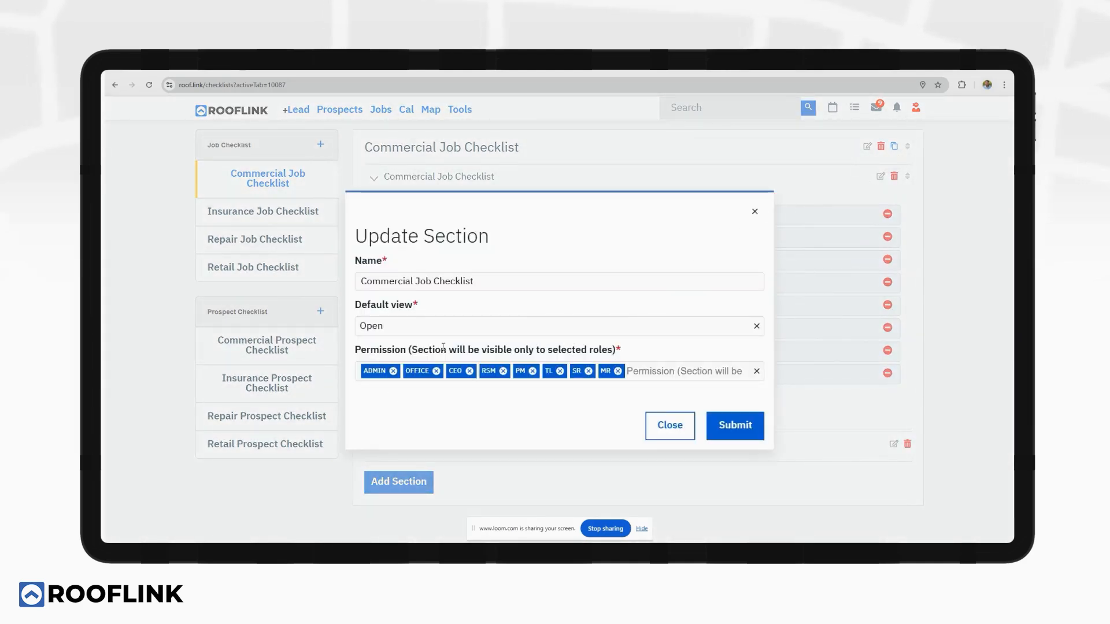
left_click(755, 212)
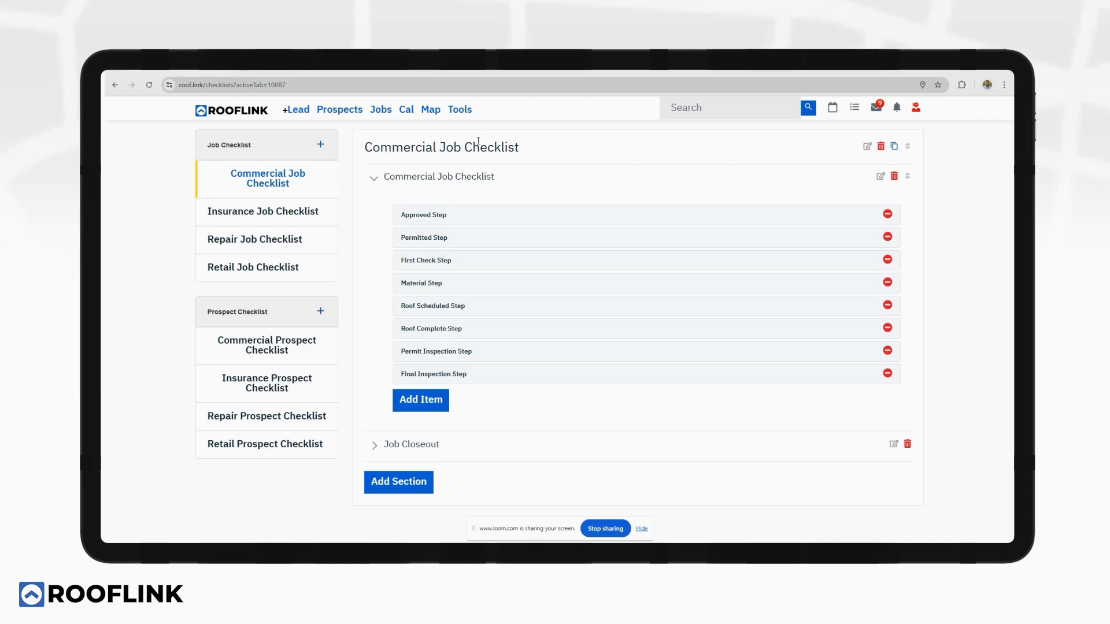
Open Manage Email Templates via Tools > Templates > Emails to see the 34 templates.
left_click(459, 111)
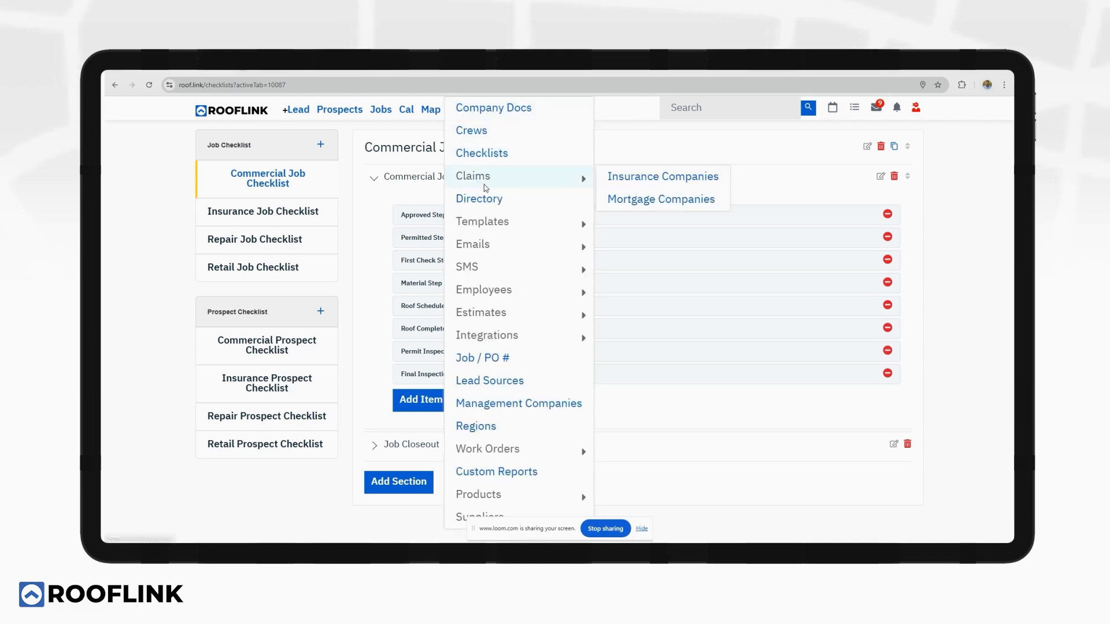
mouse_move(524, 223)
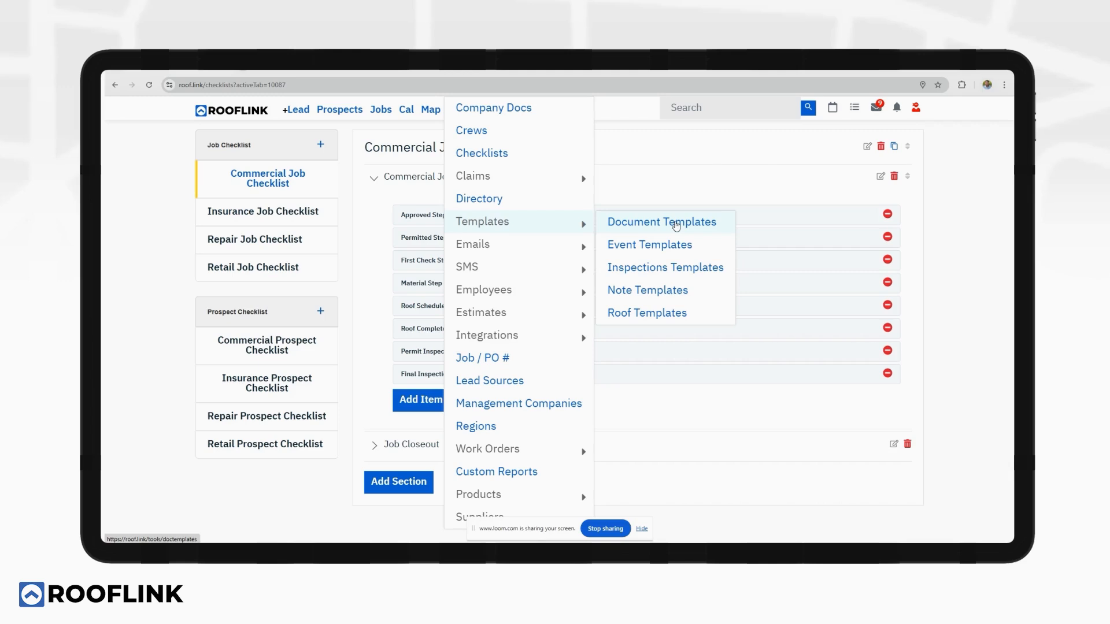
mouse_move(544, 244)
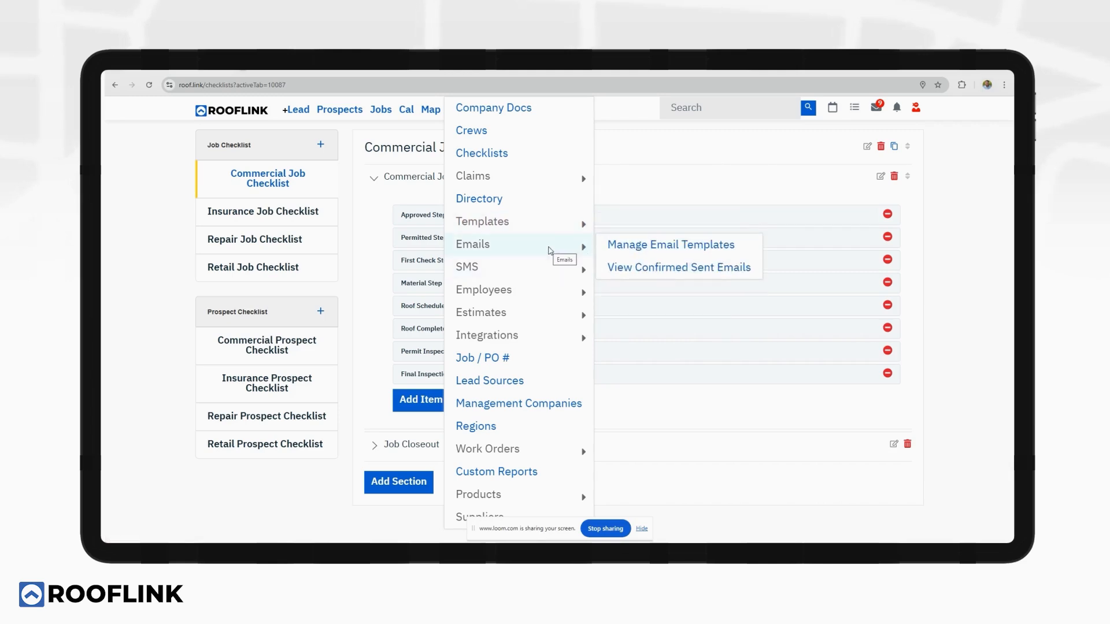
left_click(632, 246)
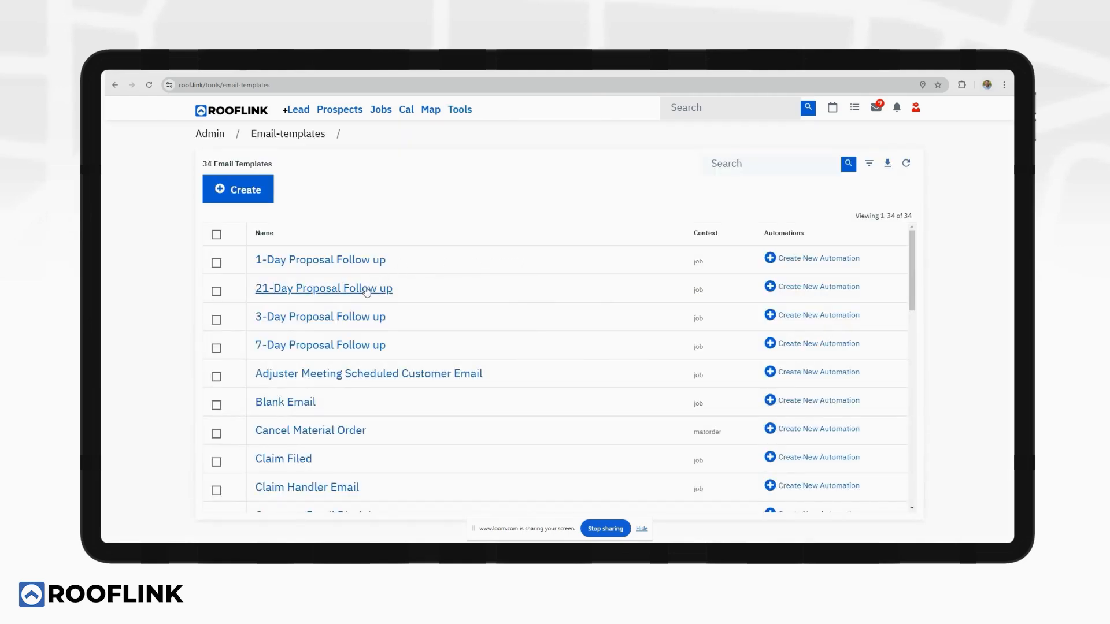
left_click(321, 289)
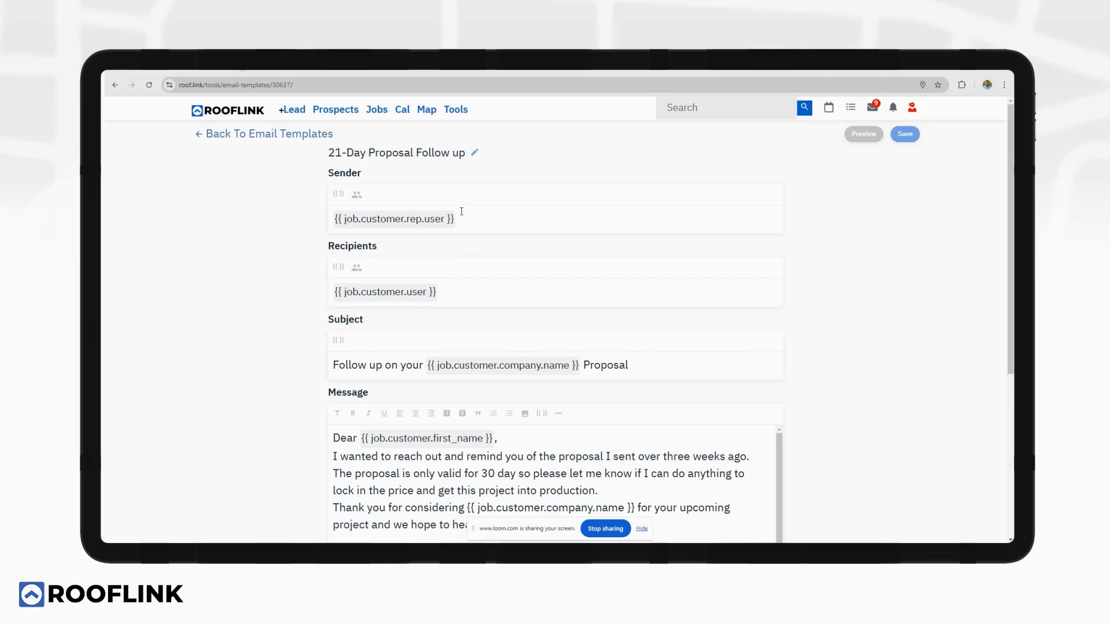
scroll(472, 309, "down", 3)
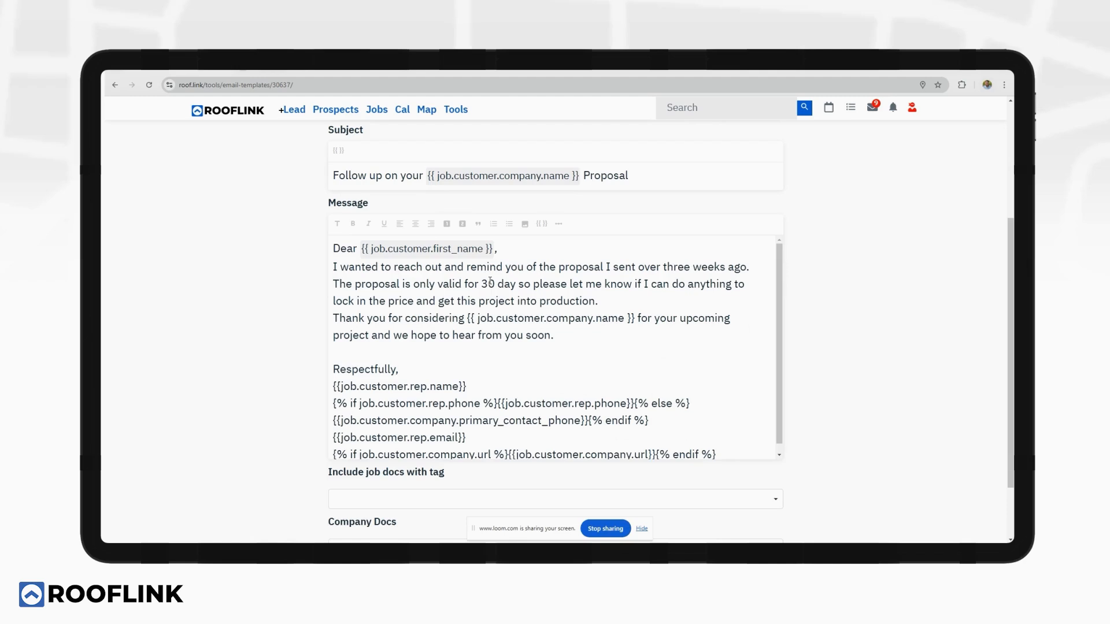
scroll(481, 341, "down", 1)
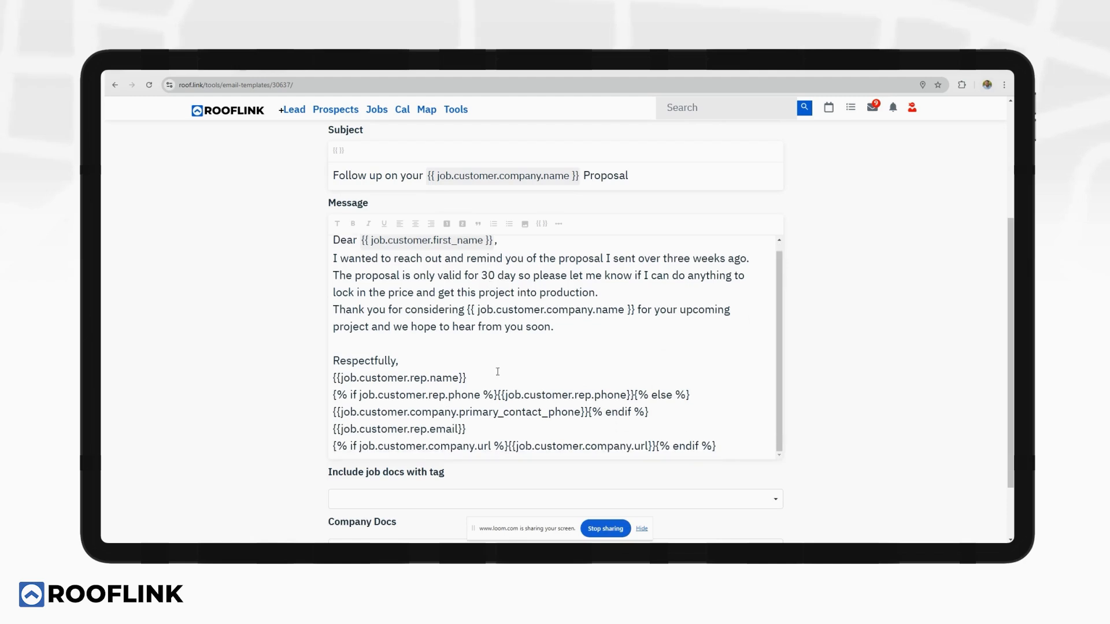
scroll(468, 367, "up", 1)
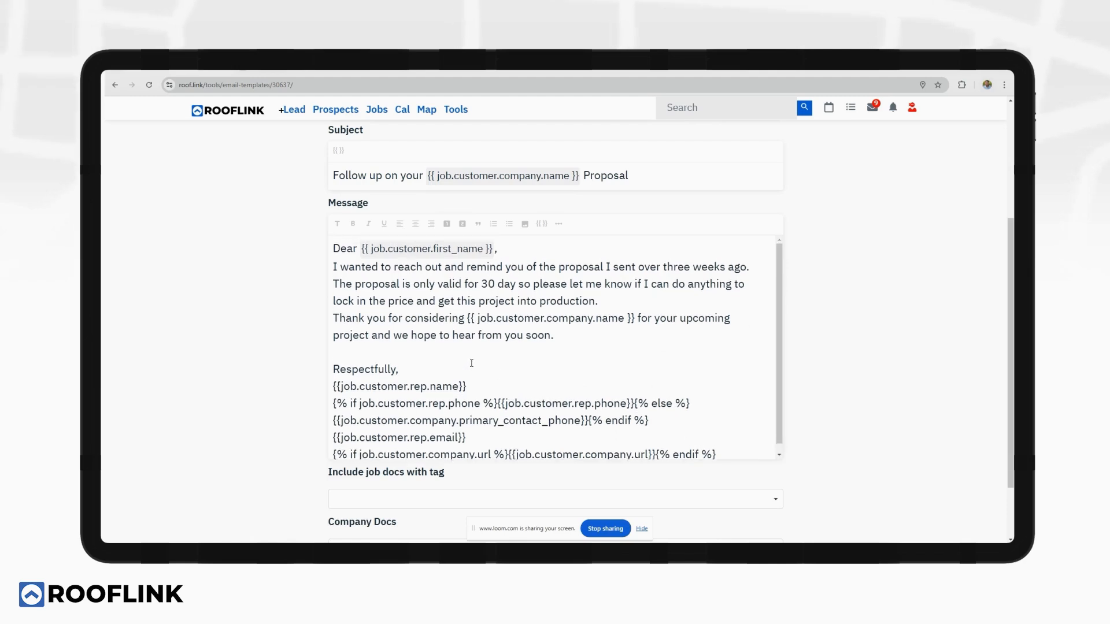
scroll(260, 262, "up", 3)
left_click(308, 135)
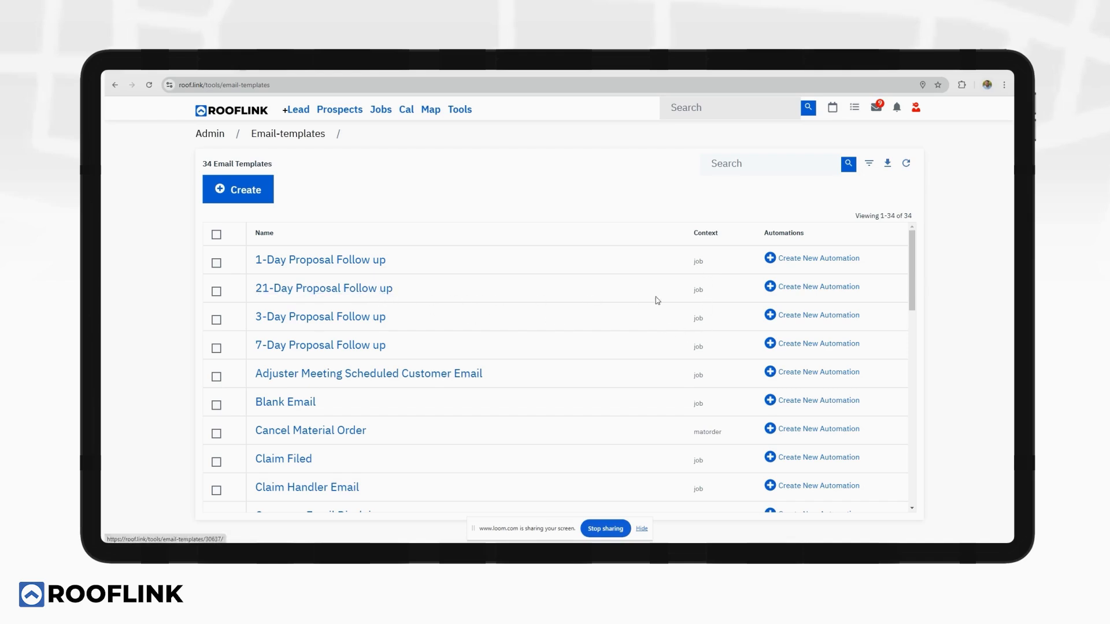
left_click(802, 288)
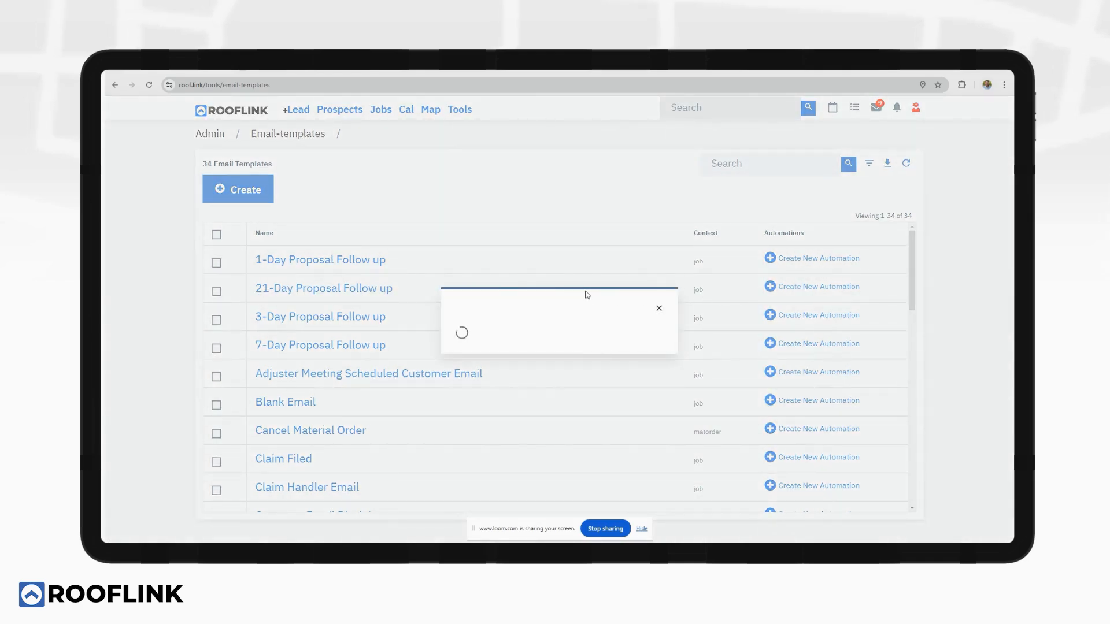
left_click(508, 238)
type("2")
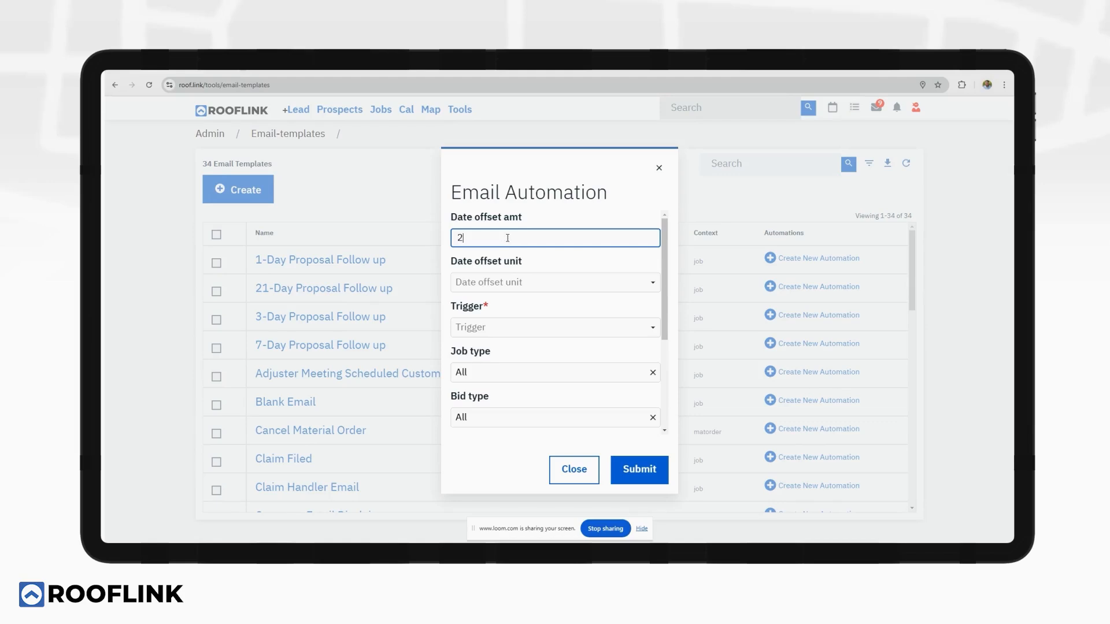
type("1")
left_click(498, 282)
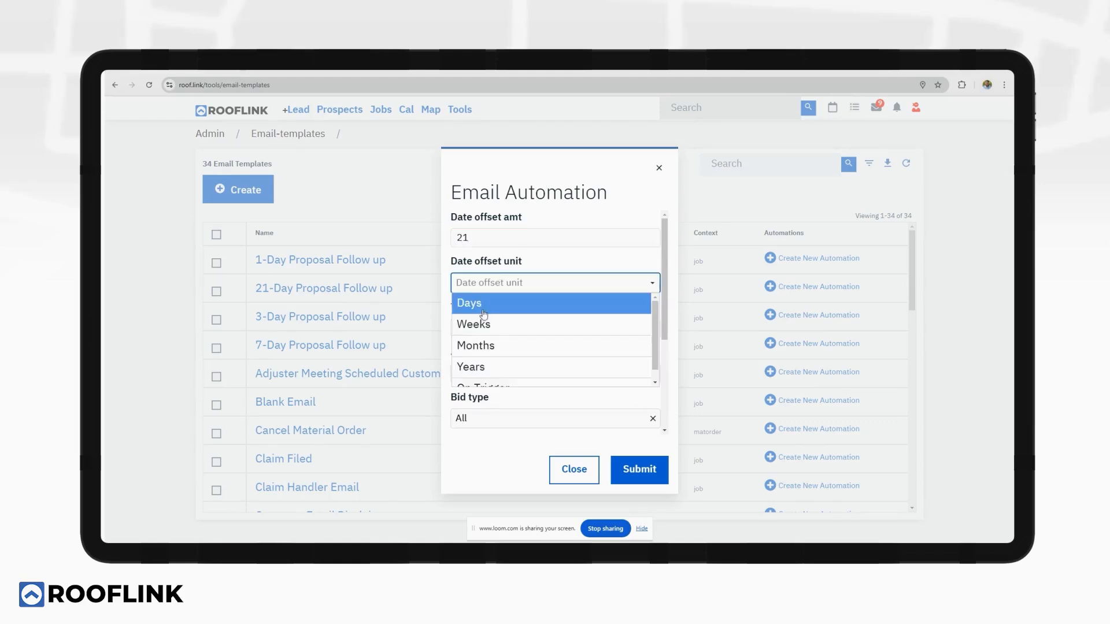
left_click(484, 302)
left_click(482, 325)
left_click(482, 348)
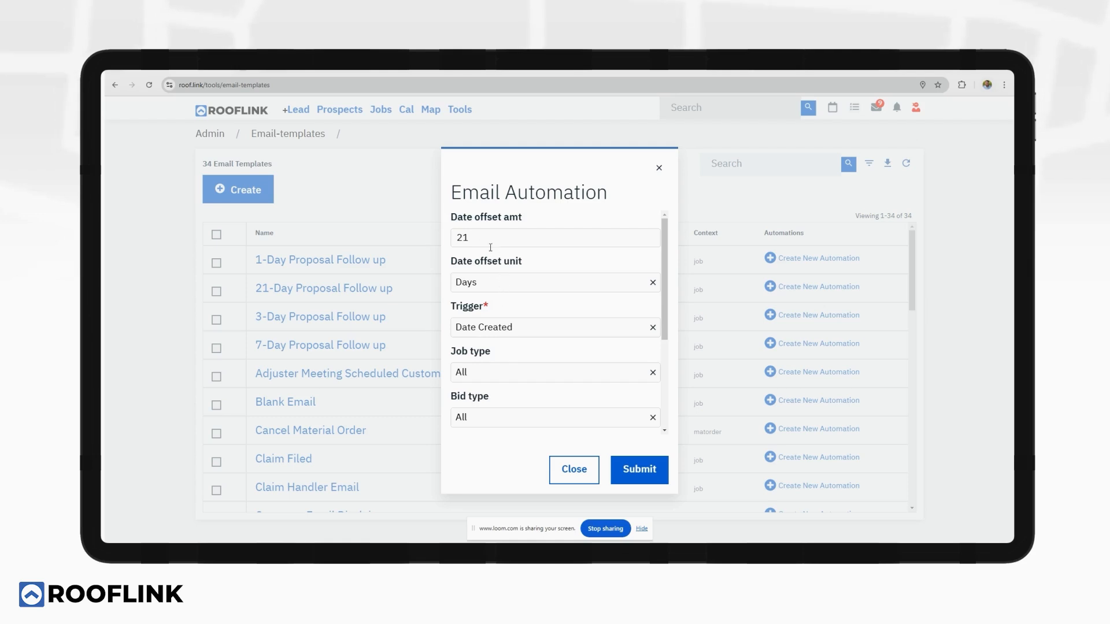
scroll(496, 303, "down", 3)
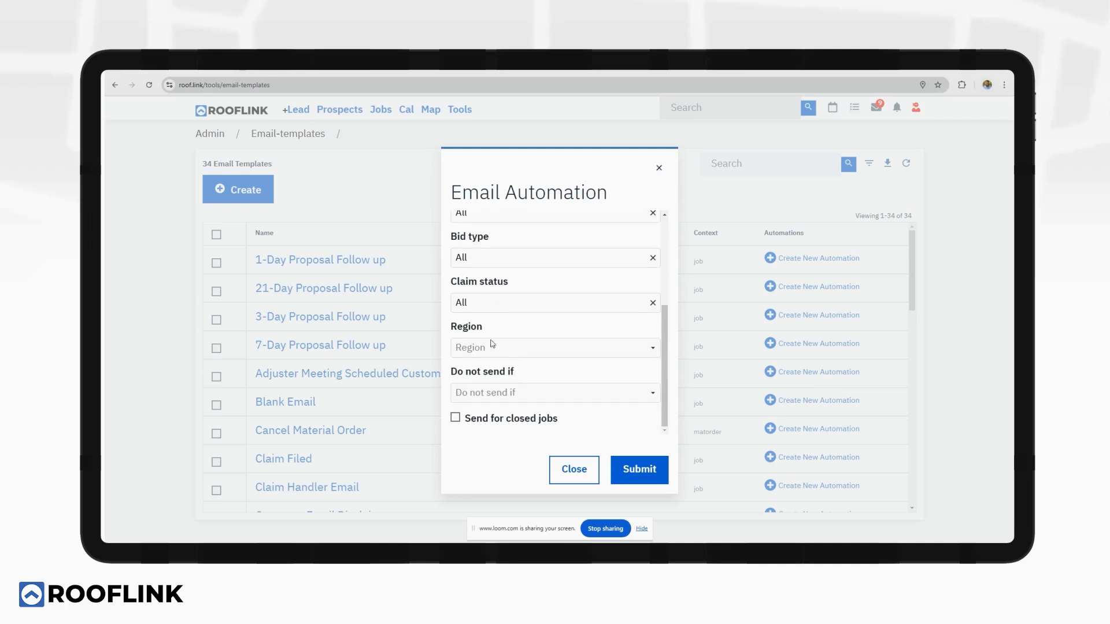
left_click(486, 392)
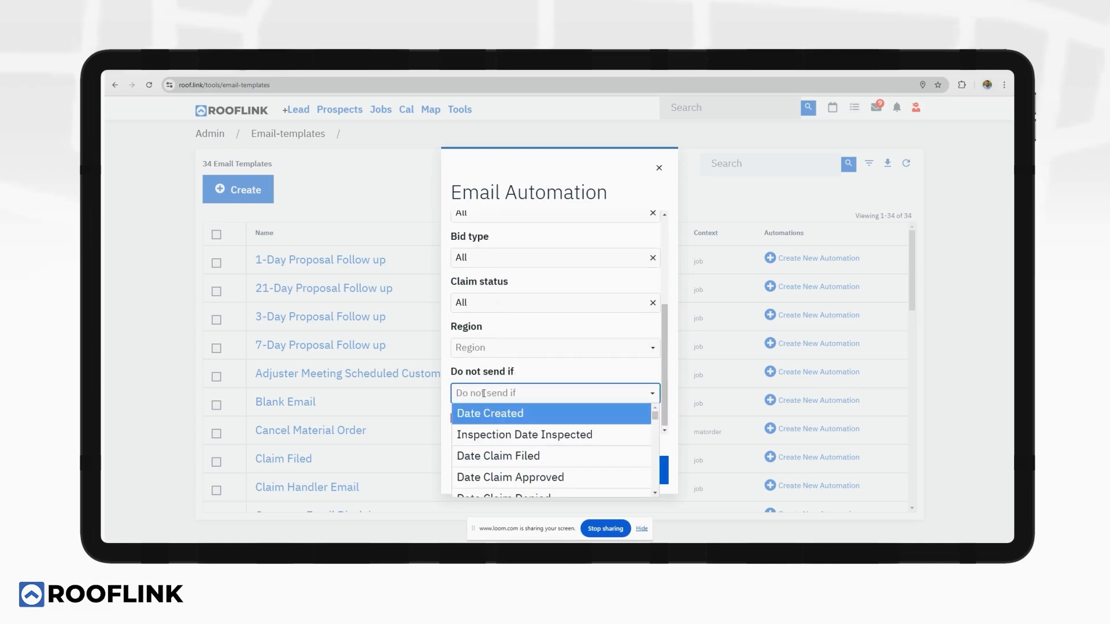
type("sing")
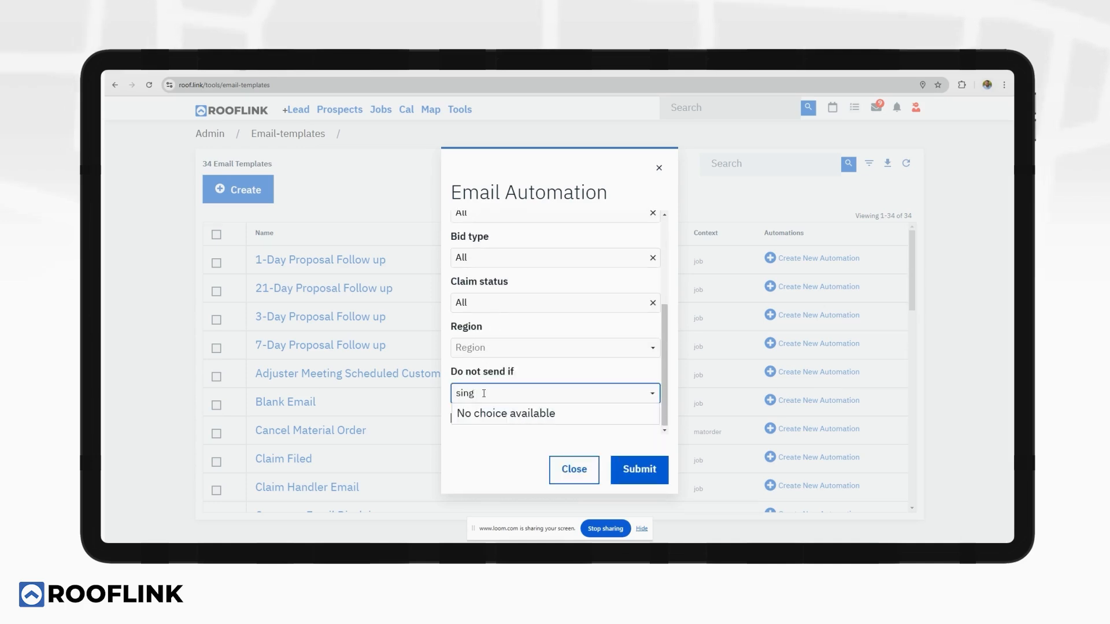
key("BackSpace")
key("BackSpace")
key("BackSpace")
type("ign")
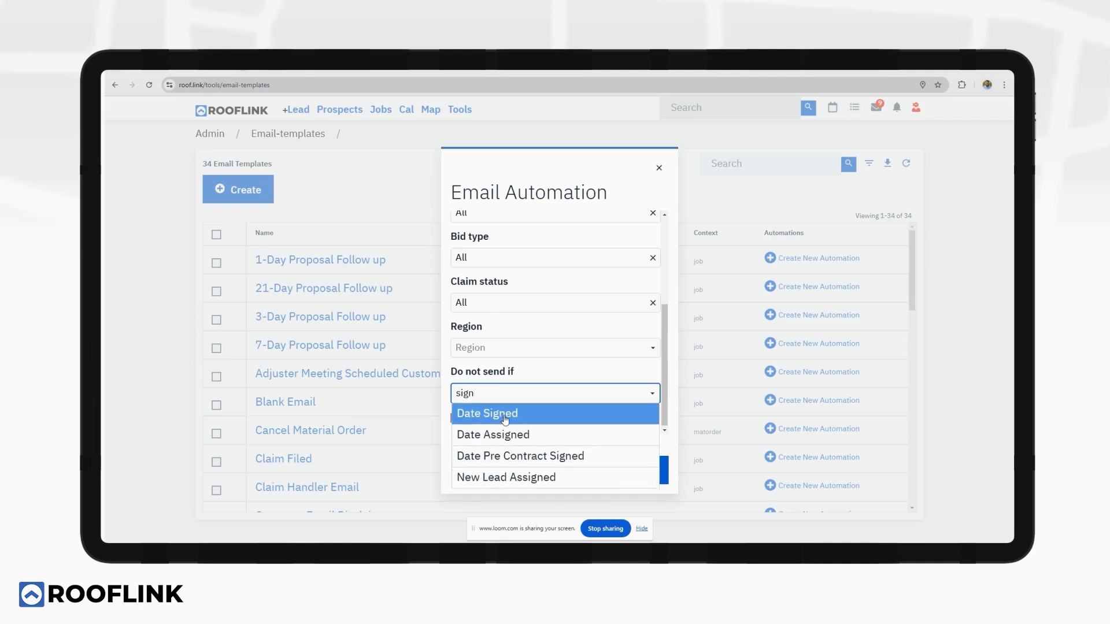
left_click(503, 413)
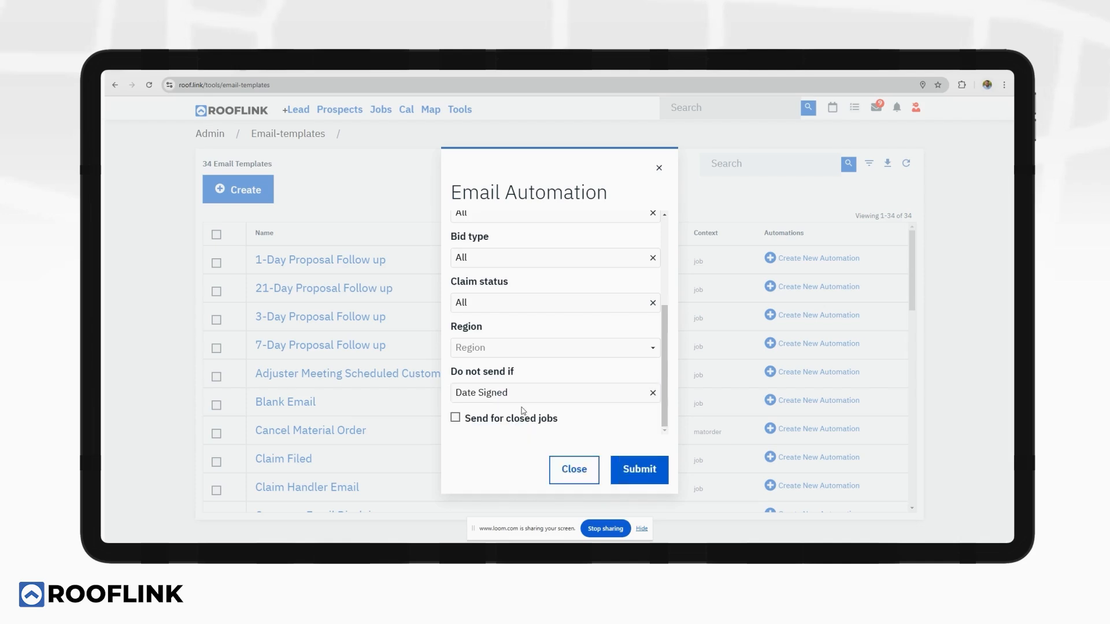
left_click(659, 168)
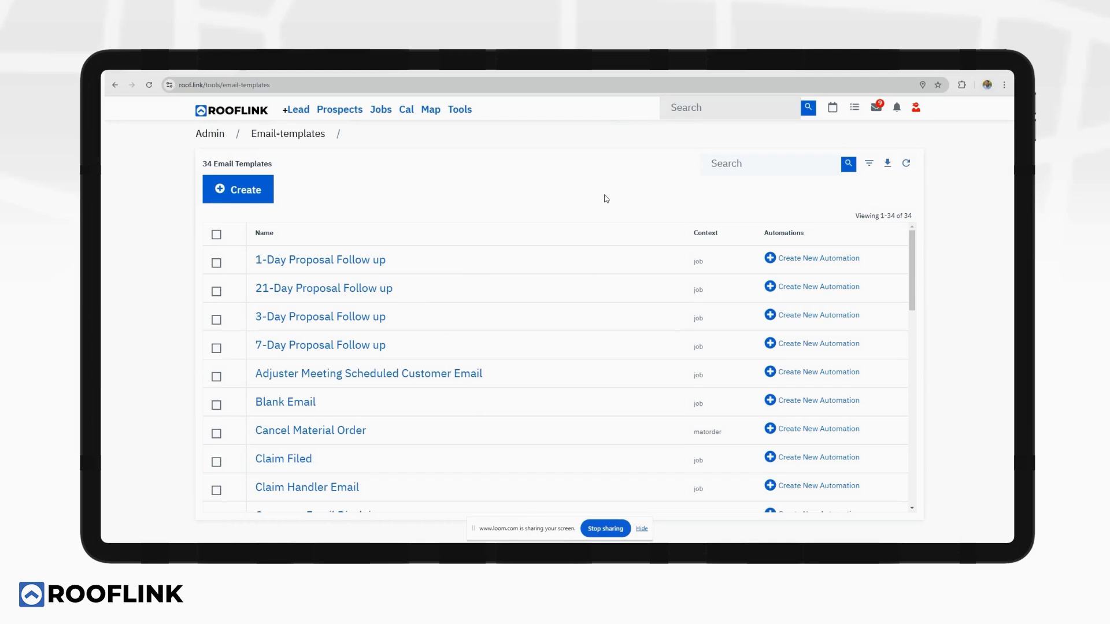
Go to Tools > Lead Sources to open the Manage Lead Sources page.
left_click(460, 109)
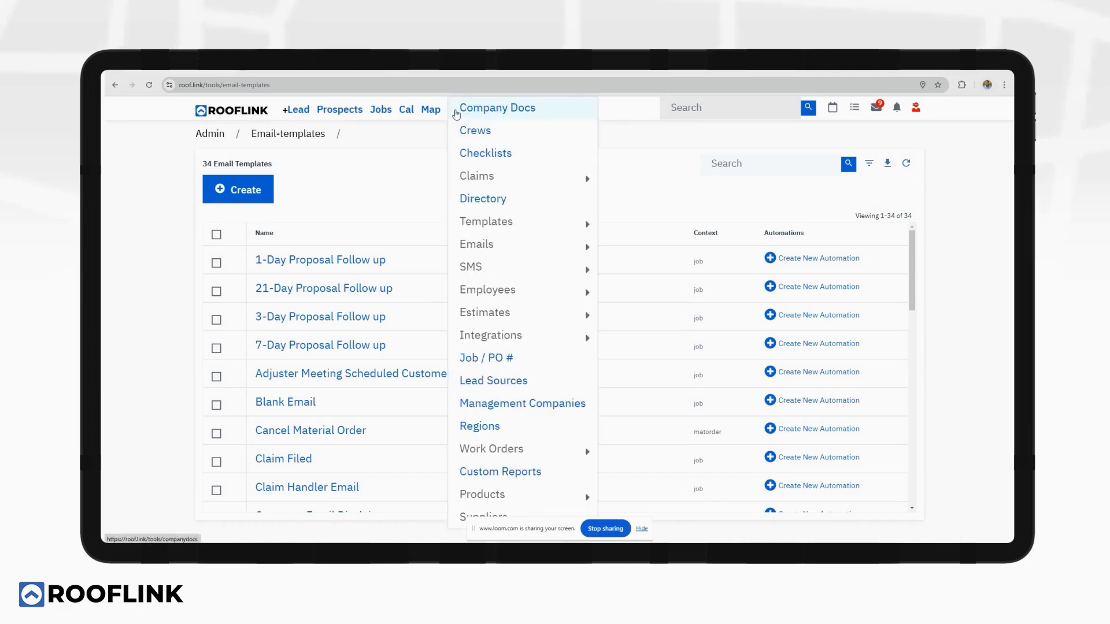
mouse_move(502, 287)
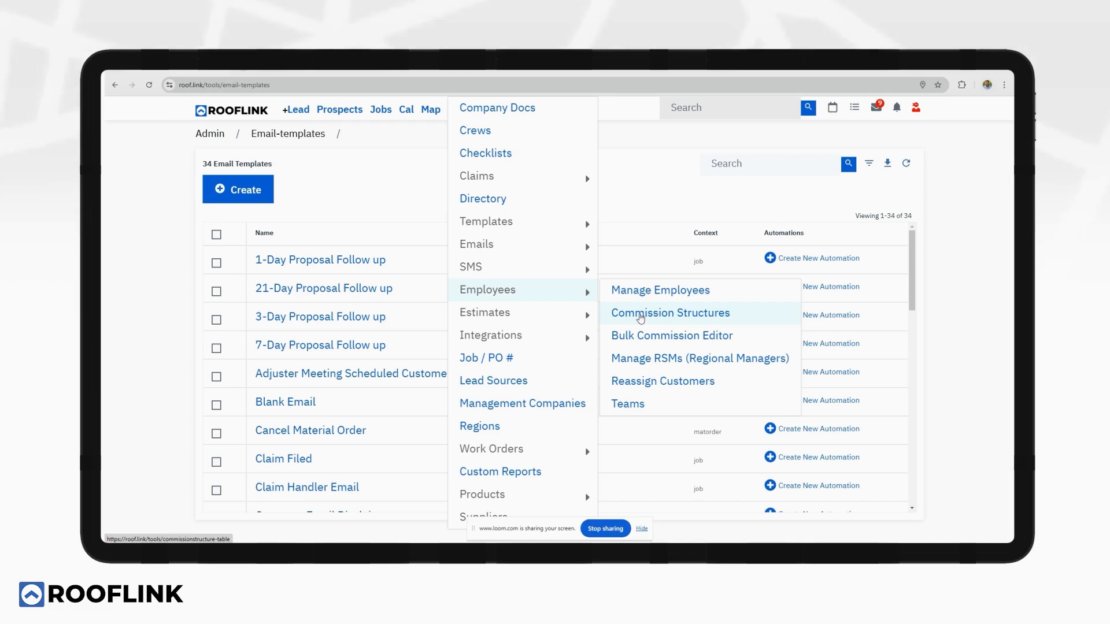
mouse_move(563, 340)
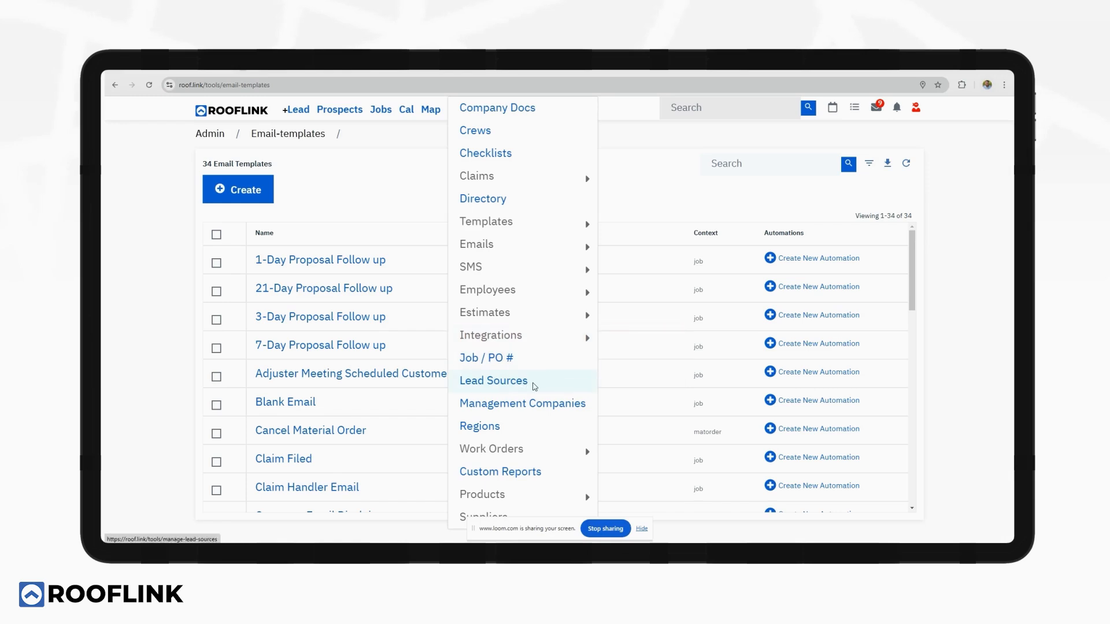
left_click(531, 385)
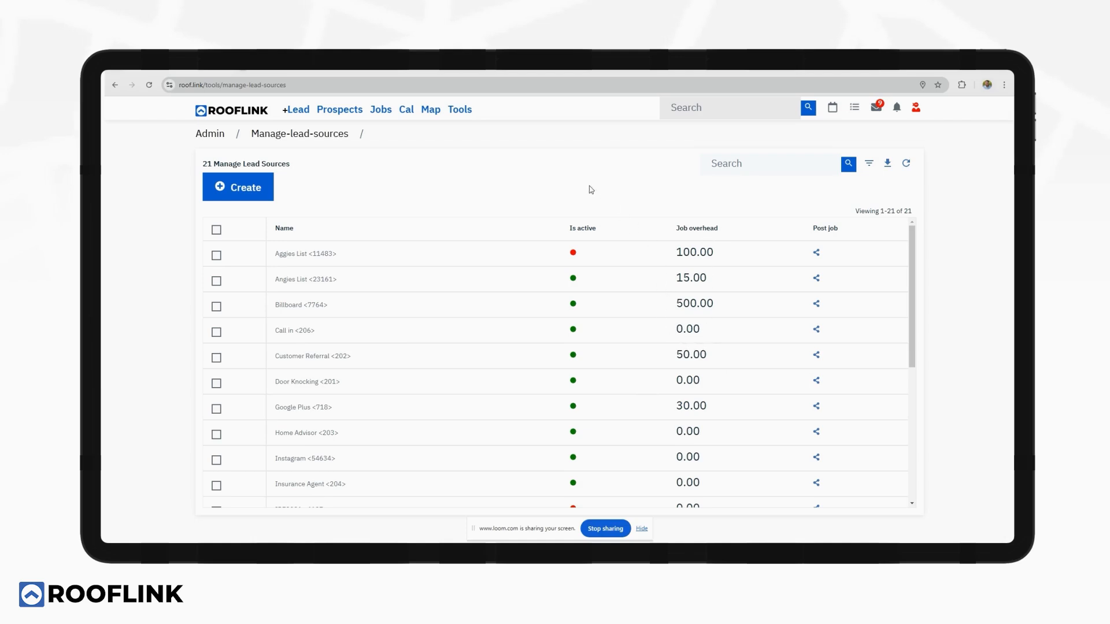
After reviewing the 21 lead sources, with Billboard highest at 500.00, open the Tools dropdown.
left_click(460, 111)
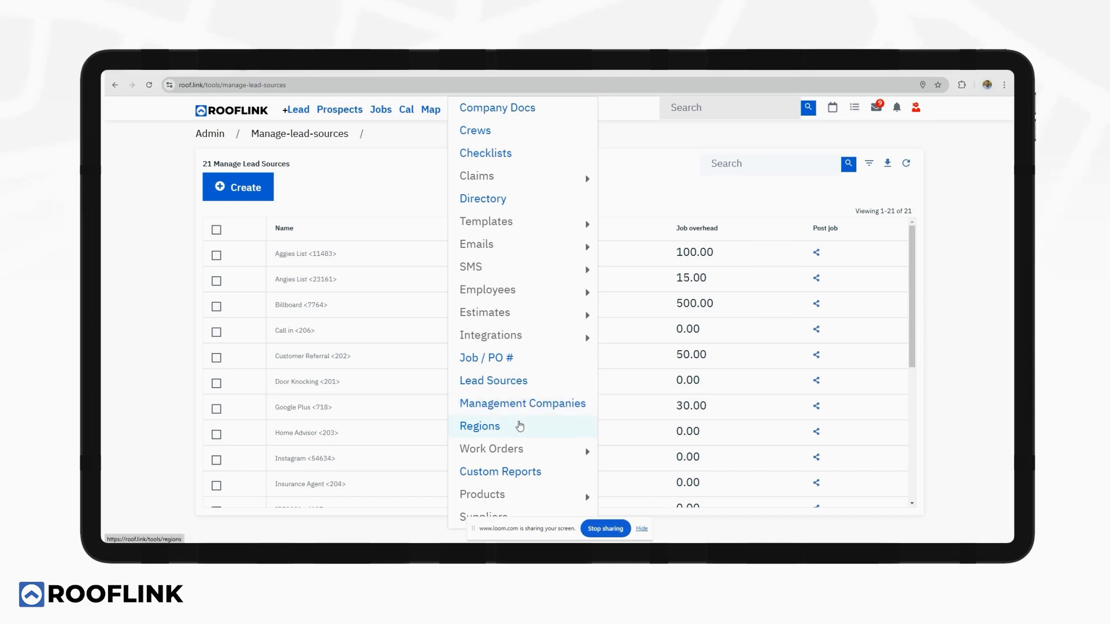
View the Regions page listing Austin and Dallas / Fort Worth, then reopen the admin tools list.
left_click(515, 427)
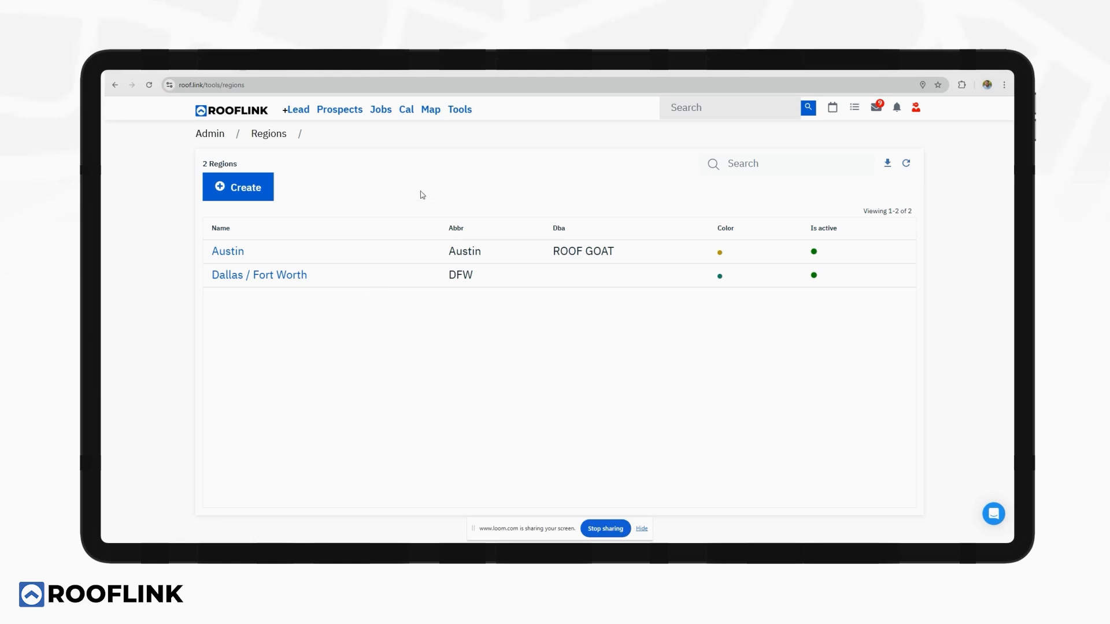
left_click(458, 113)
mouse_move(473, 171)
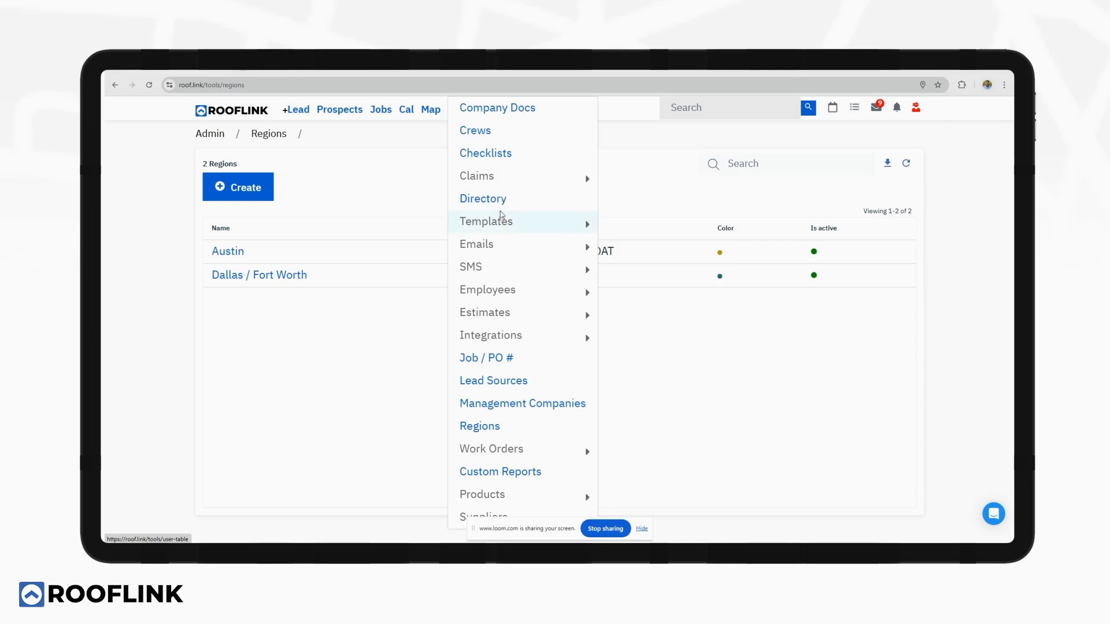
Browse the Templates, Emails, SMS, Employees, Estimates, Products and Suppliers submenus of the Tools menu.
mouse_move(503, 220)
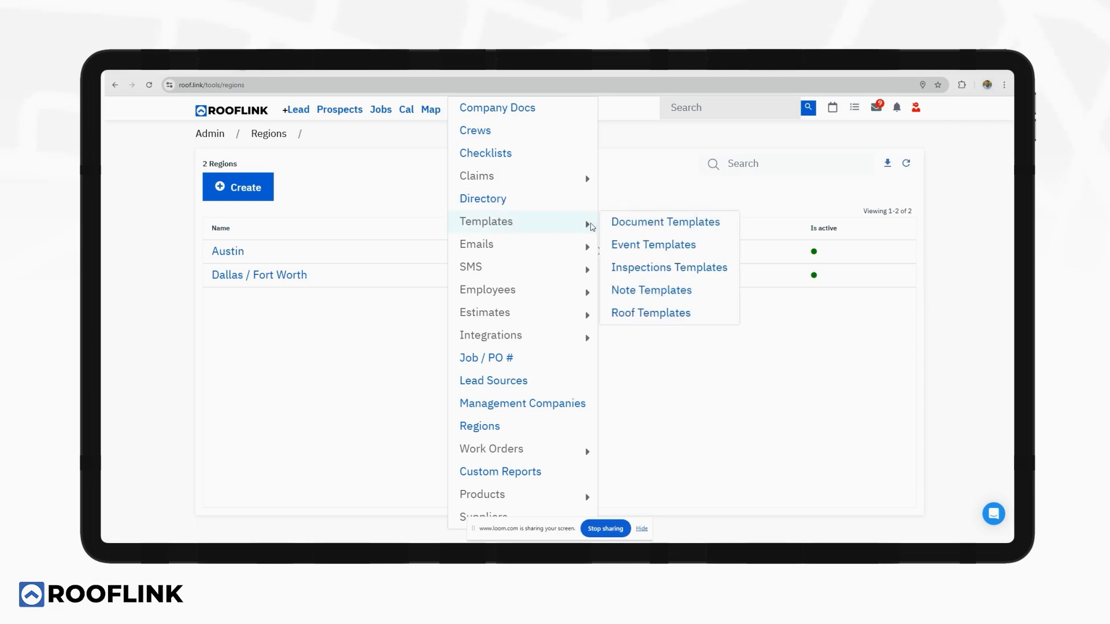
mouse_move(561, 245)
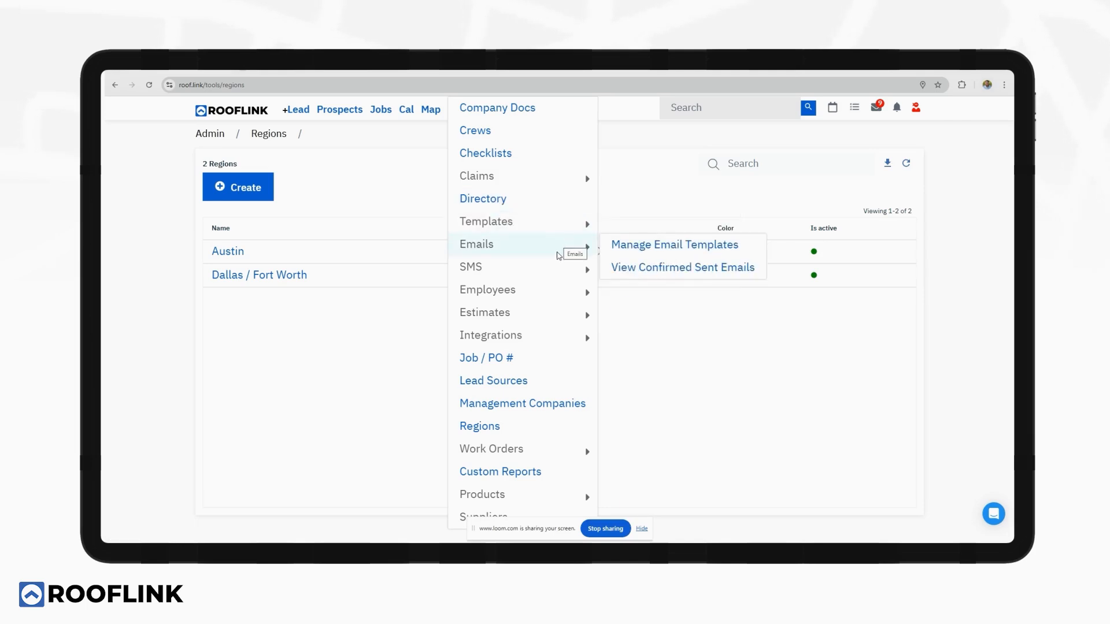
mouse_move(556, 267)
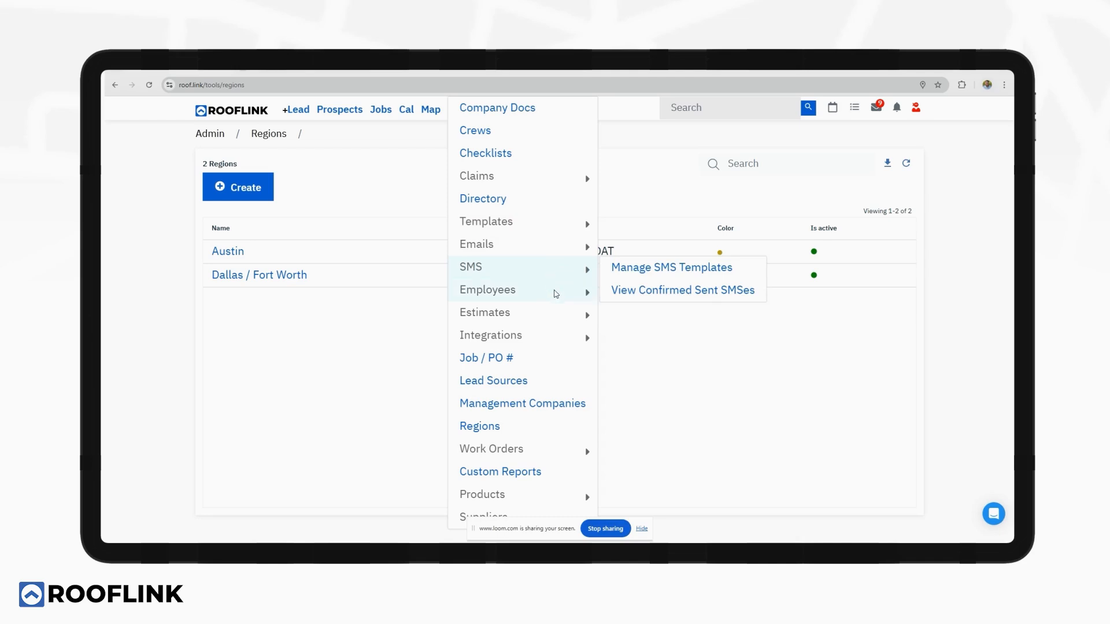
mouse_move(556, 299)
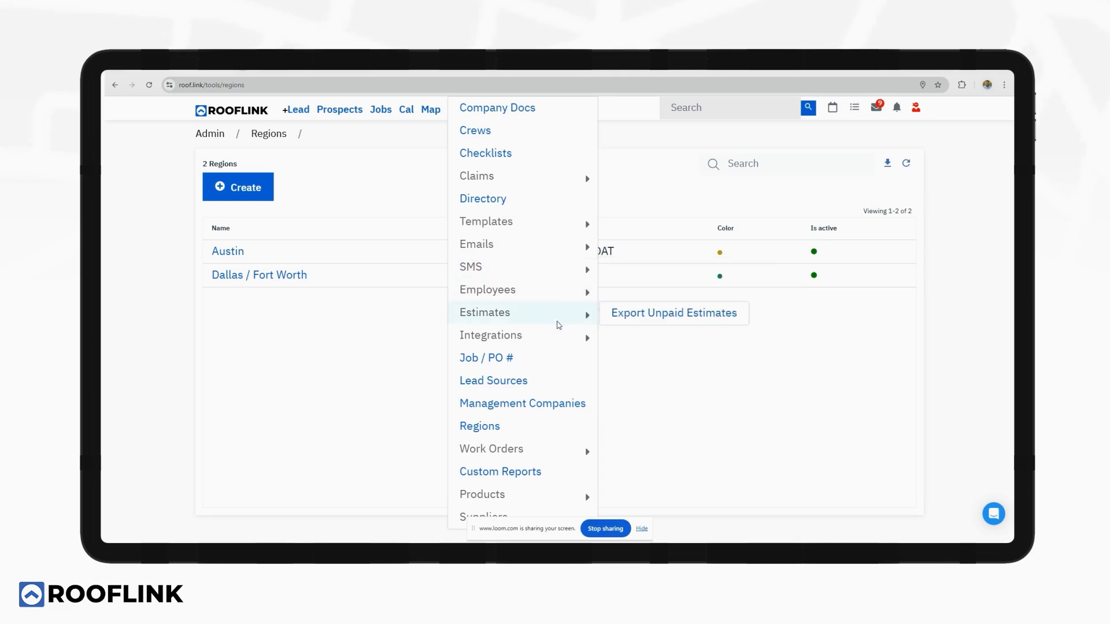
mouse_move(528, 495)
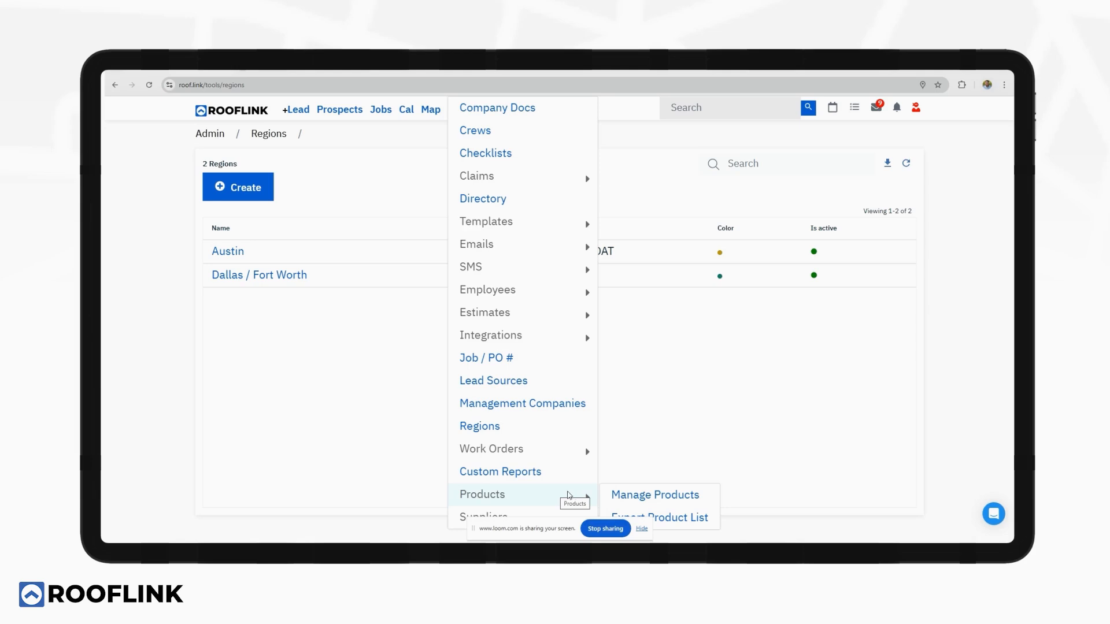
Open Suppliers > Manage Suppliers to list the 16 company suppliers, then the account menu.
mouse_move(531, 516)
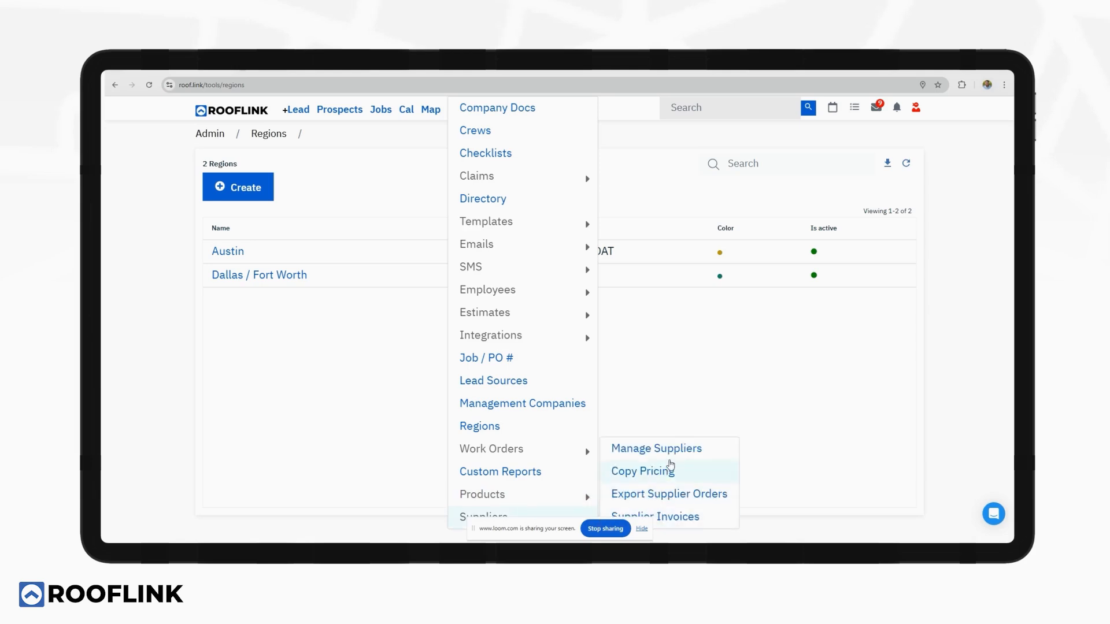
left_click(669, 451)
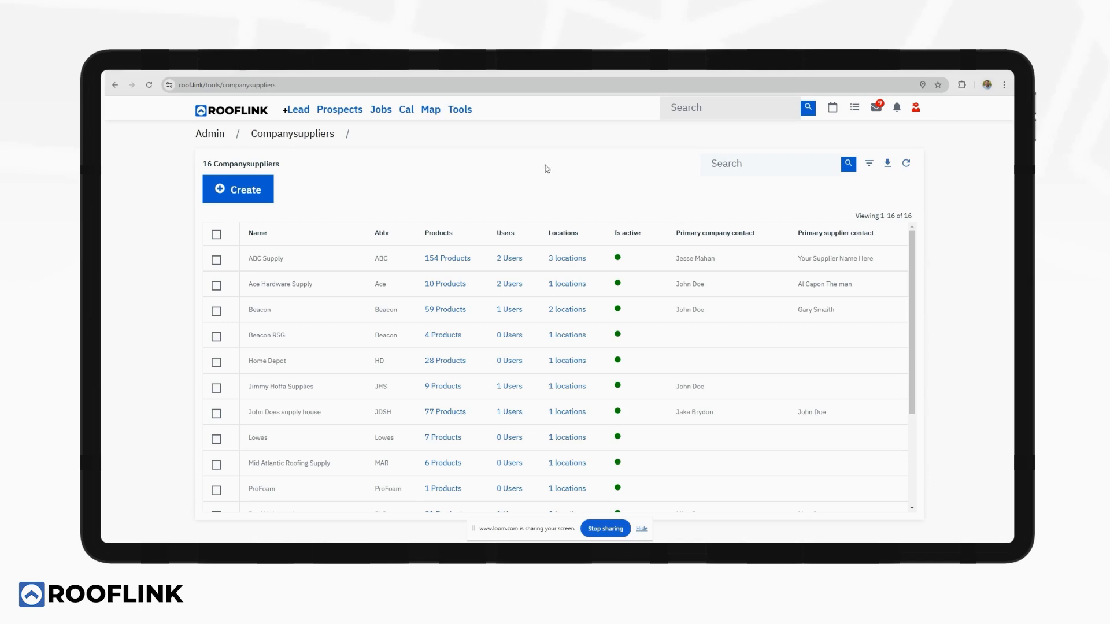
left_click(917, 109)
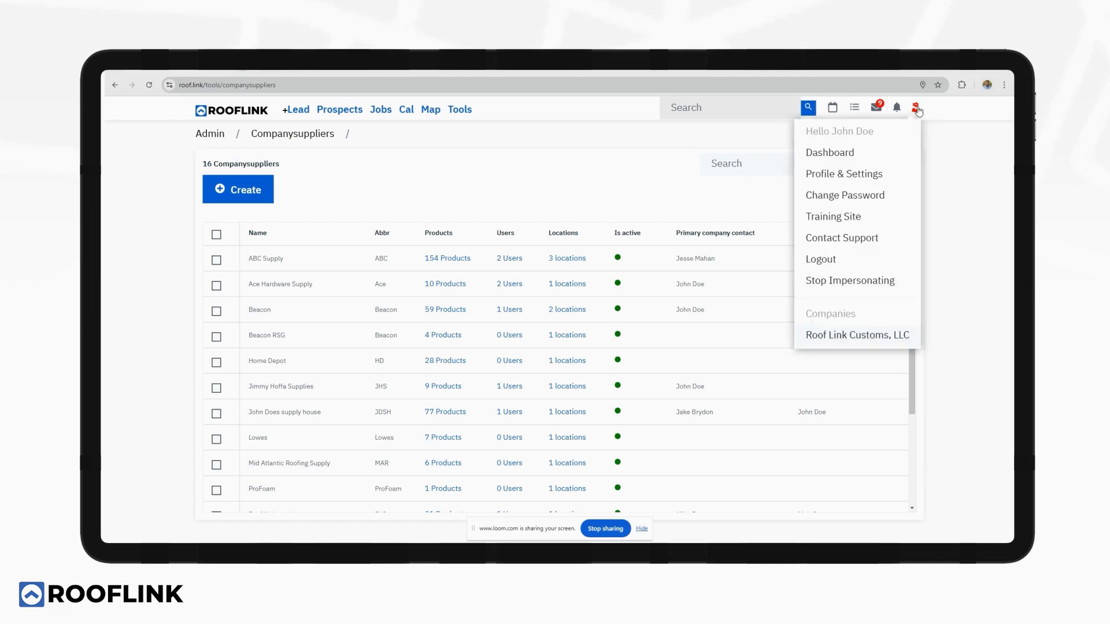
Go to Profile & Settings and scroll down the company settings sidebar.
left_click(862, 174)
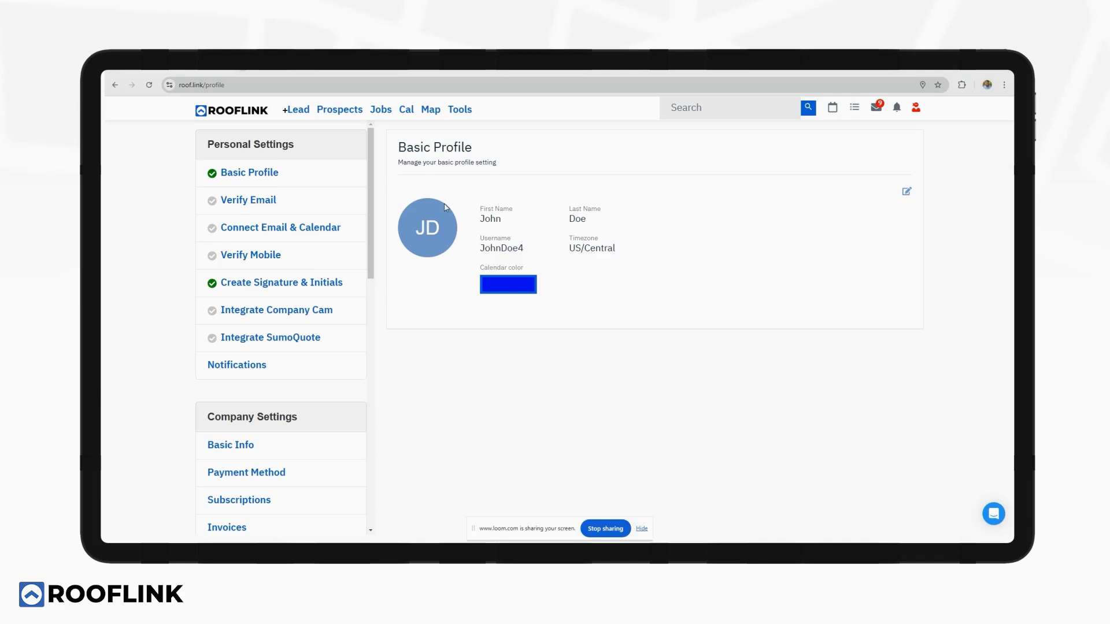
scroll(376, 191, "down", 1)
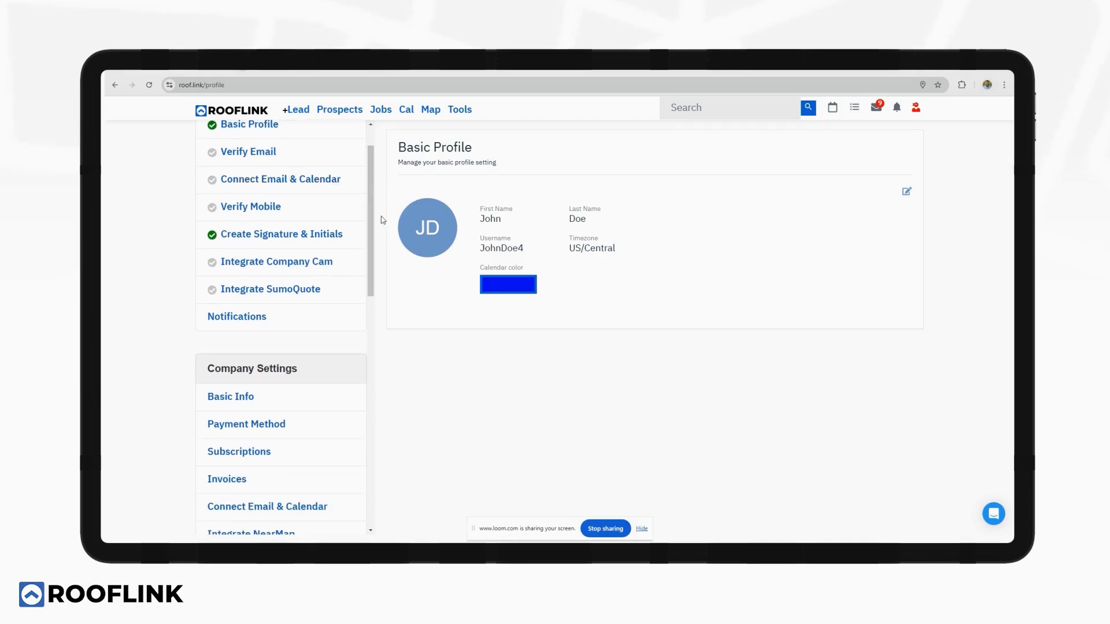
scroll(373, 213, "down", 1)
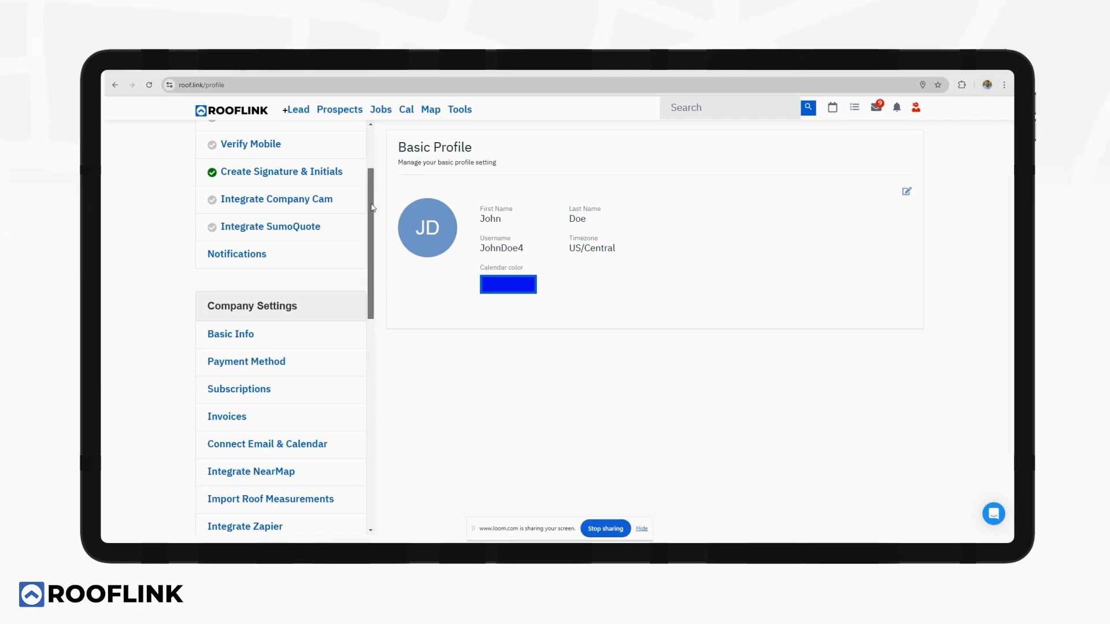
left_click_drag(372, 208, 373, 288)
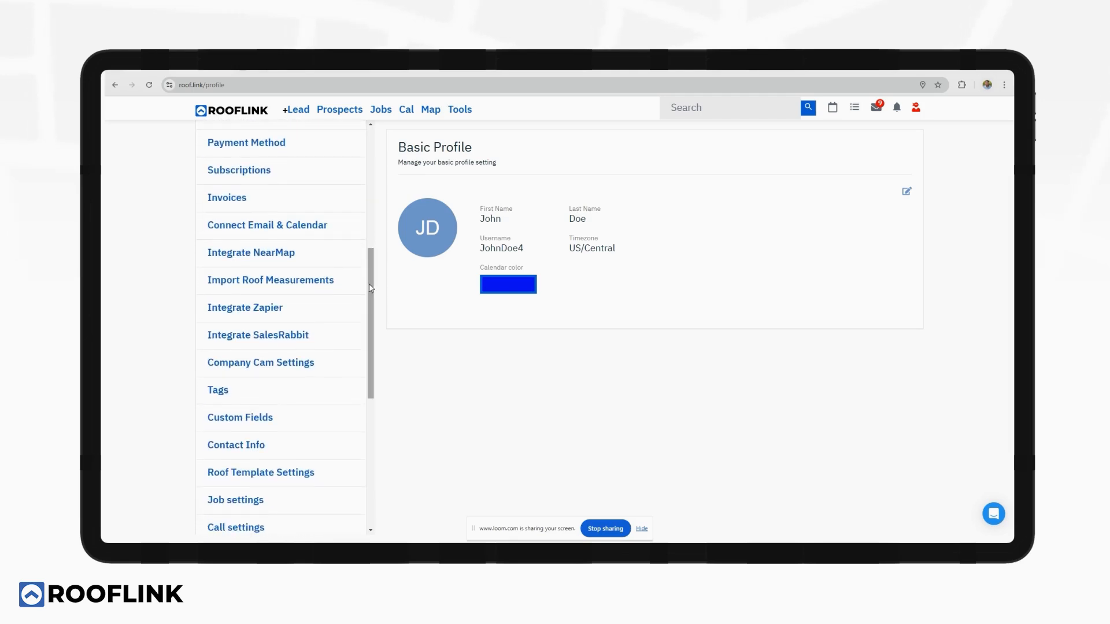
View Import Roof Measurements settings with the integrated GAF account and Hover and Eagle View options.
left_click(297, 281)
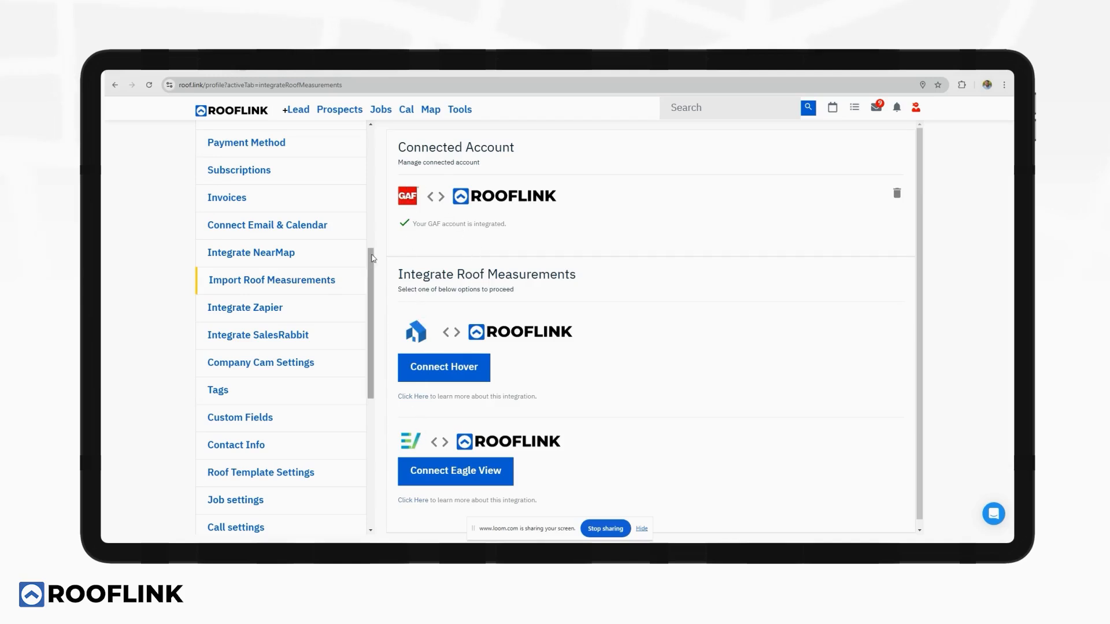
left_click_drag(372, 260, 376, 282)
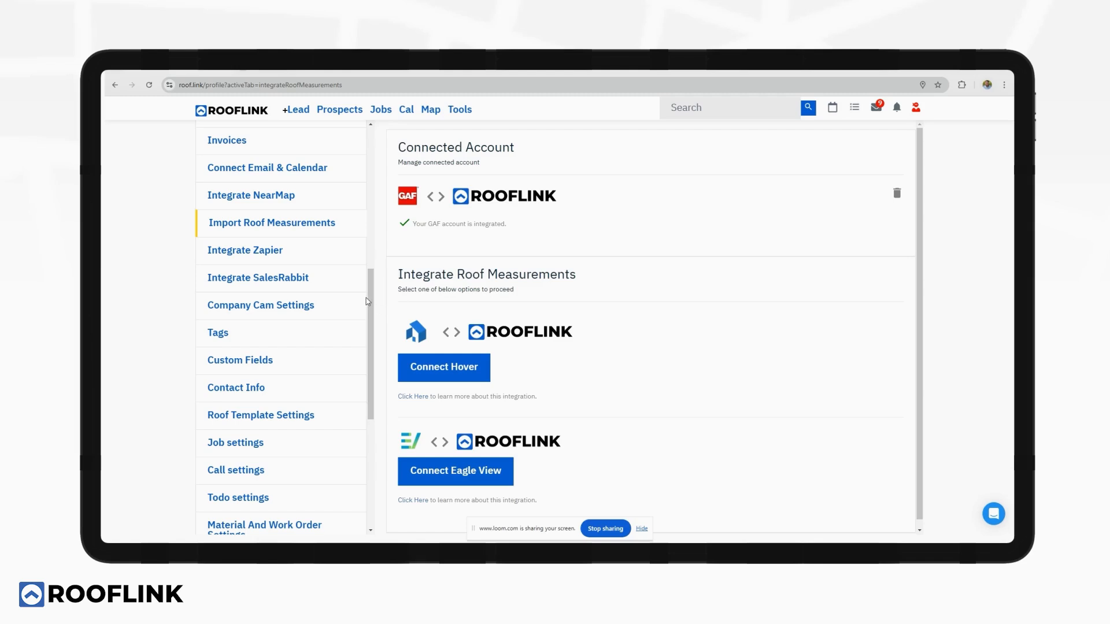
left_click_drag(370, 297, 376, 391)
Look through the Job settings and Estimate Settings forms.
left_click(262, 190)
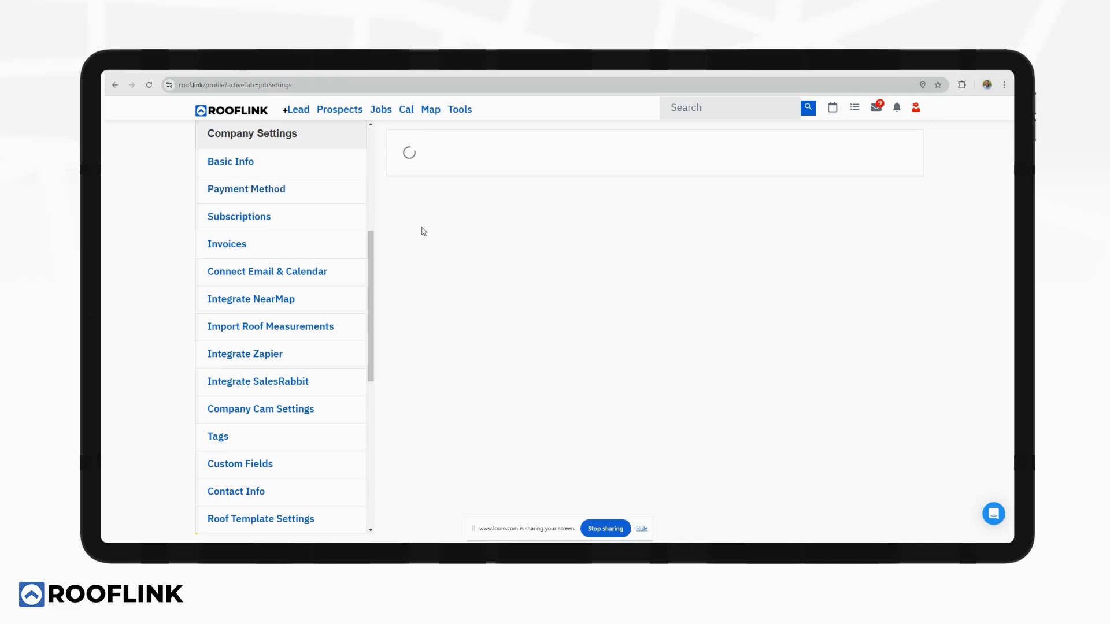
scroll(537, 221, "down", 2)
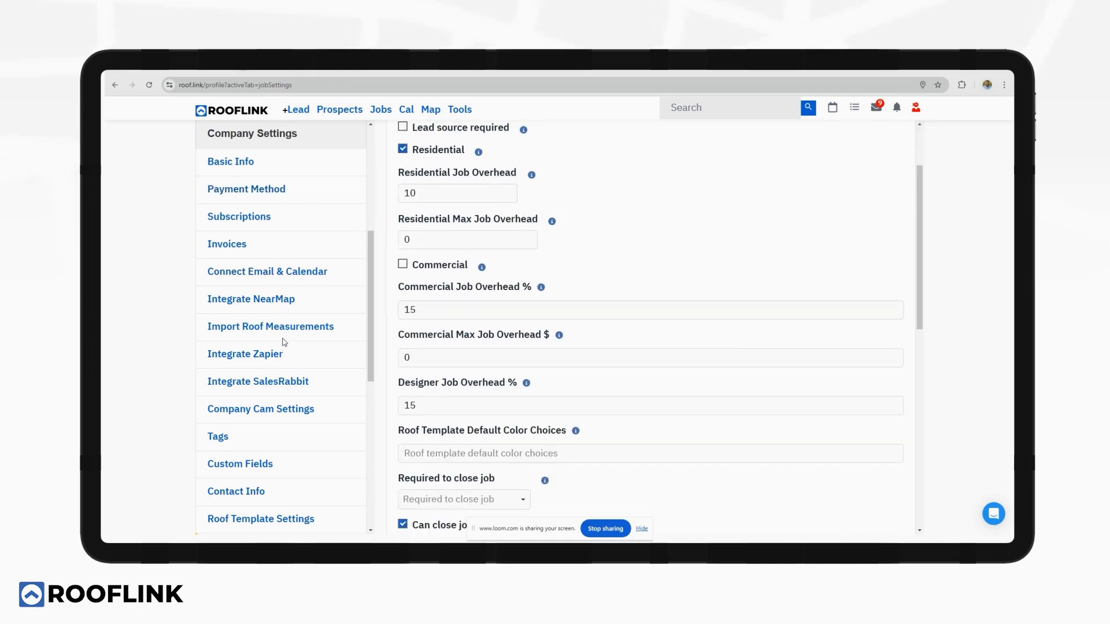
scroll(289, 272, "down", 4)
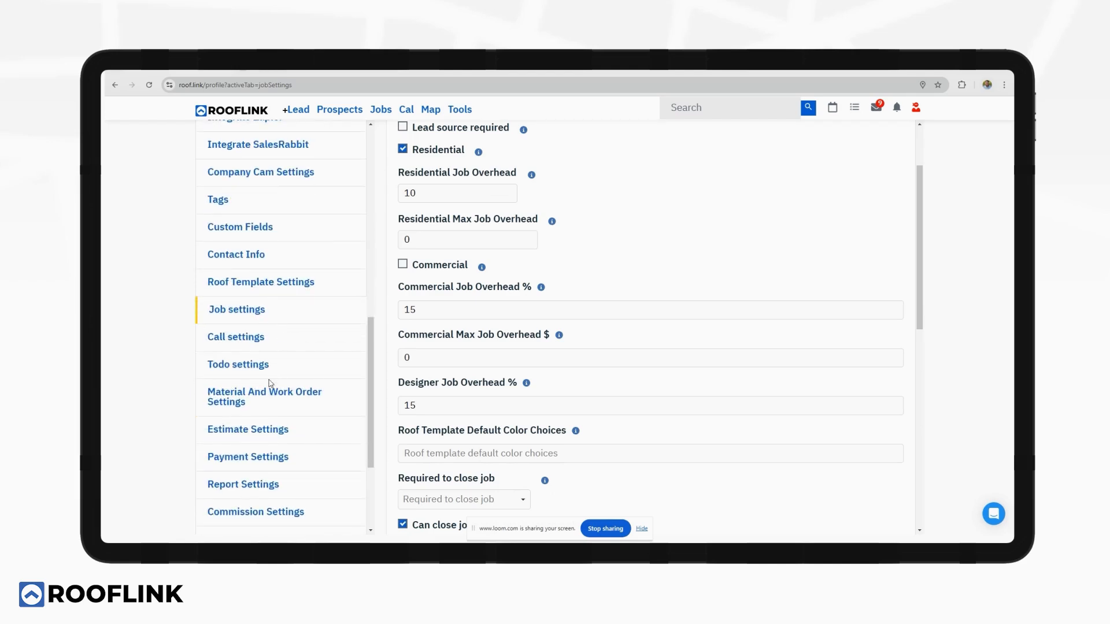
left_click(263, 431)
mouse_move(484, 274)
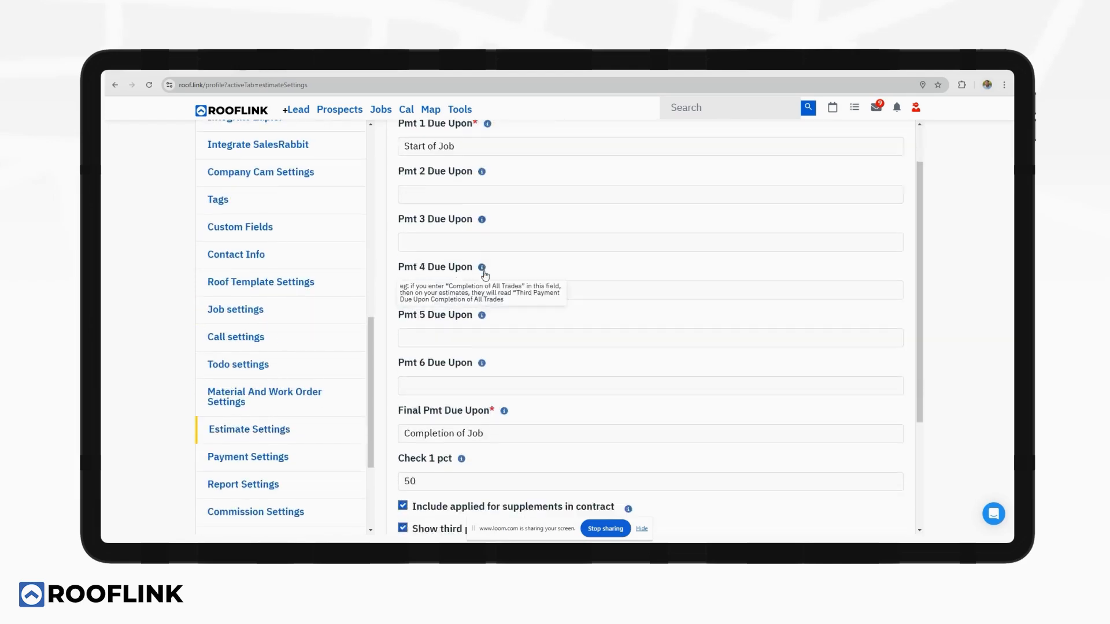
scroll(485, 274, "down", 3)
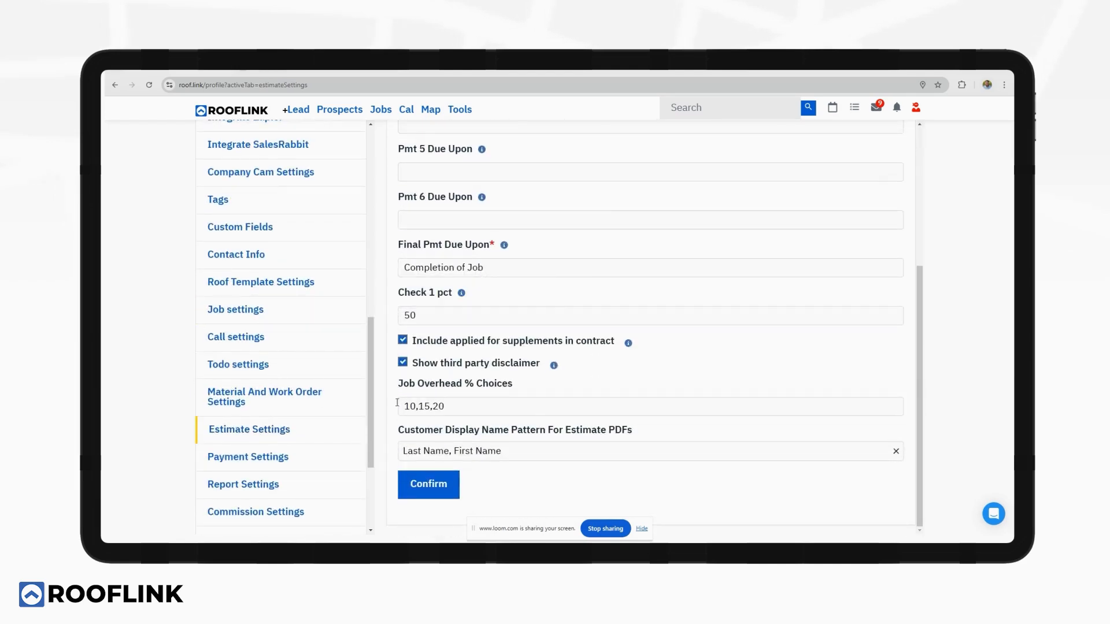
Look through Material And Work Order Settings, then return to the Dashboard.
left_click(287, 402)
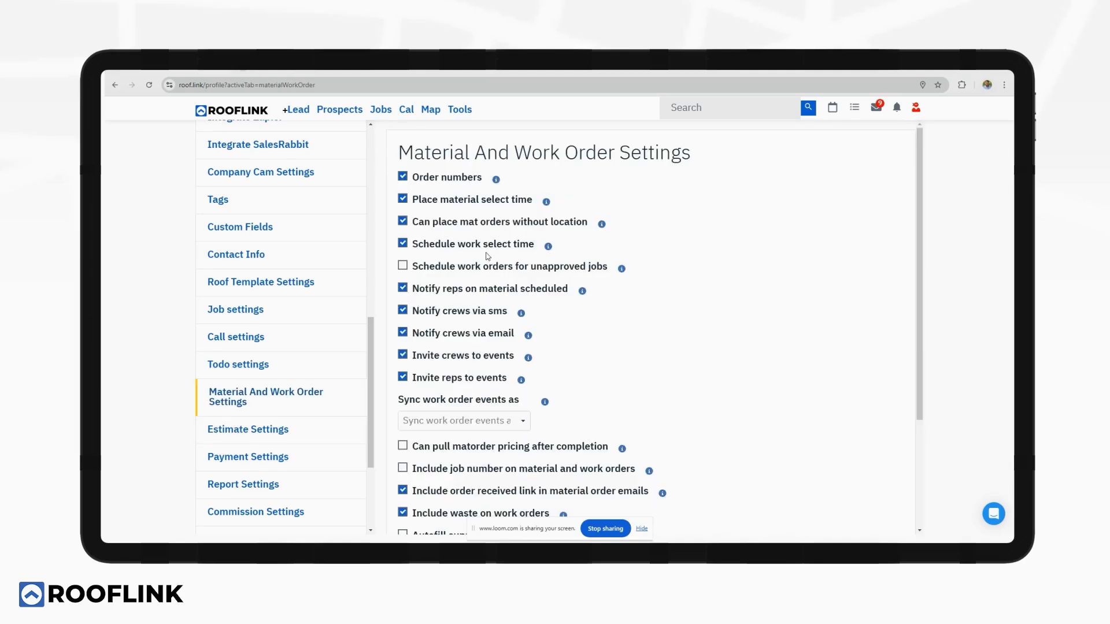
scroll(477, 231, "down", 3)
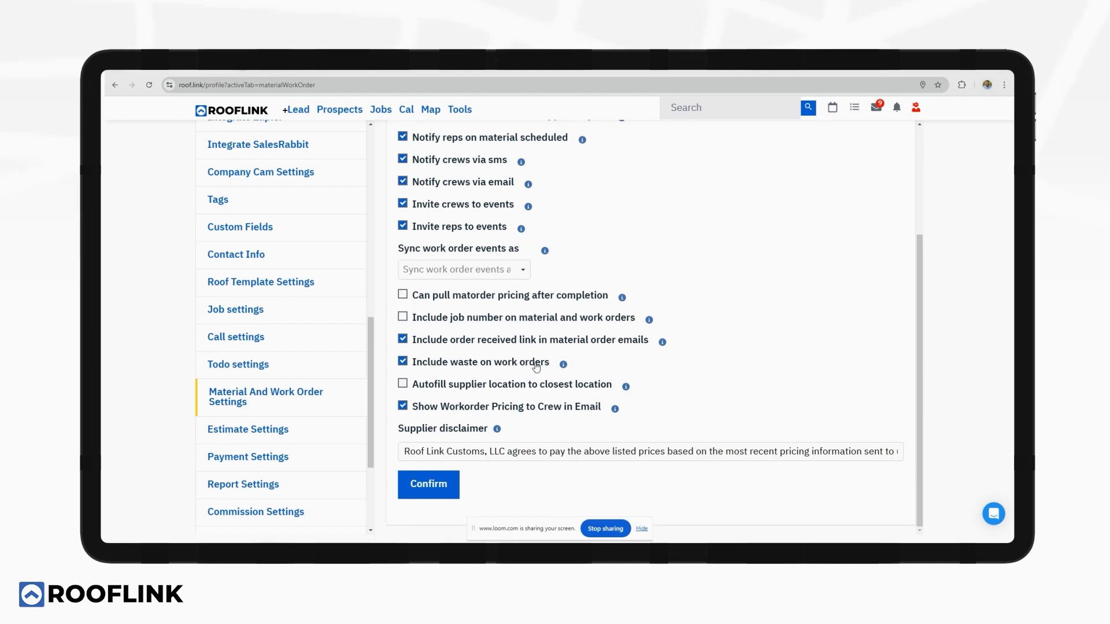
left_click_drag(372, 372, 373, 180)
left_click(344, 168)
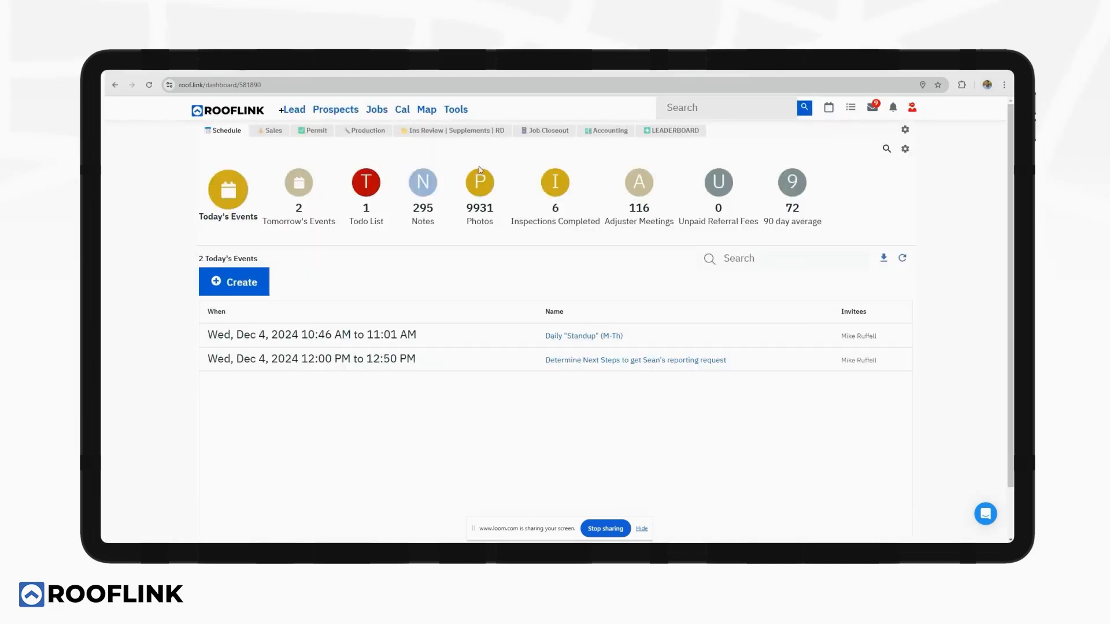
Open the custom reports list from the admin tools menu.
left_click(455, 109)
mouse_move(460, 111)
scroll(495, 327, "down", 1)
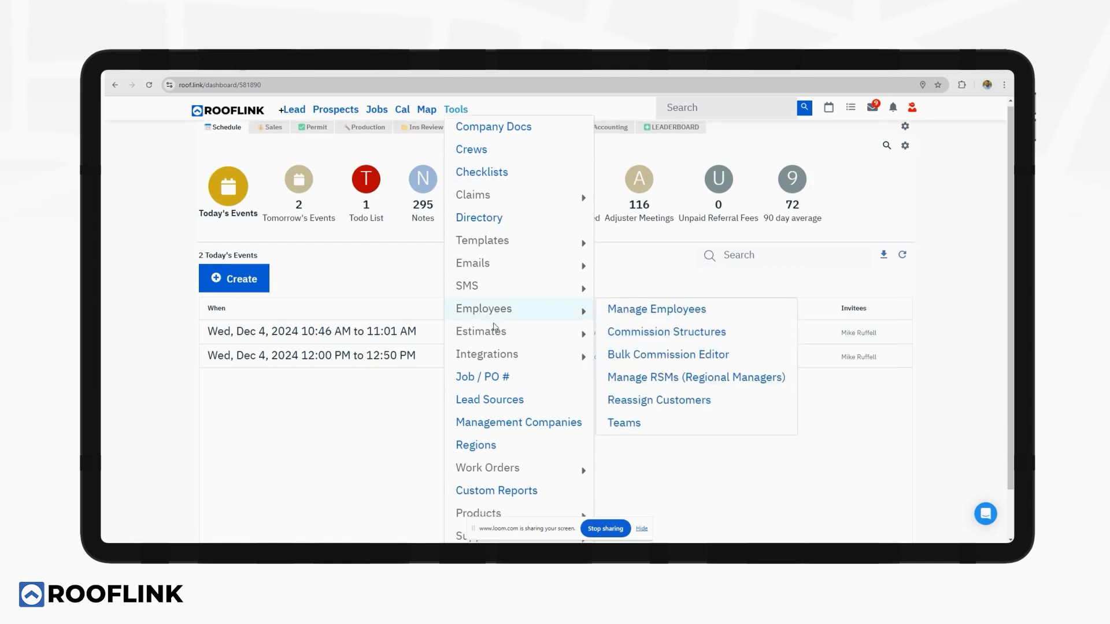
left_click(502, 438)
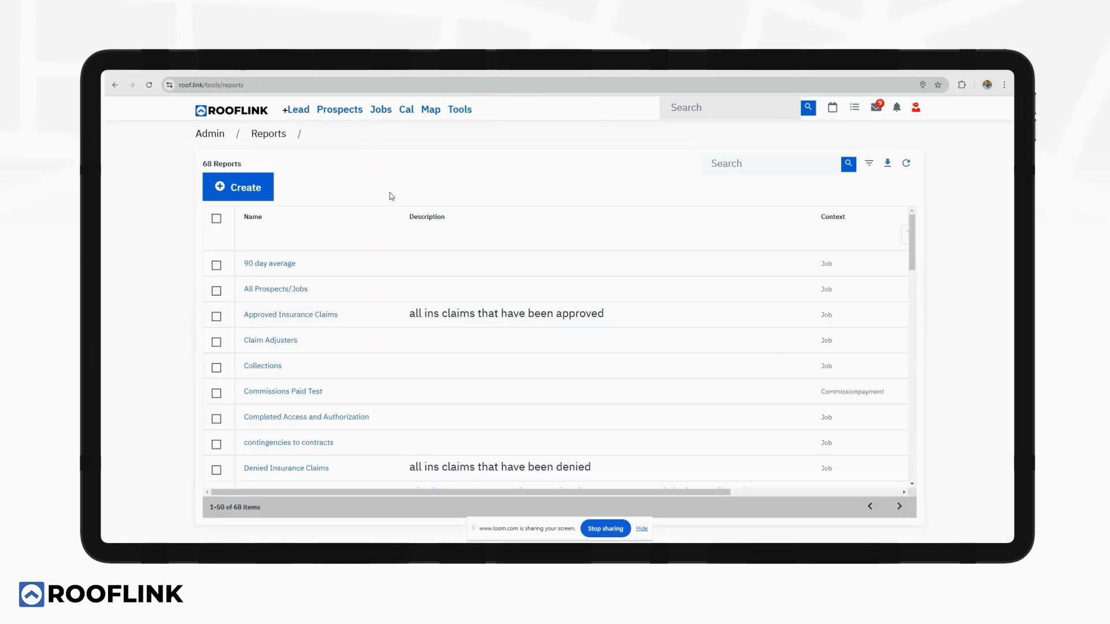
Open the Gutters Scheduled Not Completed report, showing 2604 work-order records.
scroll(426, 325, "down", 5)
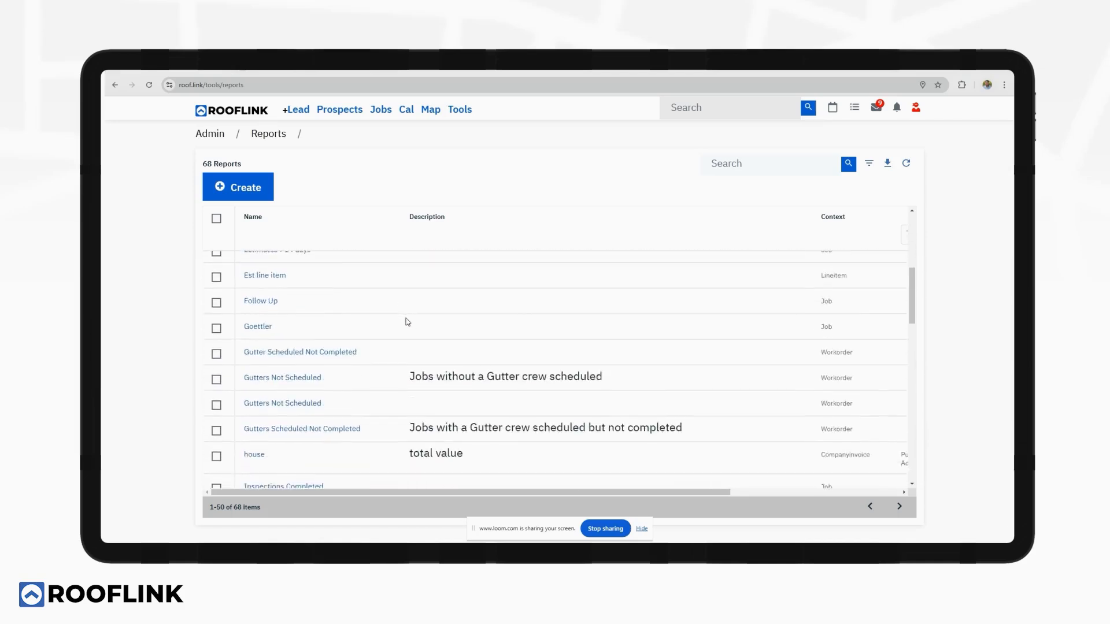
scroll(407, 322, "down", 7)
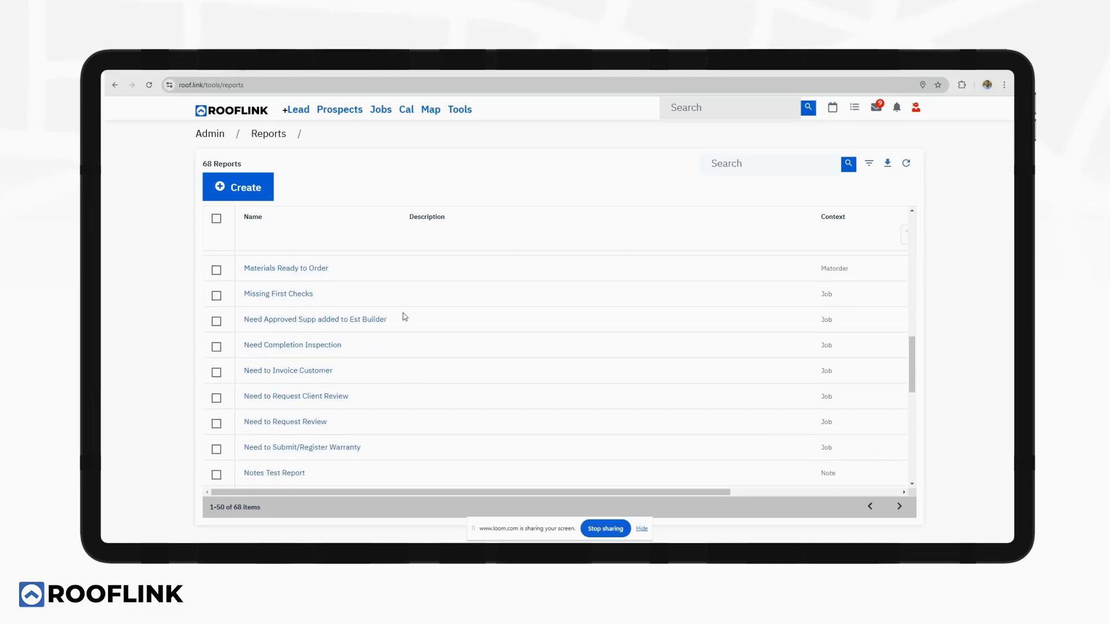
scroll(405, 317, "up", 3)
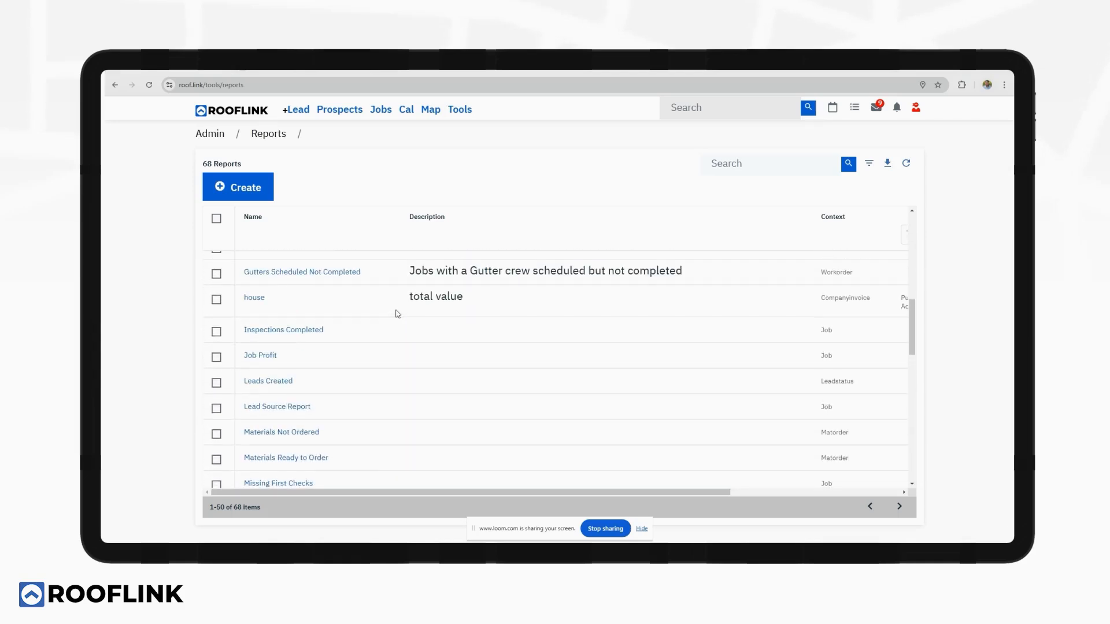
left_click(266, 272)
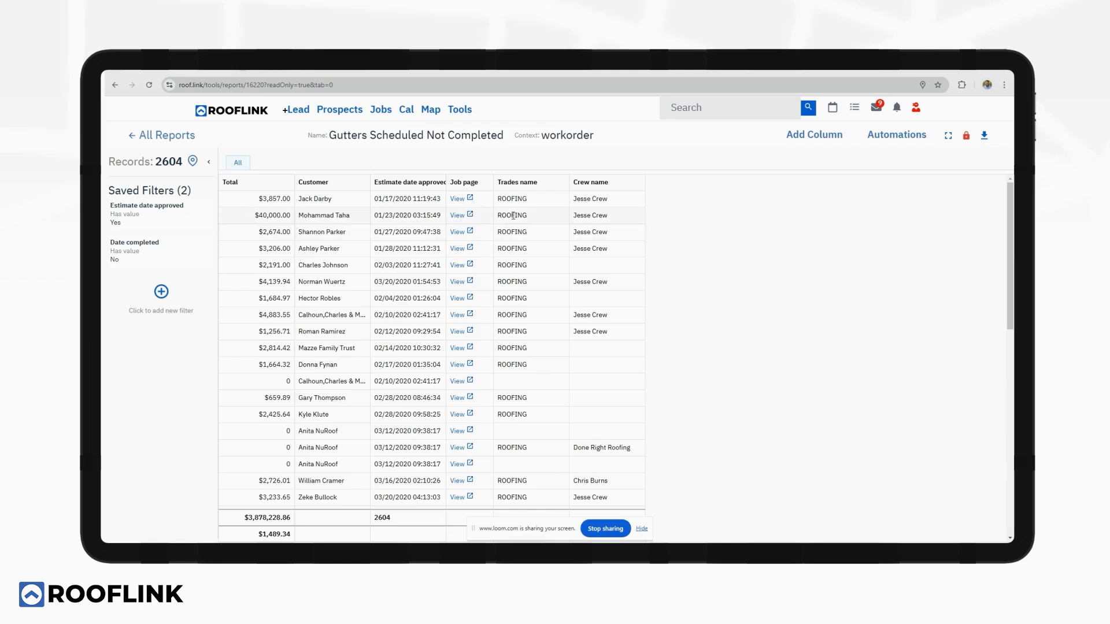
left_click(866, 144)
left_click(887, 153)
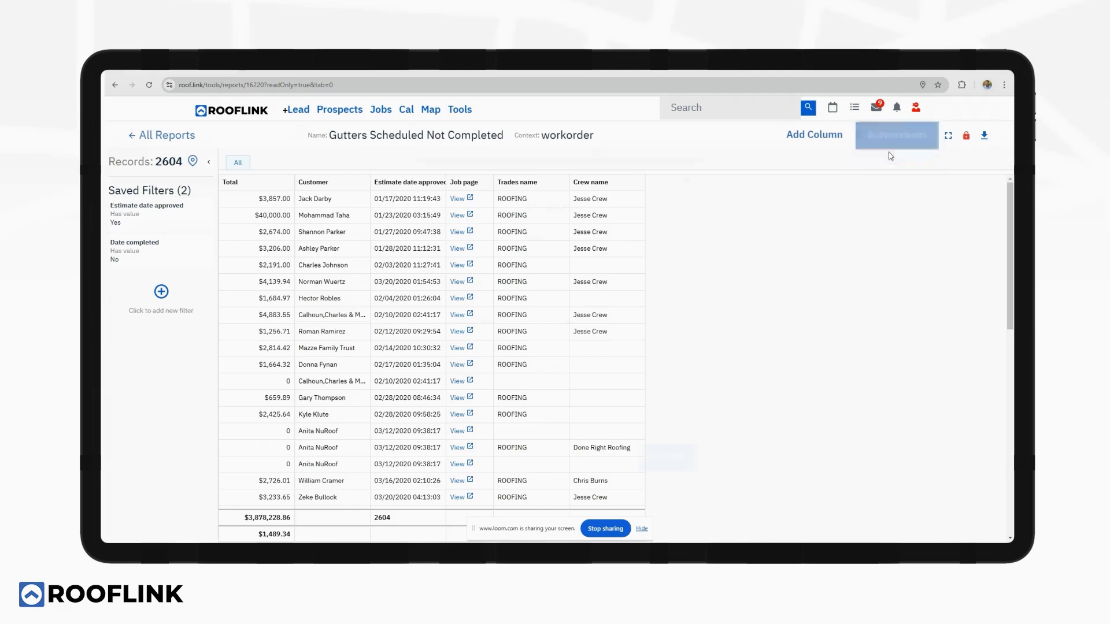
left_click(499, 293)
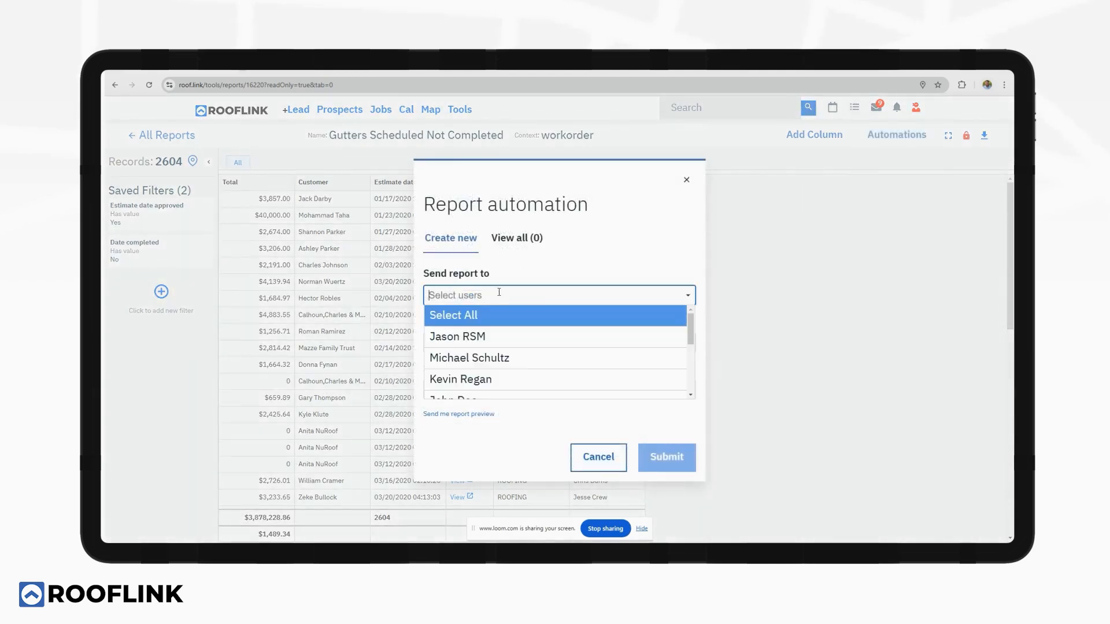
left_click(475, 336)
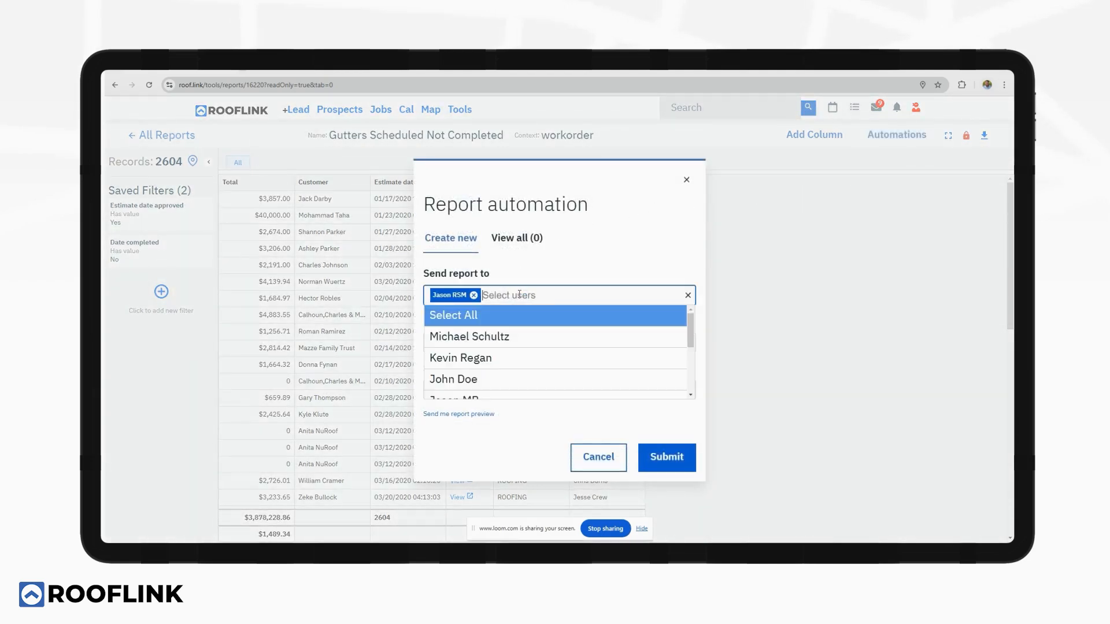
left_click(479, 335)
left_click(491, 341)
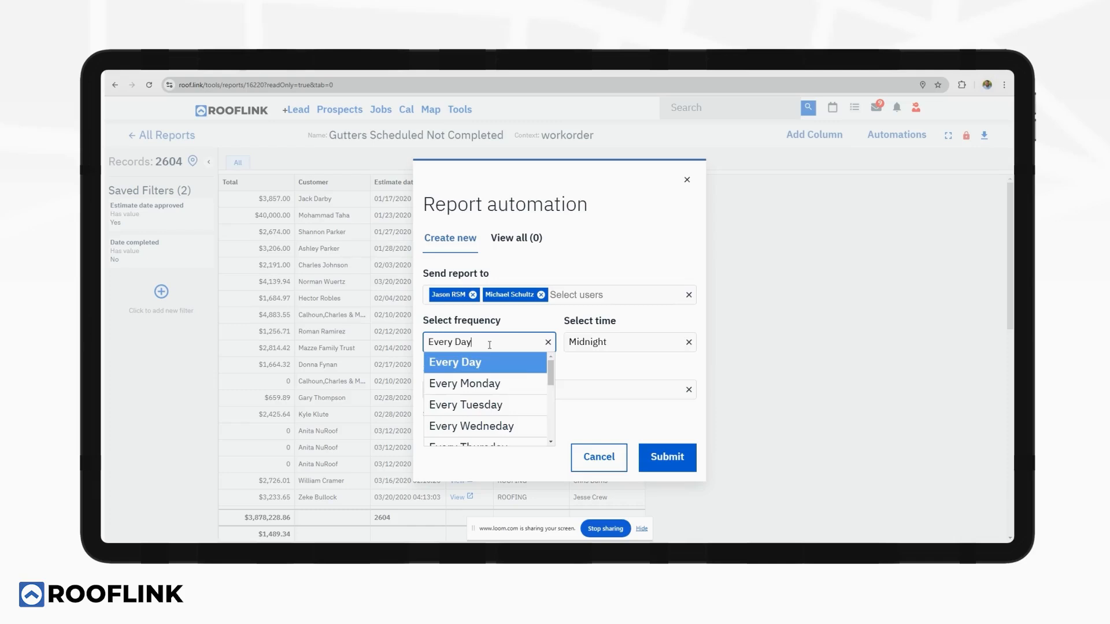
left_click(473, 423)
left_click(613, 340)
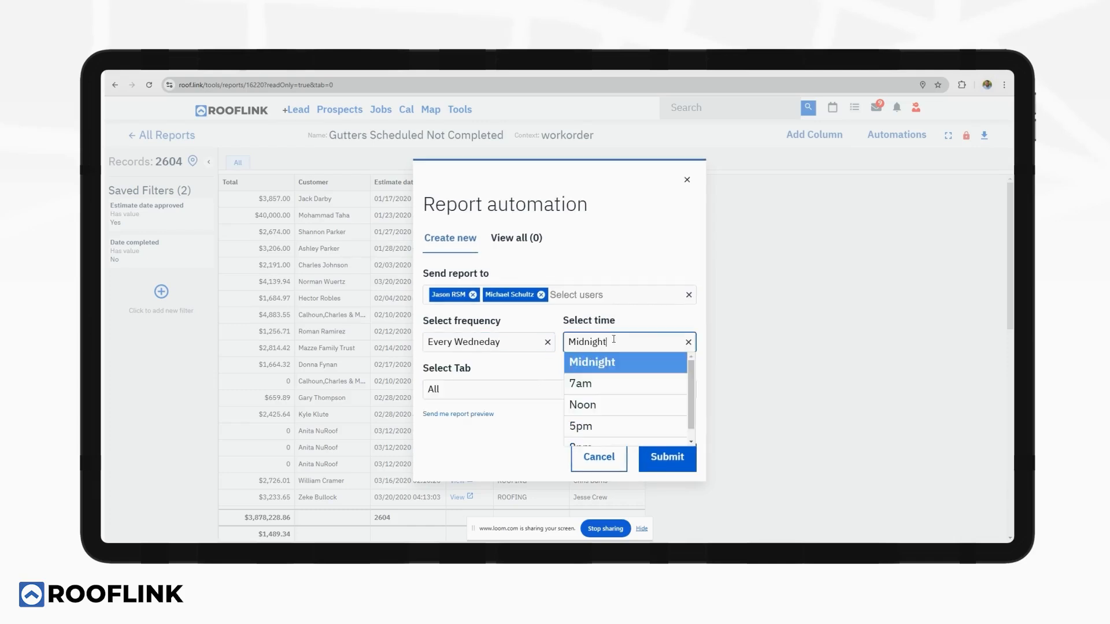
left_click(595, 405)
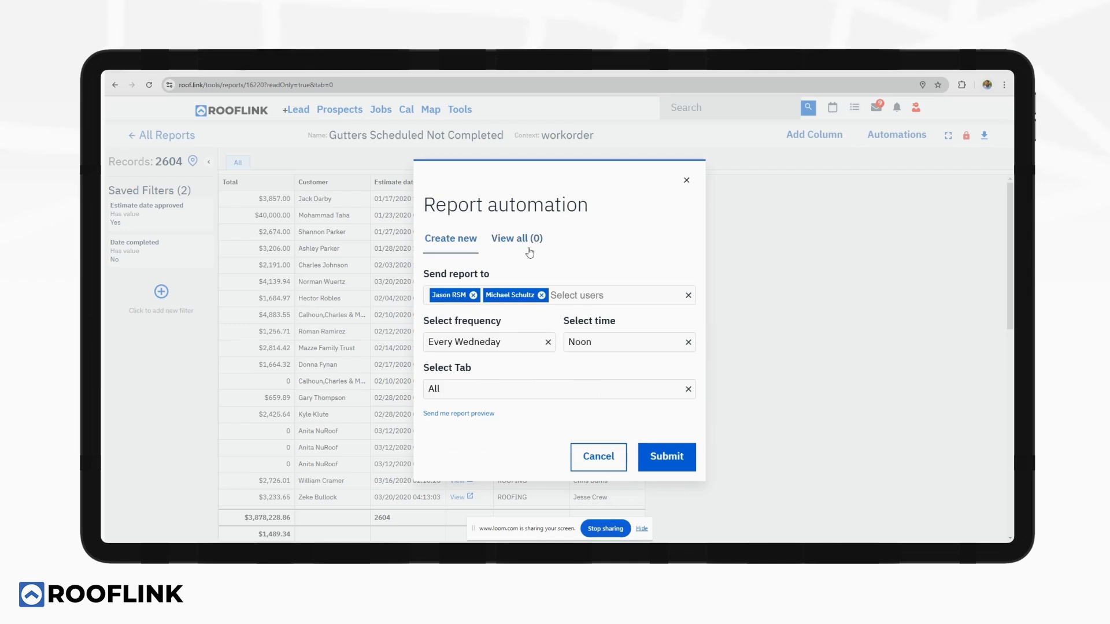
left_click(685, 182)
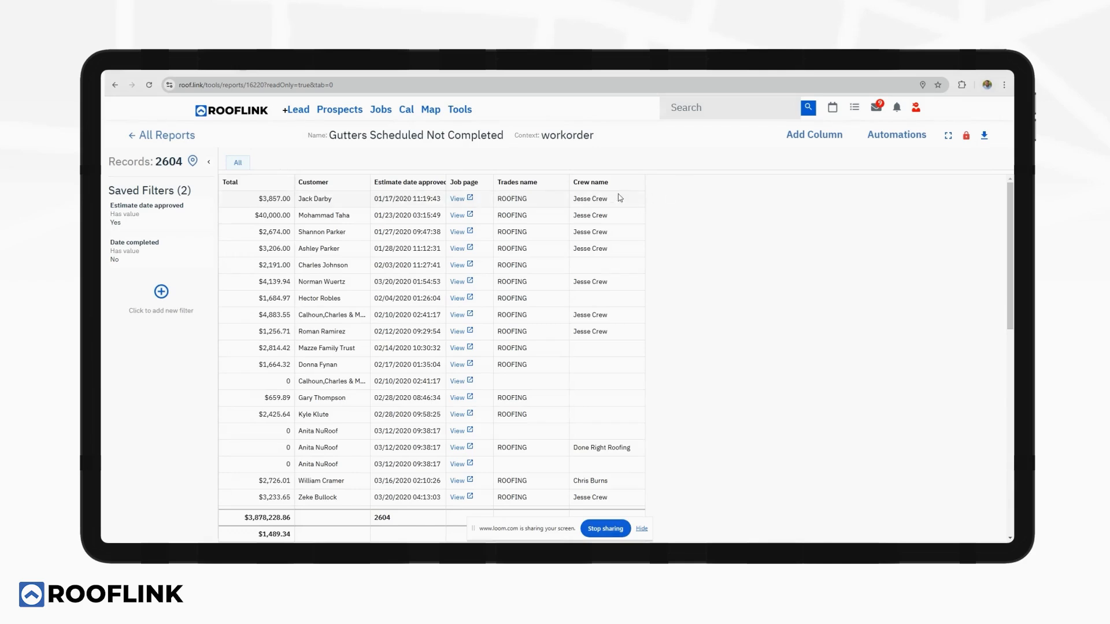
Return to the Schedule dashboard via the logo and briefly check the Upcoming events and Notes panels.
left_click(234, 112)
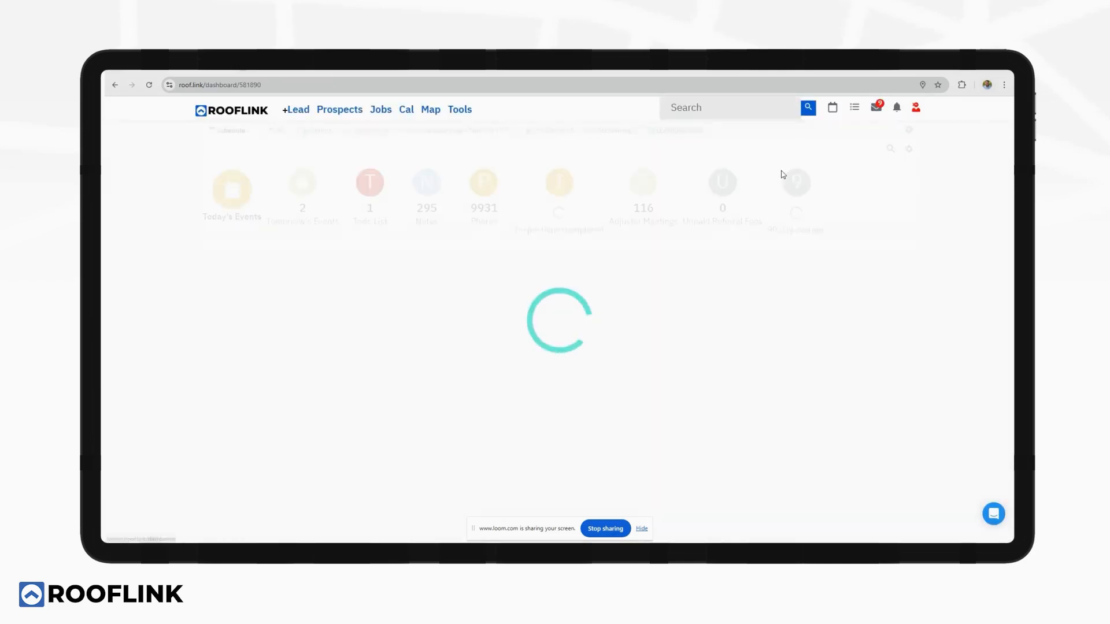
left_click(832, 108)
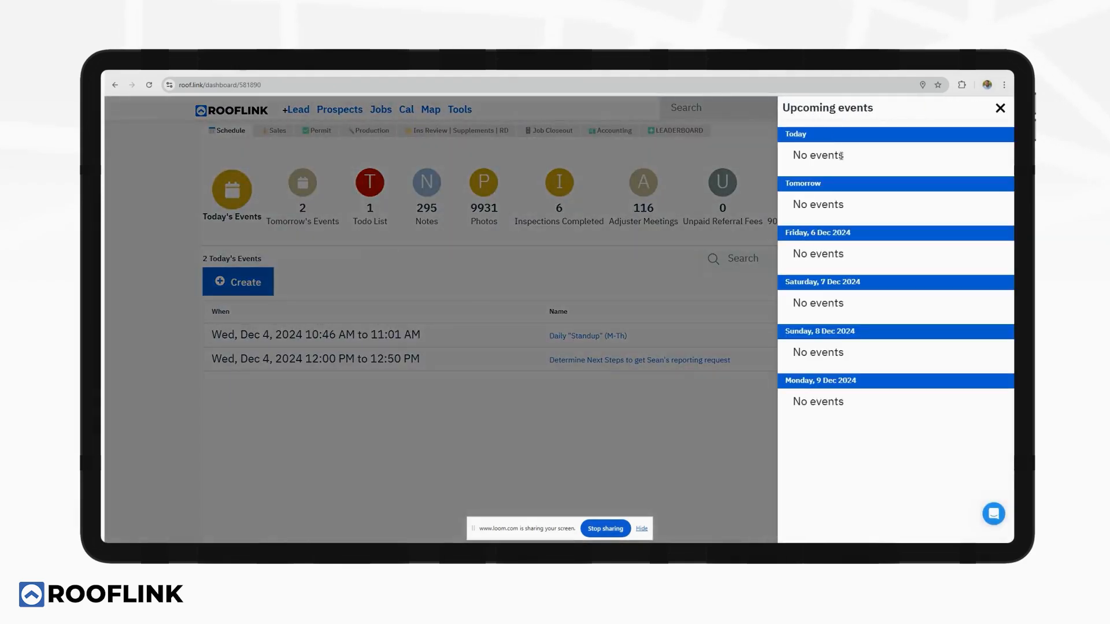
left_click(1000, 108)
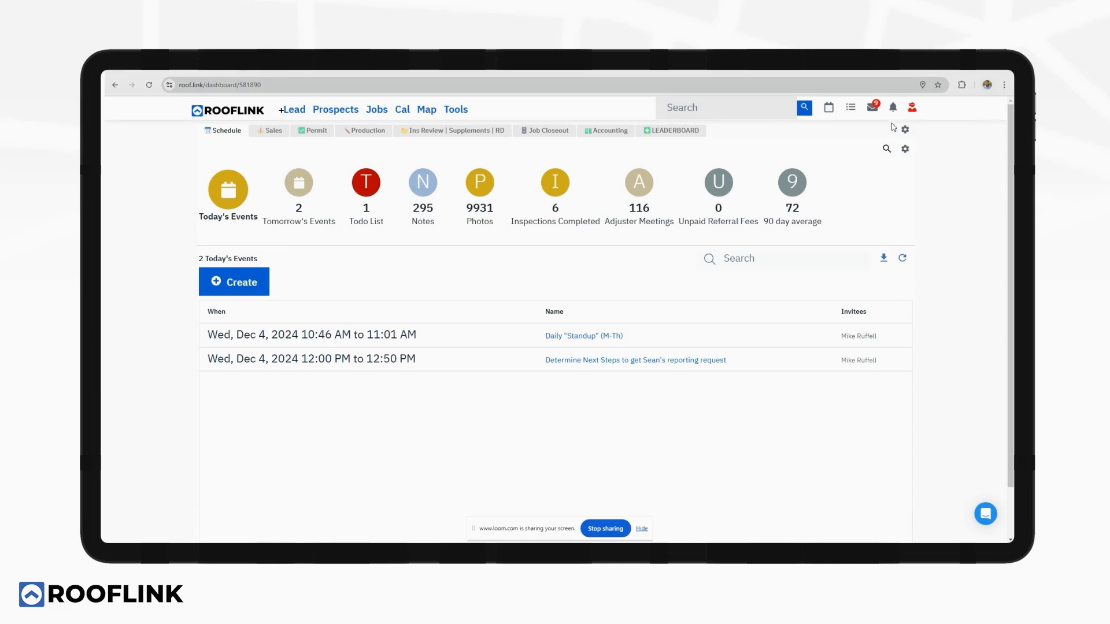
left_click(876, 108)
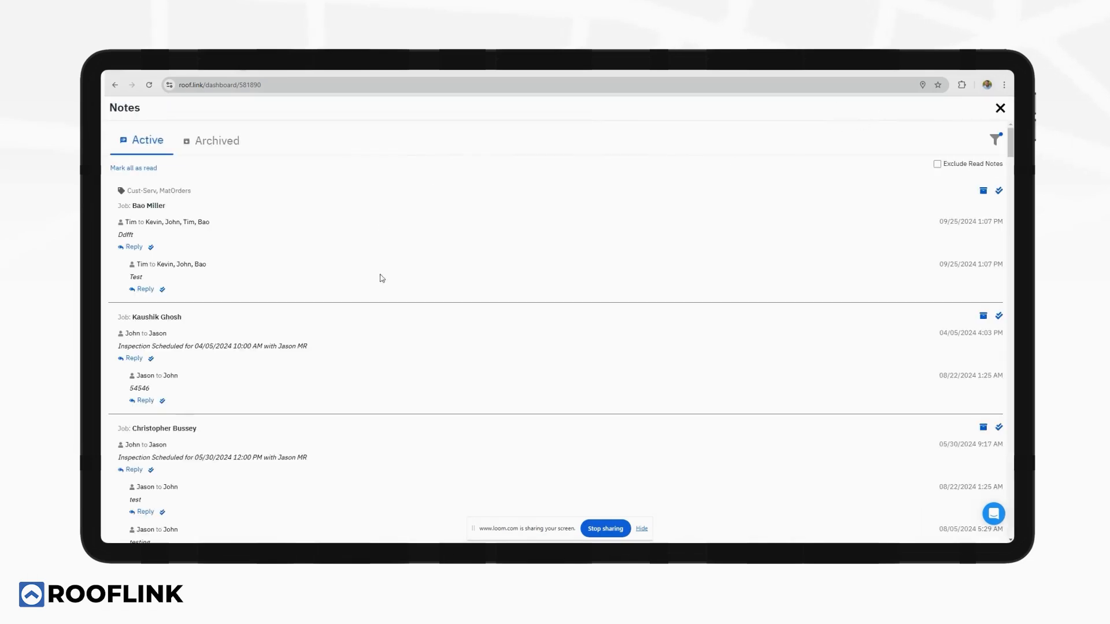
left_click(999, 109)
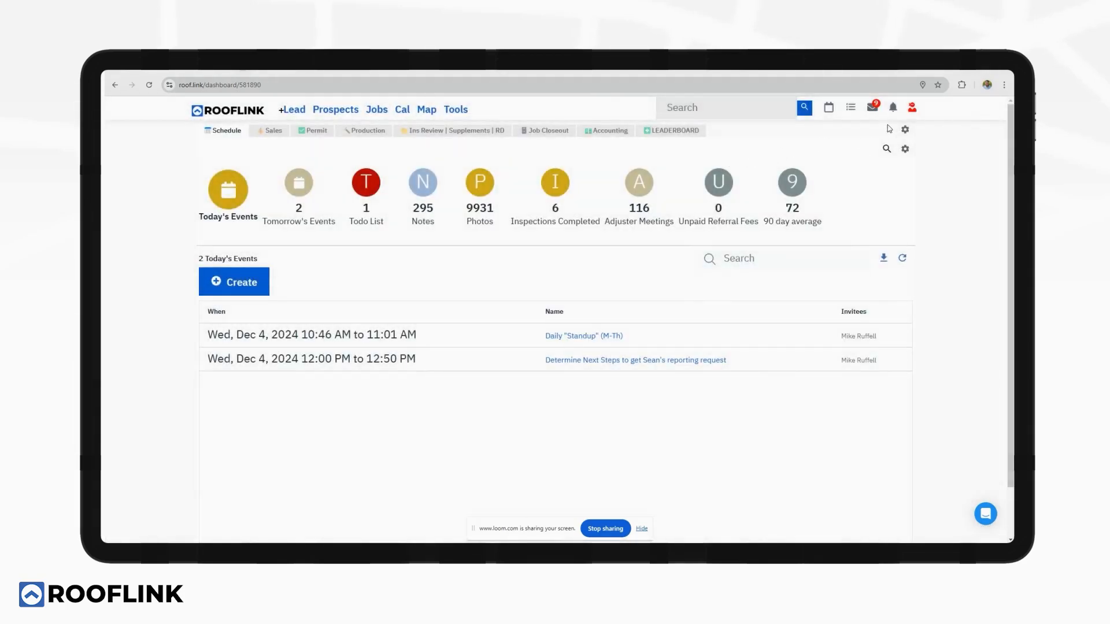
Check off the Gutters item in the Todo List, then briefly open and close the help chat.
left_click(852, 109)
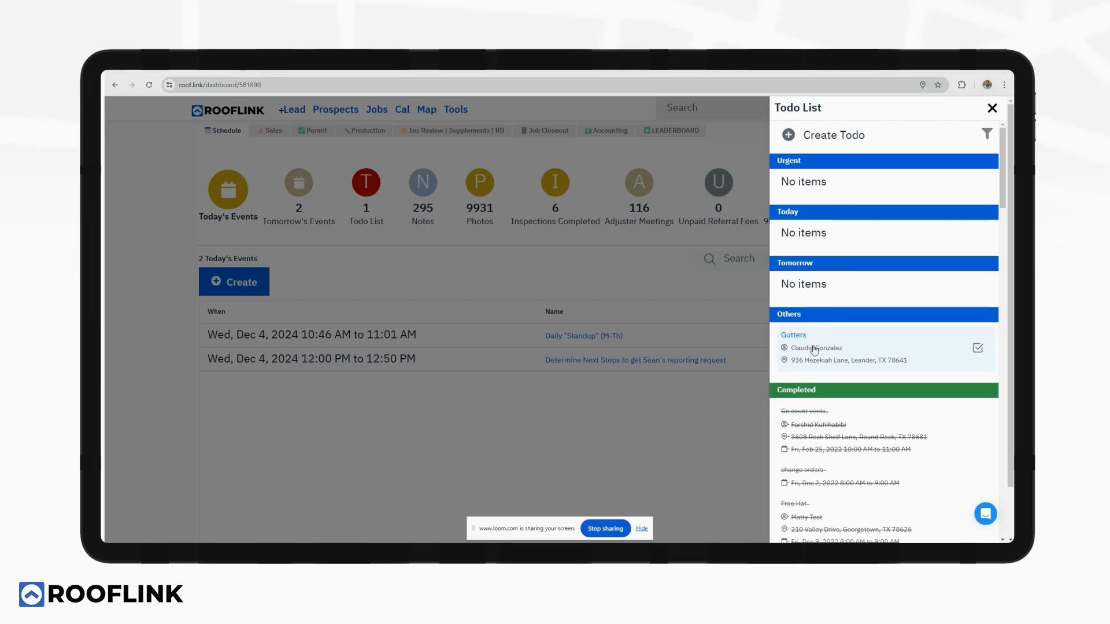
left_click(977, 349)
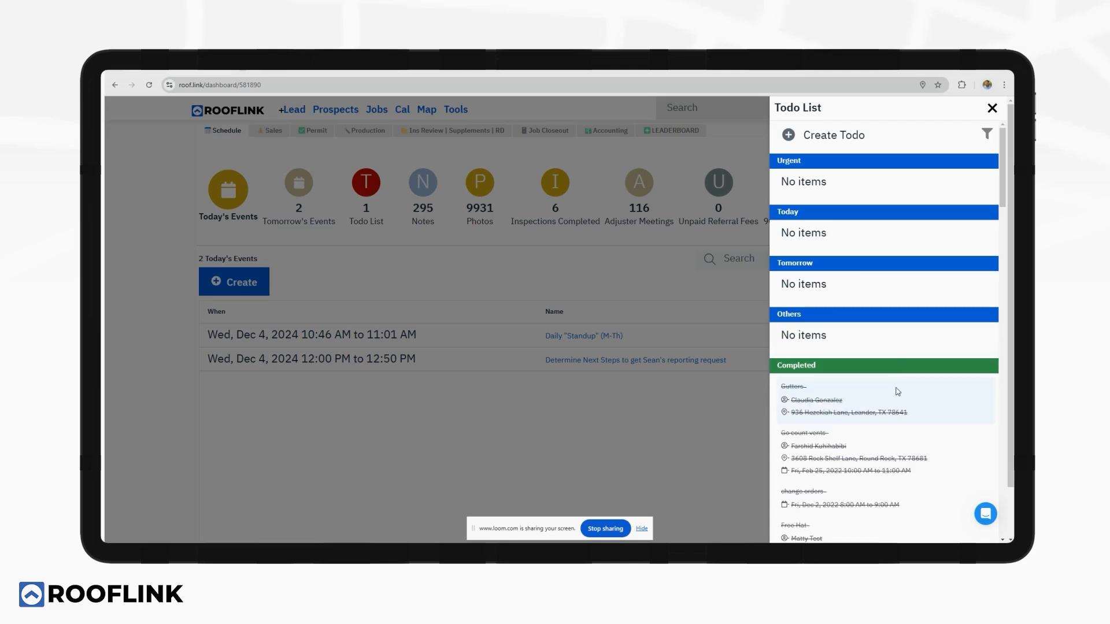
left_click(992, 108)
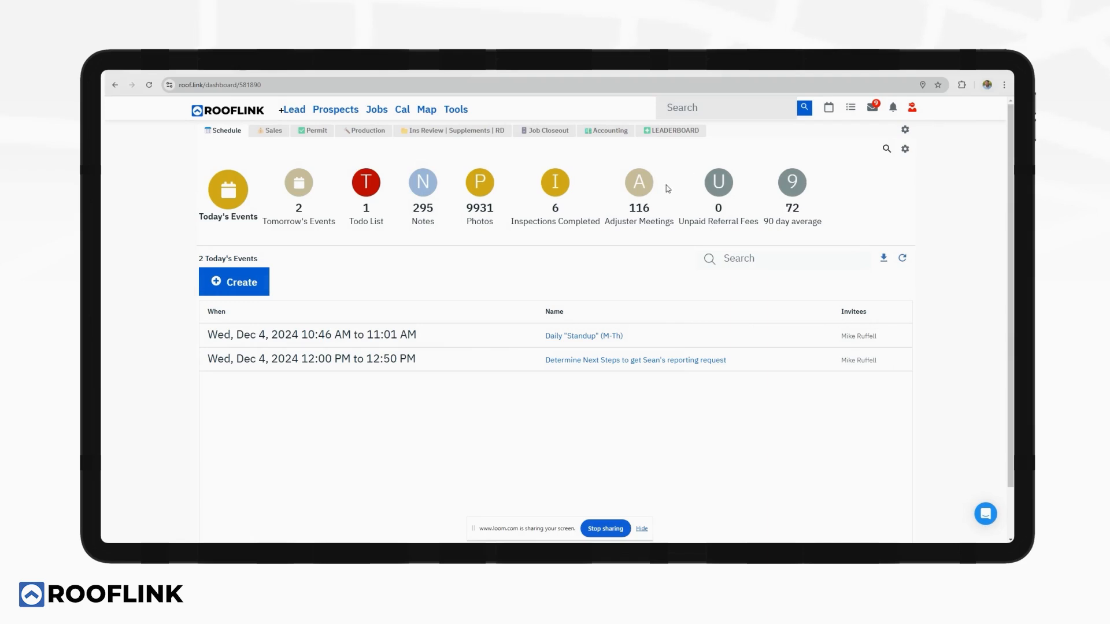
left_click(983, 515)
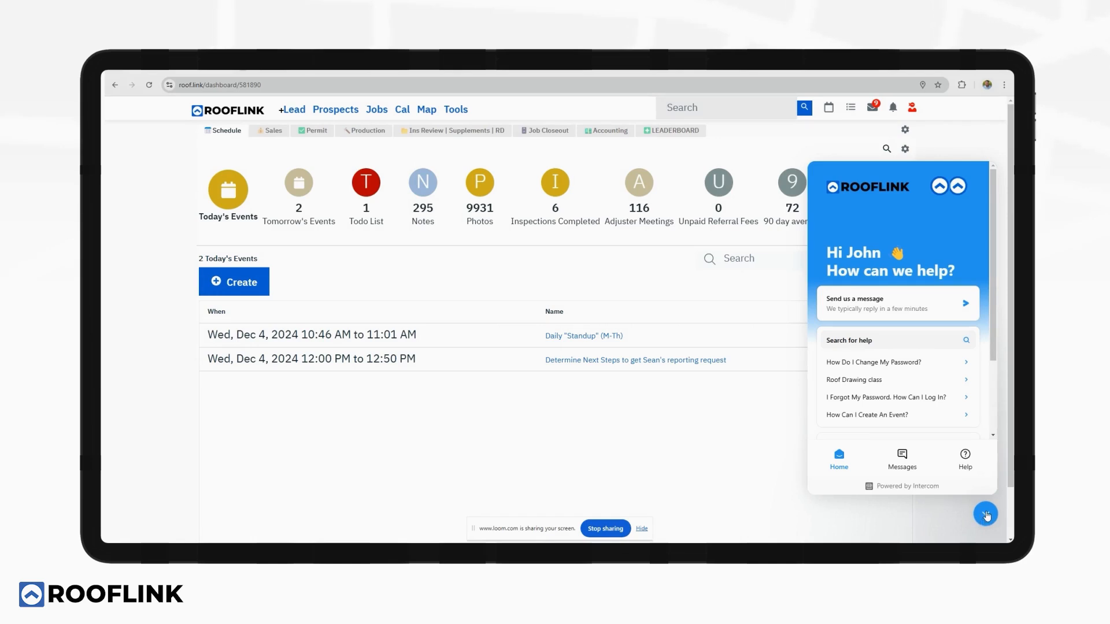
left_click(985, 515)
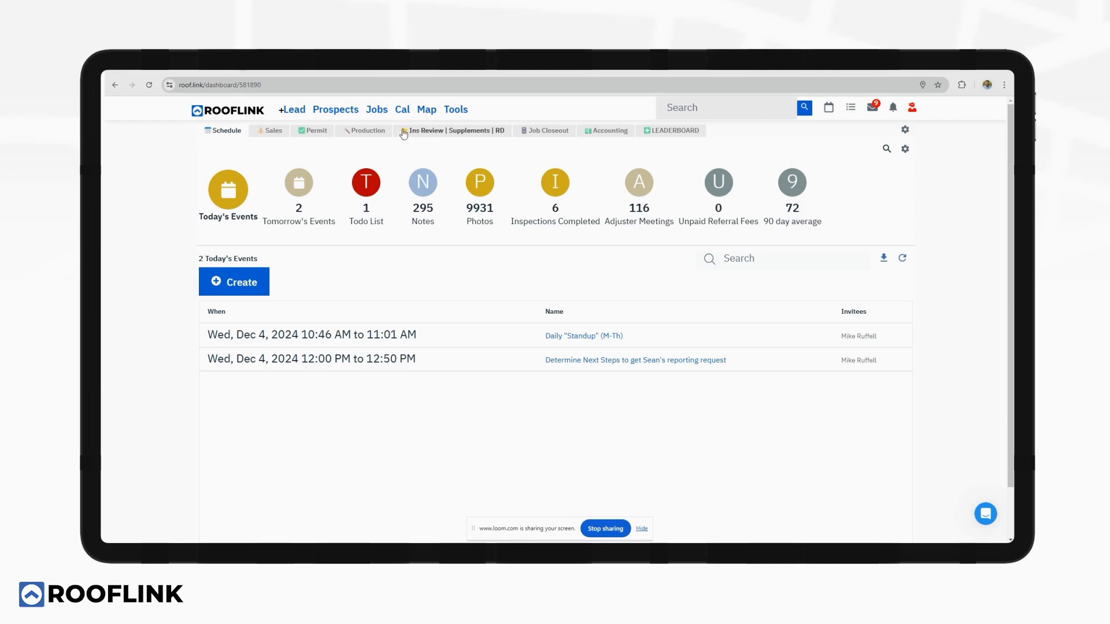
Search the Map for the Cedar Park address and show its property details, including $239758 market value.
left_click(427, 109)
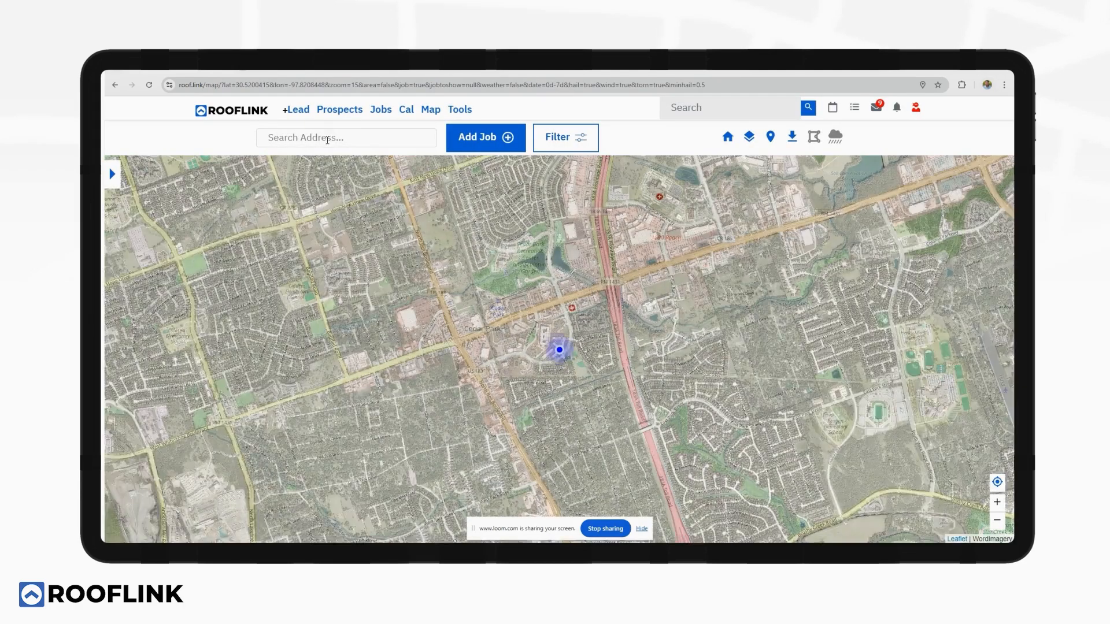
left_click(328, 139)
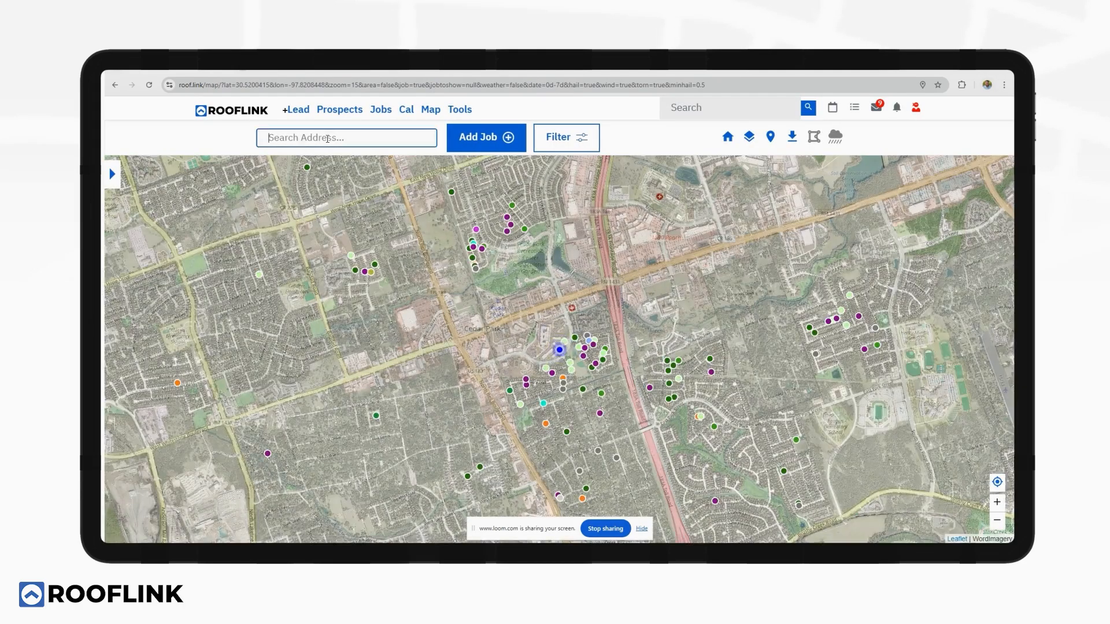
type("2005")
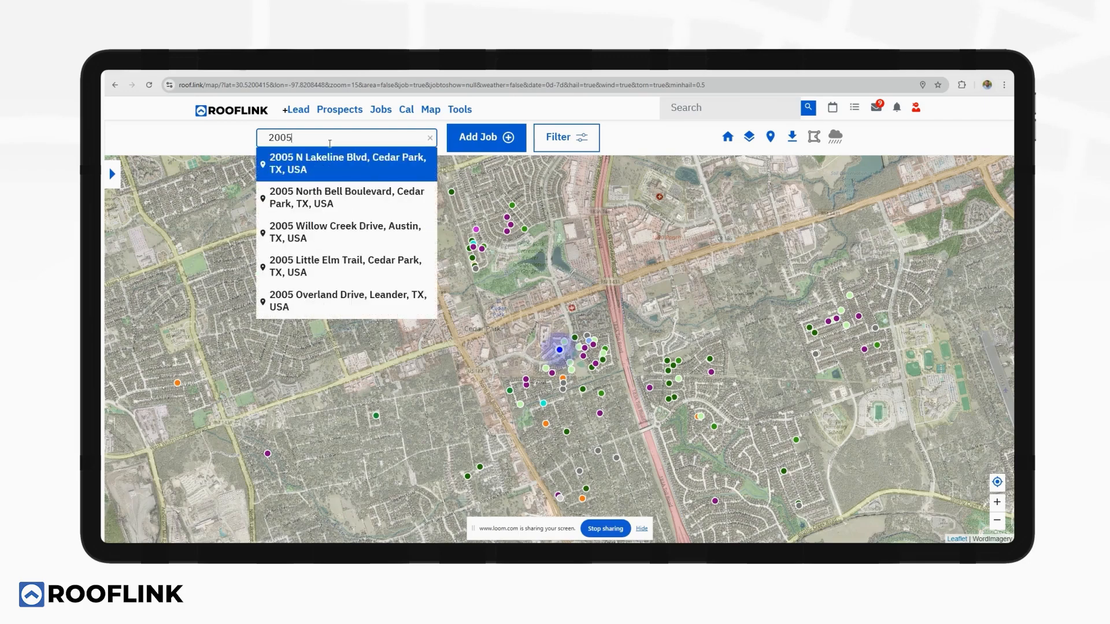
left_click(351, 266)
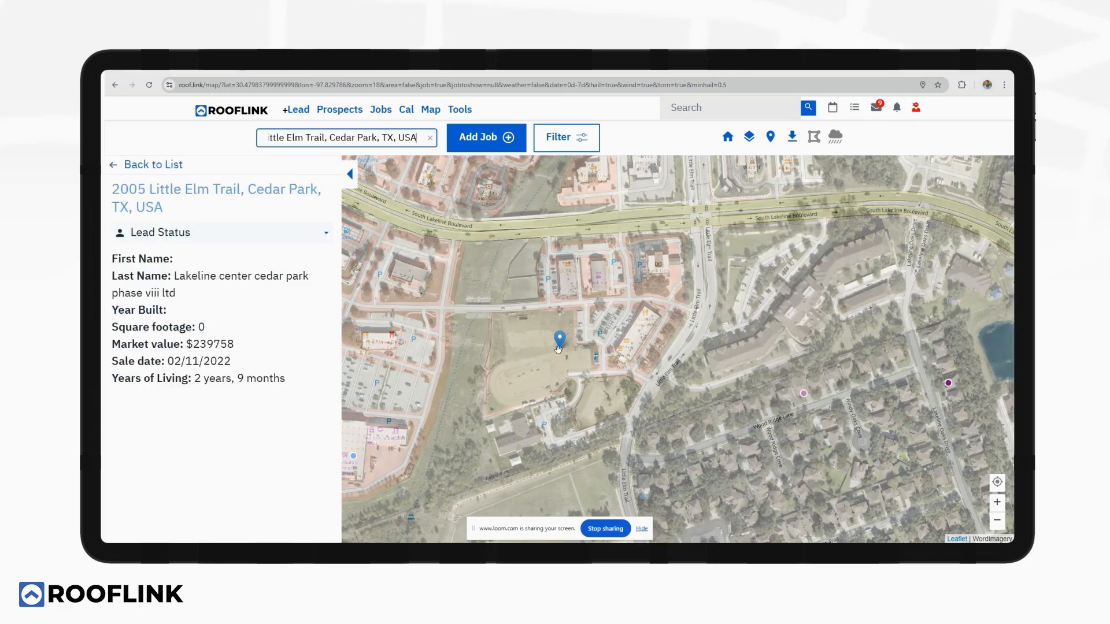
Pin a nearby house on the map and set its lead status to NOT HOME.
left_click_drag(686, 418, 595, 266)
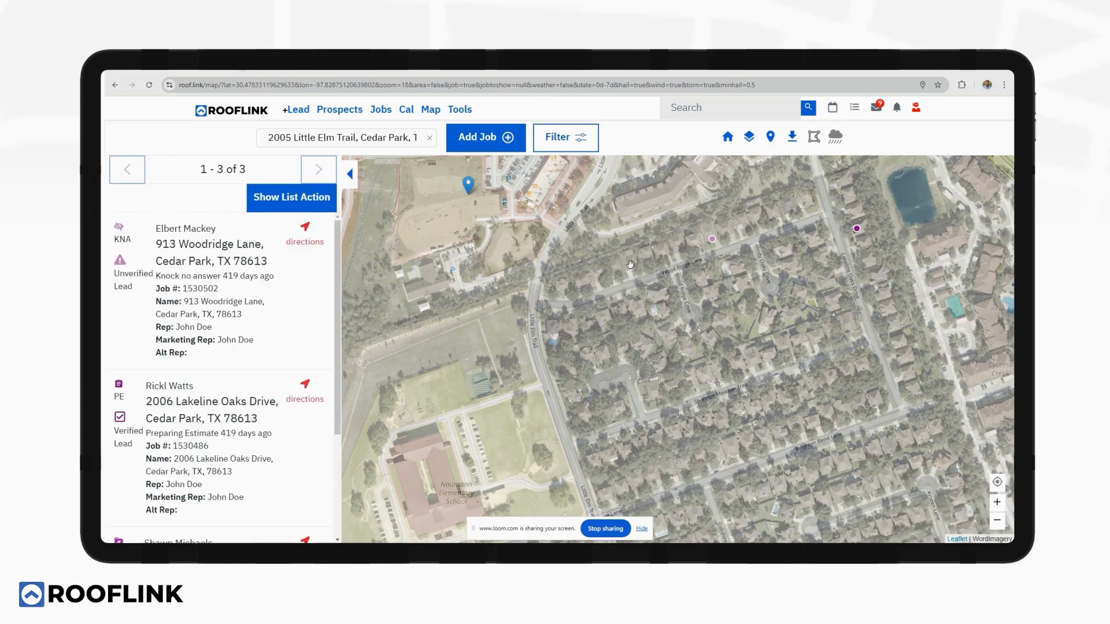
left_click(631, 263)
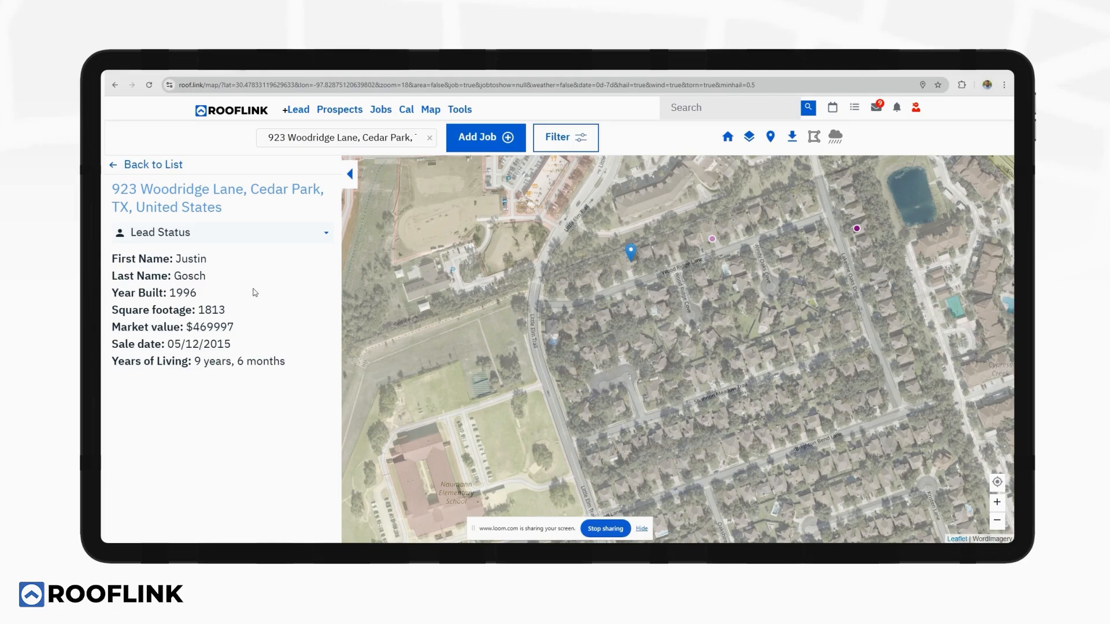
left_click(278, 237)
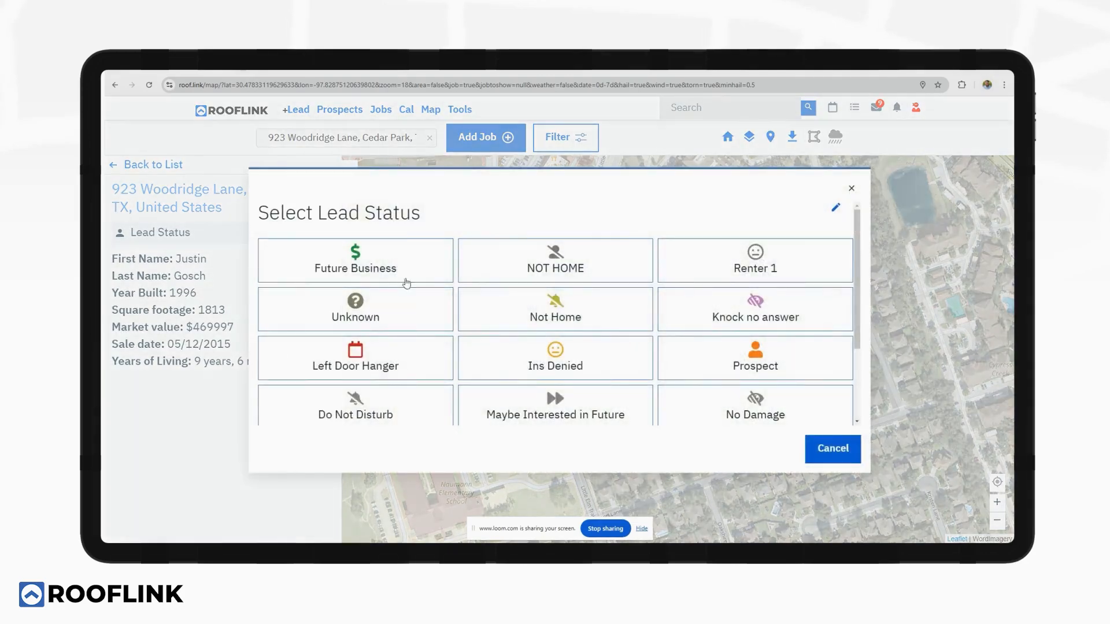
left_click(553, 264)
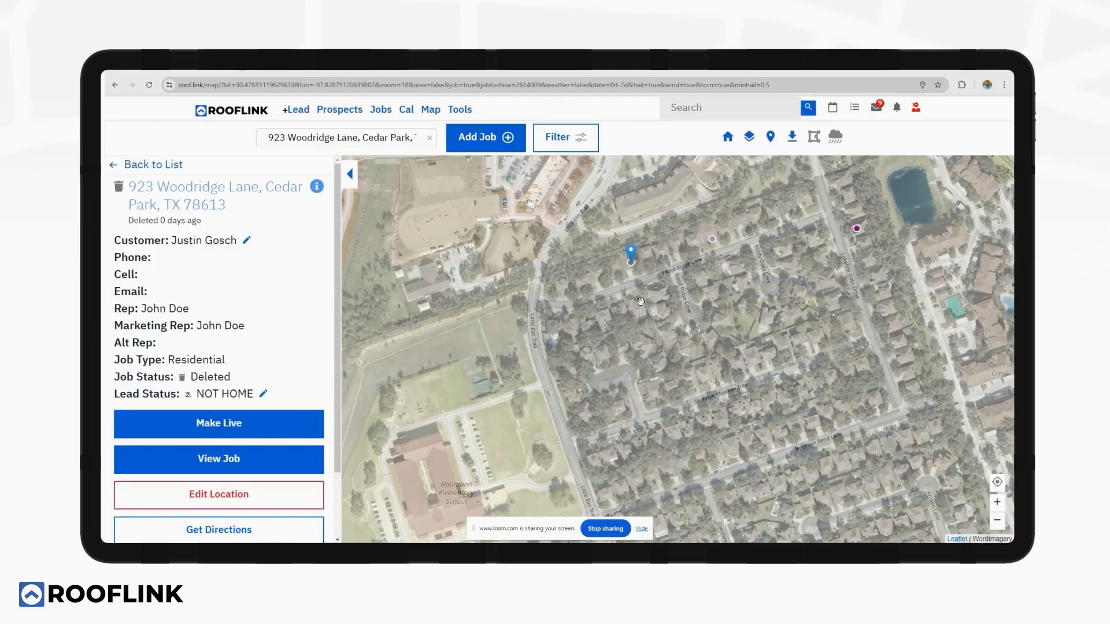
Pin the neighbouring house and set its lead status to Unknown.
scroll(641, 301, "up", 2)
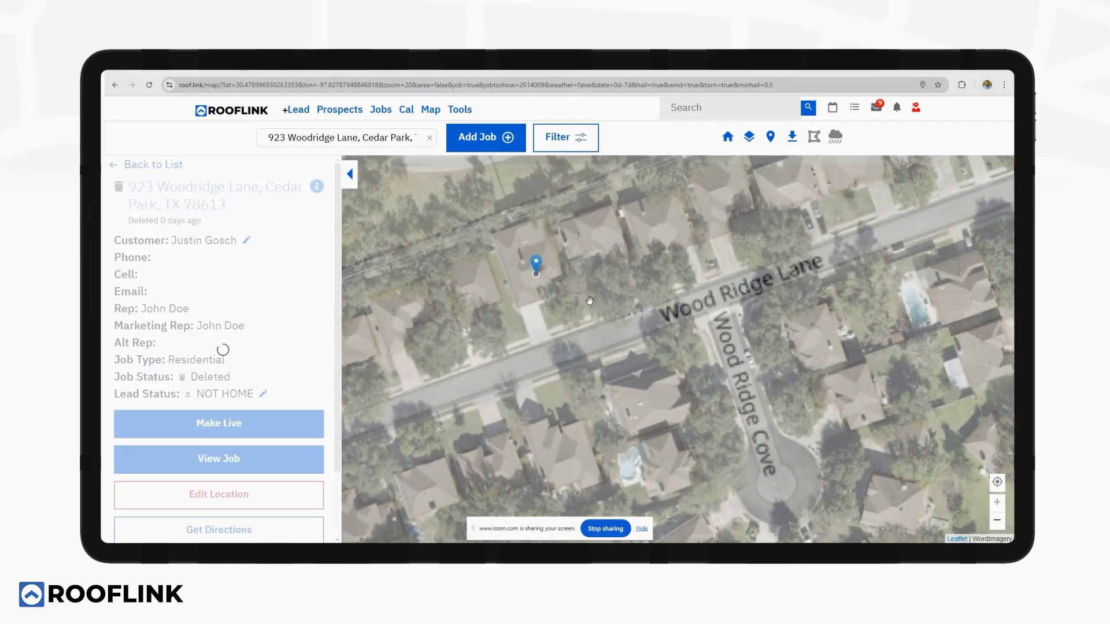
left_click(602, 257)
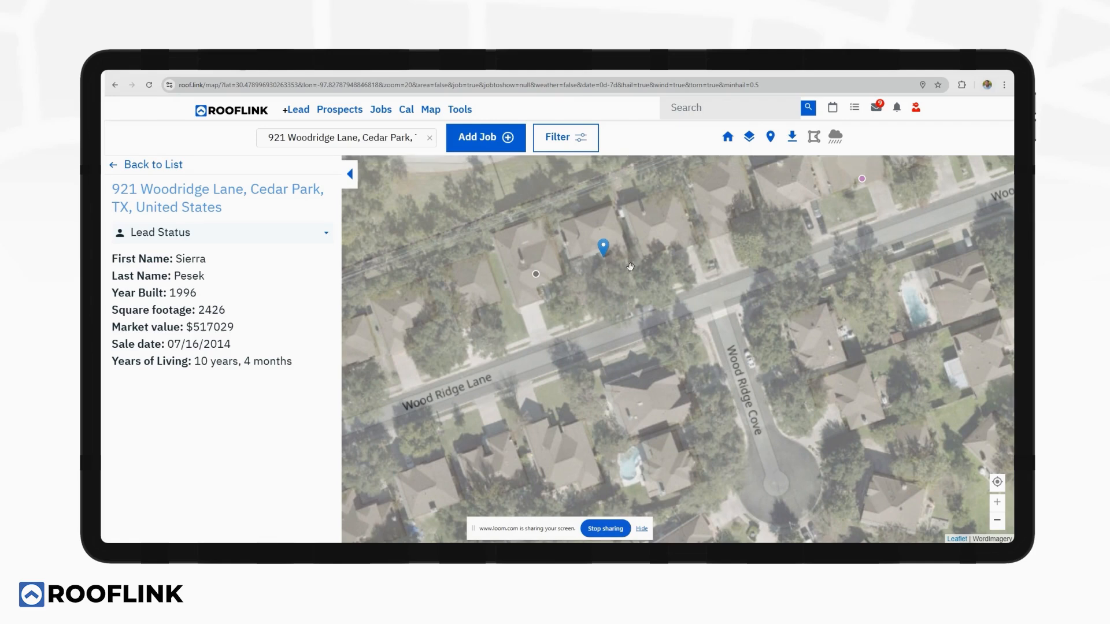
left_click(208, 238)
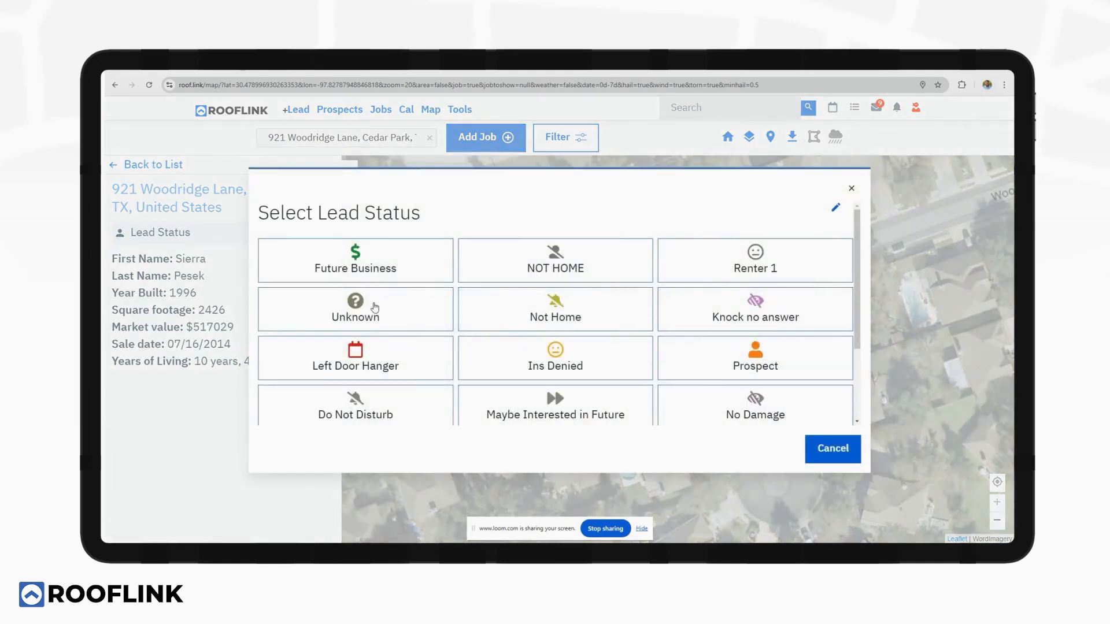
left_click(373, 306)
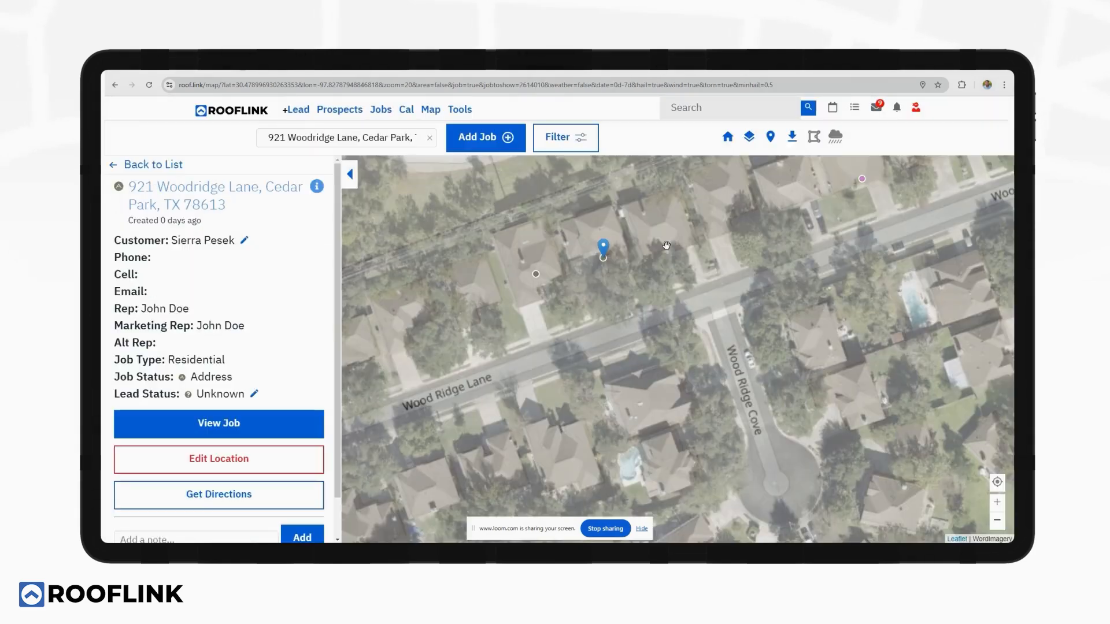
Collapse the details panel and zoom out to the regional view of Austin job markers.
left_click(350, 176)
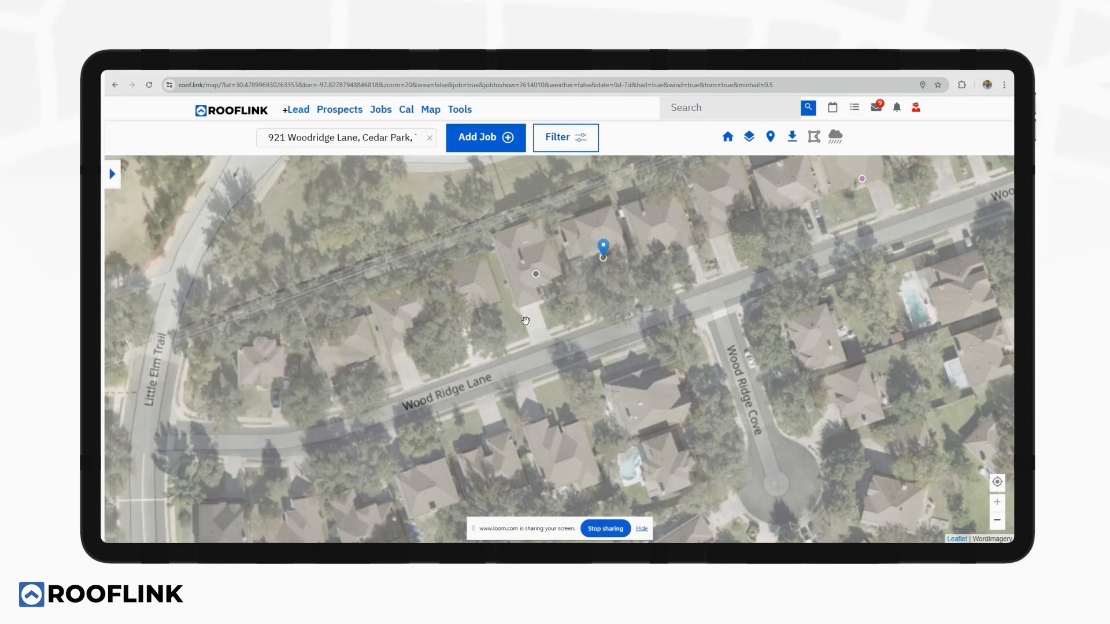
scroll(526, 321, "down", 2)
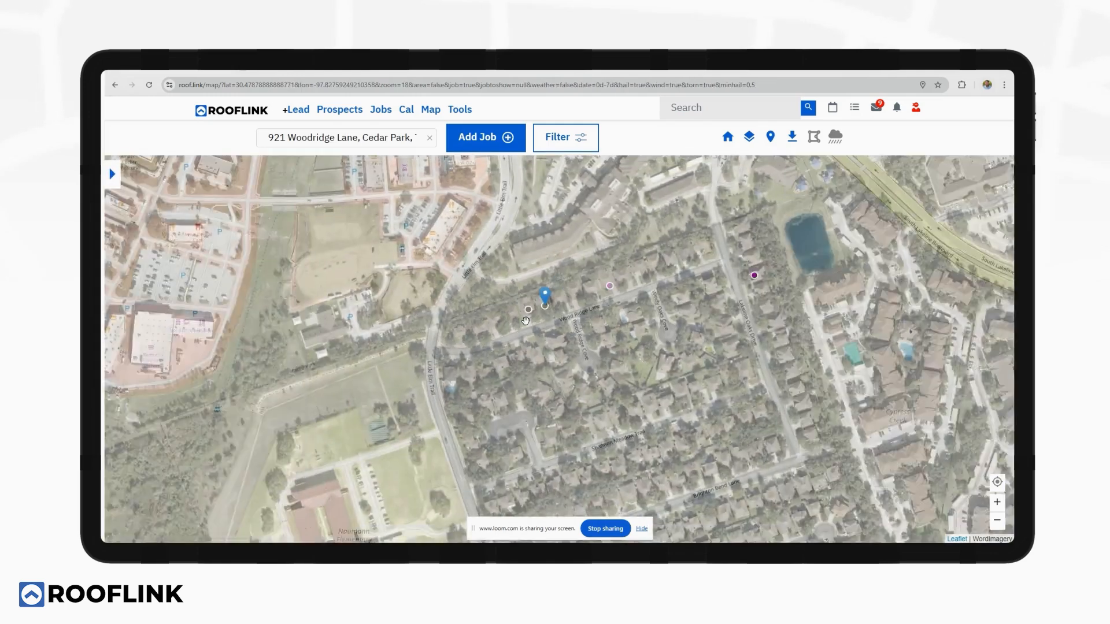
scroll(526, 321, "down", 6)
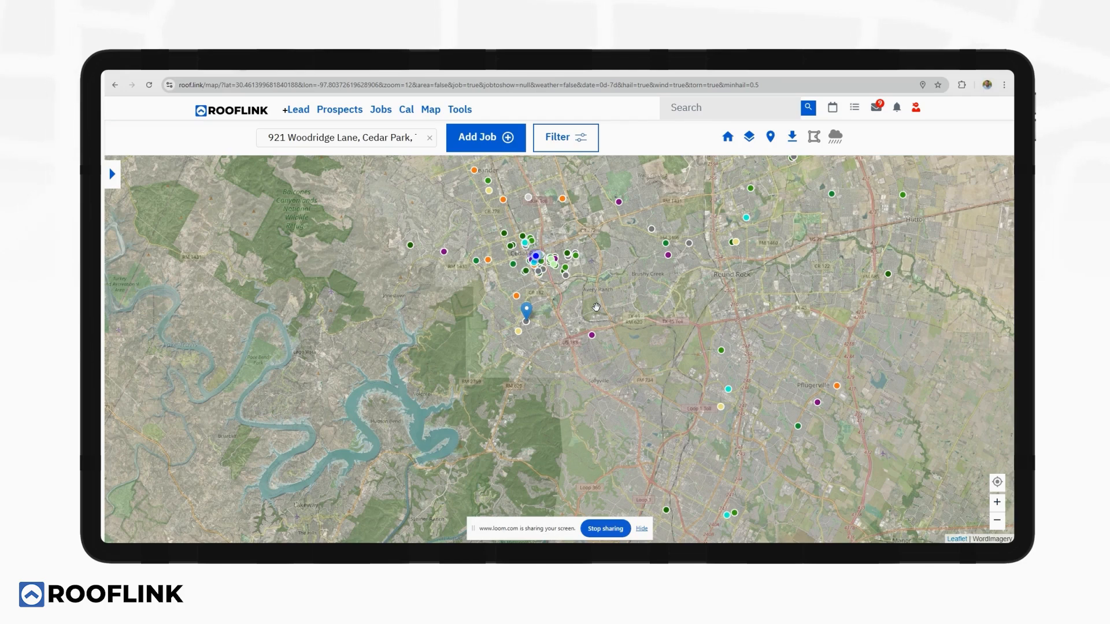
Show the storm history with hail reports from 3 to 5 years ago.
left_click(834, 139)
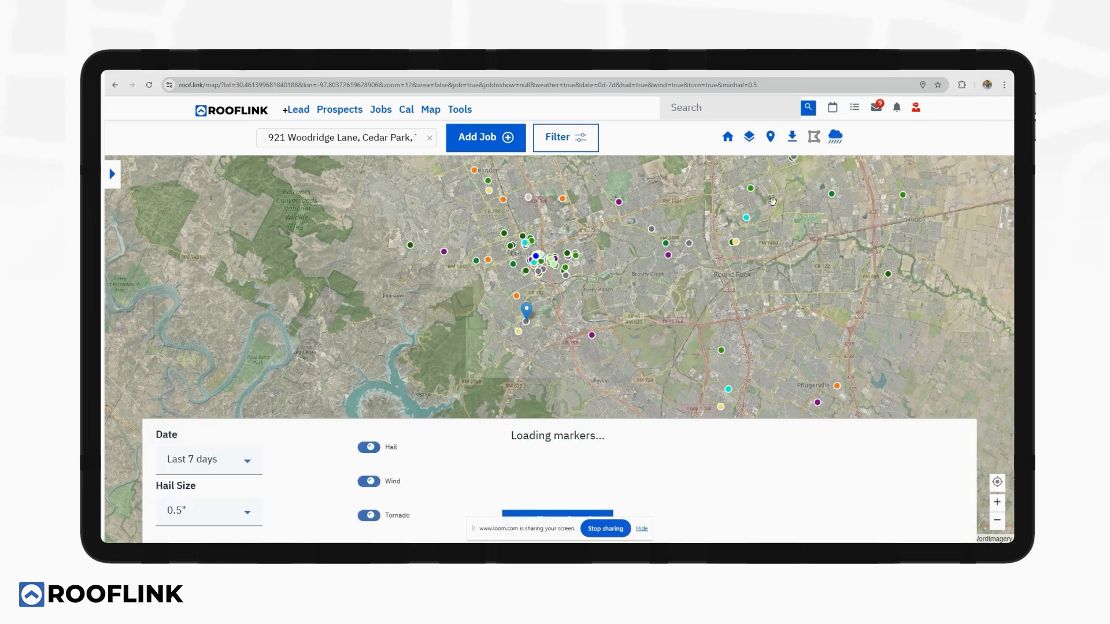
left_click(247, 466)
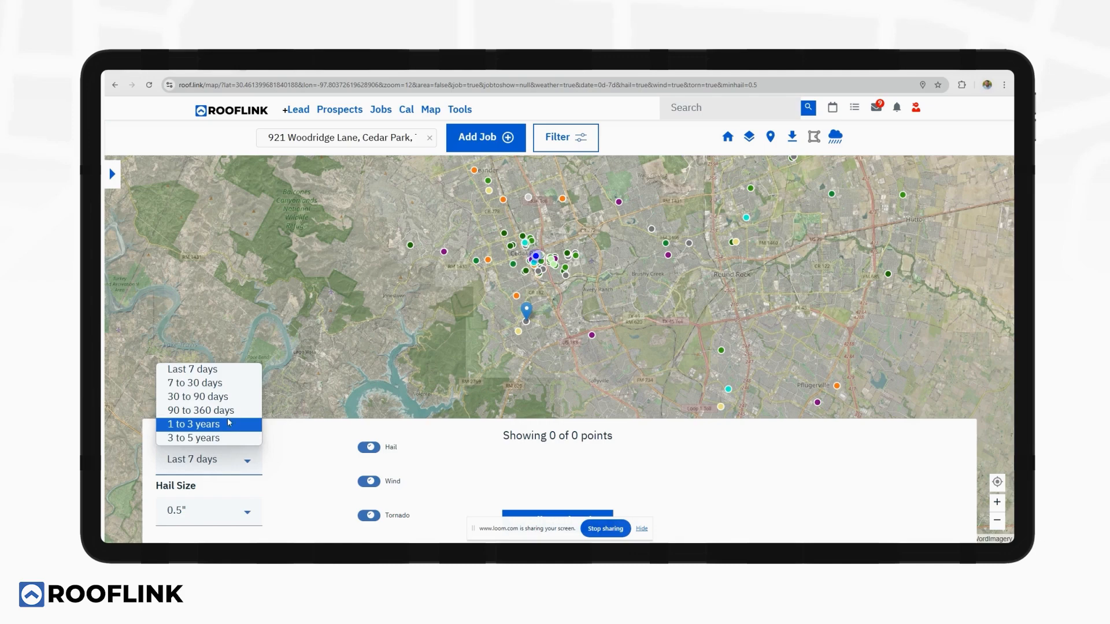
left_click(225, 438)
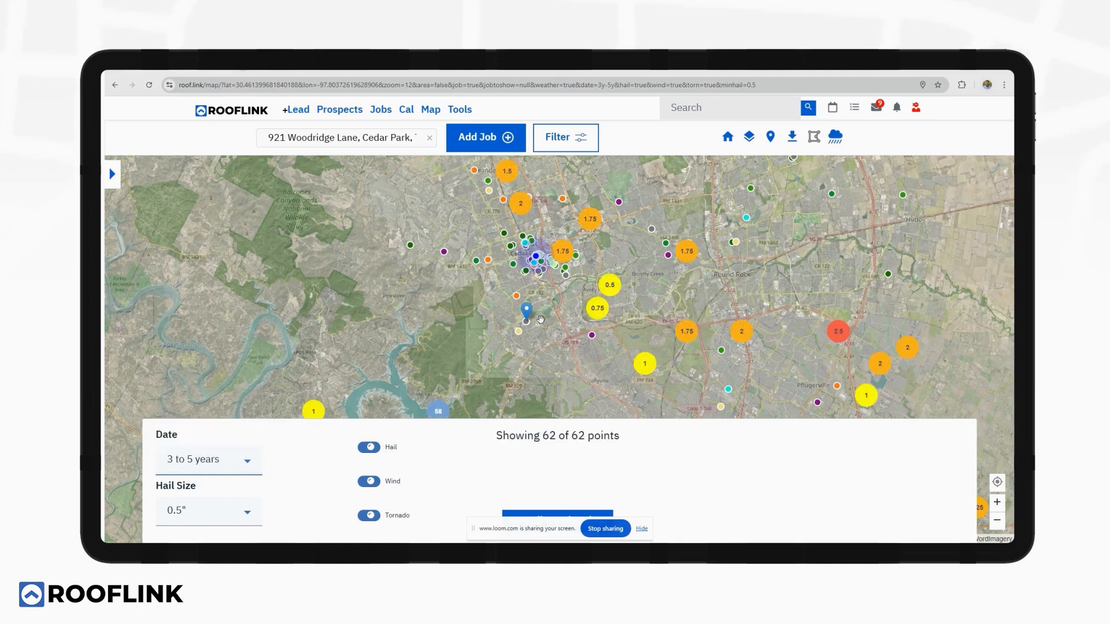
scroll(541, 319, "down", 2)
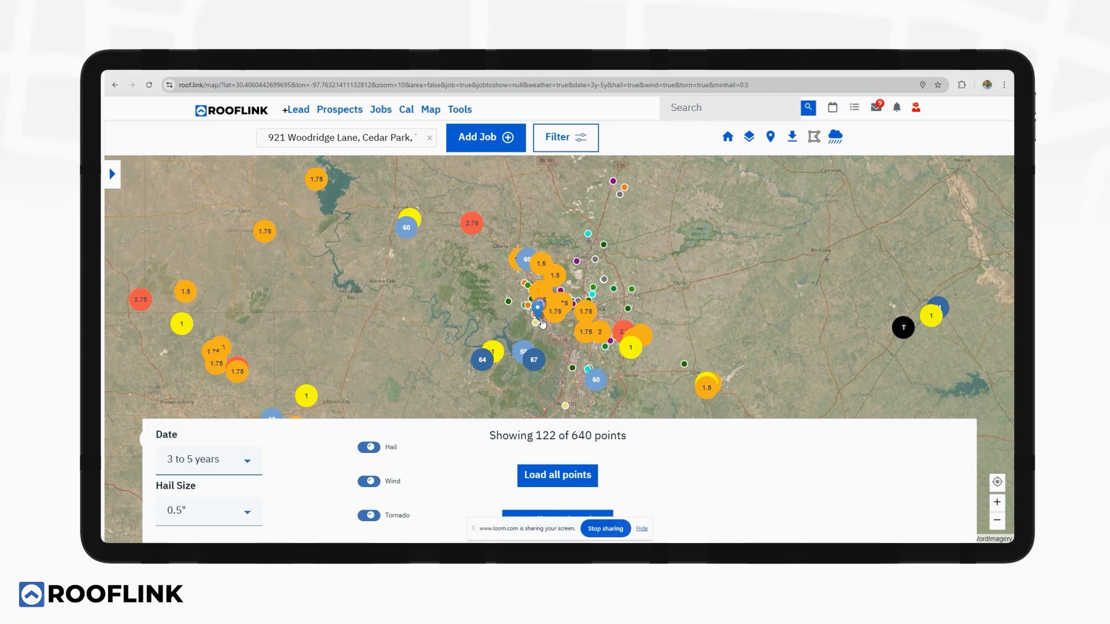
scroll(551, 310, "up", 1)
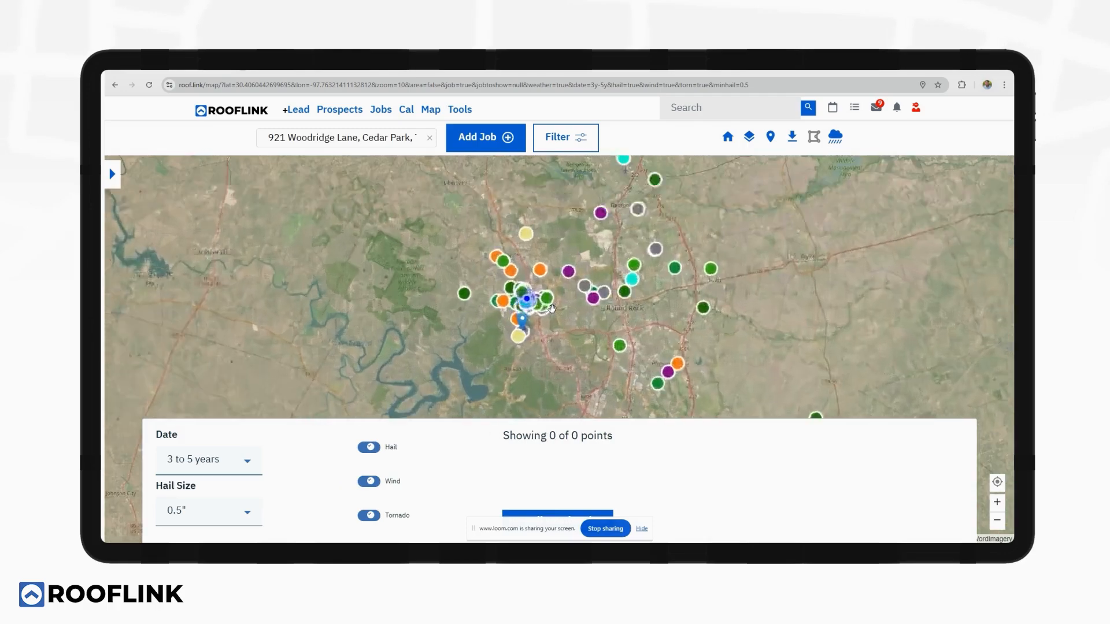
scroll(551, 310, "up", 1)
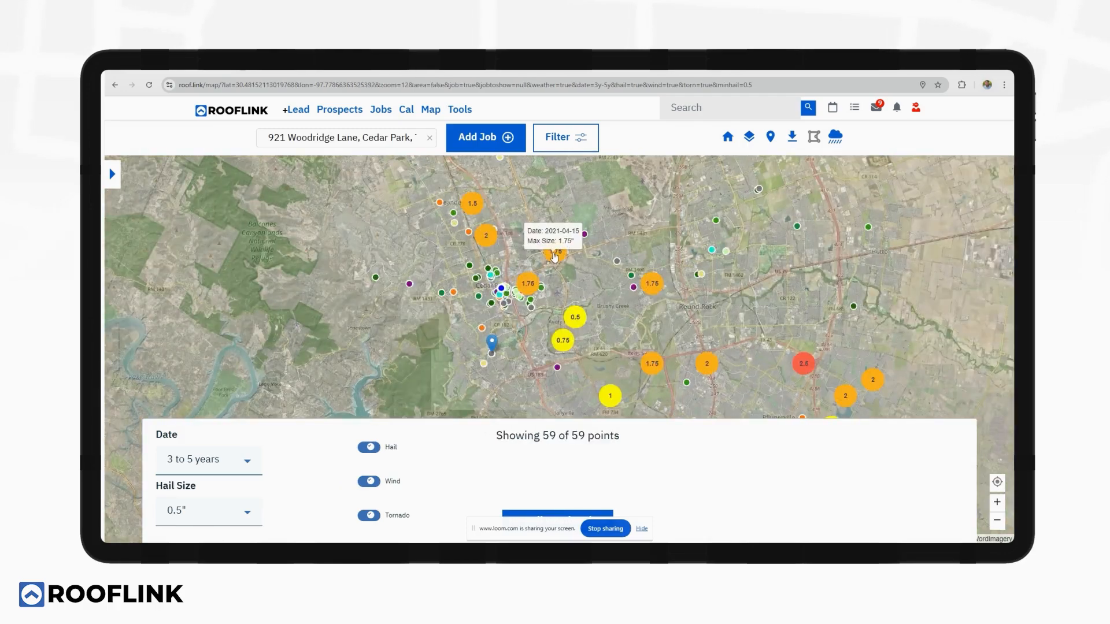
Overlay weather radar for the April 15 2021 1.75 hail report and advance its time.
left_click(554, 257)
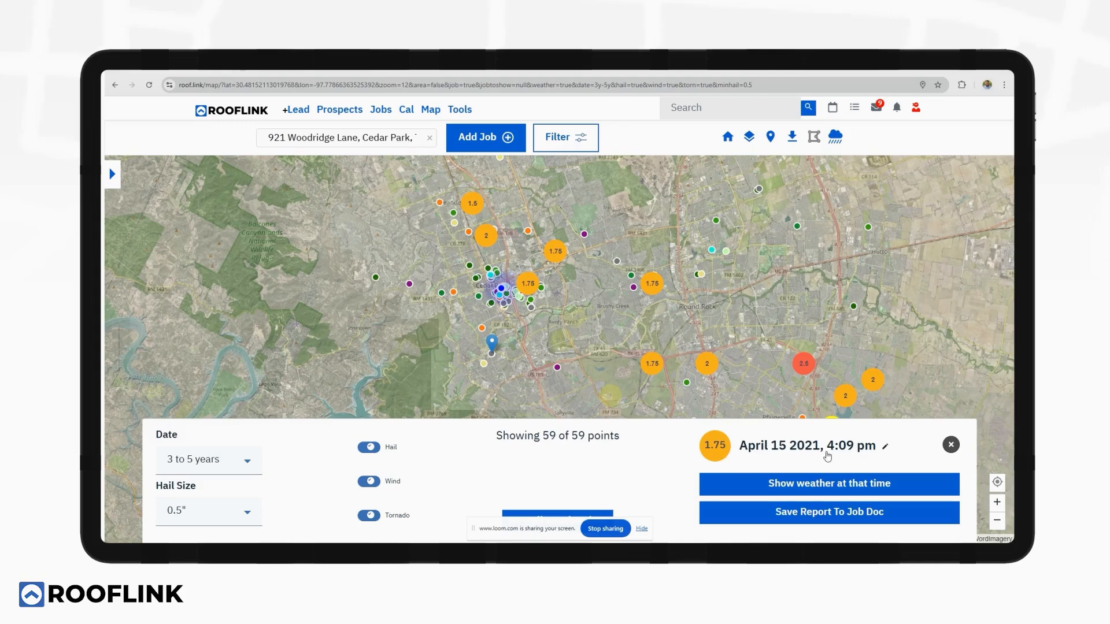
left_click(818, 484)
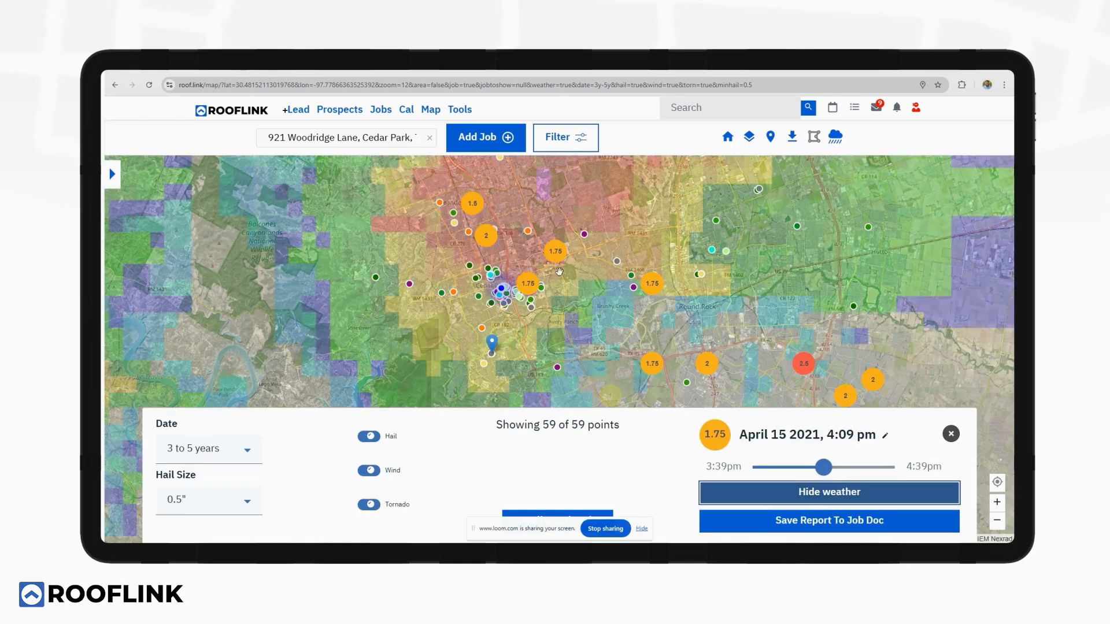
left_click_drag(825, 468, 848, 470)
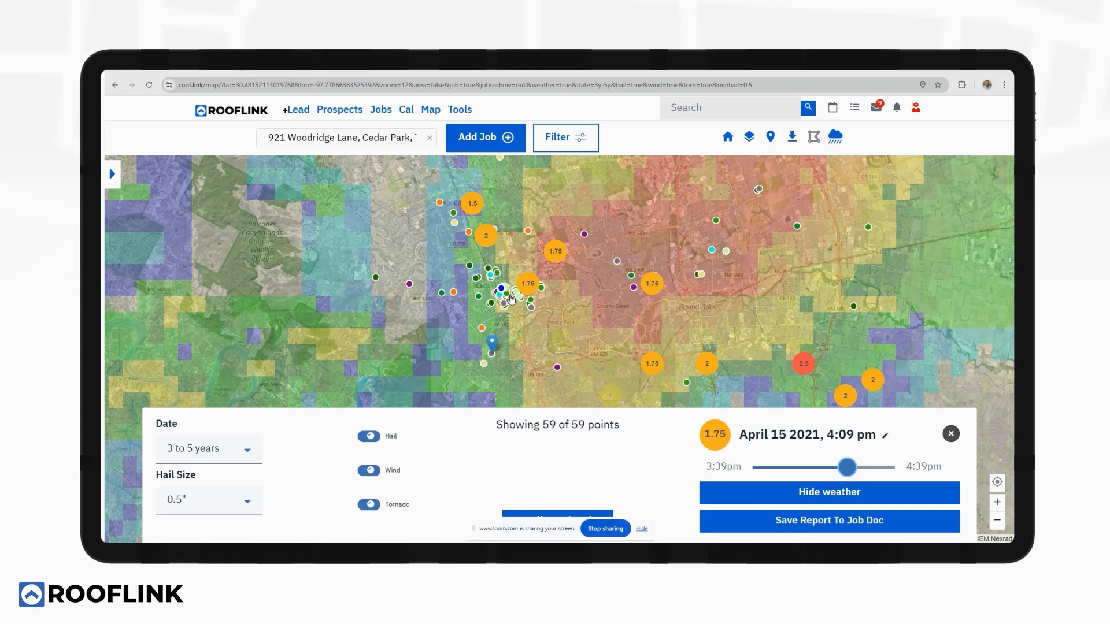
mouse_move(573, 330)
Close the weather overlay and storm panel, briefly checking the drawn areas list.
left_click(835, 138)
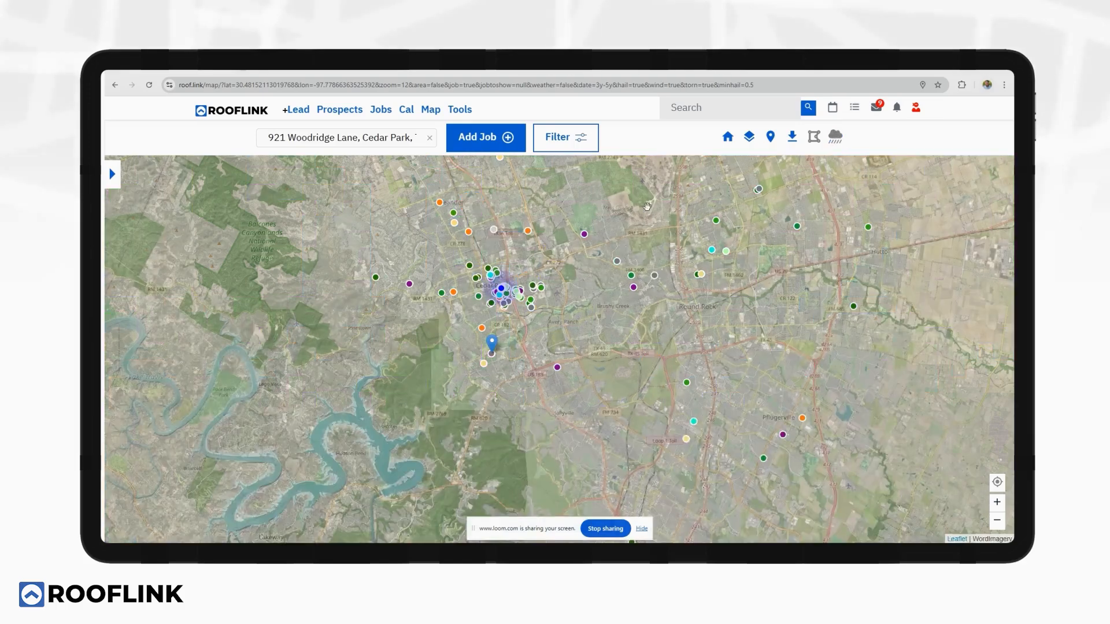
scroll(564, 267, "up", 2)
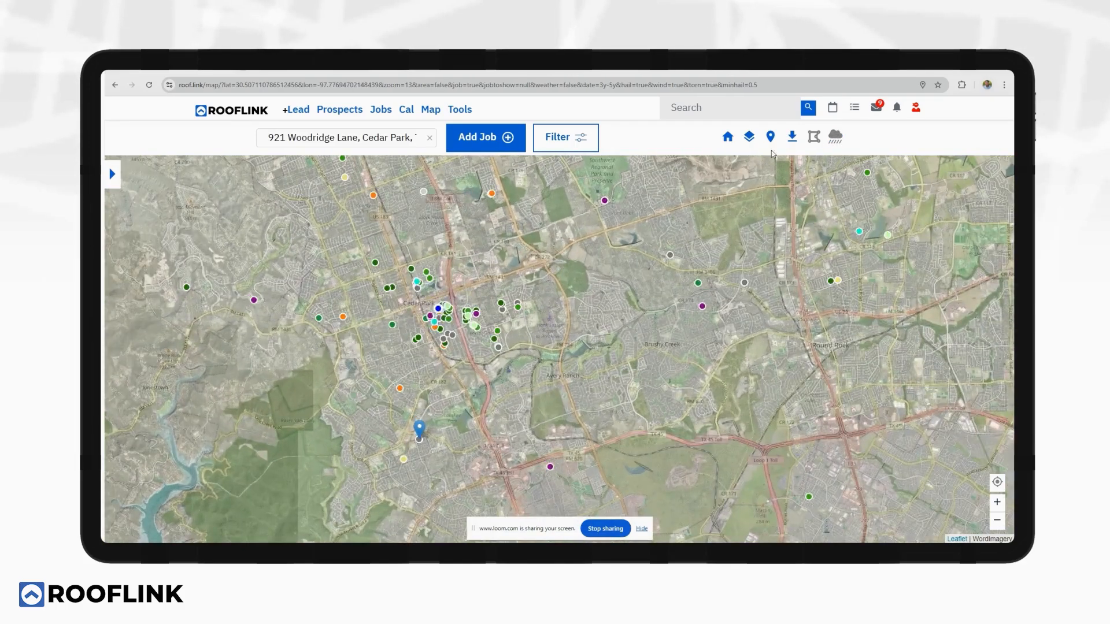
left_click(811, 139)
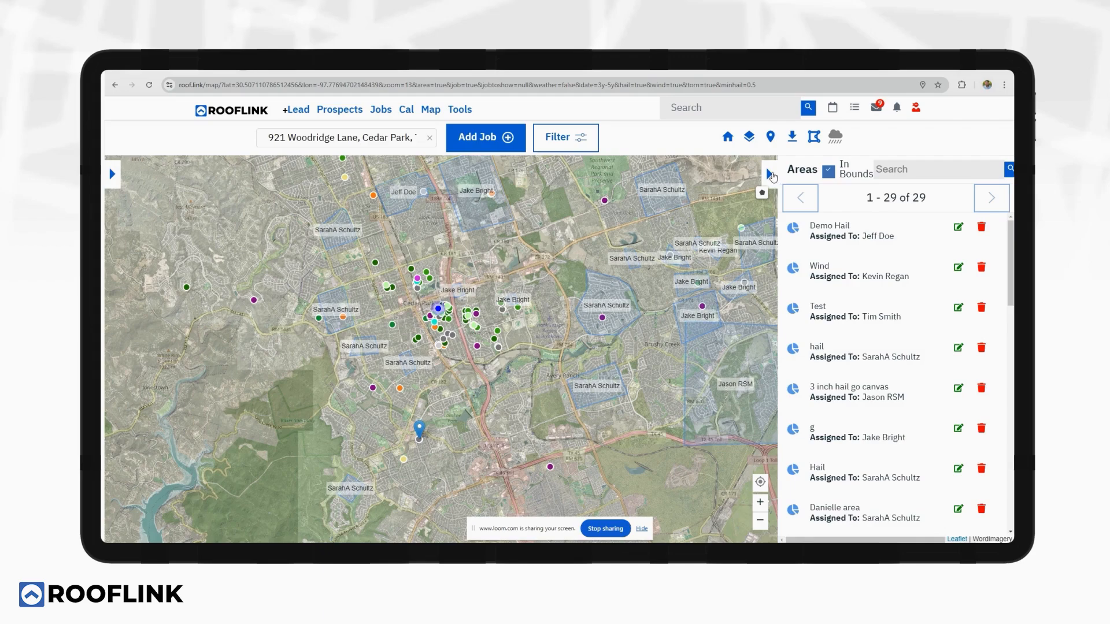
left_click(771, 174)
Zoom and pan the satellite map in to the houses along Golden Arrow Avenue.
scroll(596, 316, "up", 2)
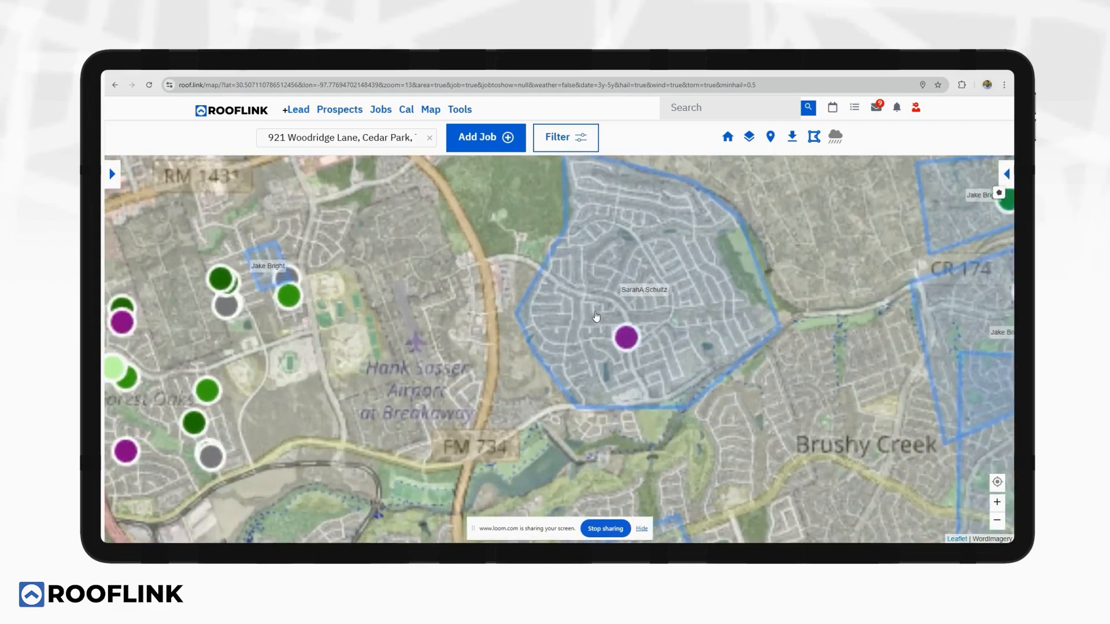
scroll(596, 316, "up", 3)
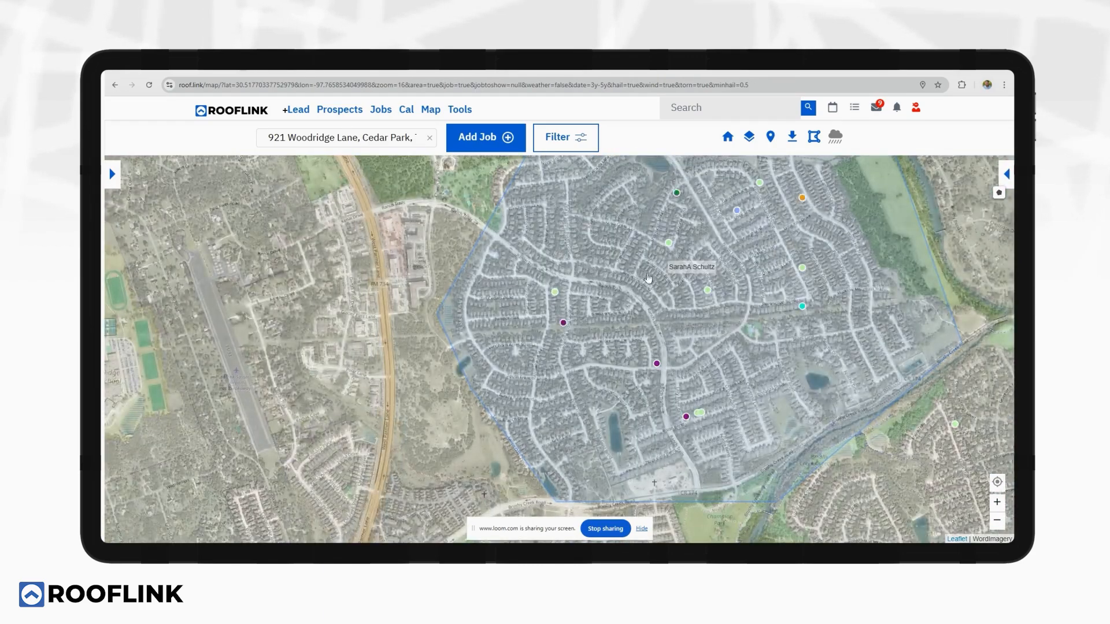
scroll(648, 279, "up", 2)
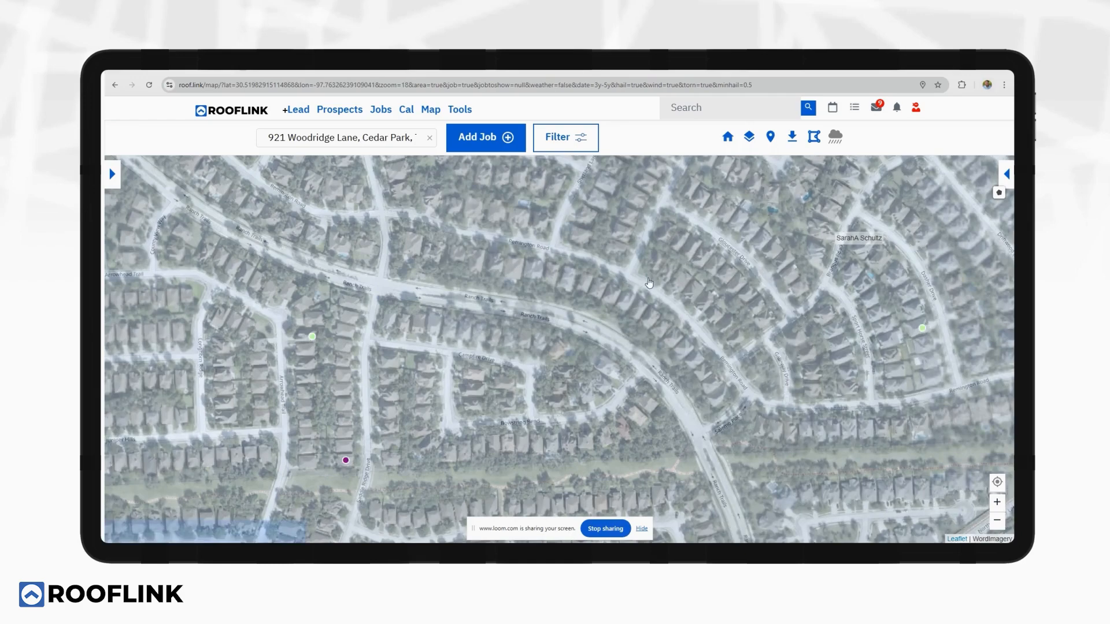
scroll(648, 280, "up", 1)
left_click_drag(550, 238, 632, 374)
left_click_drag(573, 202, 578, 331)
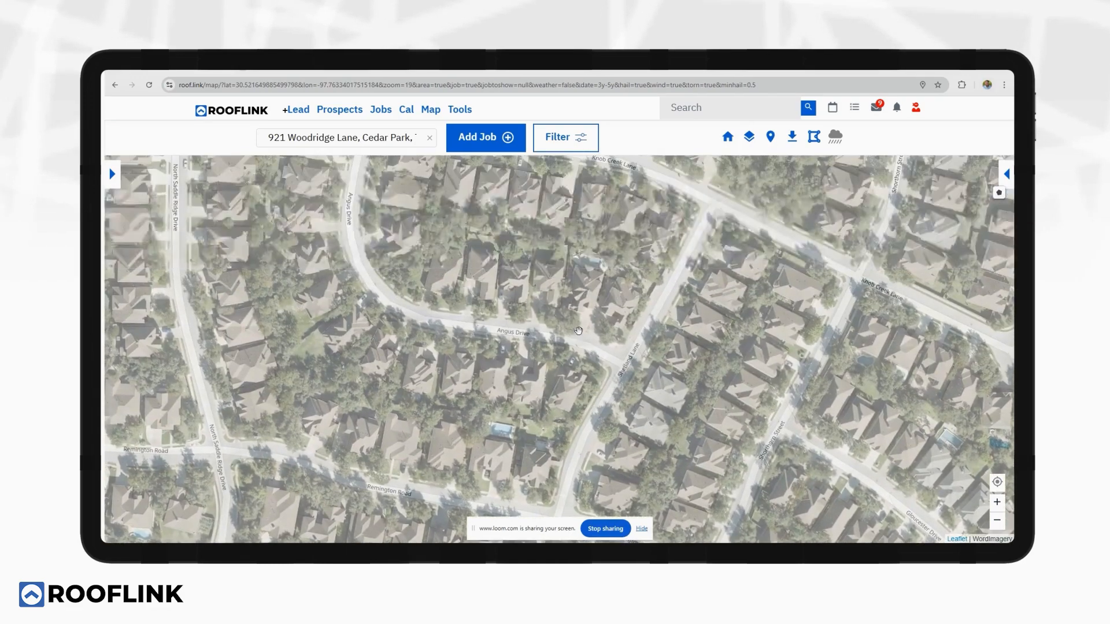
left_click_drag(584, 191, 464, 310)
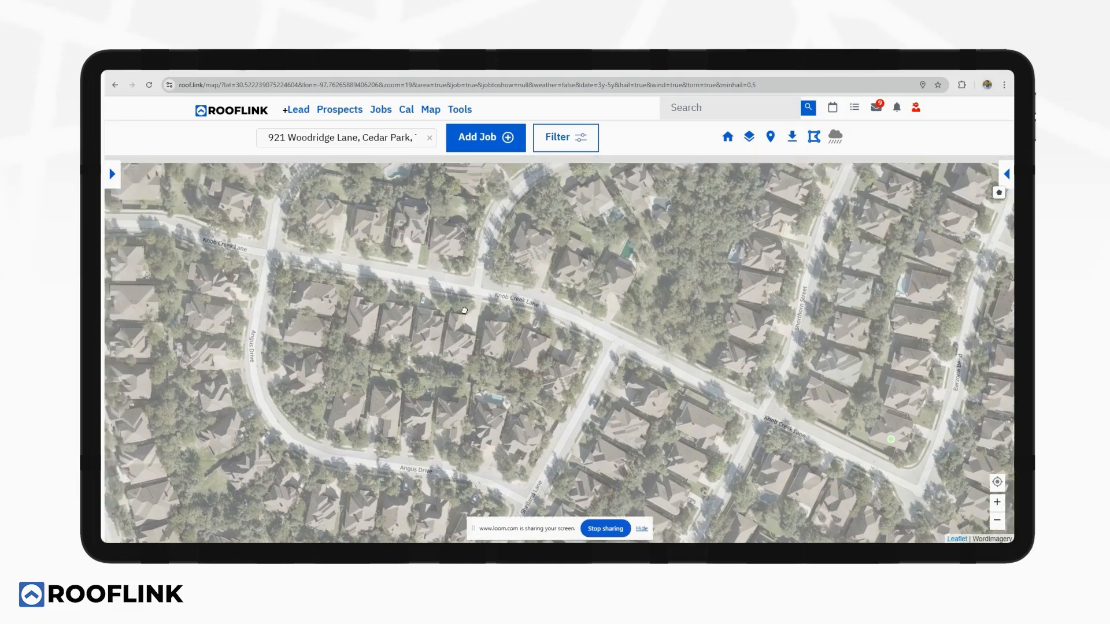
left_click_drag(305, 187, 580, 387)
scroll(458, 354, "down", 1)
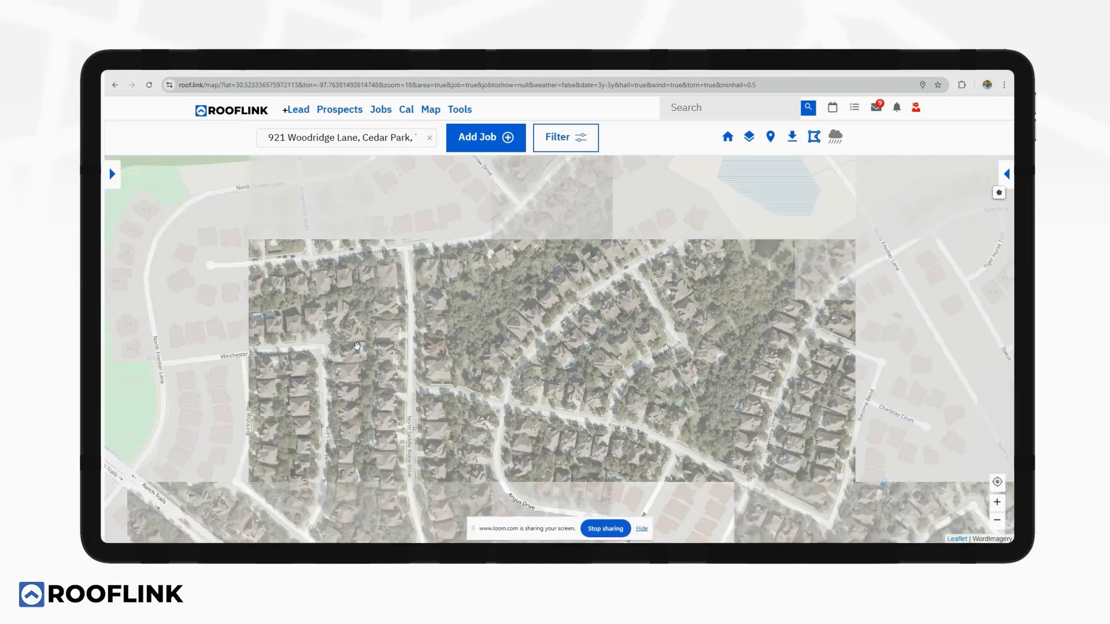
left_click_drag(365, 347, 597, 307)
scroll(478, 303, "down", 2)
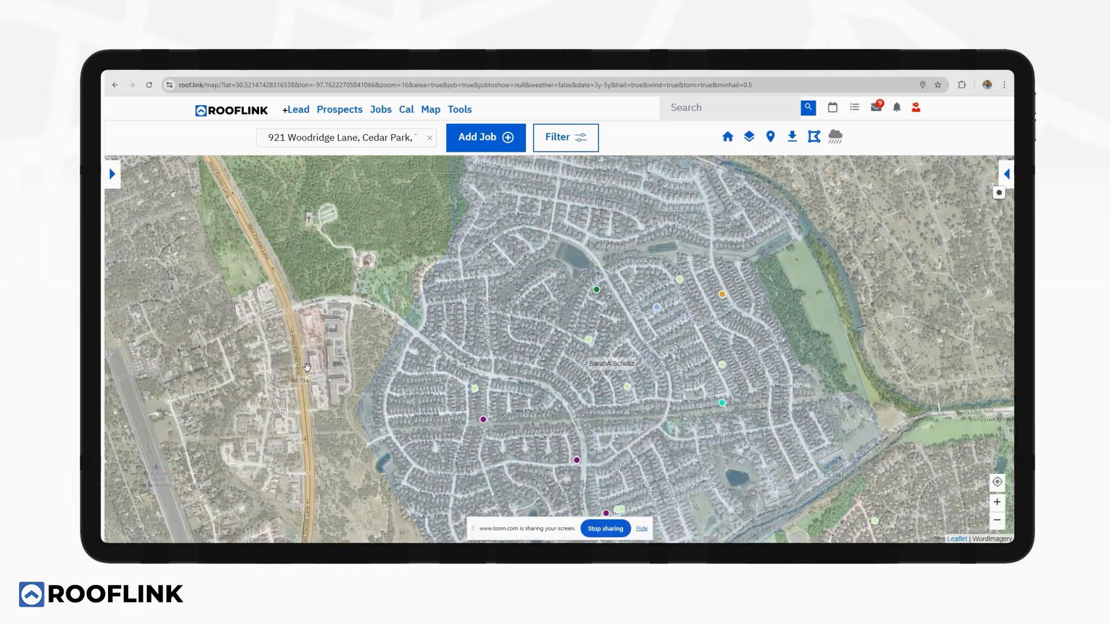
left_click_drag(307, 367, 720, 250)
left_click_drag(346, 308, 573, 319)
scroll(512, 292, "up", 4)
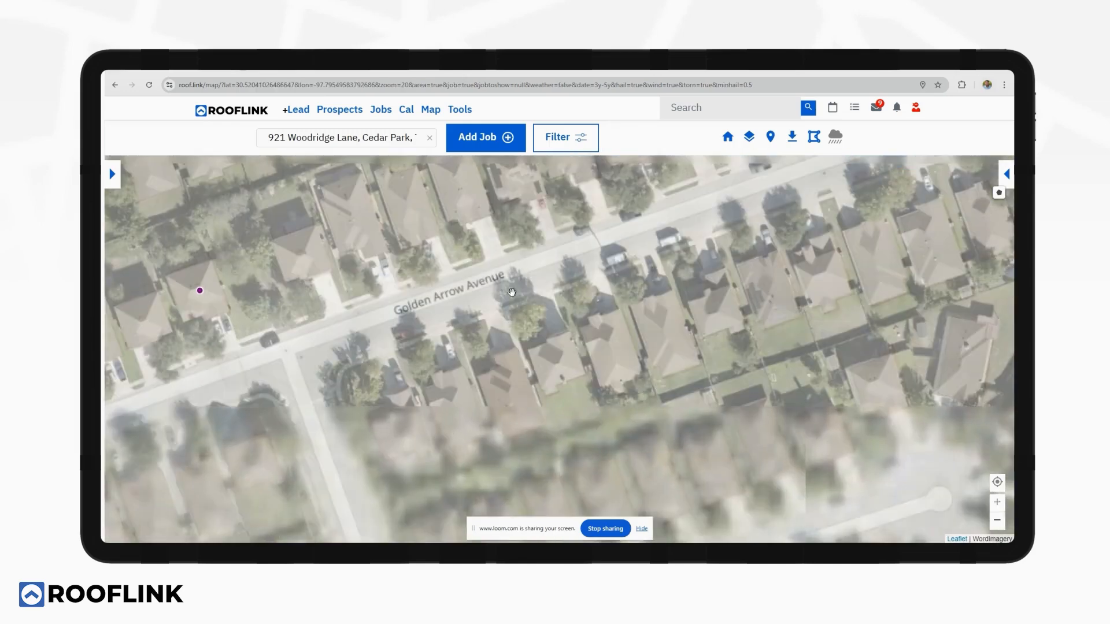
left_click(555, 356)
left_click(243, 235)
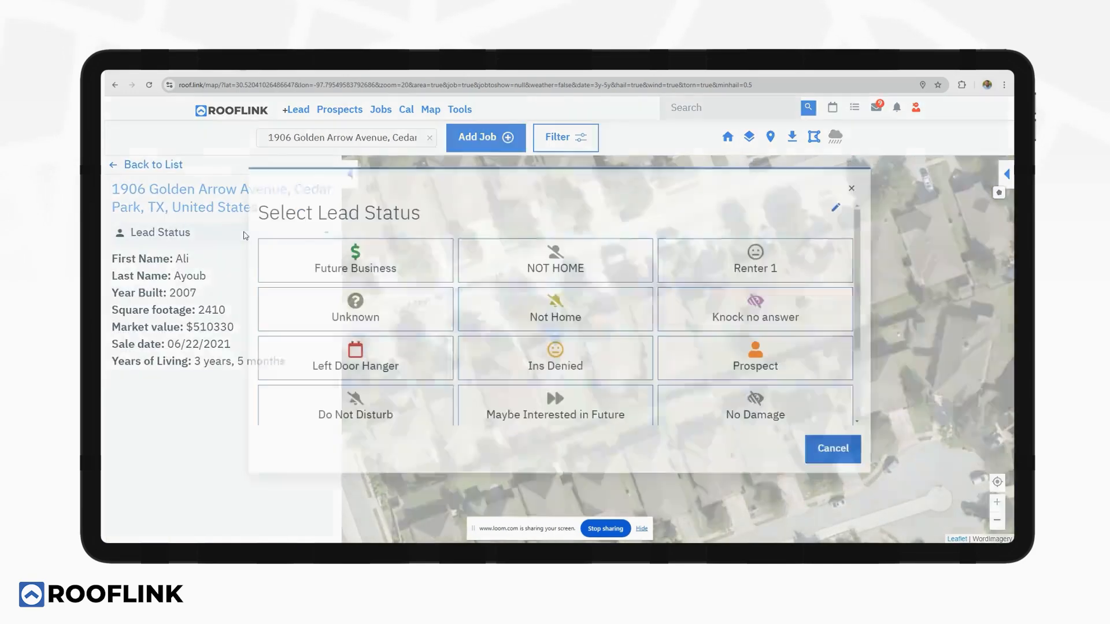
left_click(839, 206)
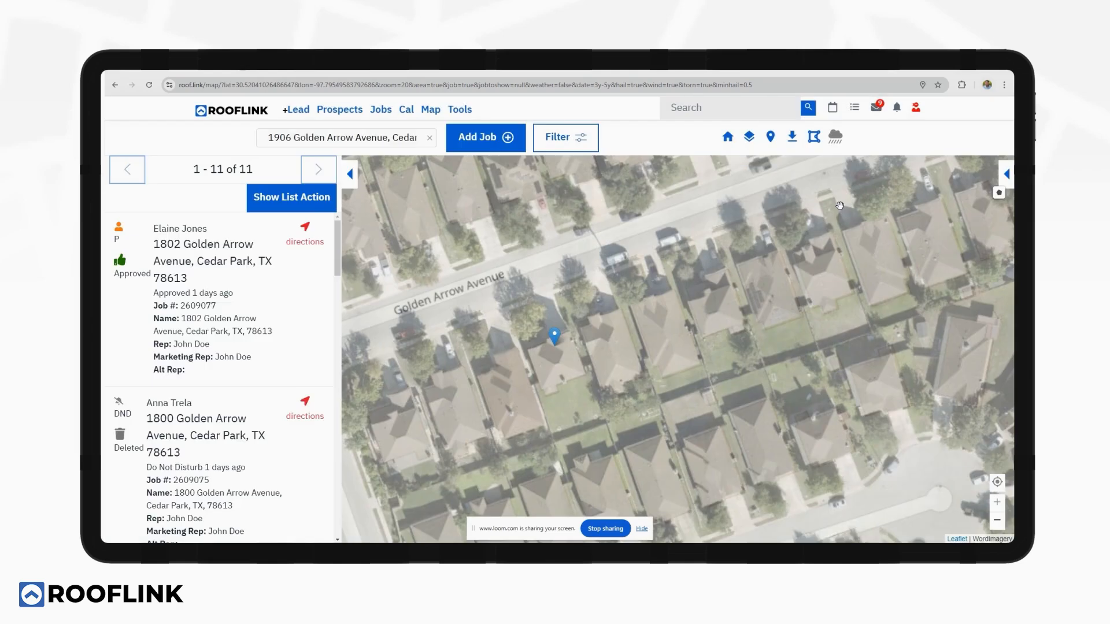
left_click(840, 206)
left_click(549, 356)
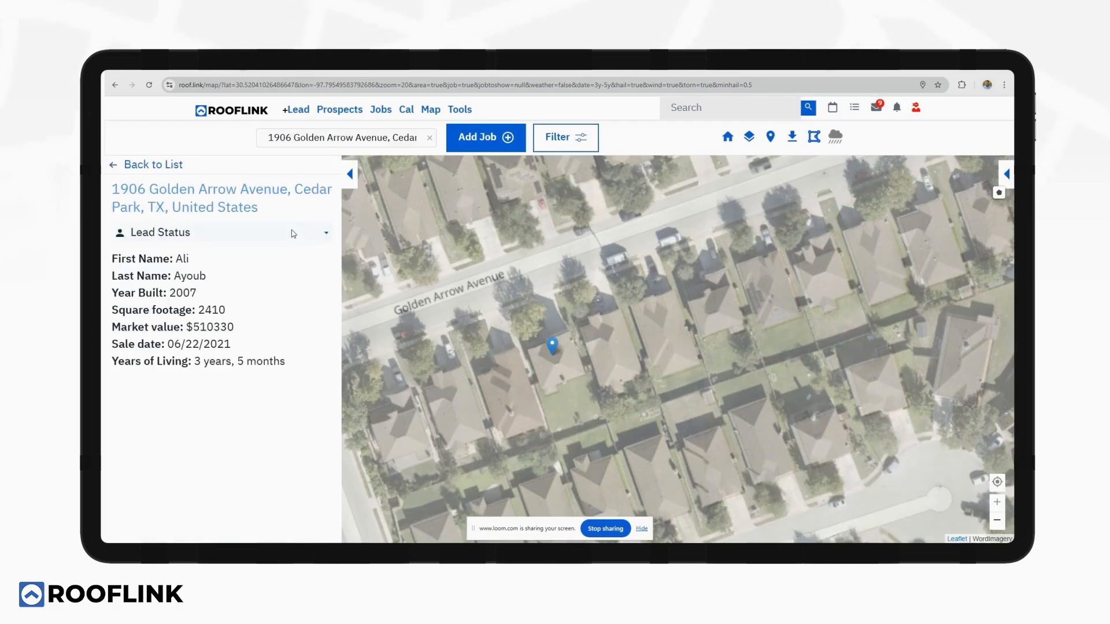
left_click(293, 234)
left_click(836, 209)
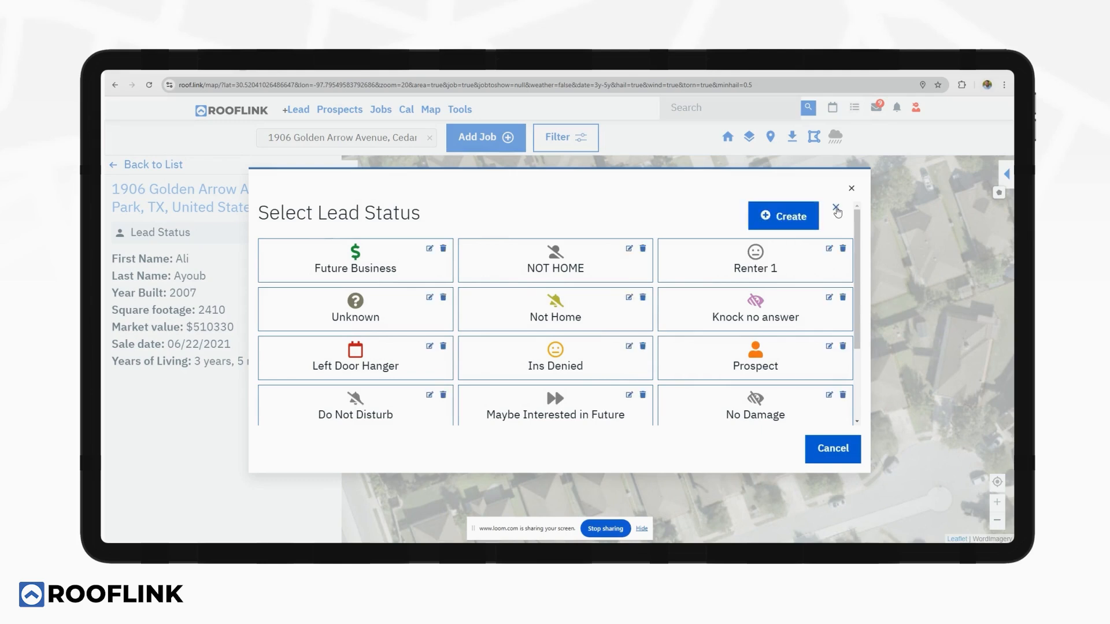
left_click(835, 208)
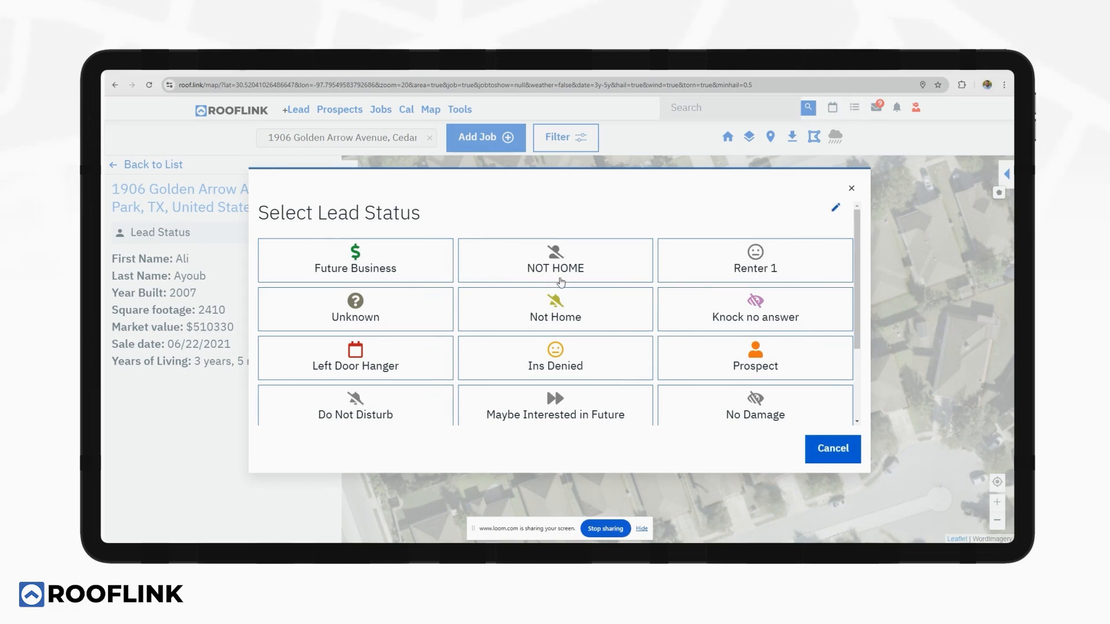
scroll(666, 326, "down", 2)
left_click(667, 326)
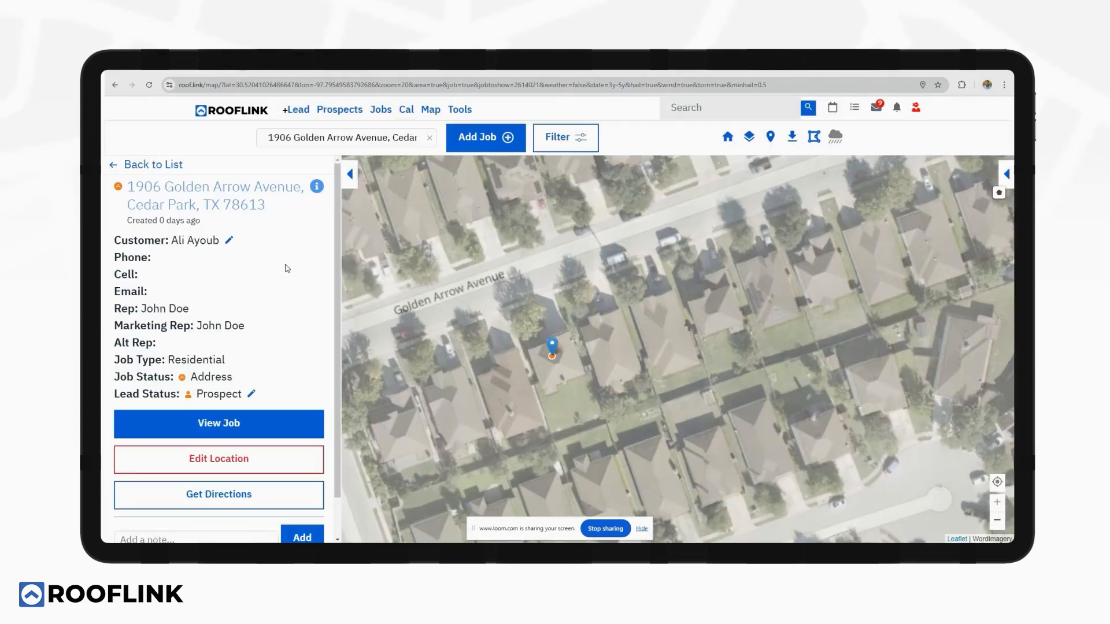
Open the customer details form and fill in the customer's e-mail.
left_click(229, 241)
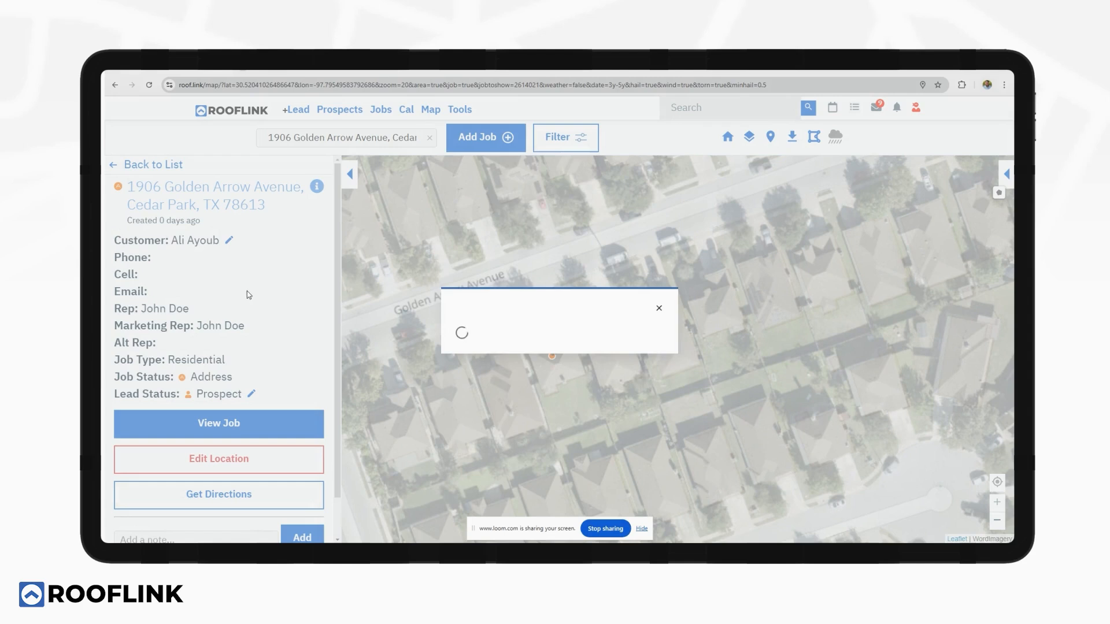
left_click(492, 371)
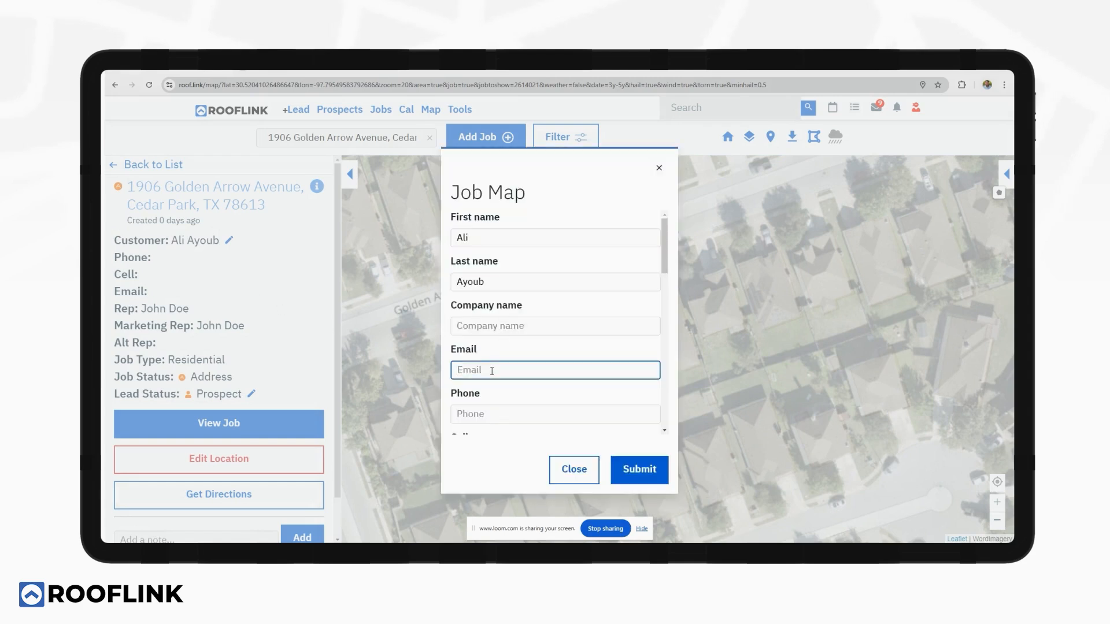
scroll(500, 377, "down", 3)
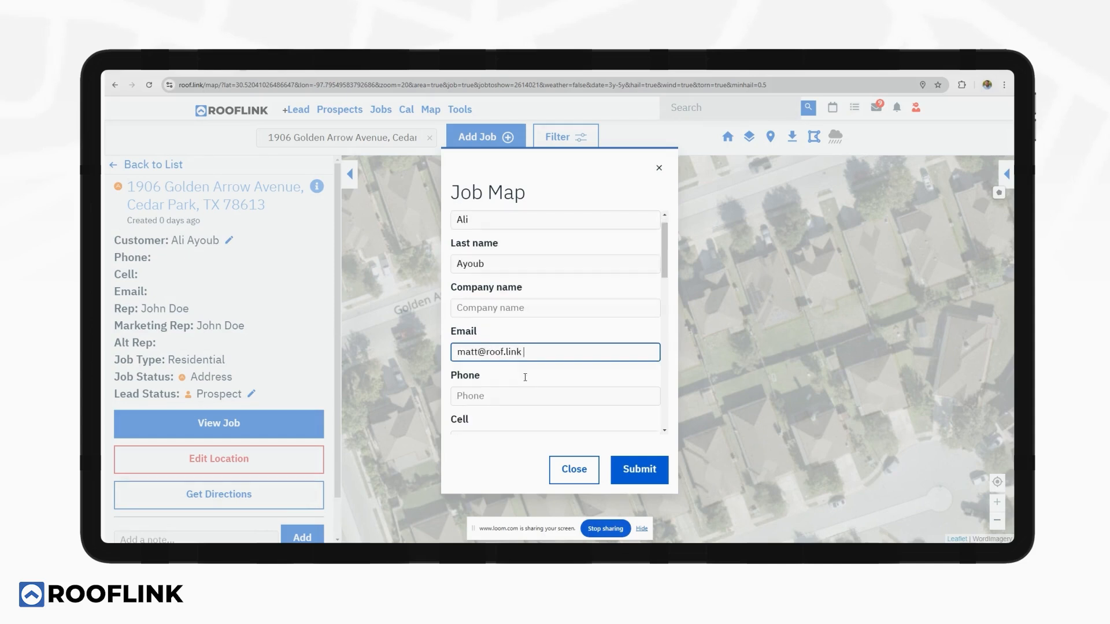
Set lead source Door Knocking and bid type Insurance Bid, submit, and view the new job.
left_click(519, 365)
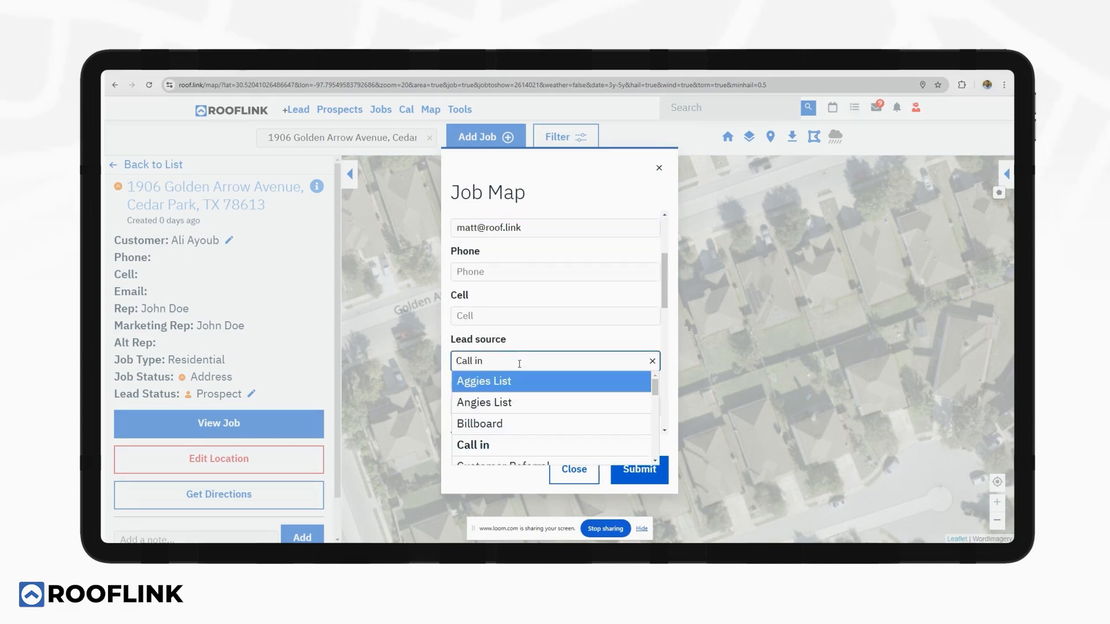
scroll(509, 399, "down", 3)
left_click(510, 396)
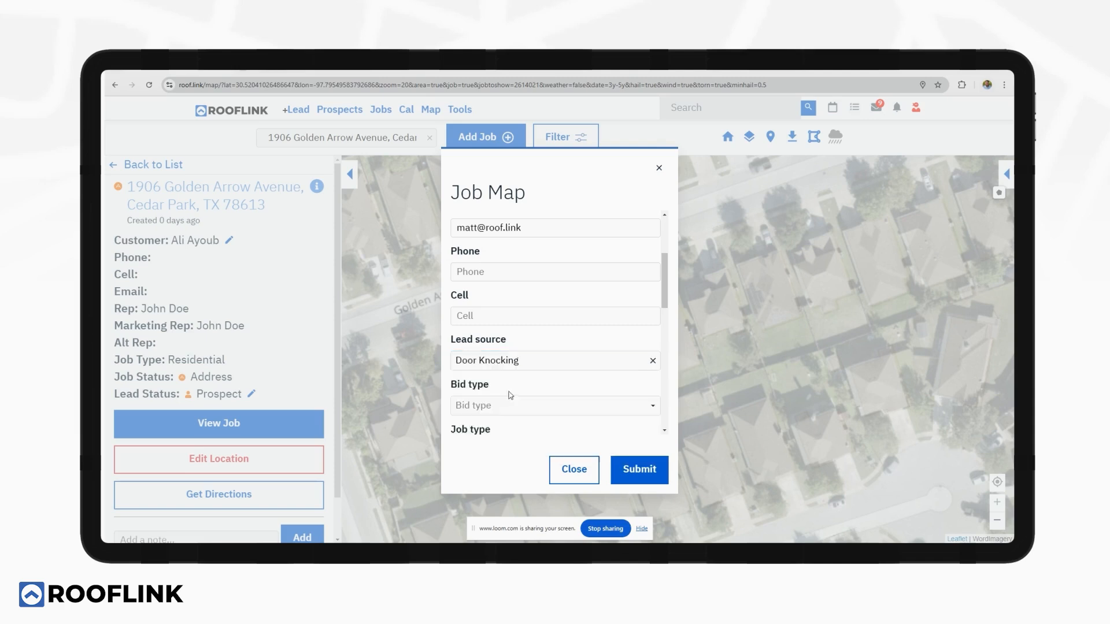
left_click(569, 407)
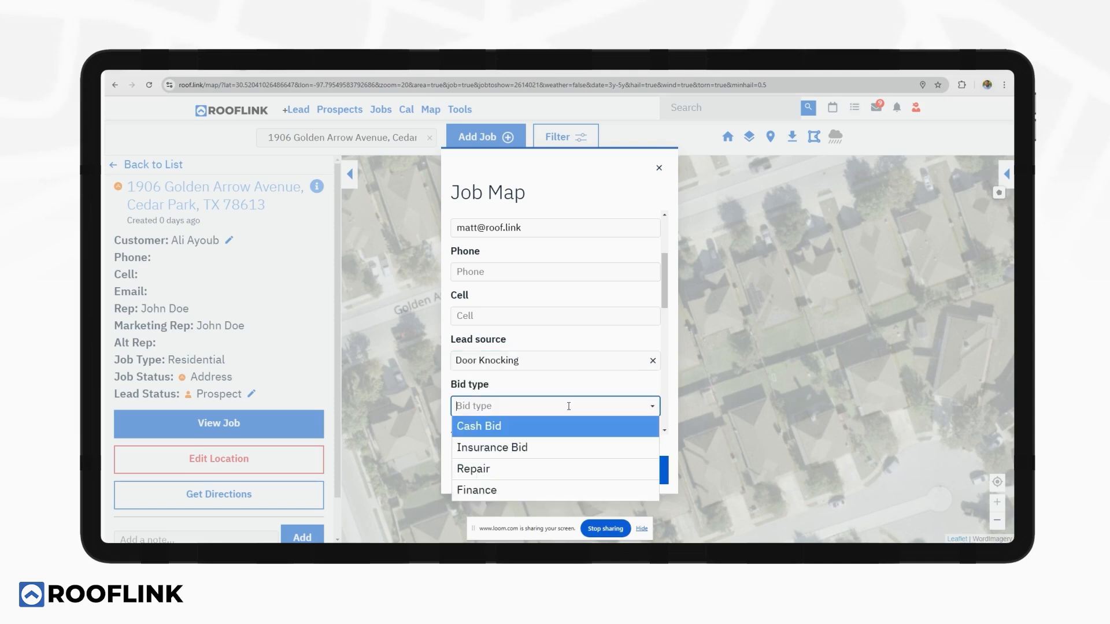
left_click(524, 445)
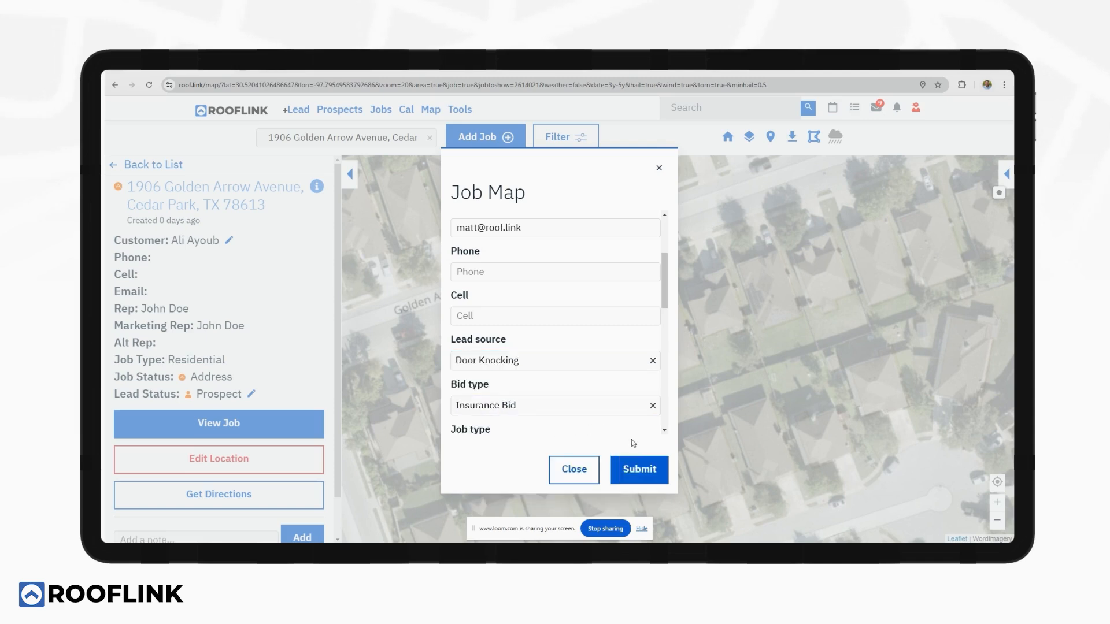
left_click(635, 468)
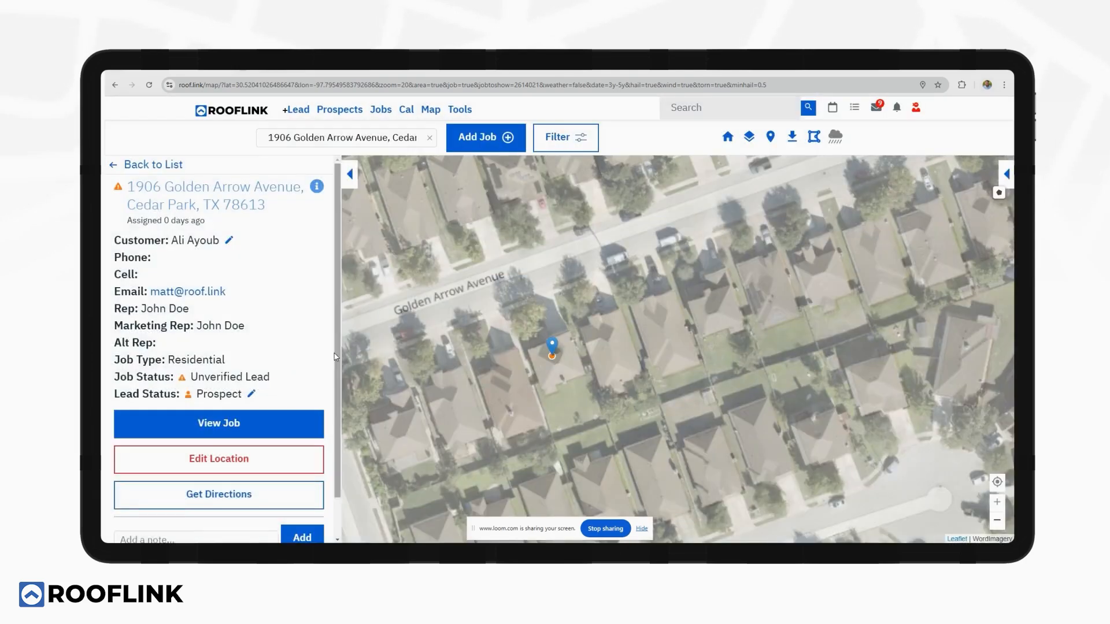
left_click(268, 417)
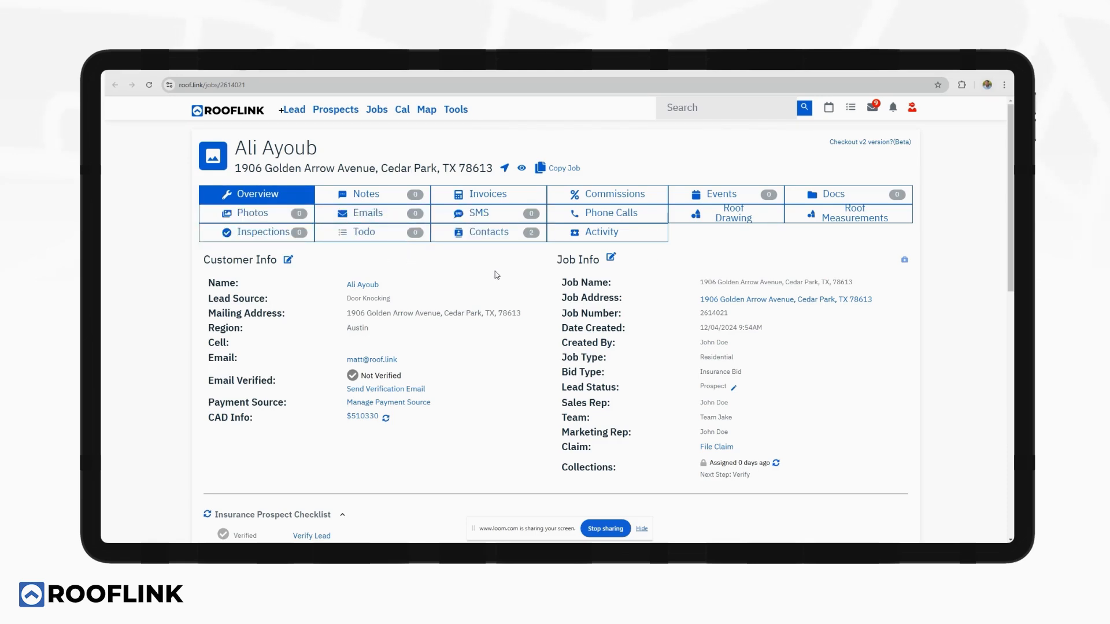
left_click(809, 217)
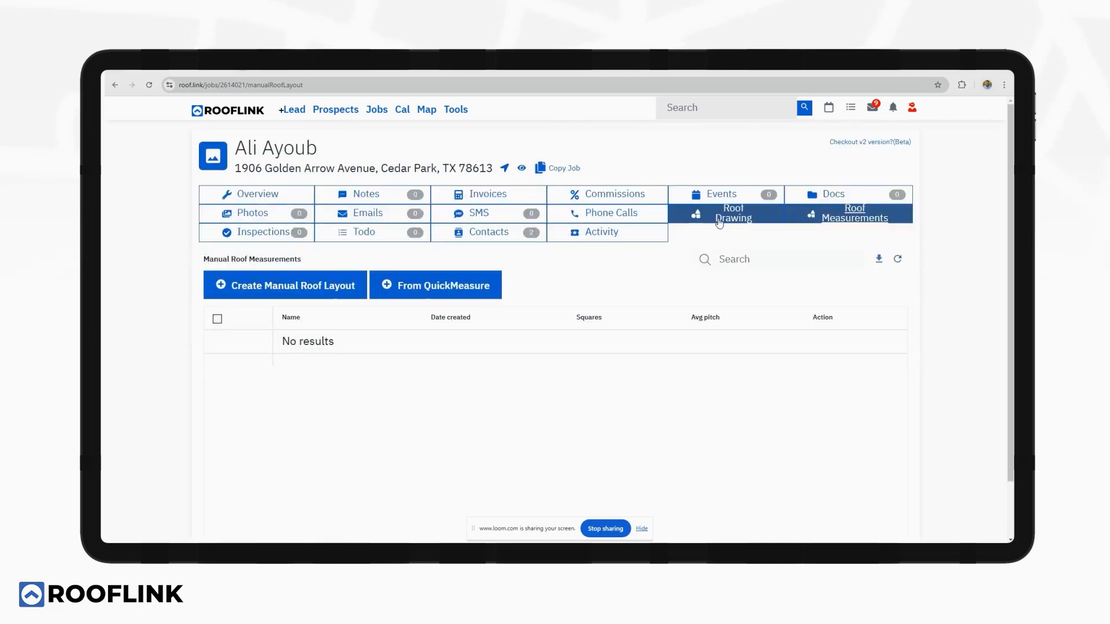
left_click(284, 197)
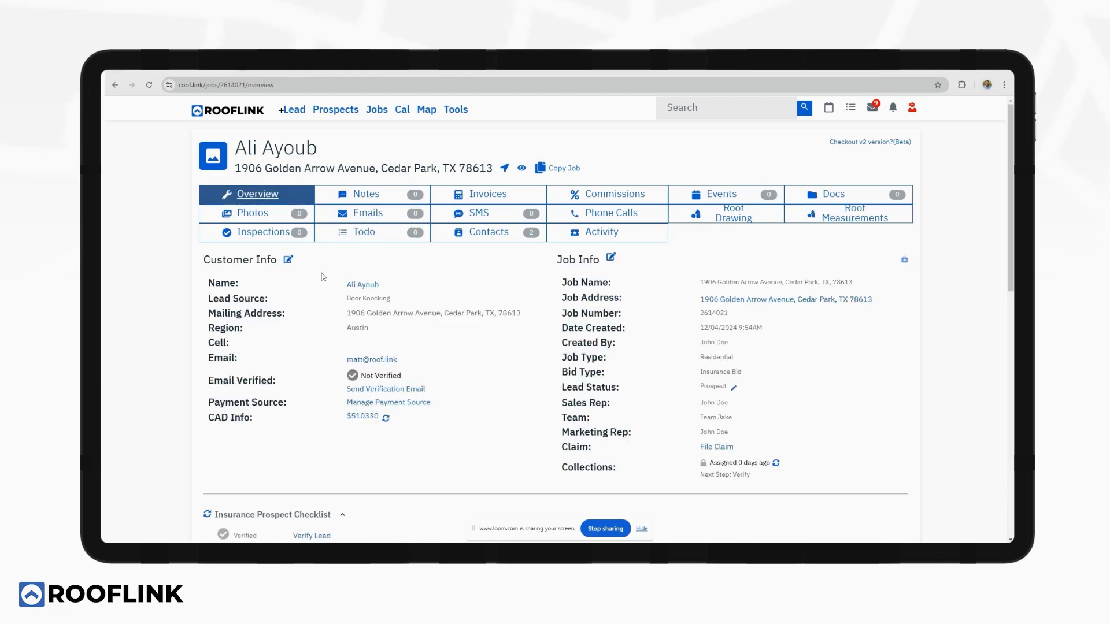
scroll(323, 277, "down", 3)
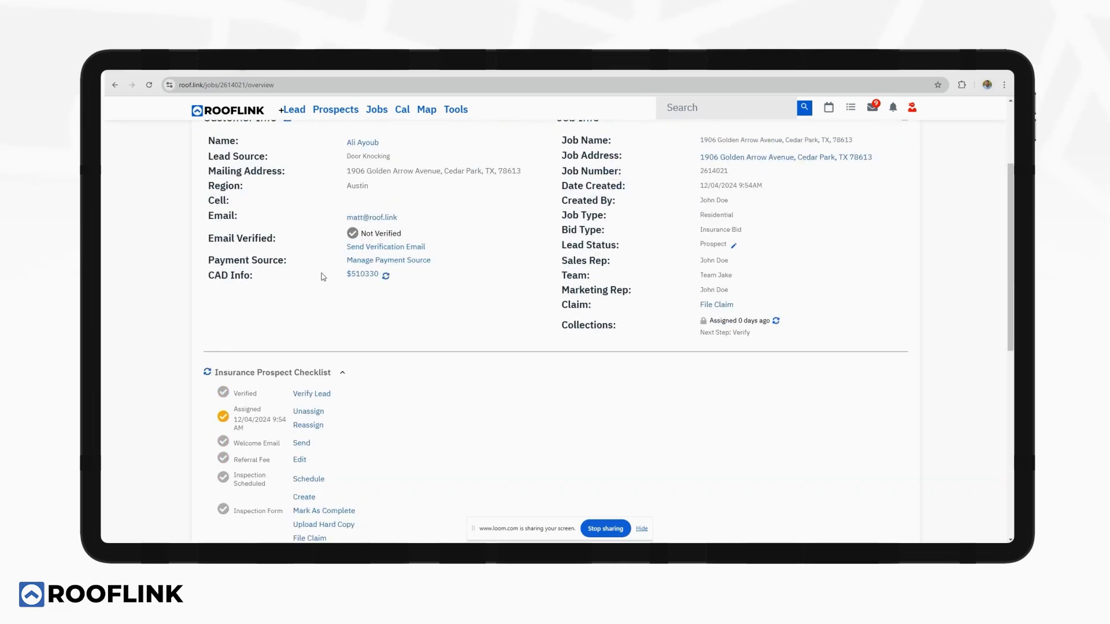
scroll(322, 276, "down", 2)
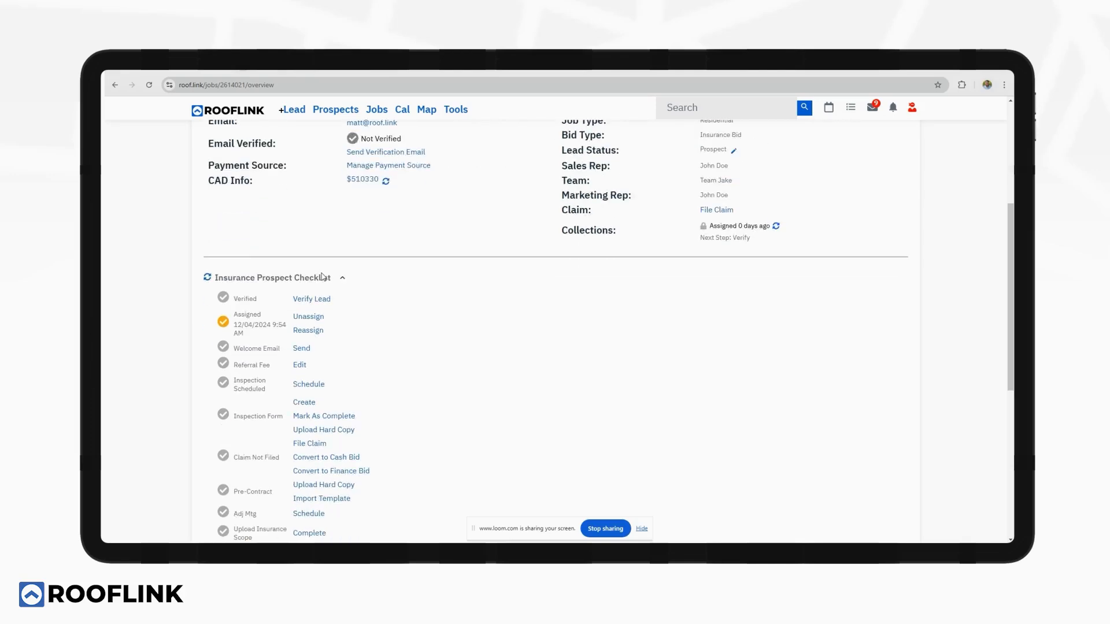
scroll(356, 273, "up", 2)
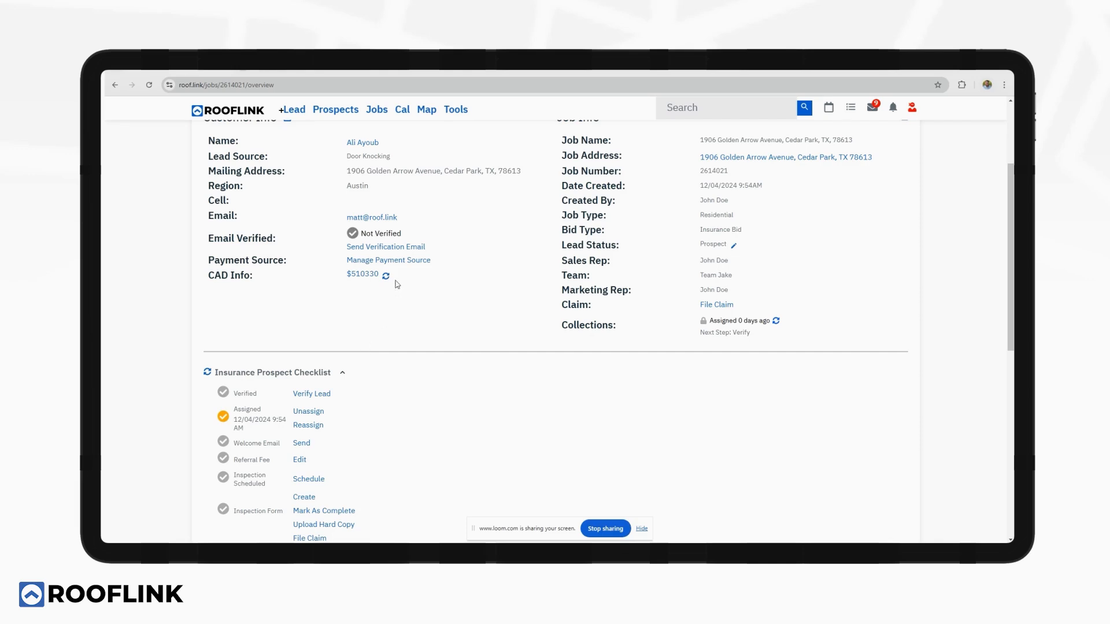
scroll(413, 319, "down", 2)
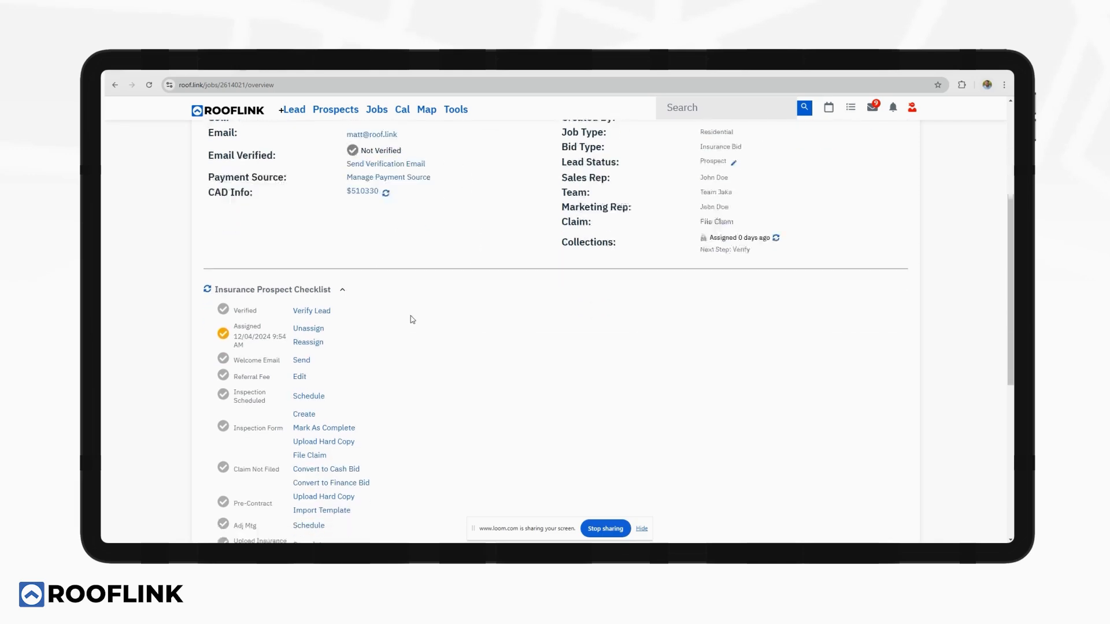
Submit the Verify Lead form unchanged, keeping Door Knocking, Insurance Bid and the Austin region.
left_click(323, 300)
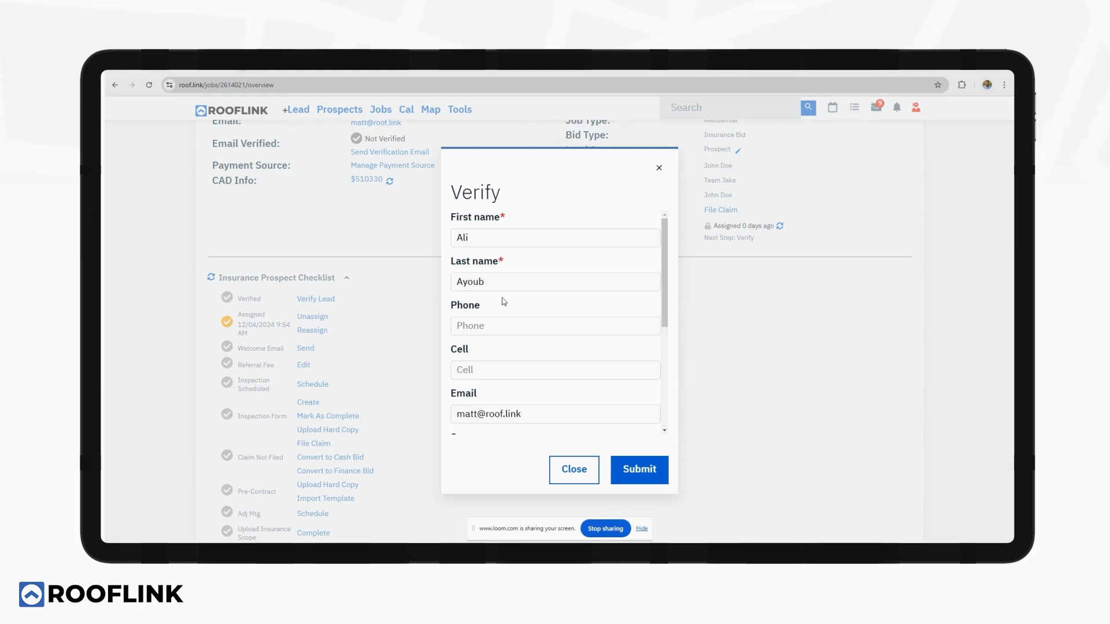
scroll(503, 300, "down", 3)
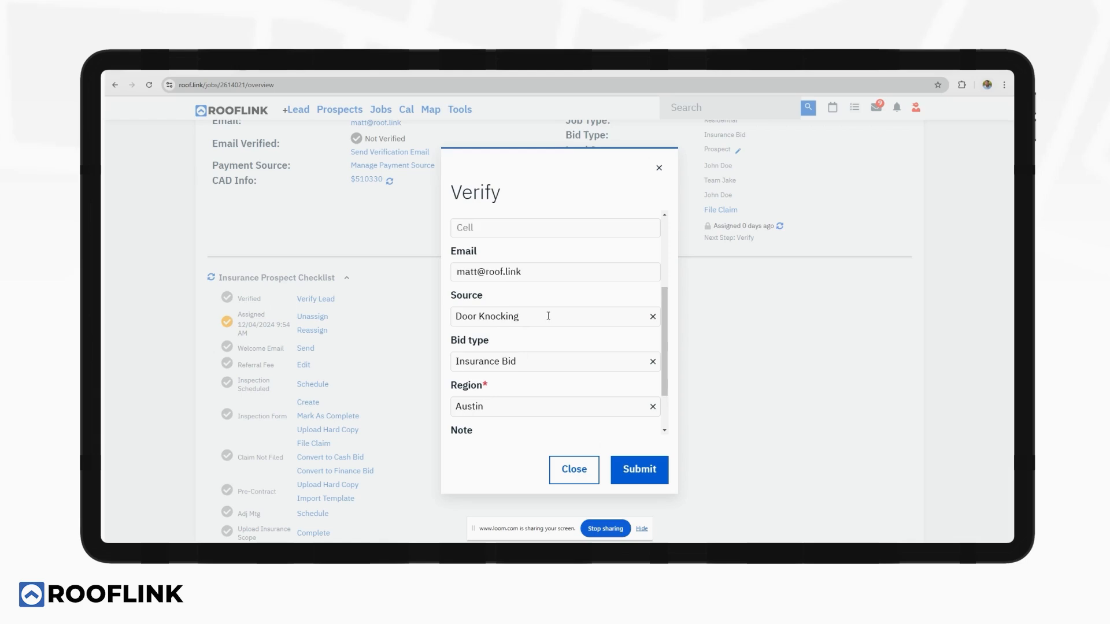
scroll(548, 316, "down", 2)
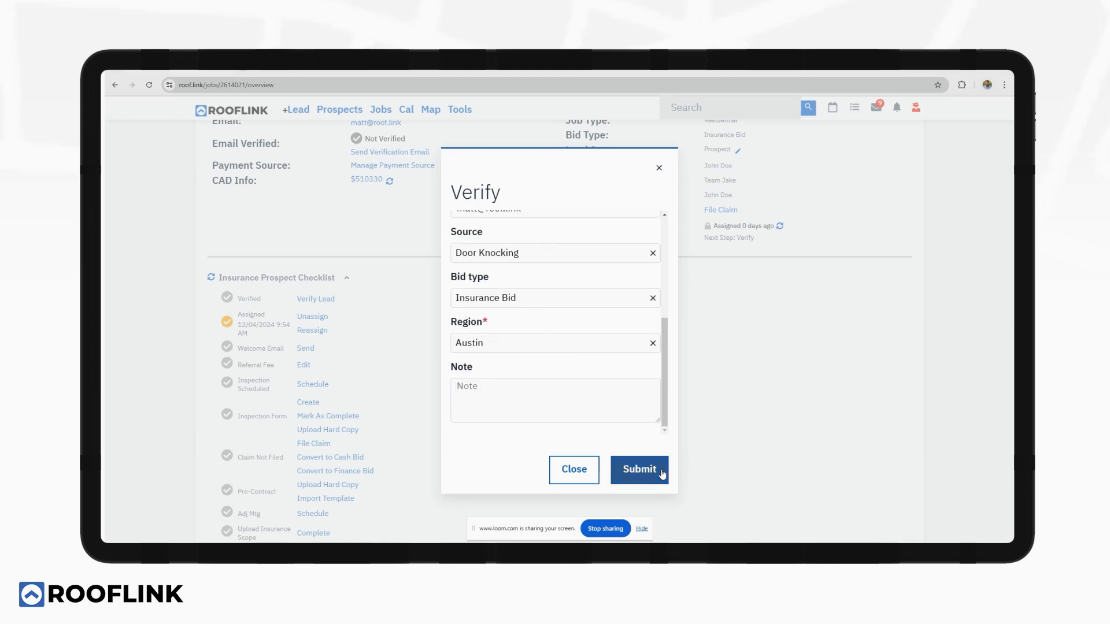
left_click(639, 469)
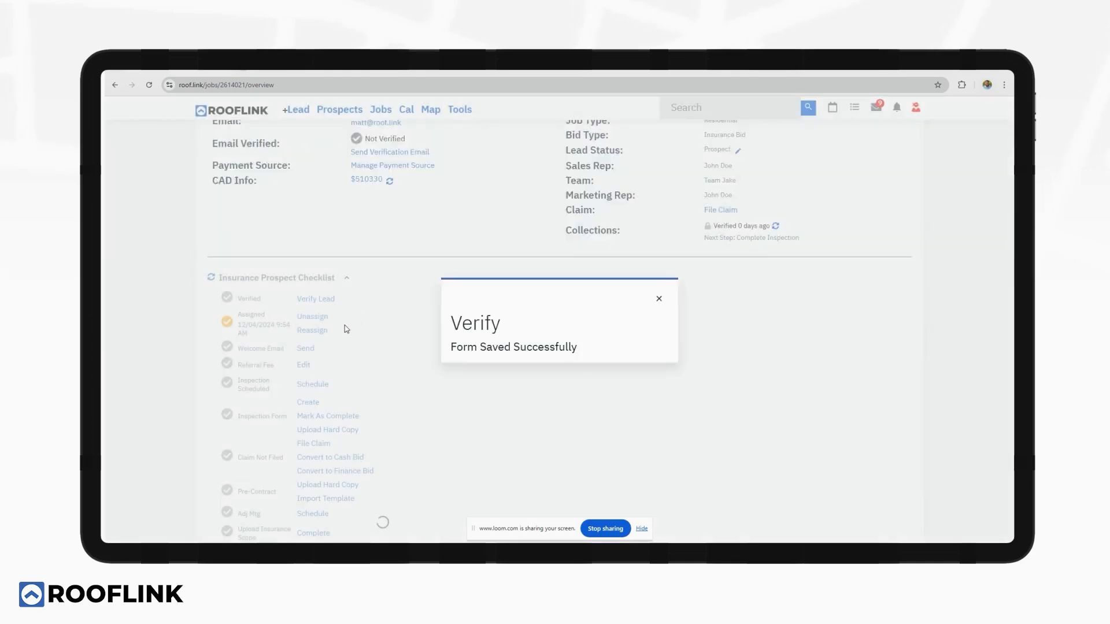
scroll(367, 326, "down", 4)
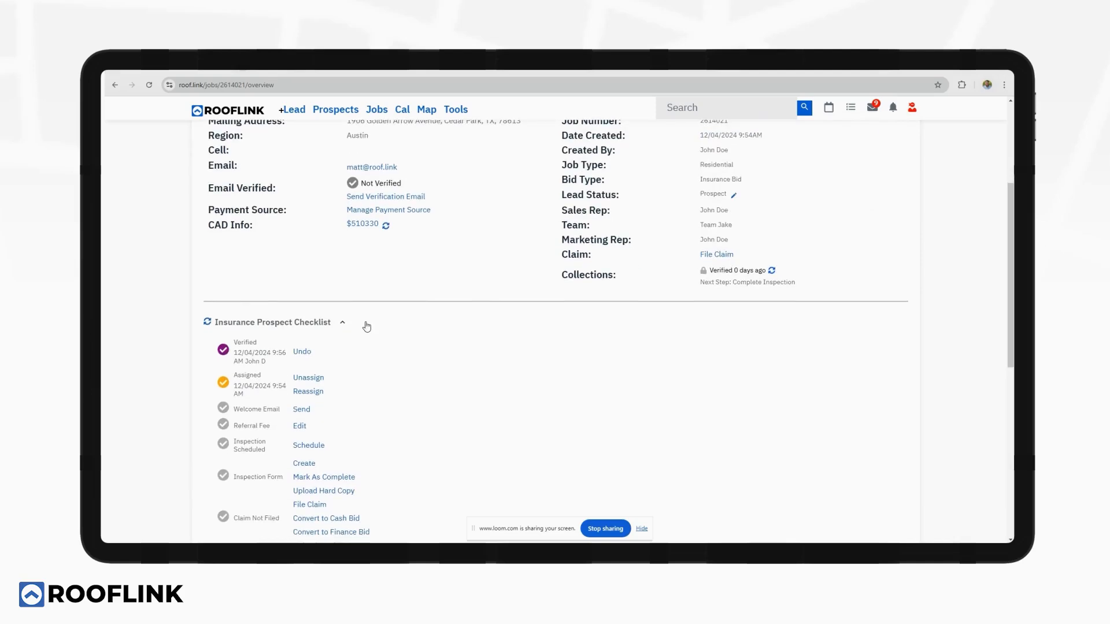
scroll(366, 327, "down", 2)
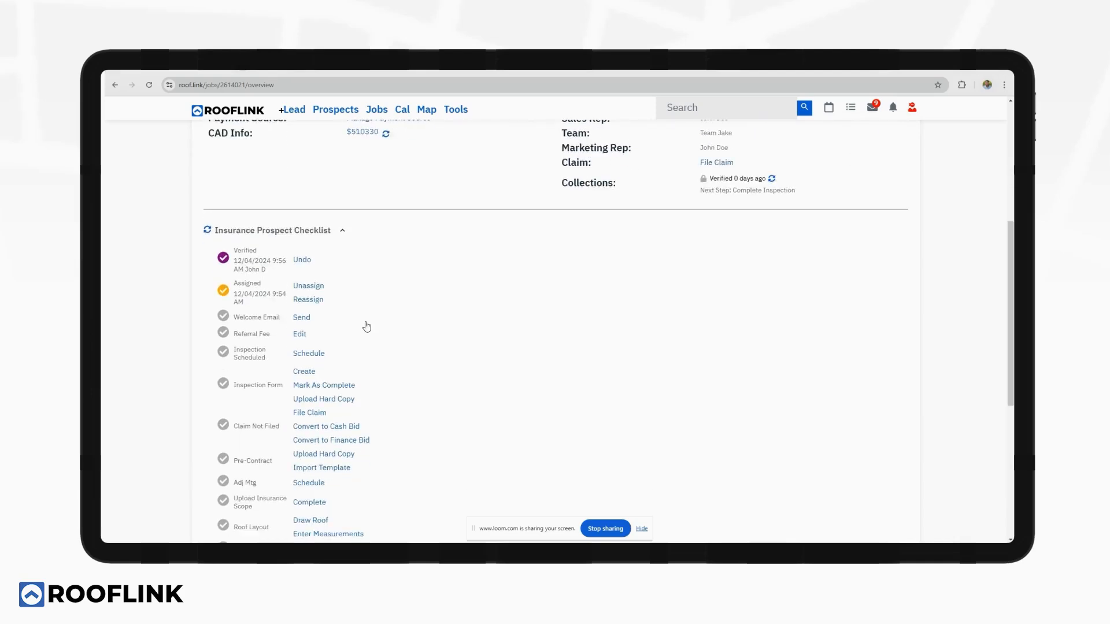
left_click(302, 318)
scroll(470, 301, "down", 1)
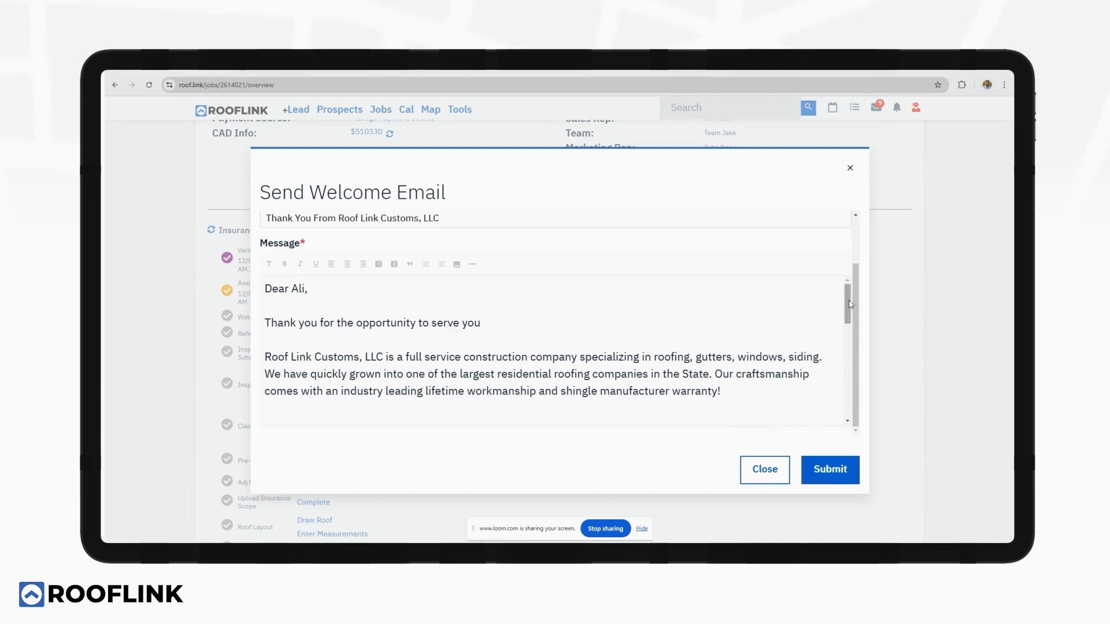
mouse_move(847, 305)
left_mouse_down()
mouse_move(848, 404)
mouse_move(850, 234)
left_mouse_up()
left_click(850, 168)
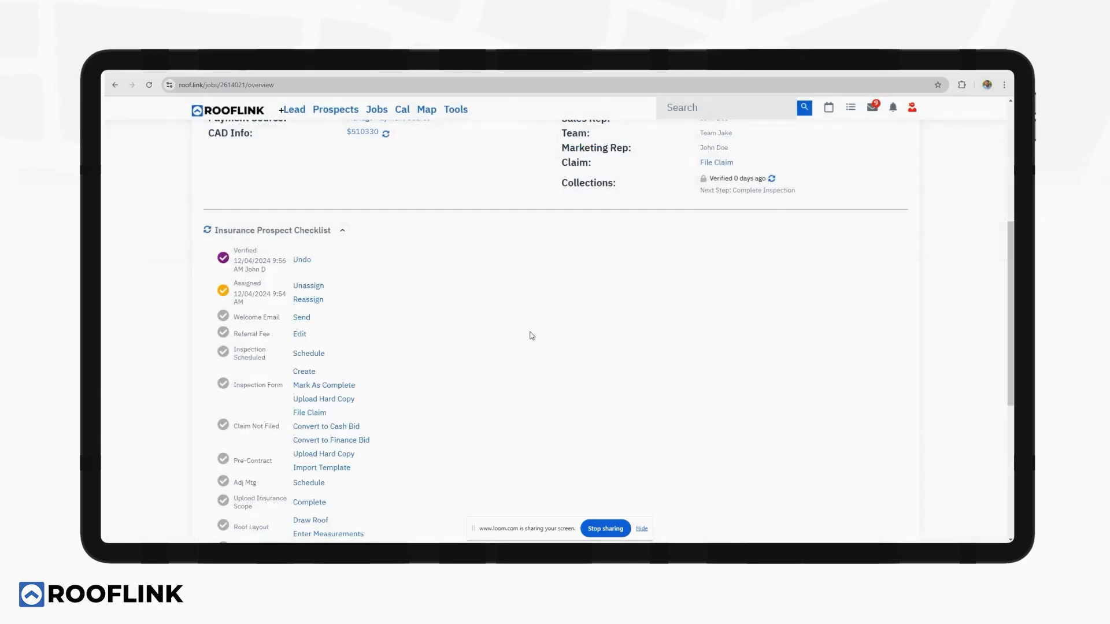
scroll(395, 342, "down", 2)
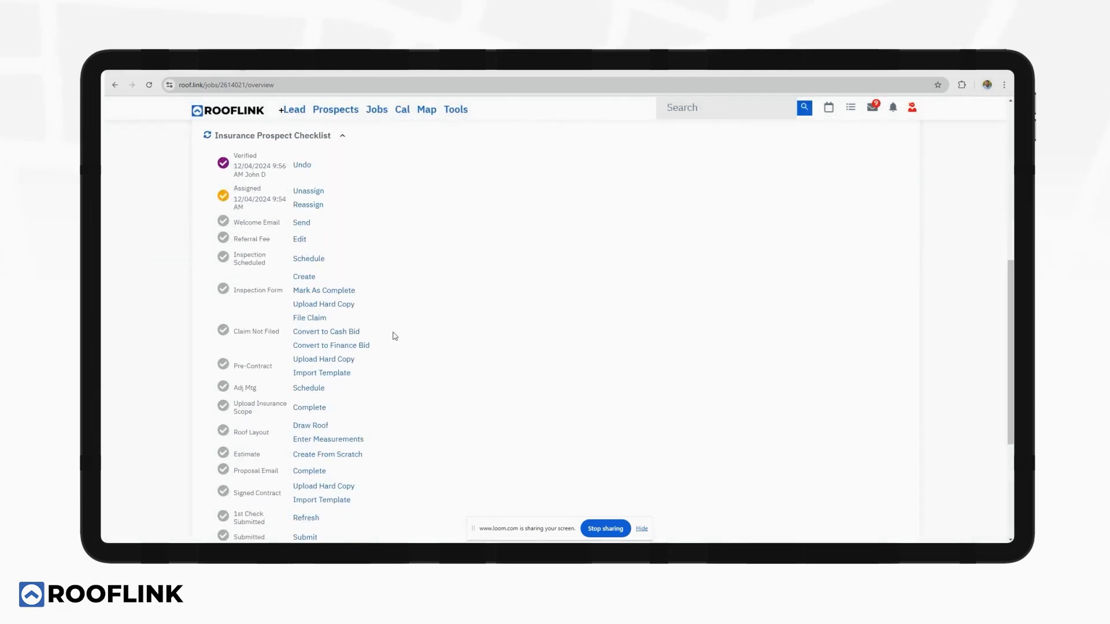
Assign the first inspector for Wednesday, December 4, 2024 at 10:30 AM, notifying the customer.
left_click(306, 260)
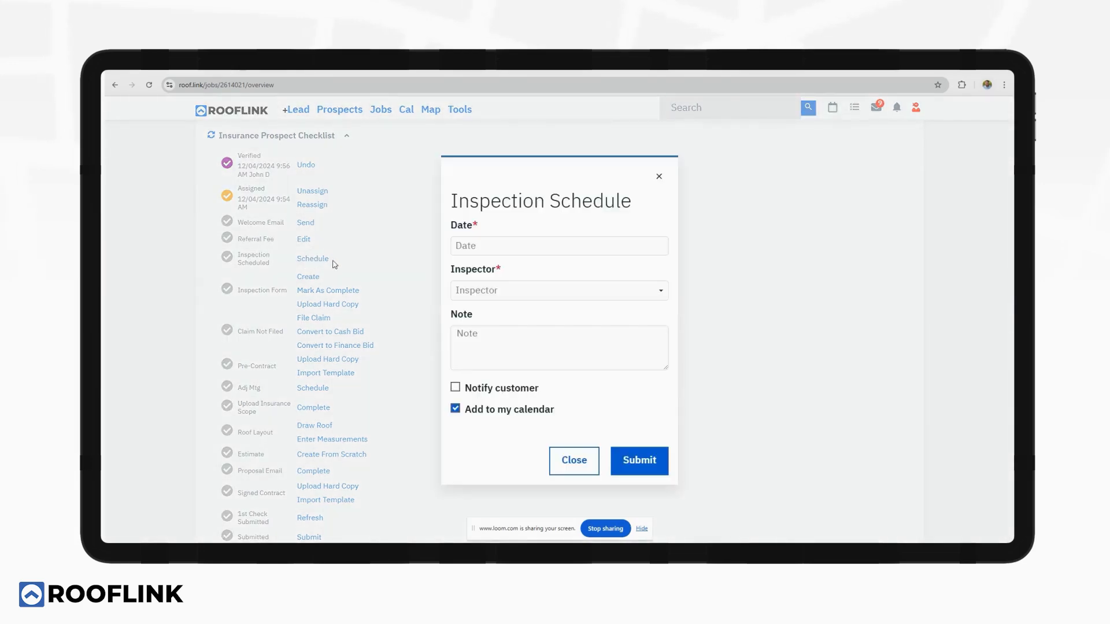
left_click(504, 286)
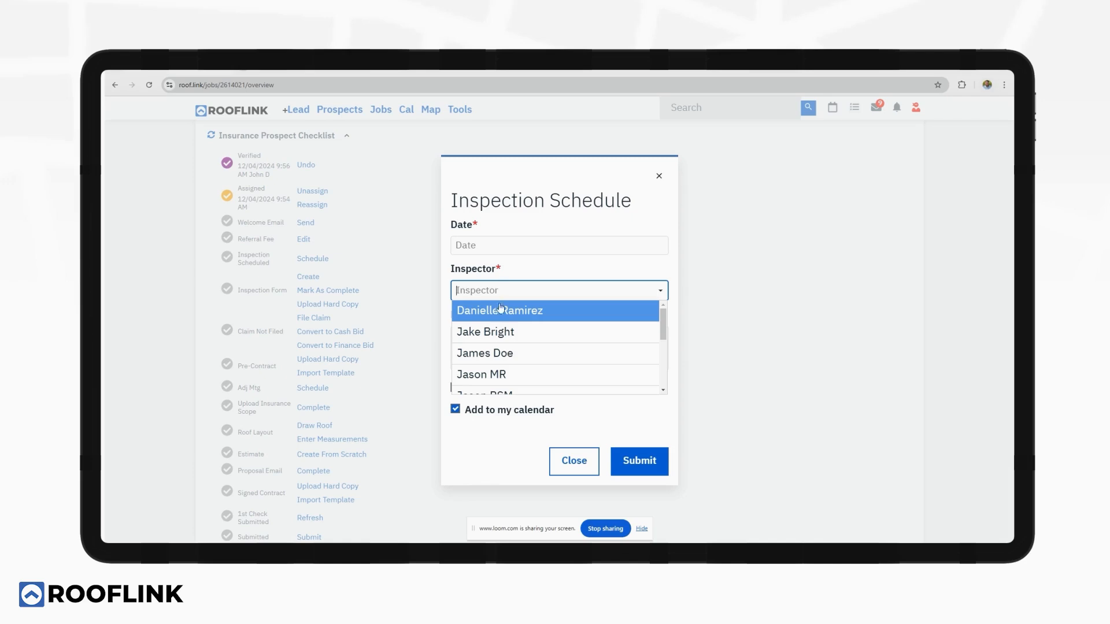
left_click(500, 310)
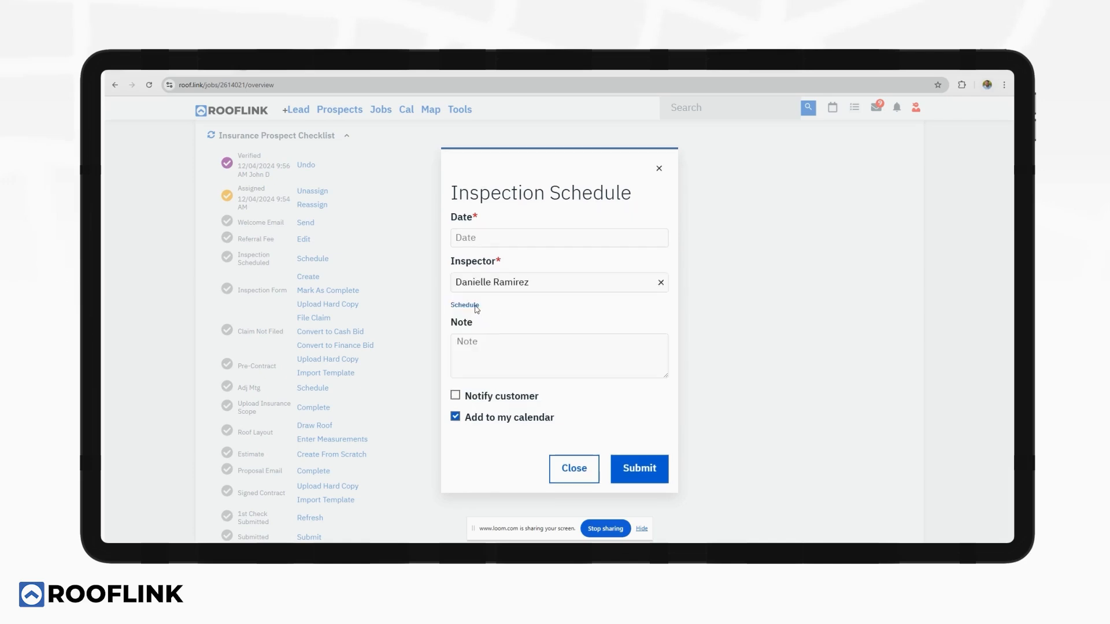
left_click(464, 305)
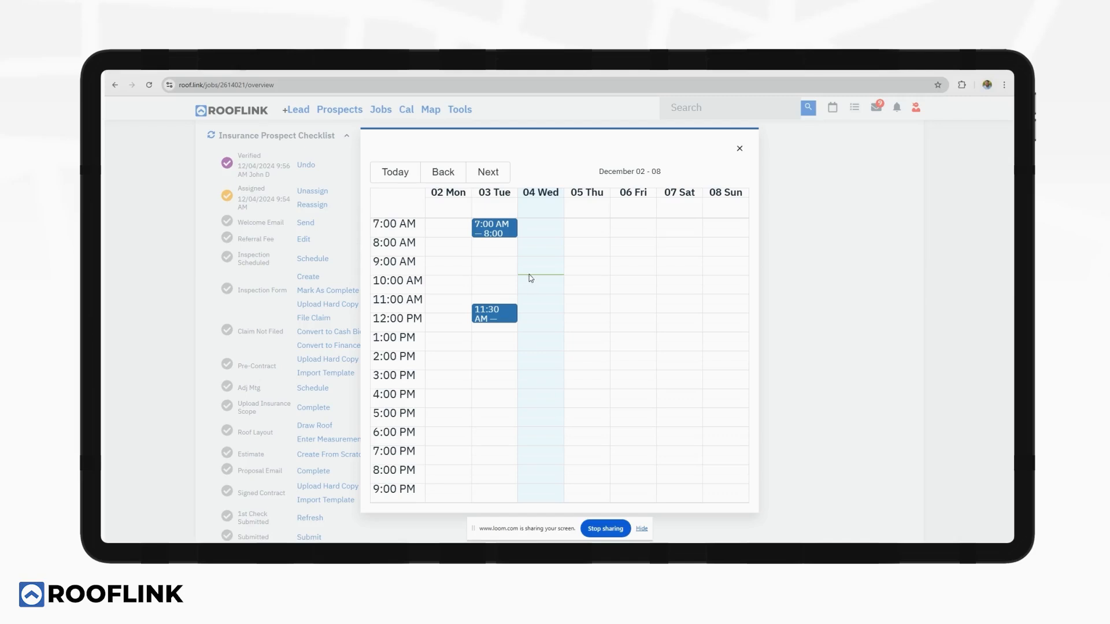
left_click(529, 285)
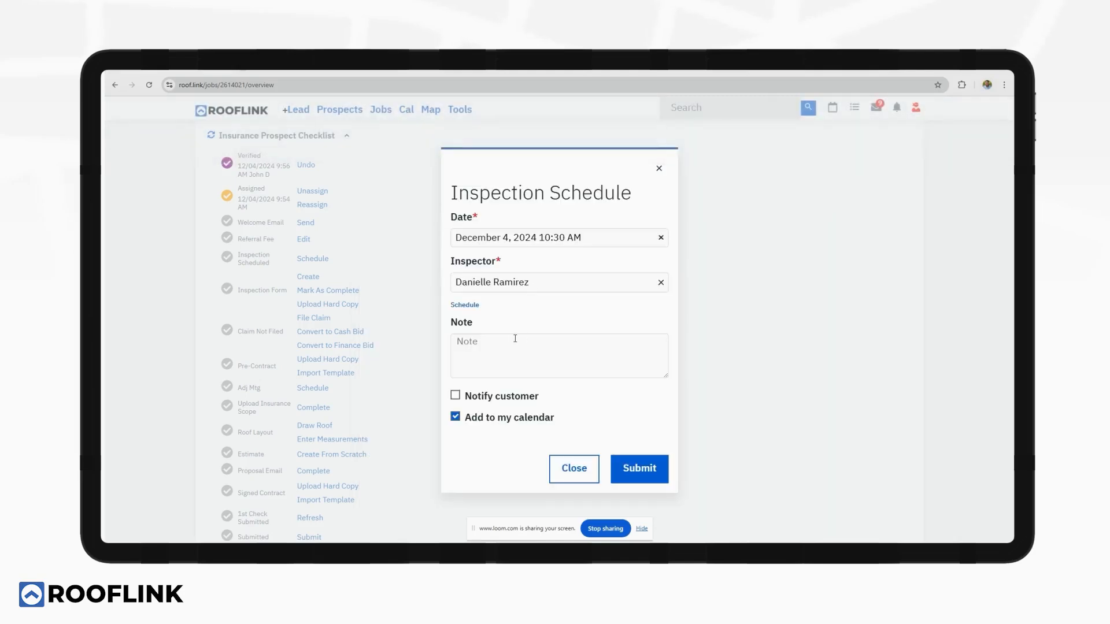
left_click(502, 397)
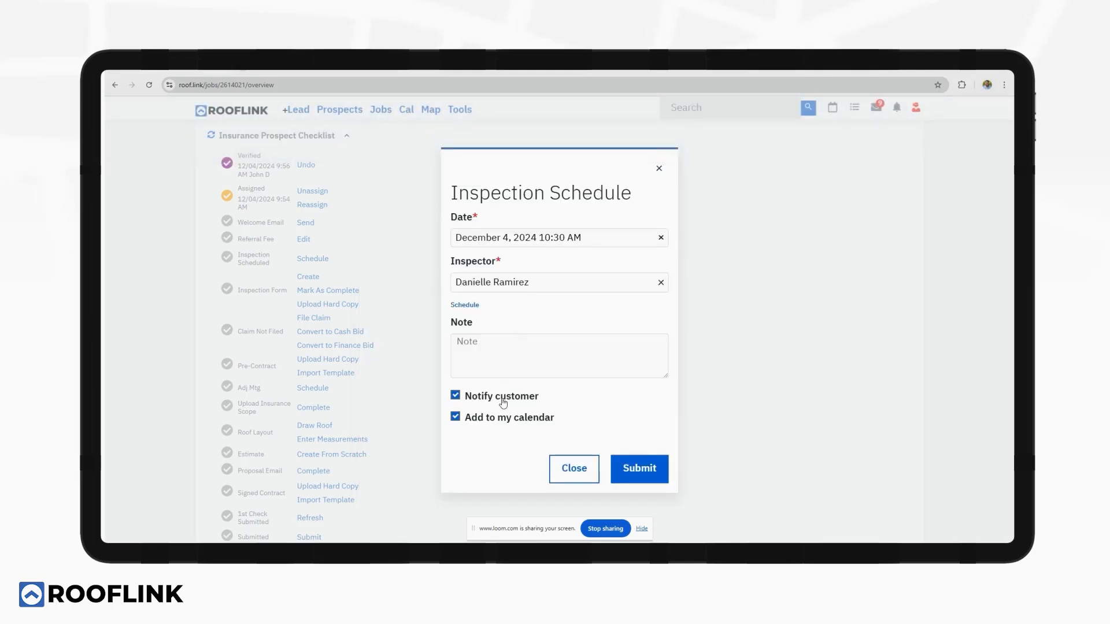
left_click(645, 466)
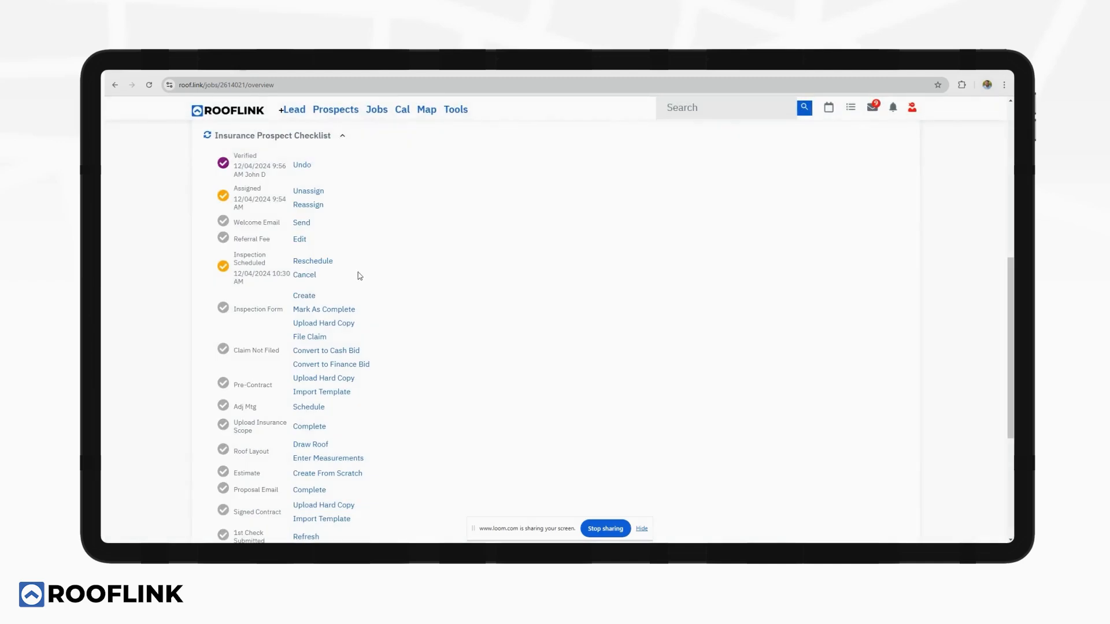
Start a claim with ALLSTATE as the insurer and claim status Filed.
scroll(358, 276, "down", 1)
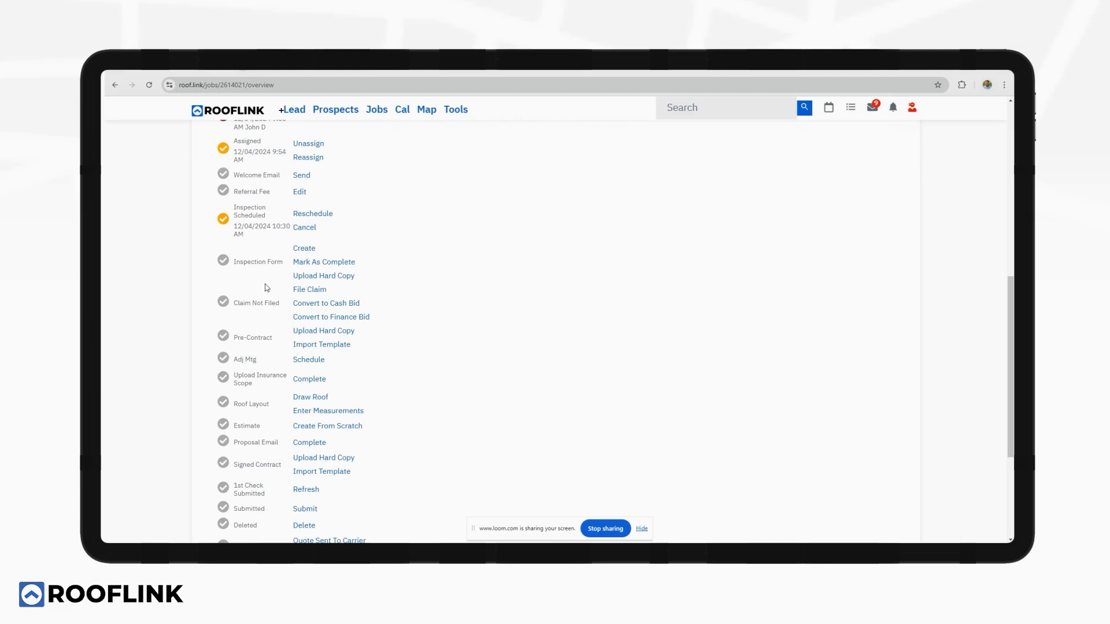
left_click(305, 292)
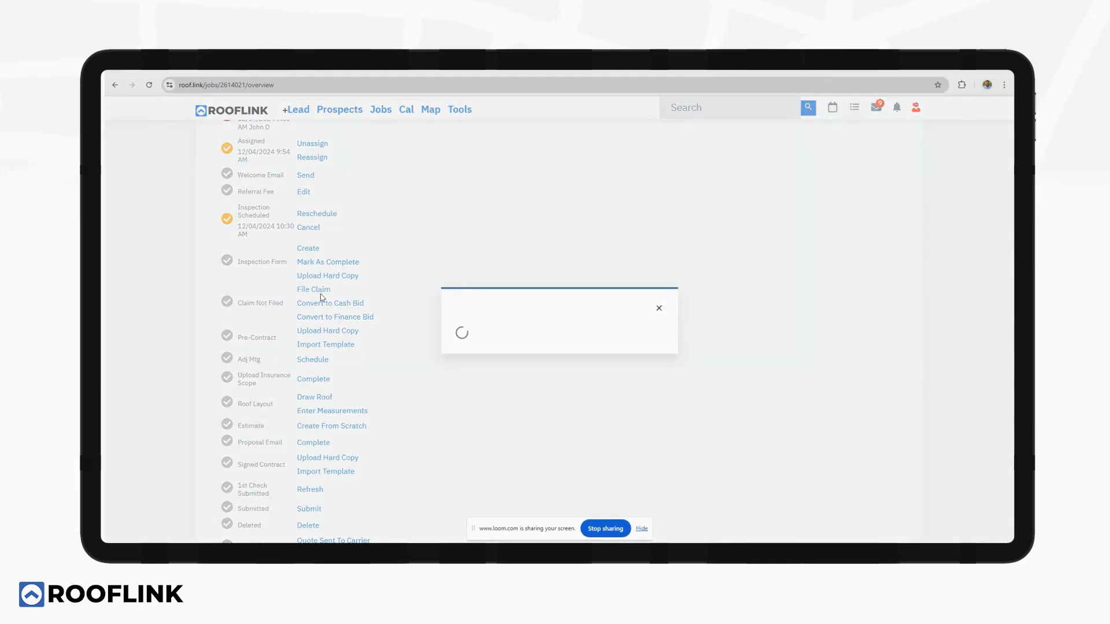
left_click(479, 236)
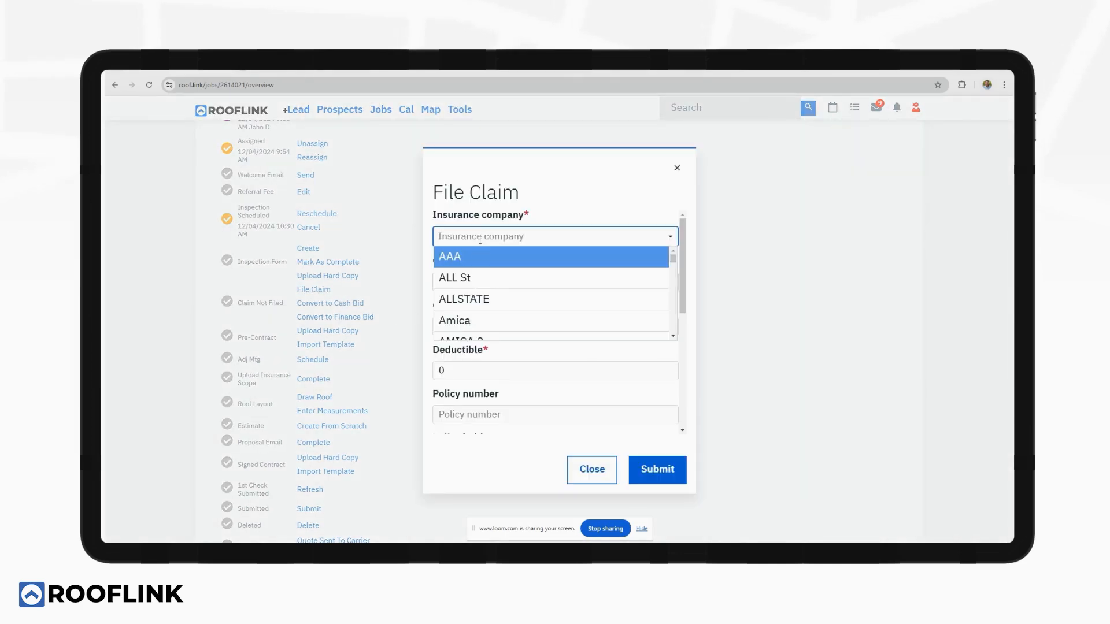
left_click(475, 262)
left_click(477, 241)
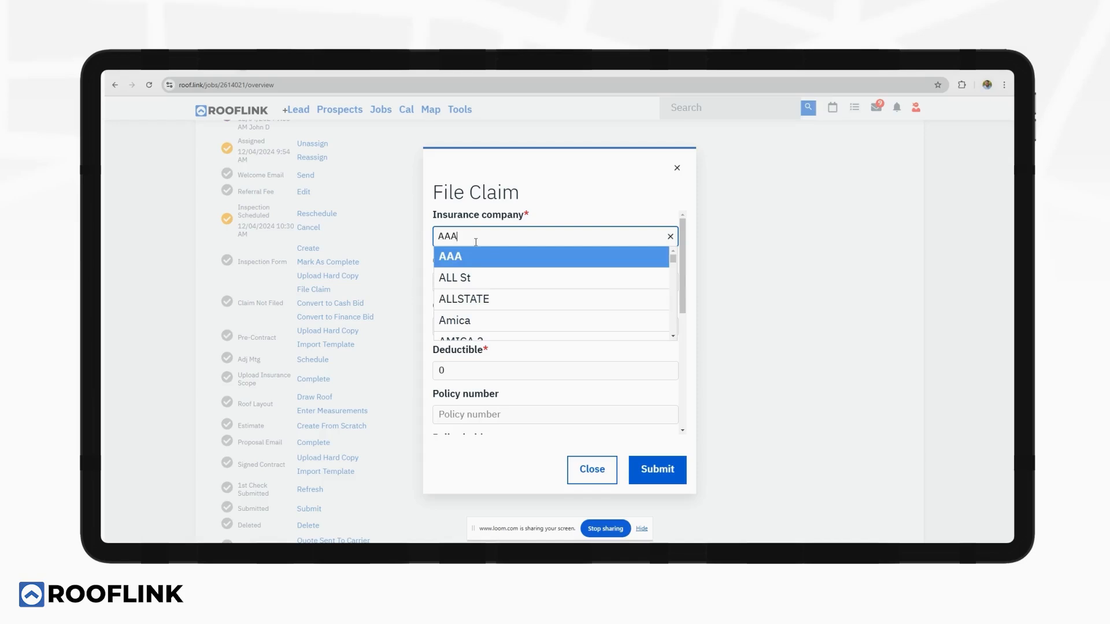
left_click(469, 298)
left_click(476, 282)
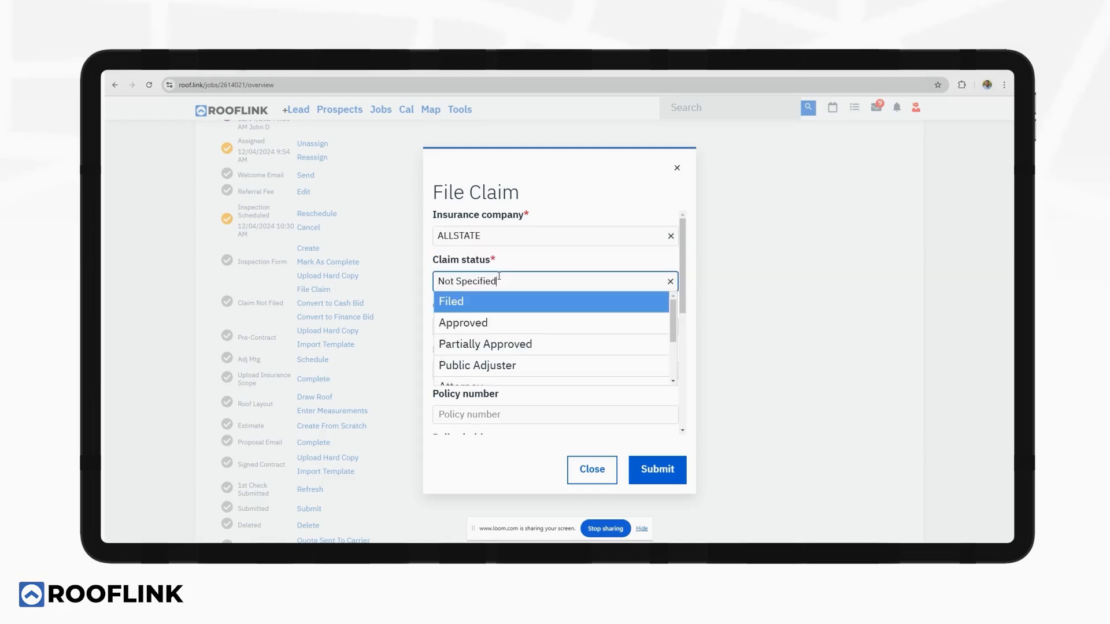
left_click(474, 303)
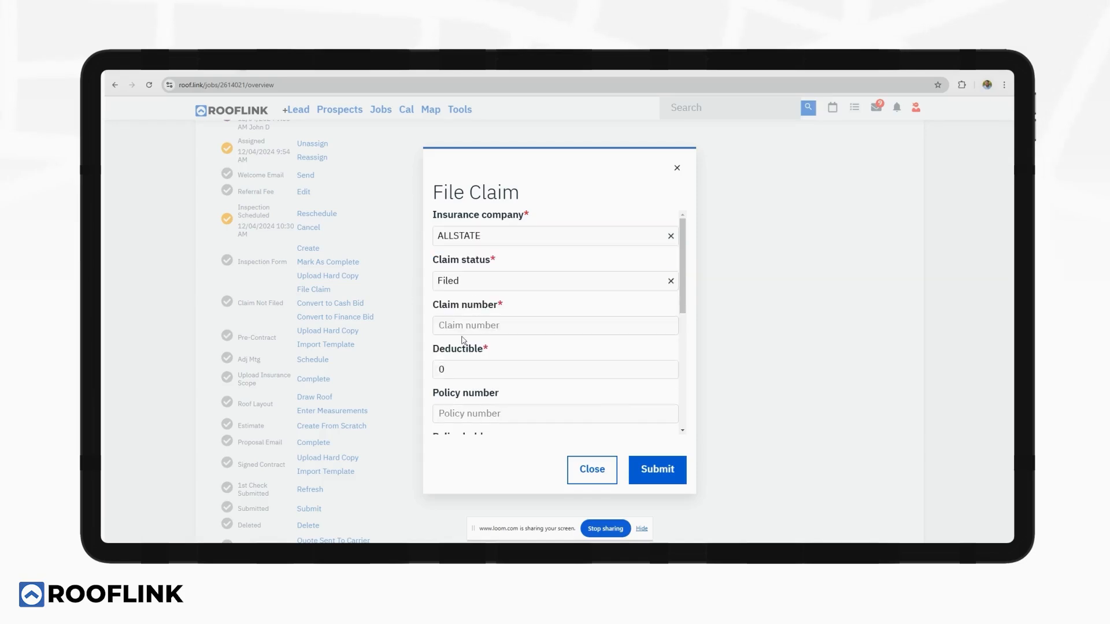
Enter the claim number and a deductible of 3.
left_click(465, 326)
type("1235")
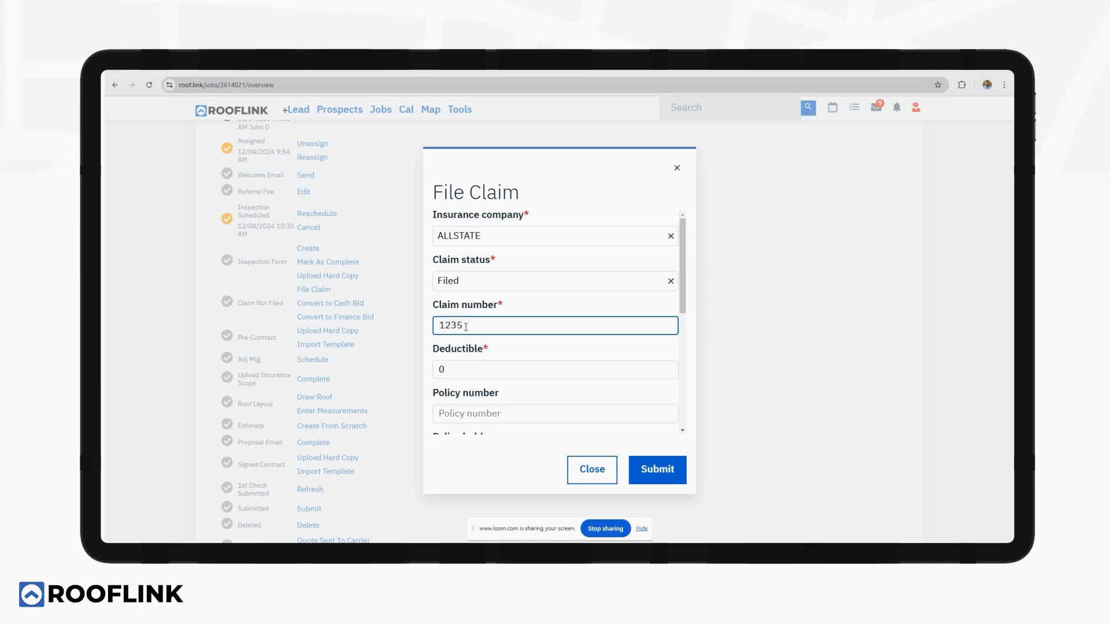
left_click(451, 374)
type("3500")
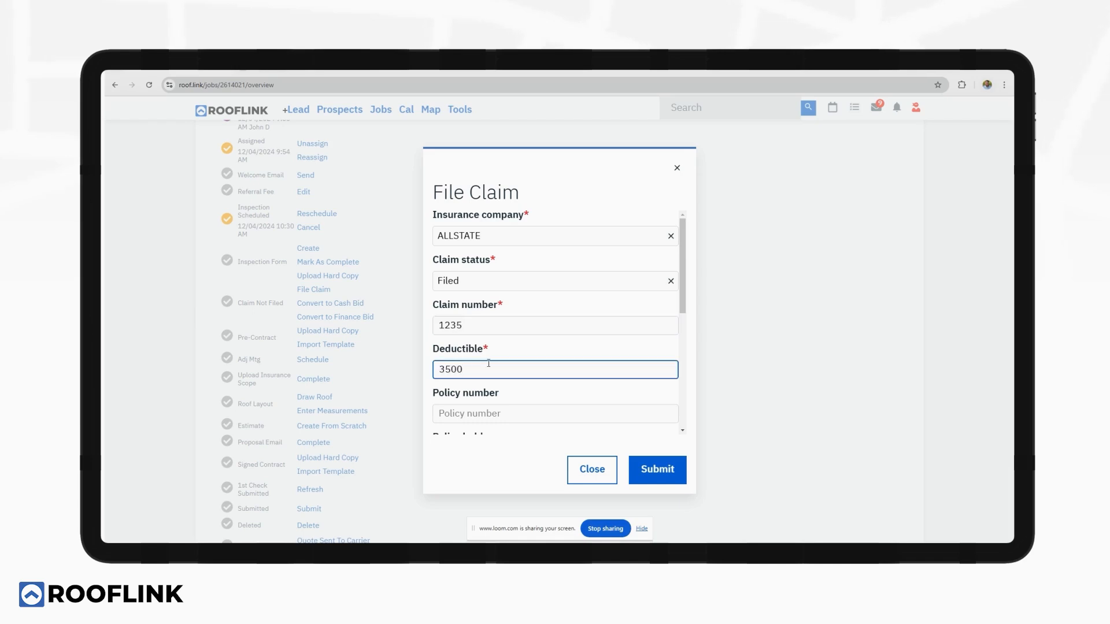
scroll(534, 348, "down", 3)
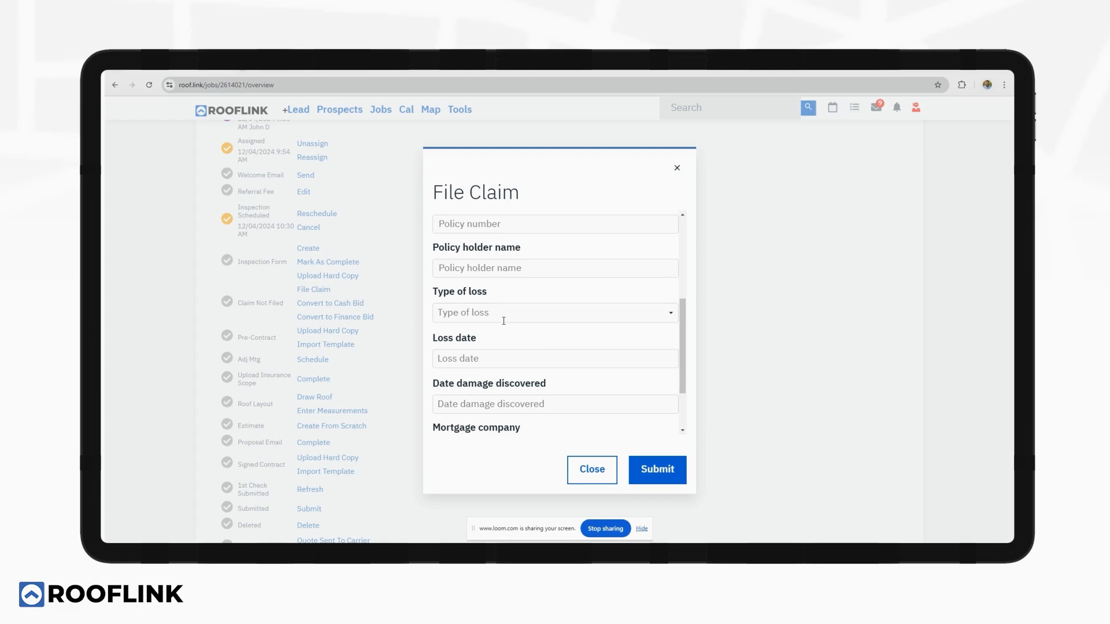
Set loss type Hail and damage discovered December 3, 2024 at 8:00 AM, then submit.
left_click(503, 312)
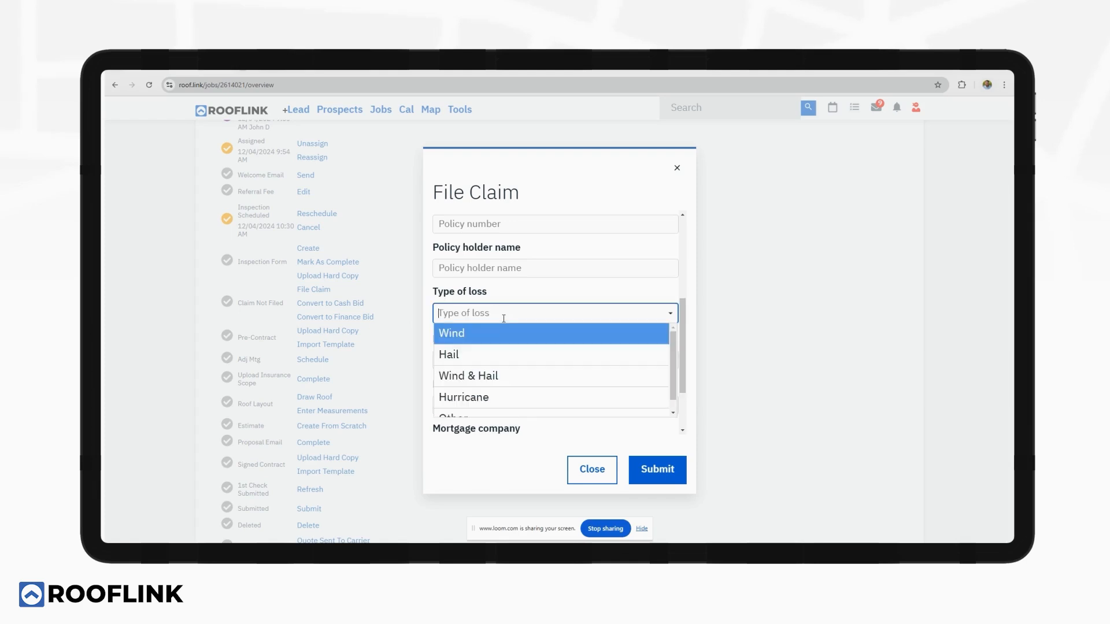
left_click(486, 355)
left_click(488, 356)
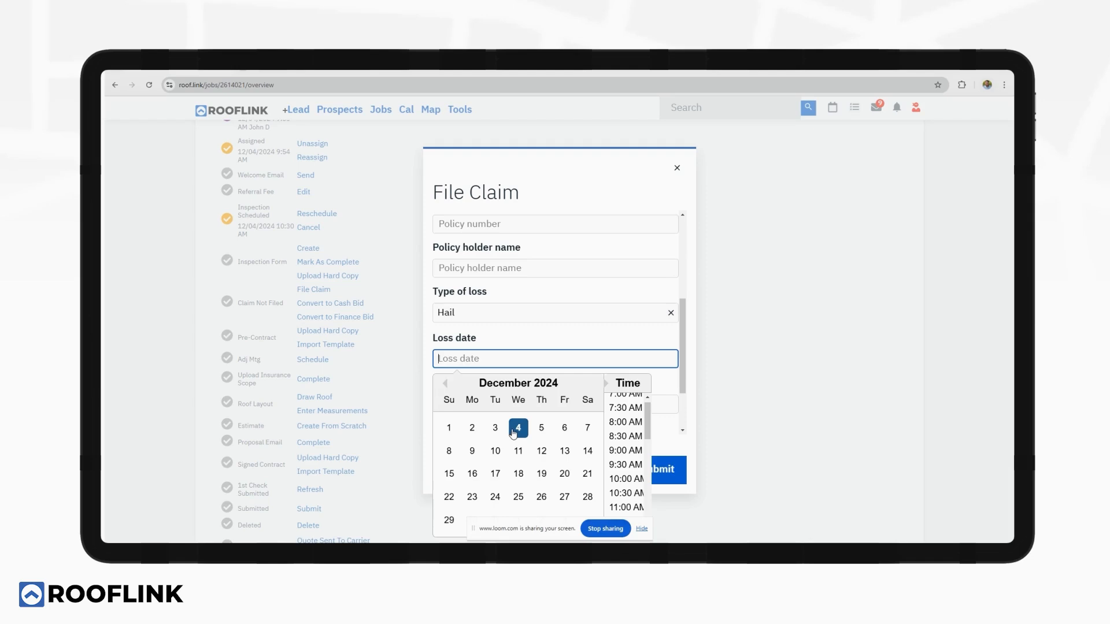
left_click(527, 344)
left_click(483, 402)
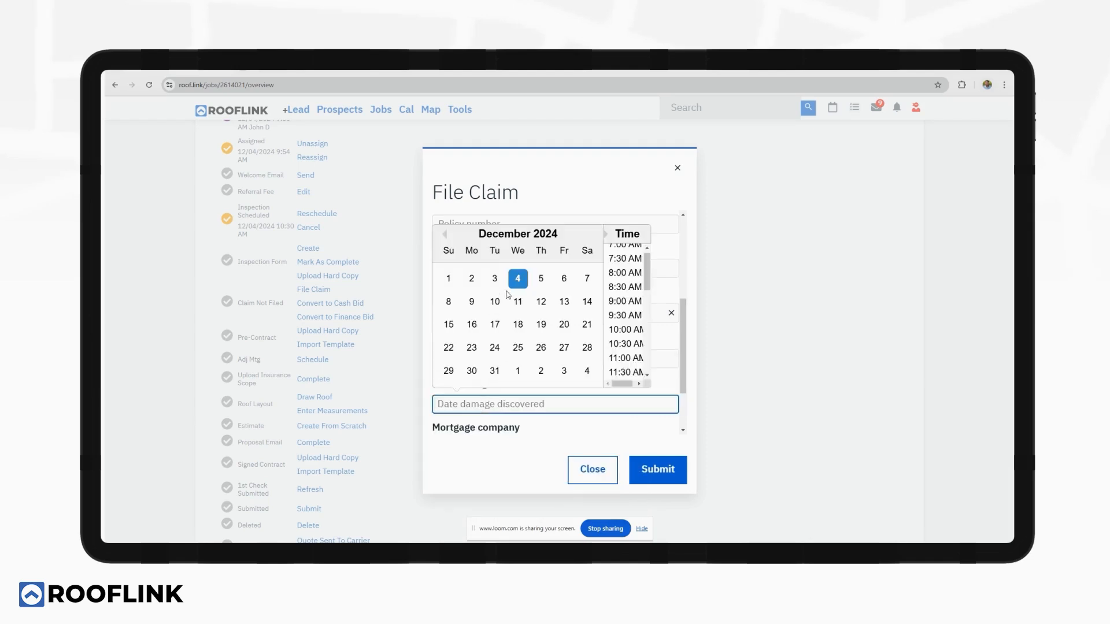
left_click(494, 278)
left_click(625, 272)
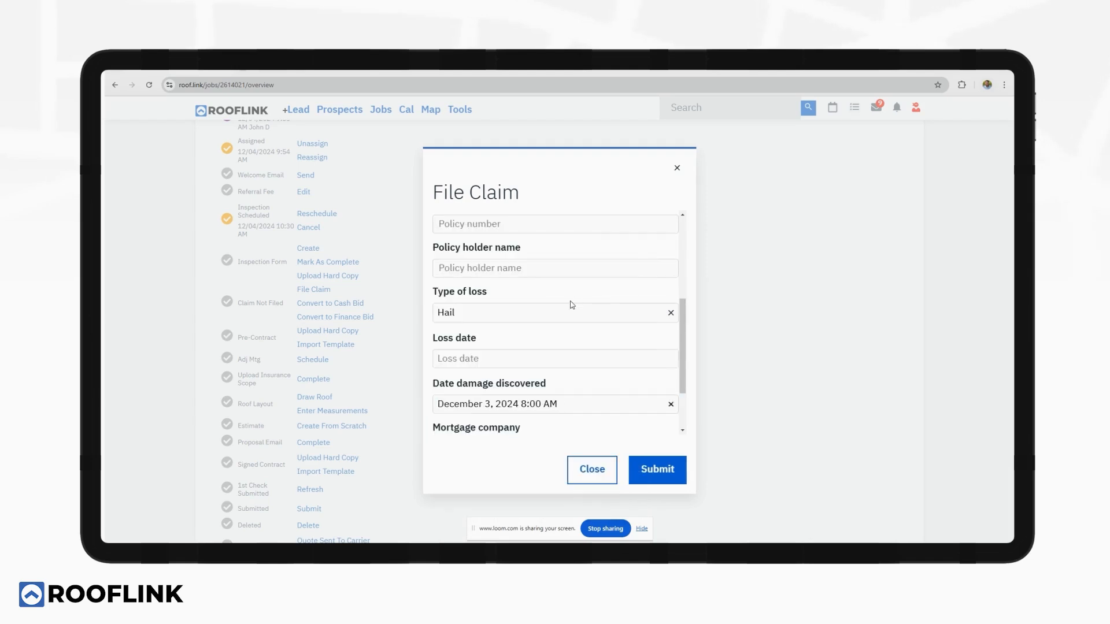
scroll(568, 315, "down", 2)
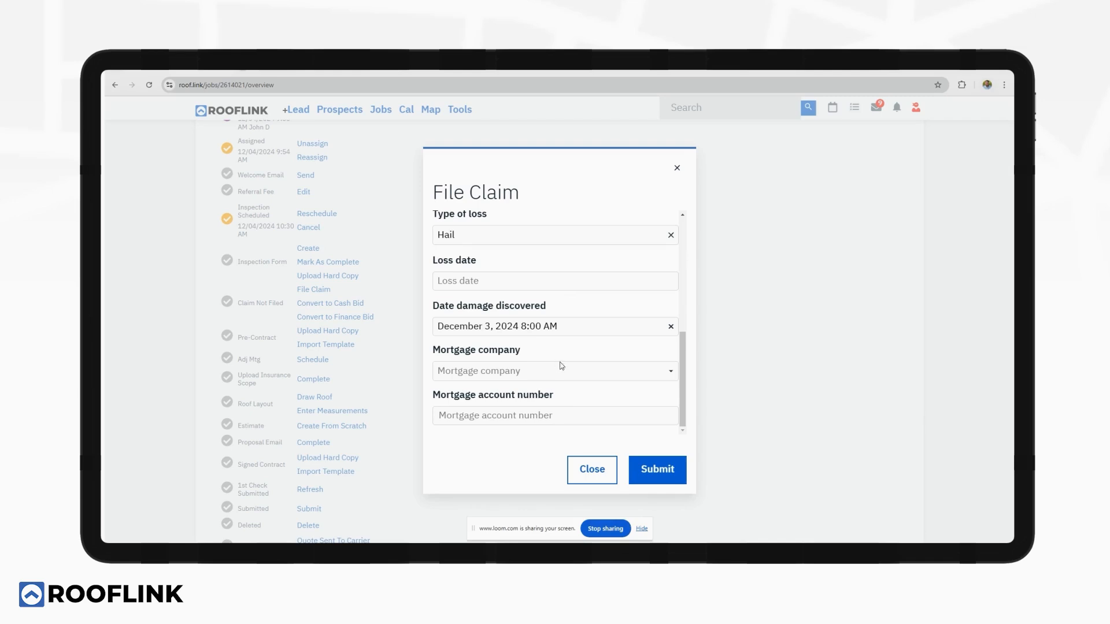
left_click(651, 480)
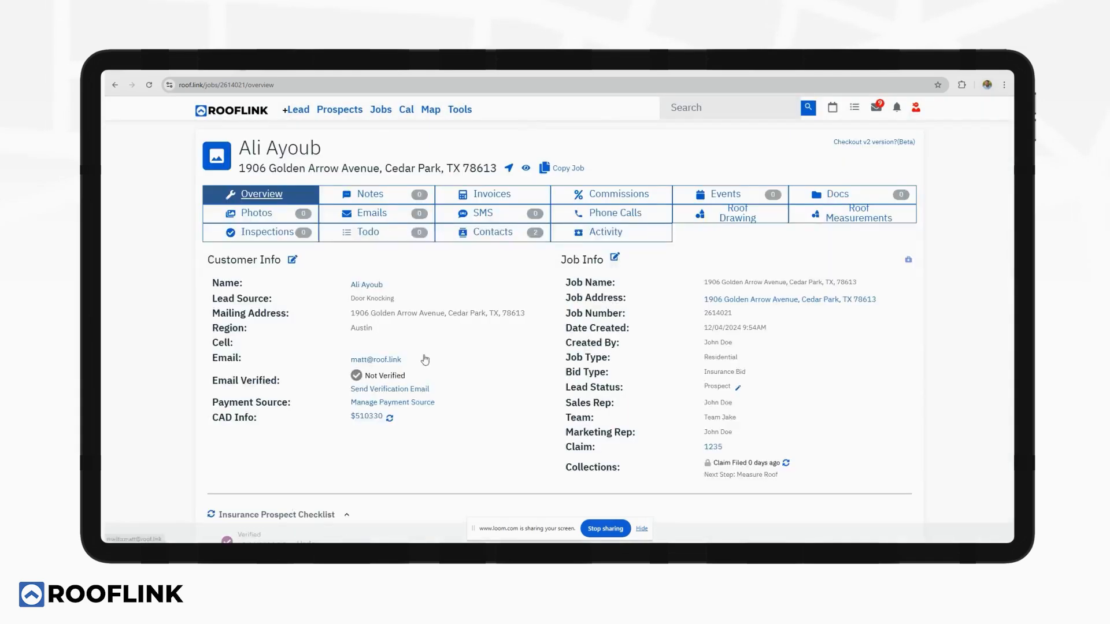
Import the Pre-Contract/ Contingency template under Pre-Contract and dismiss the preparing message.
scroll(445, 349, "down", 10)
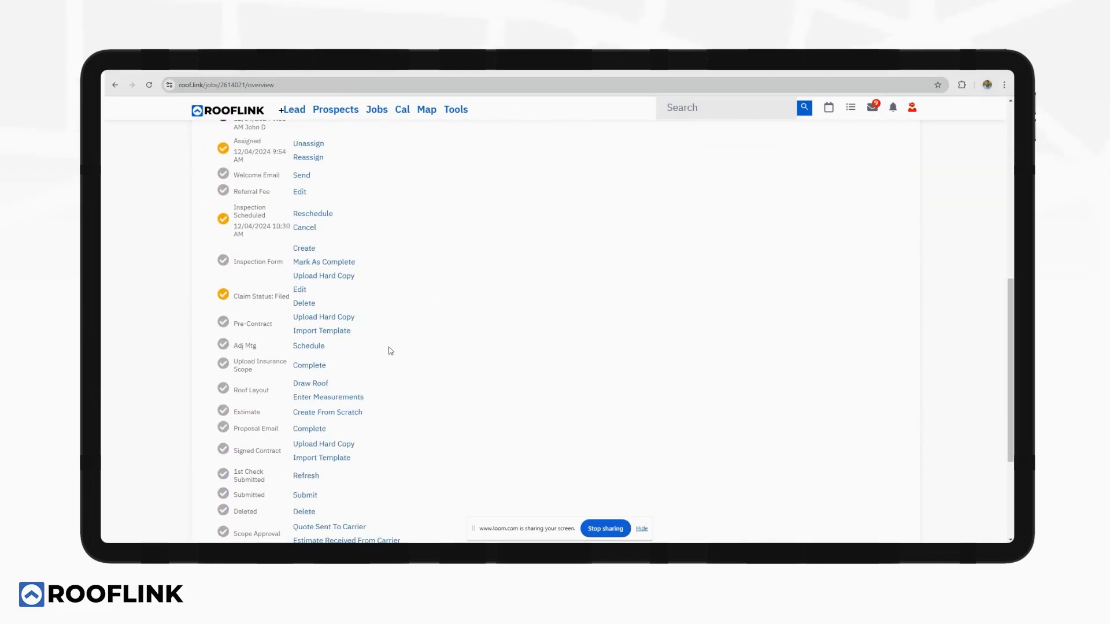
left_click(319, 330)
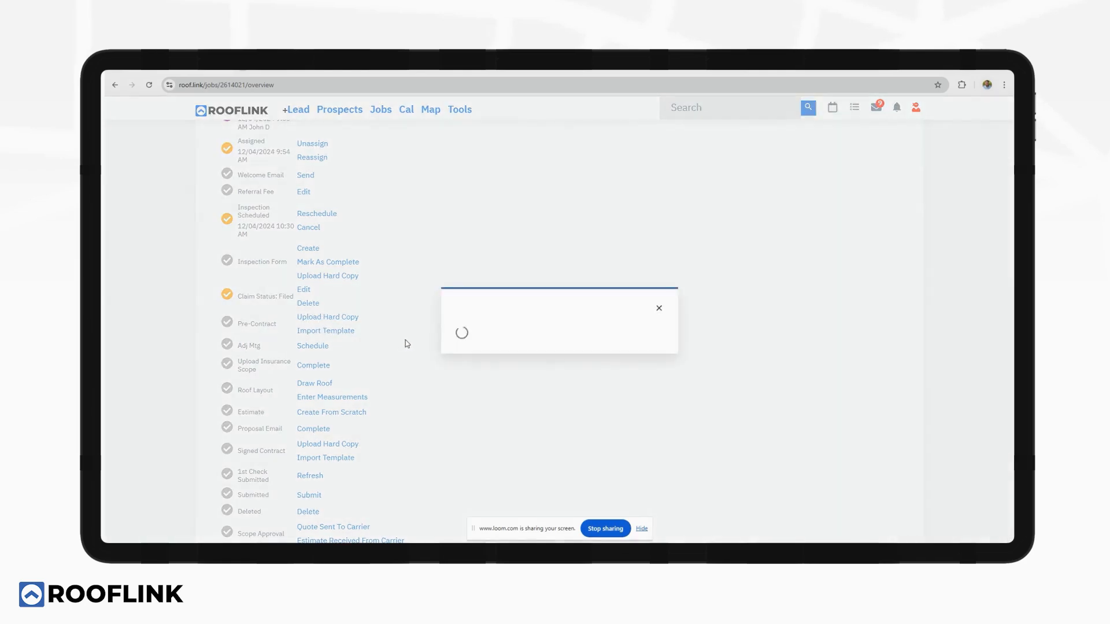
left_click(518, 279)
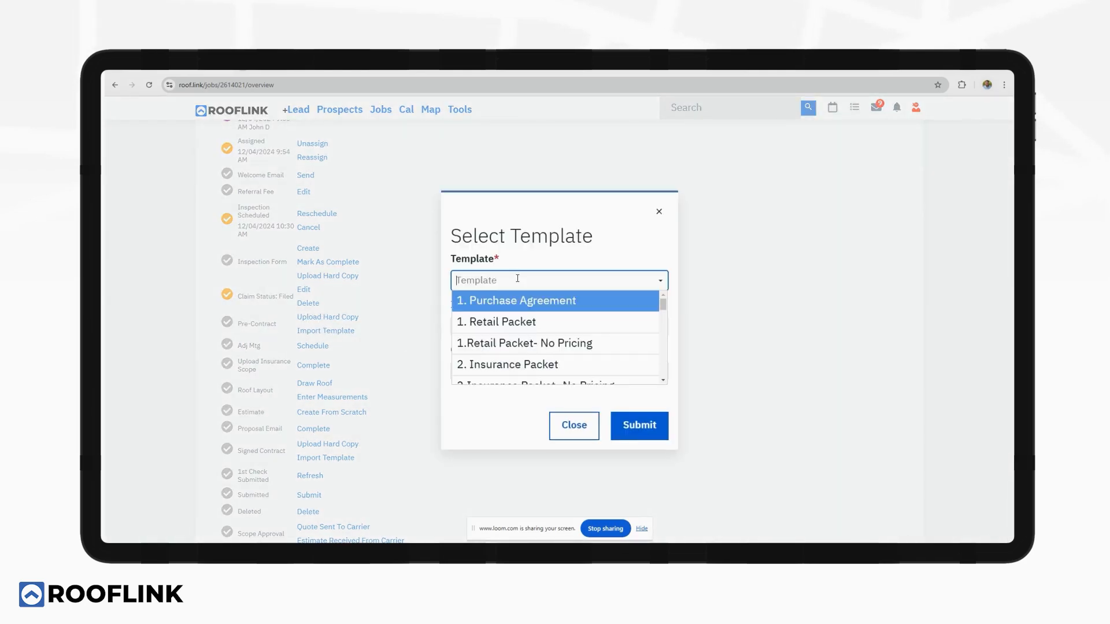
scroll(511, 306, "down", 5)
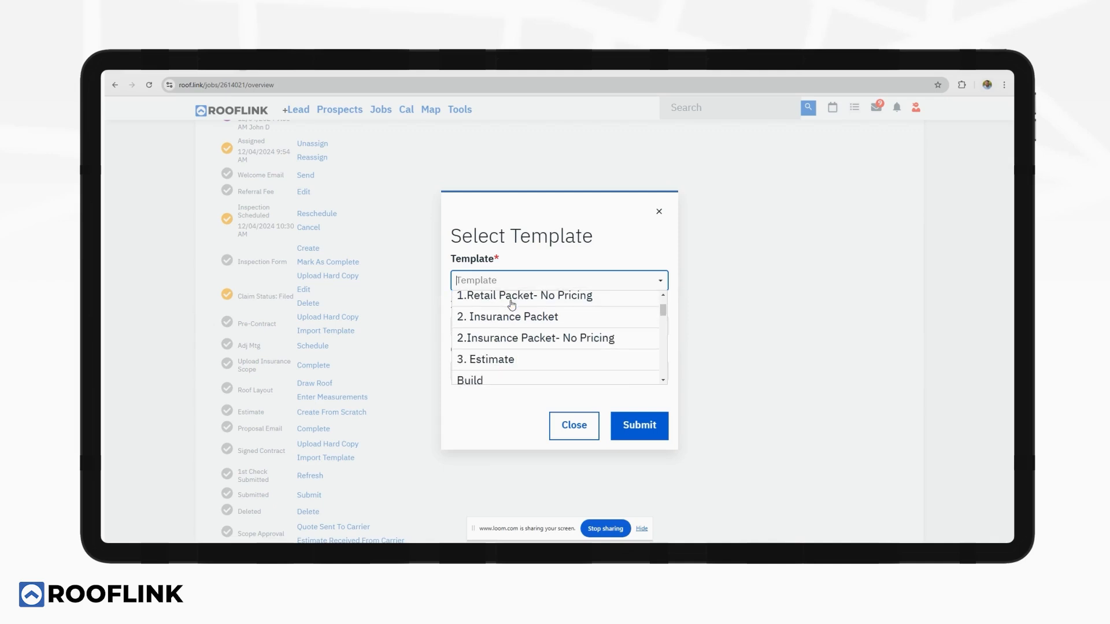
scroll(512, 318, "down", 3)
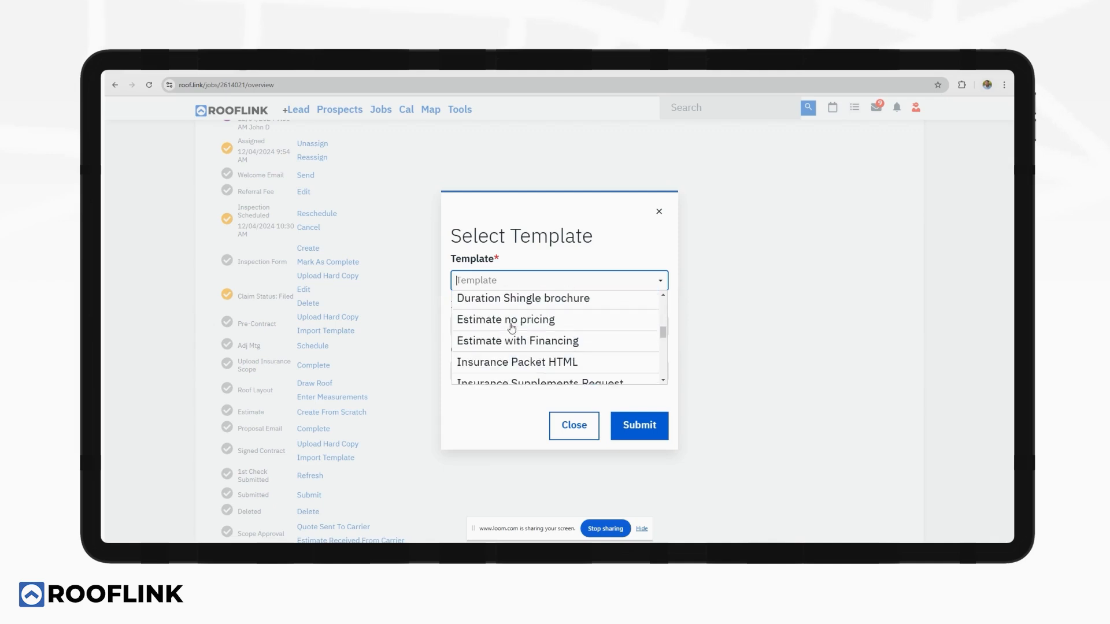
scroll(511, 327, "down", 5)
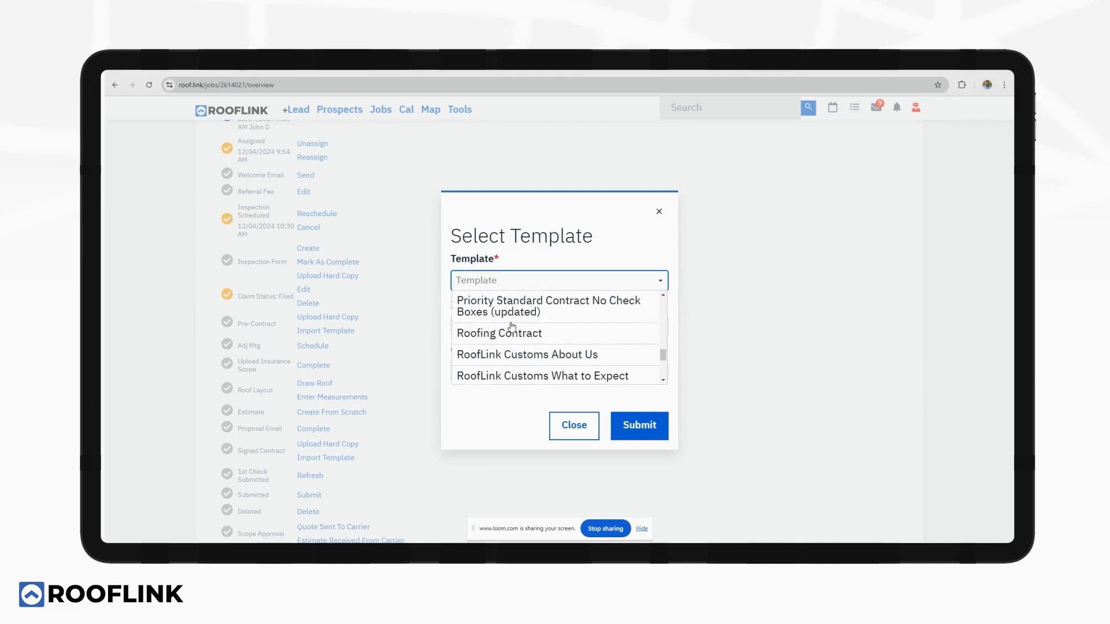
left_click(511, 326)
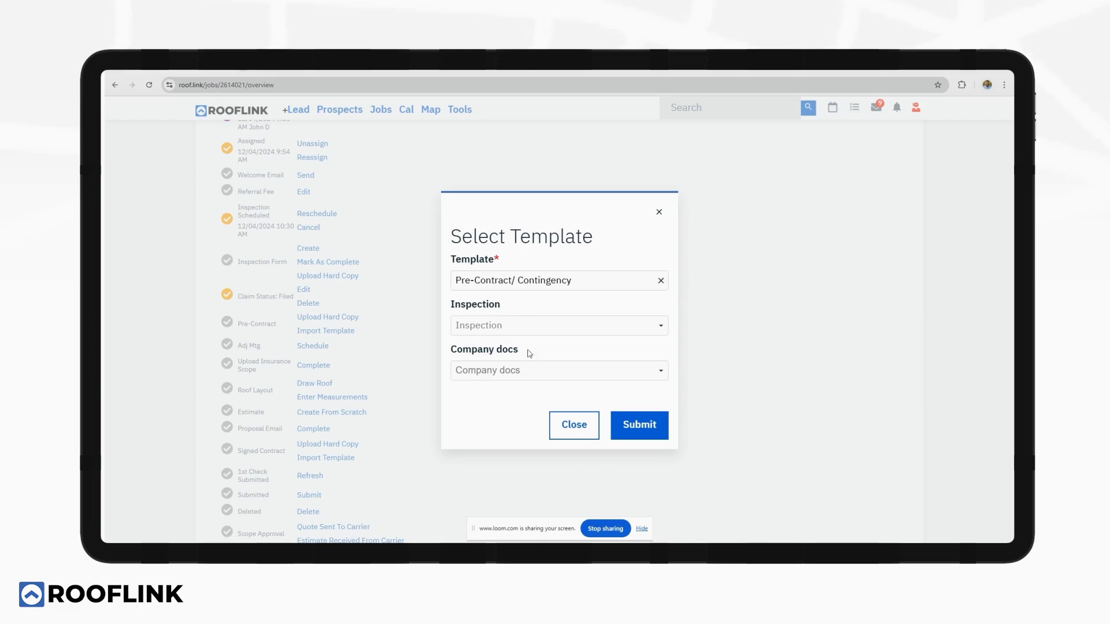
left_click(638, 424)
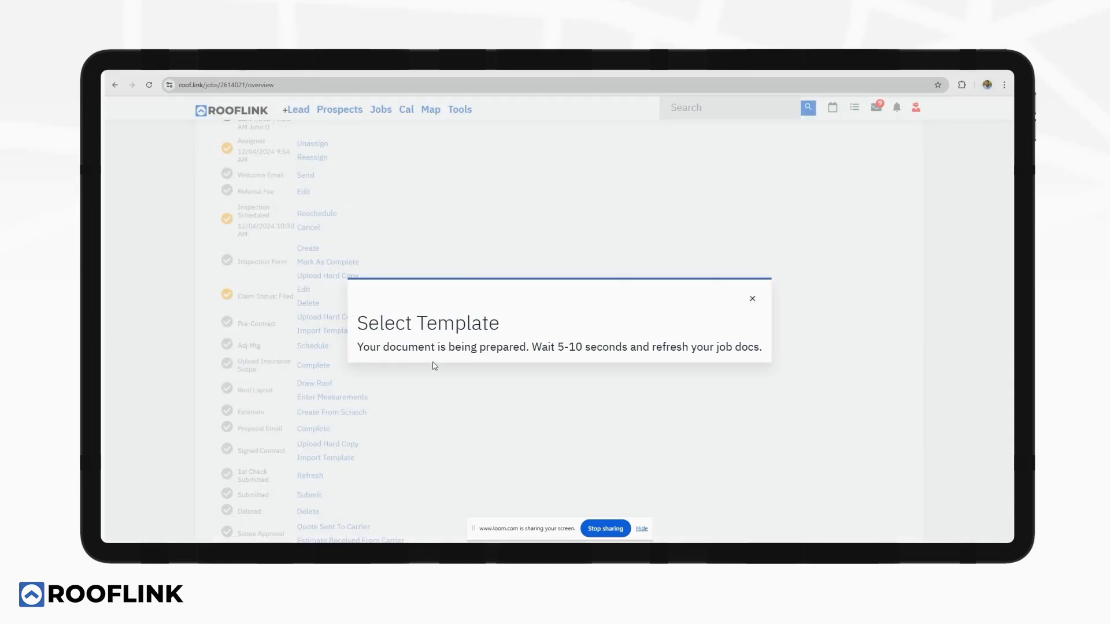
left_click(752, 299)
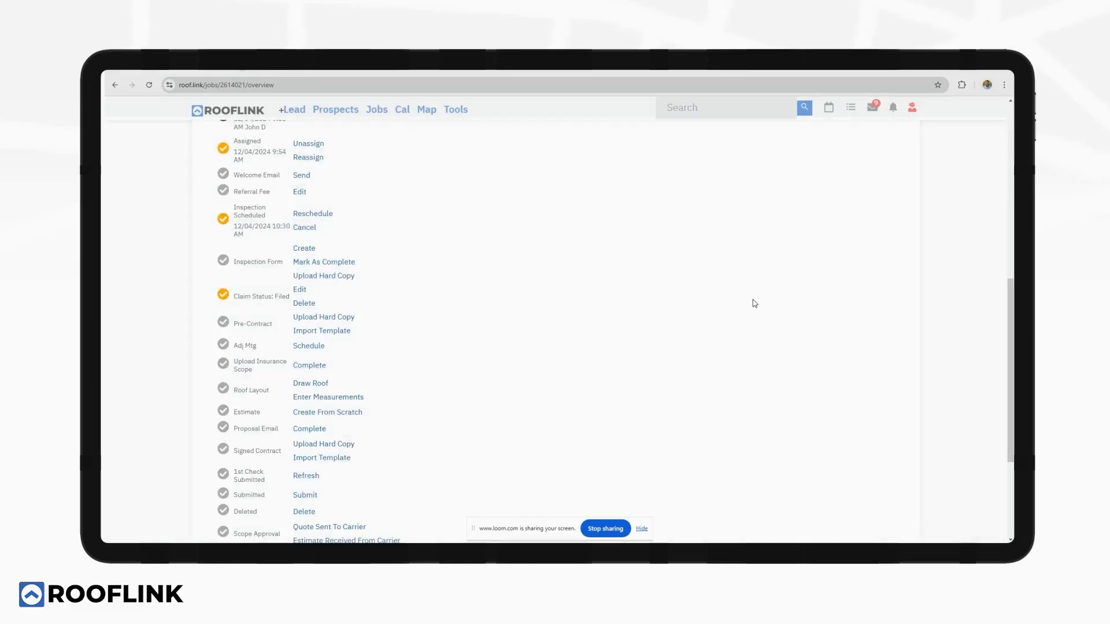
Preview the generated pre-contract contingency PDF in the job's Docs tab.
scroll(714, 305, "up", 10)
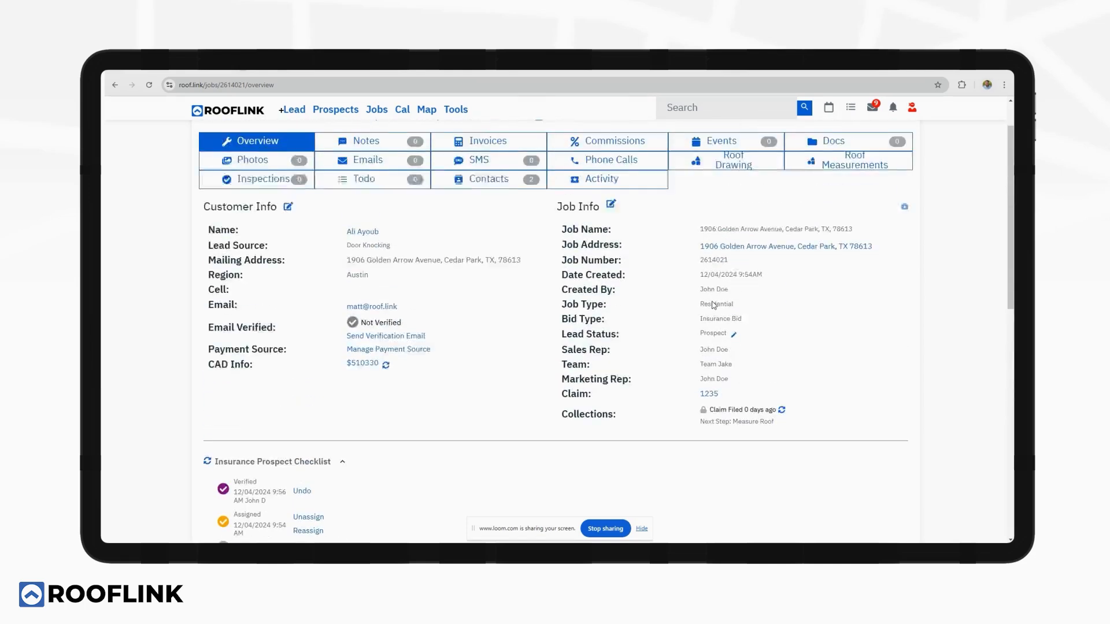
left_click(867, 192)
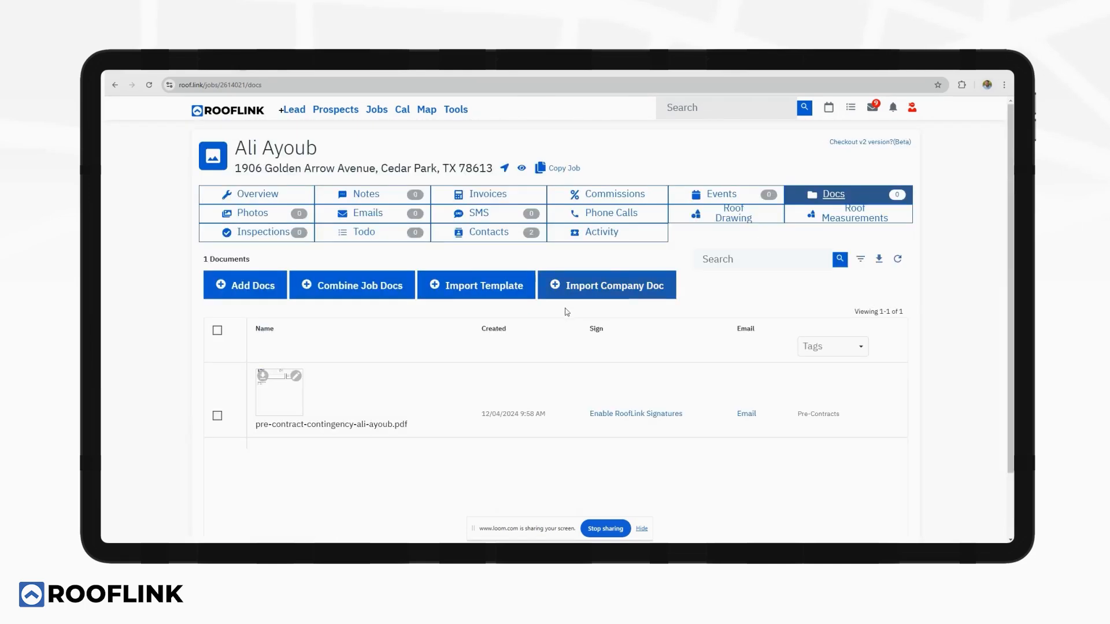
left_click(263, 409)
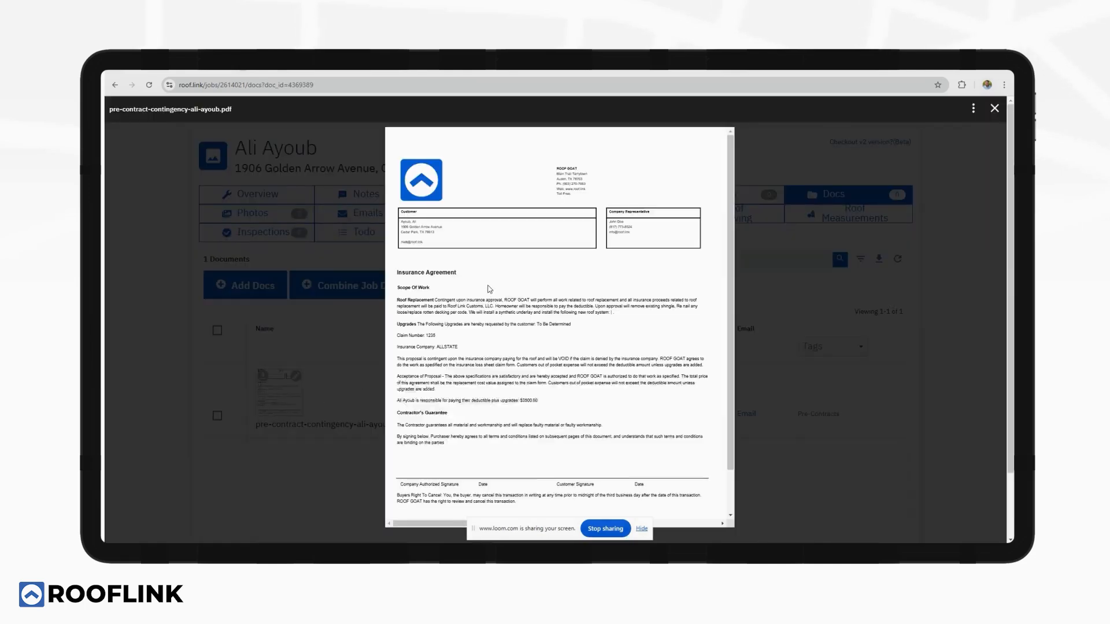
scroll(488, 343, "down", 2)
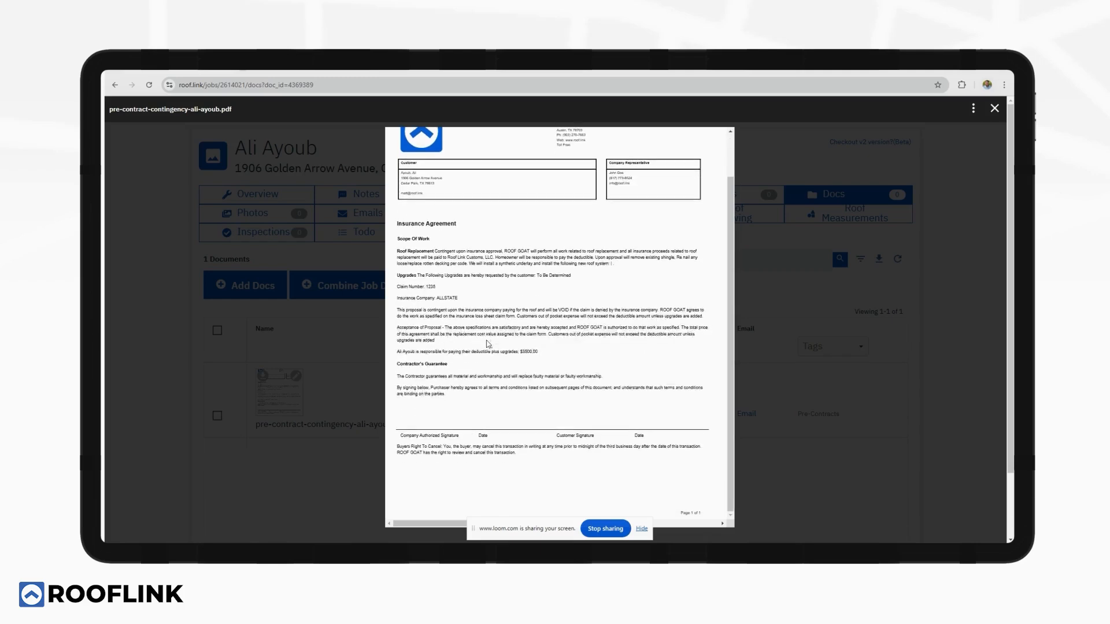
left_click(992, 108)
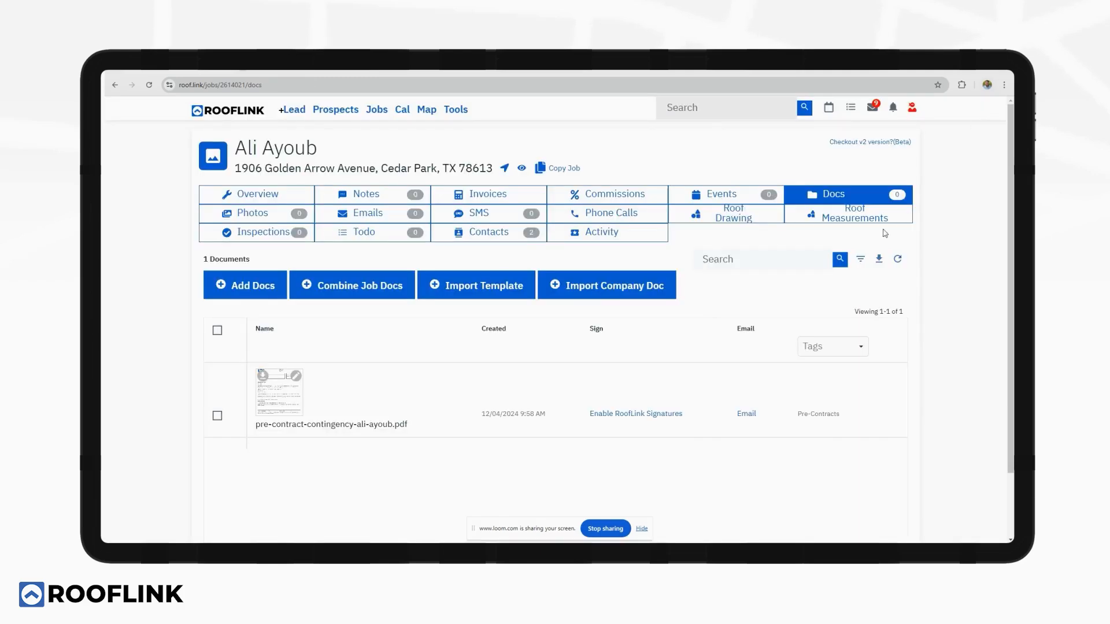
Enable RoofLink Signatures on the pre-contract PDF for the rep and customer.
left_click(649, 414)
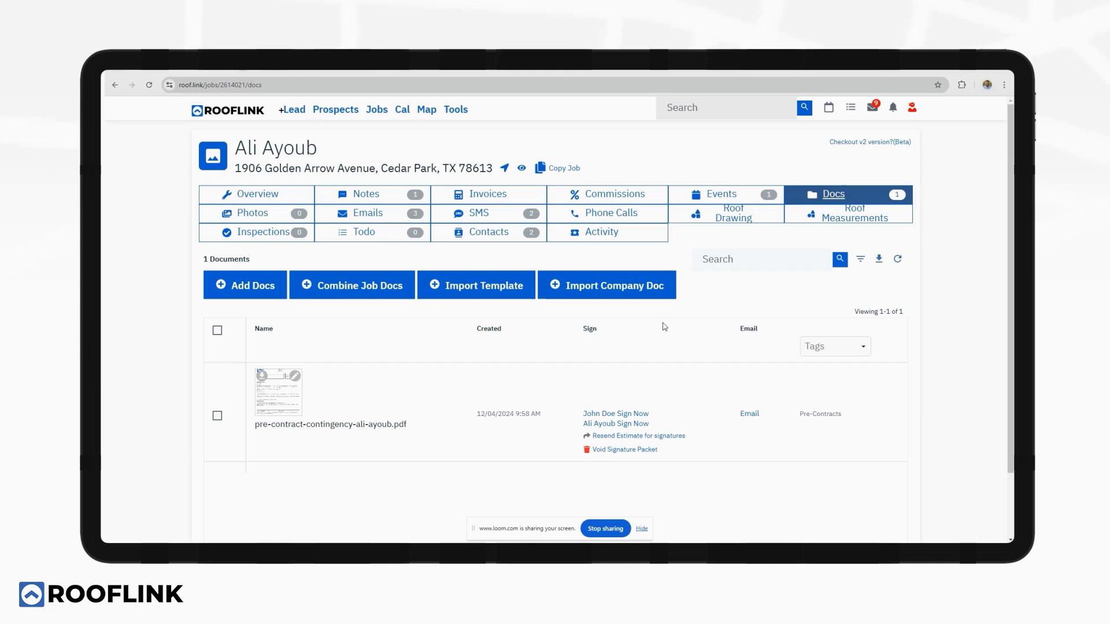
scroll(663, 328, "down", 2)
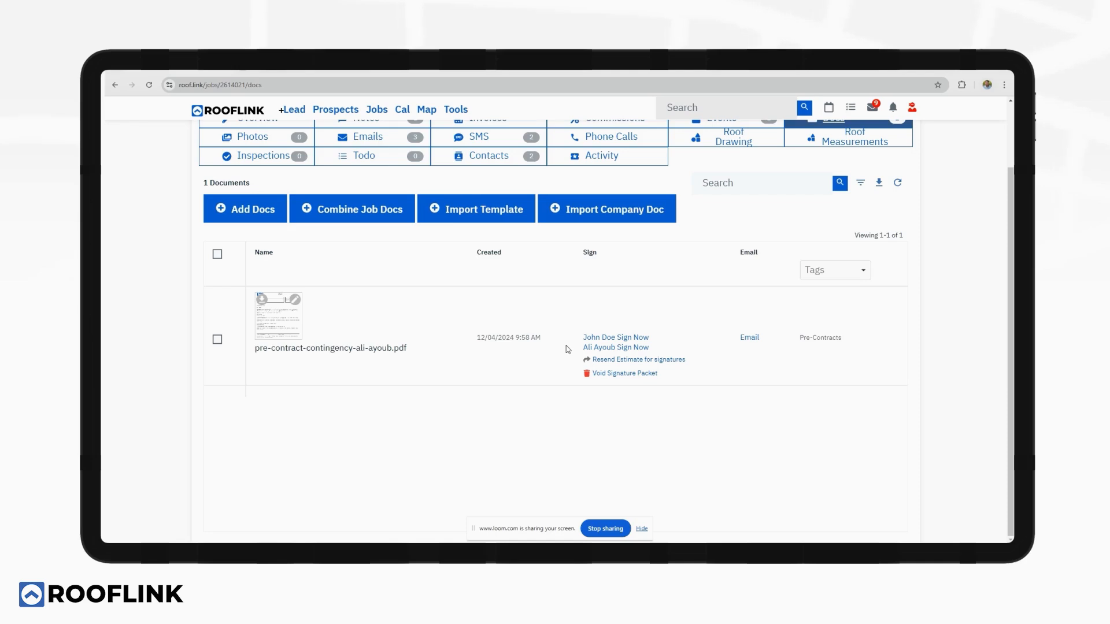
scroll(493, 309, "up", 2)
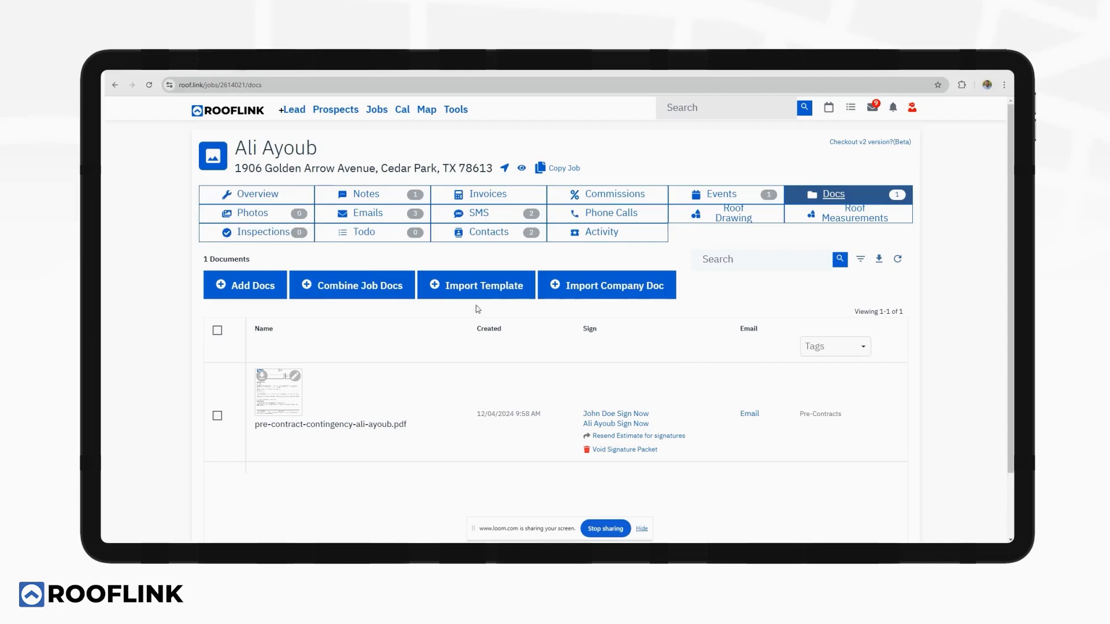
From the job Overview checklist, launch Draw Roof under Roof Layout to reach the satellite map.
left_click(280, 194)
scroll(354, 304, "down", 8)
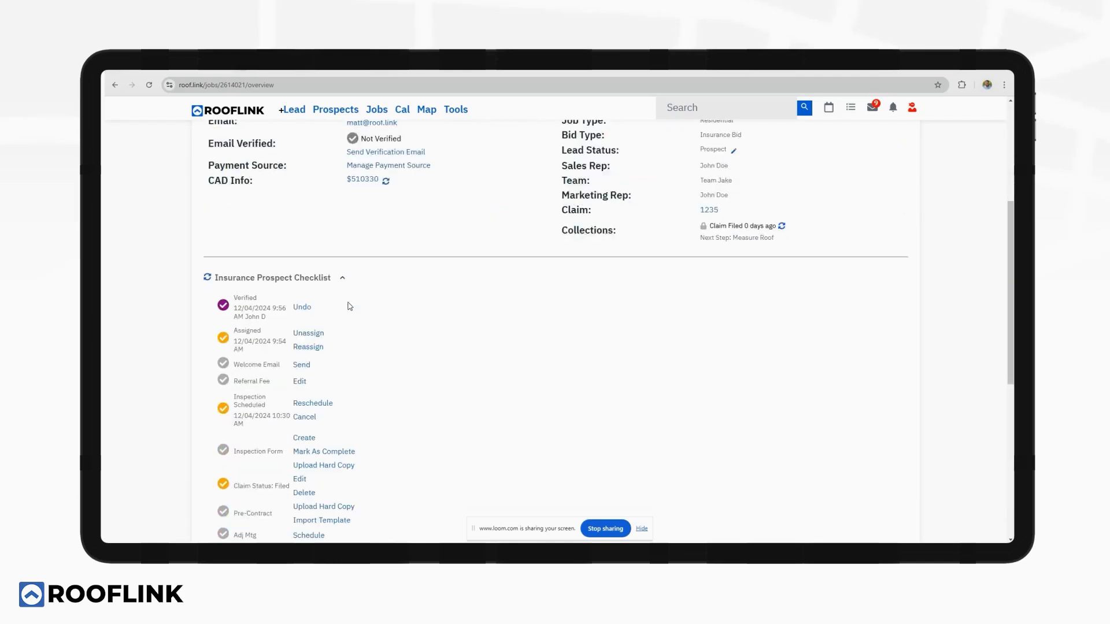
scroll(358, 303, "down", 2)
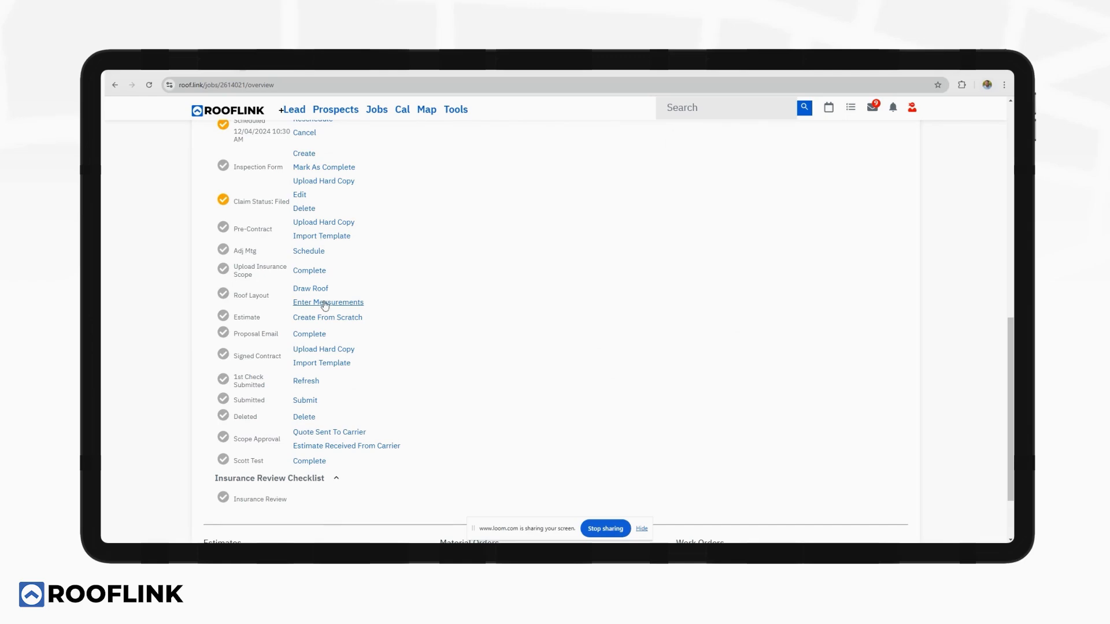
left_click(311, 289)
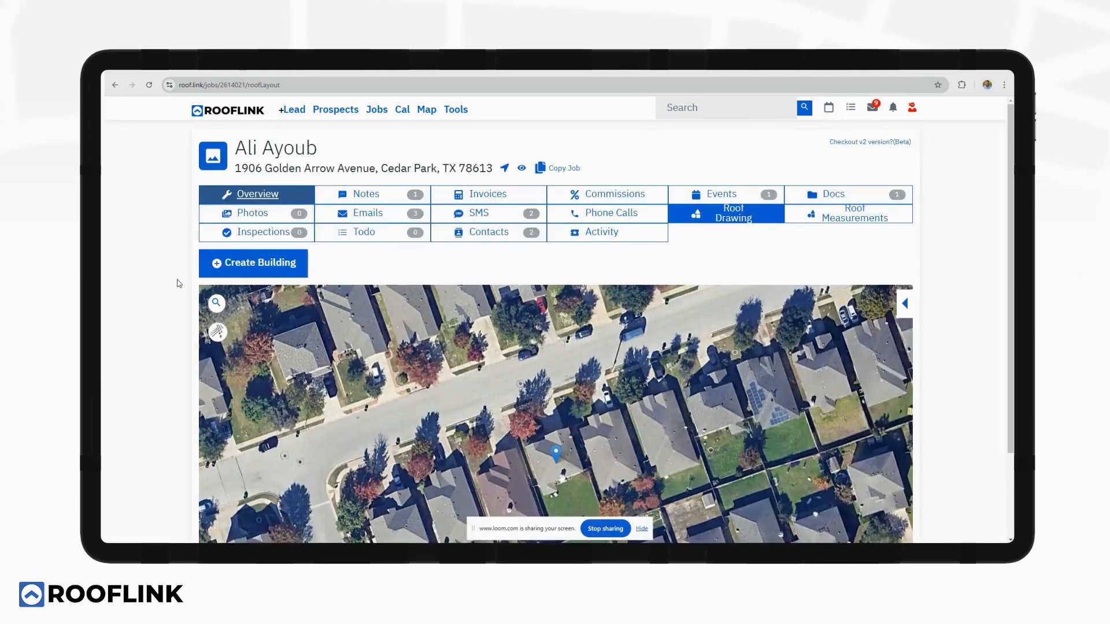
Trace the house's outline corners on the satellite map and set the edge types.
scroll(173, 280, "down", 2)
scroll(558, 370, "up", 1)
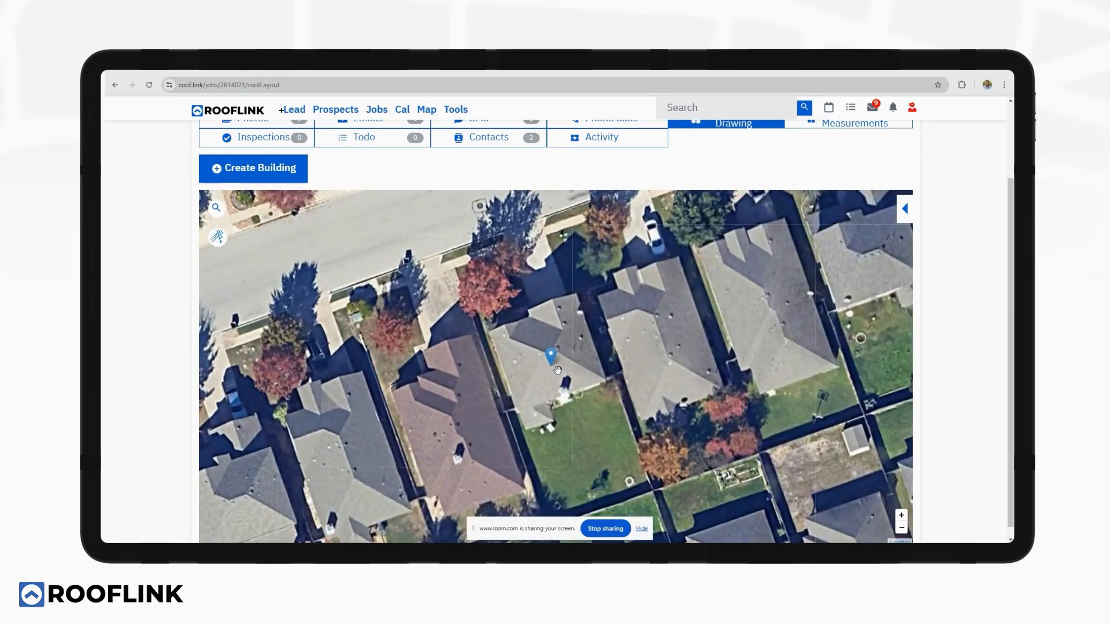
left_click(279, 173)
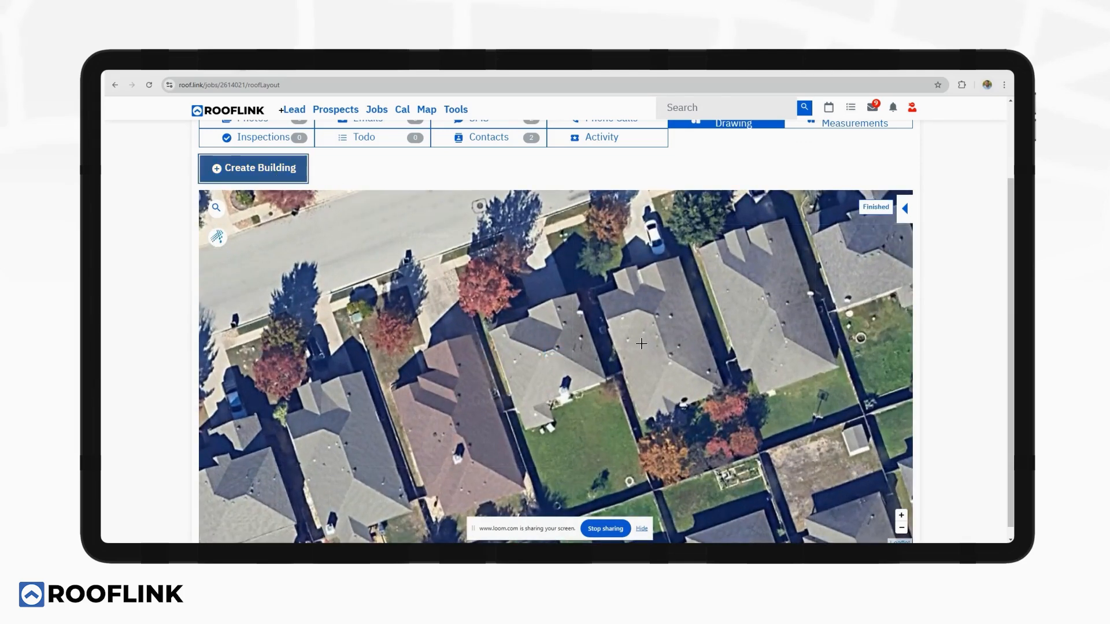
left_click(576, 293)
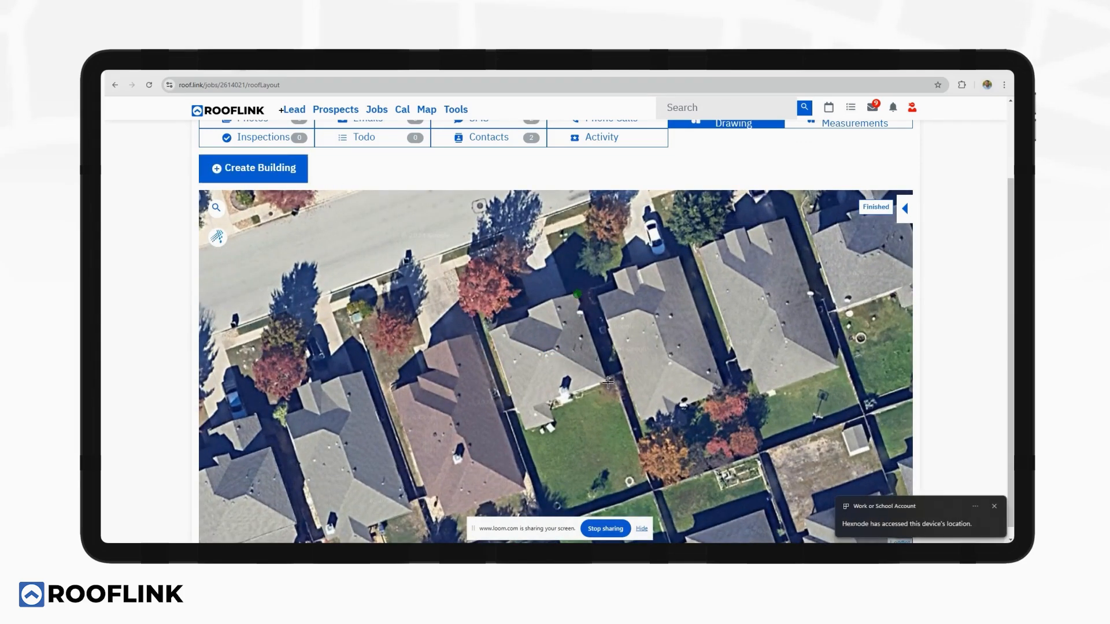
left_click(605, 379)
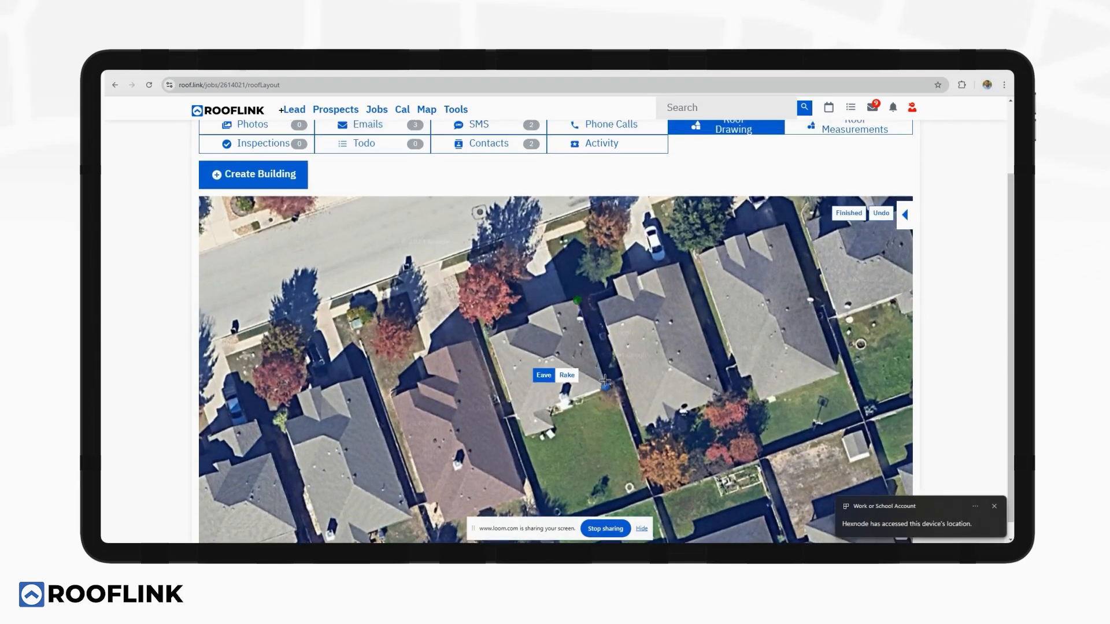
left_click(548, 409)
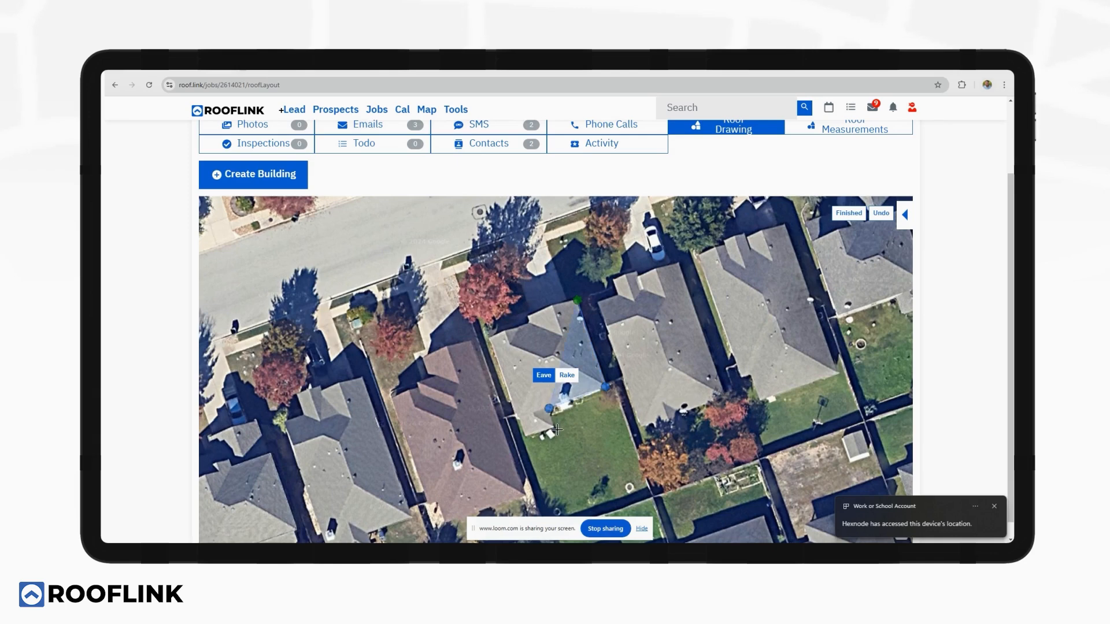
left_click(554, 429)
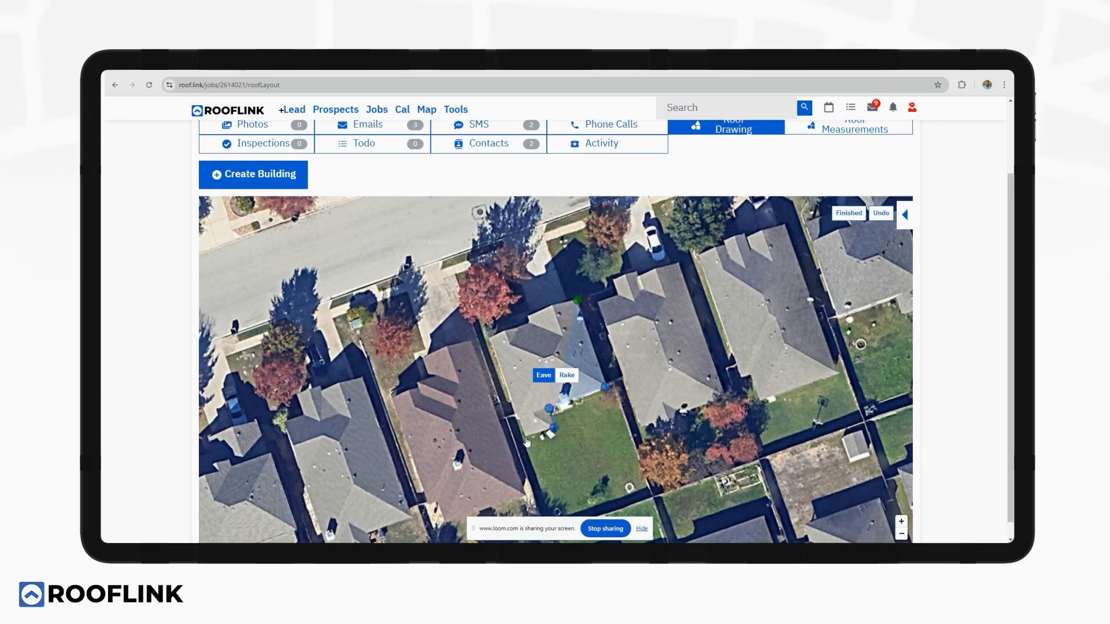
left_click(526, 437)
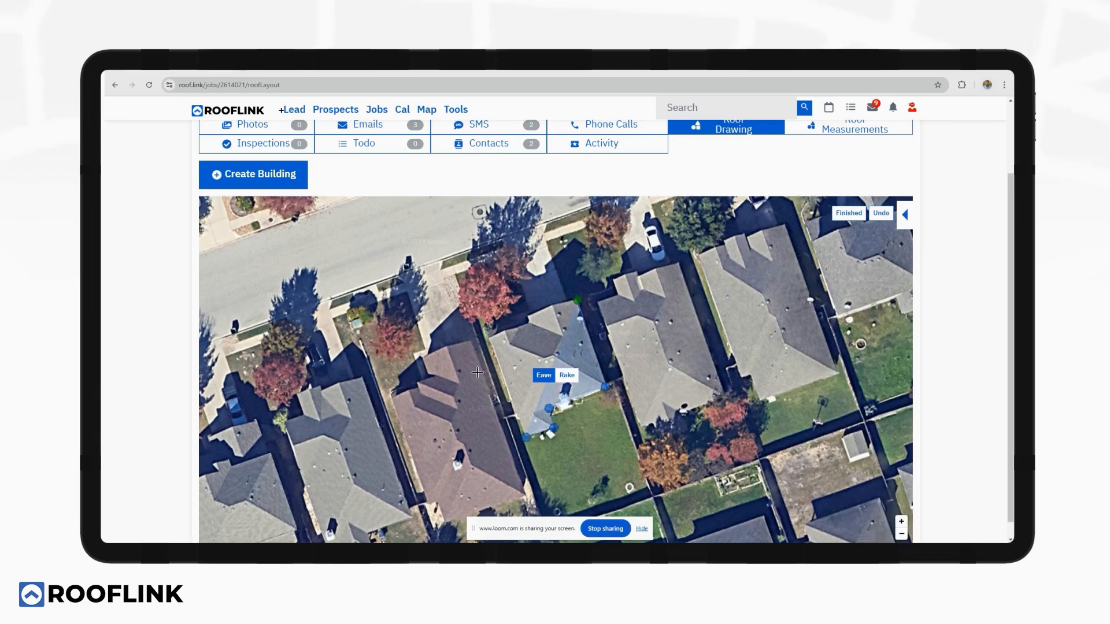
left_click(490, 337)
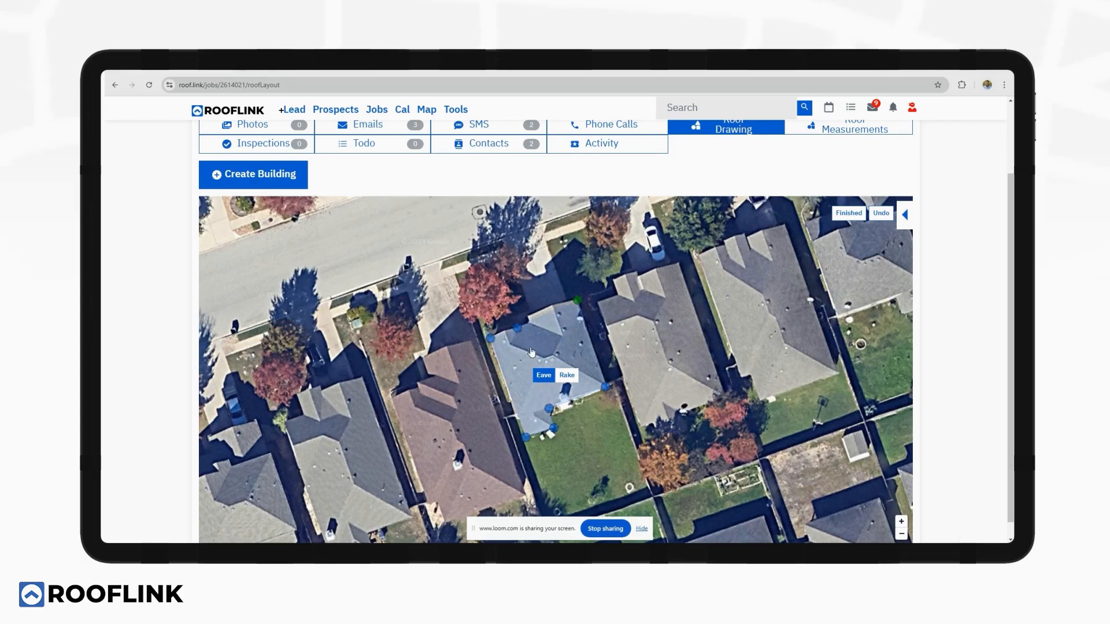
left_click(567, 375)
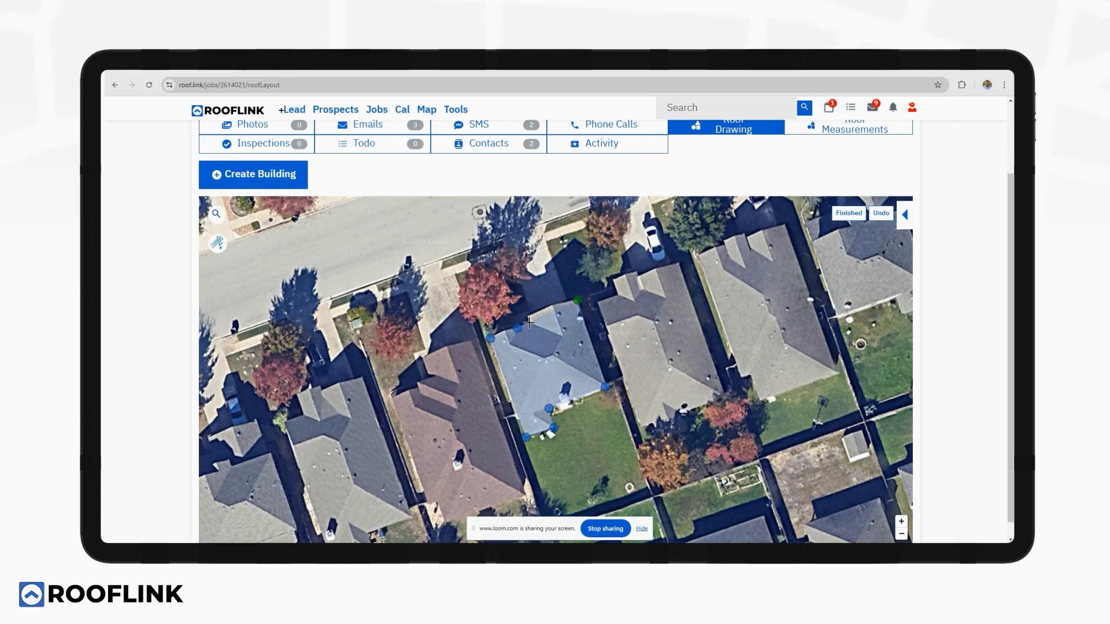
left_click(530, 327)
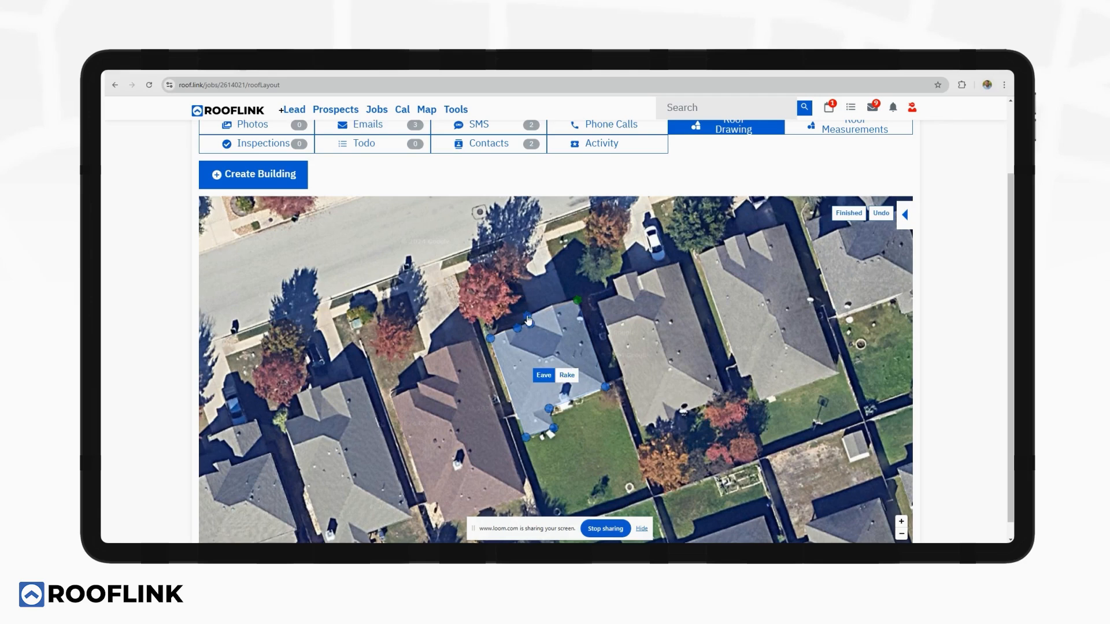
left_click(568, 375)
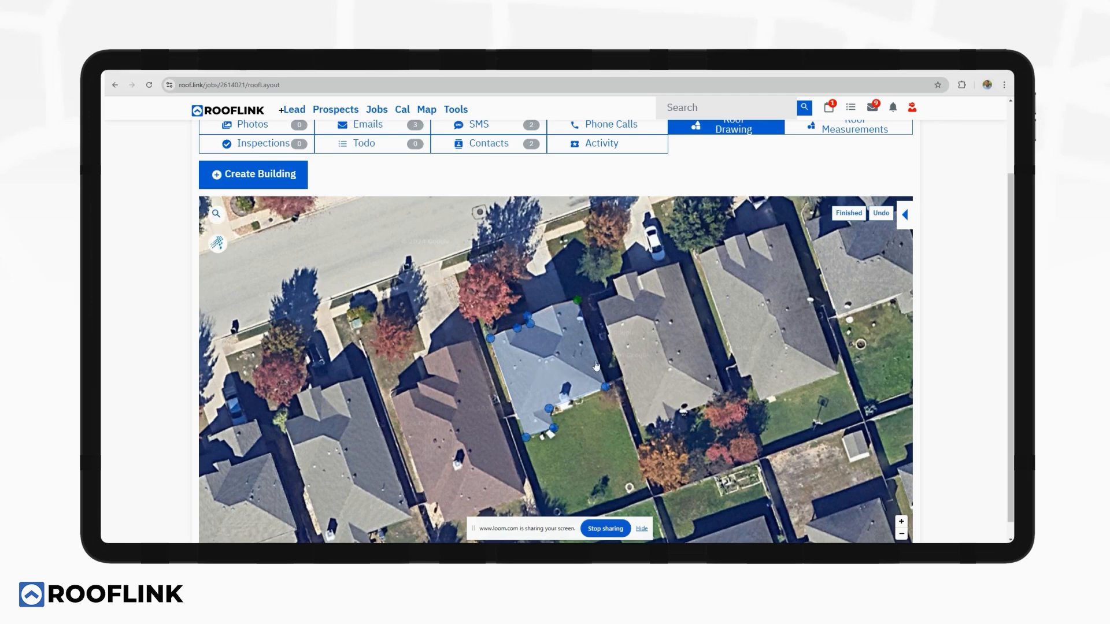
Create the building House with 6/12 pitch and 10% waste, then view the address in street view.
left_click(845, 213)
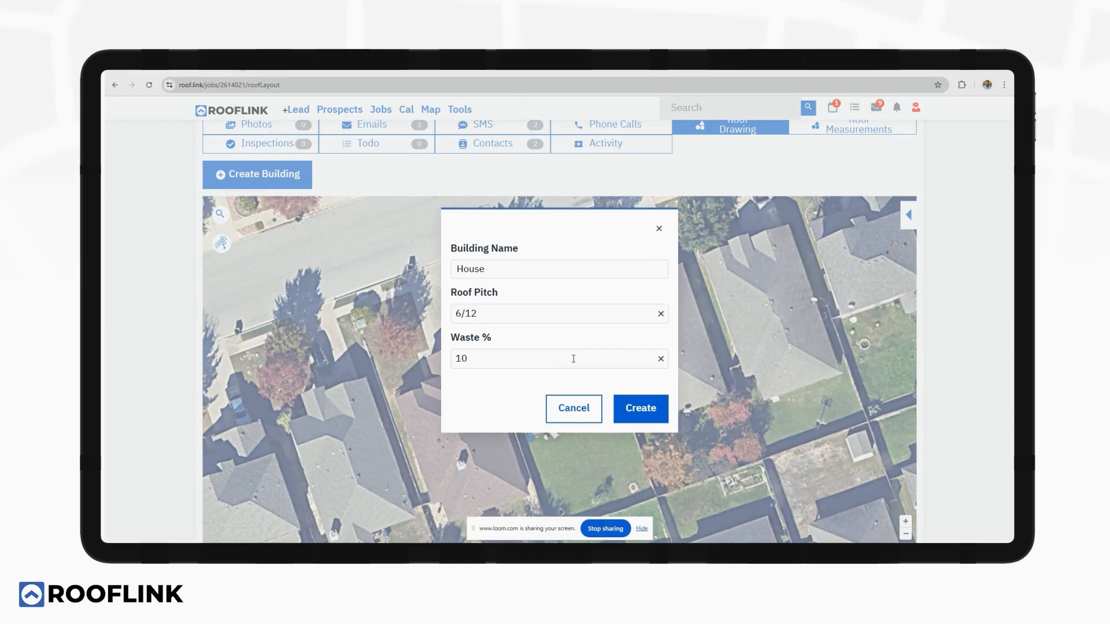
left_click(655, 414)
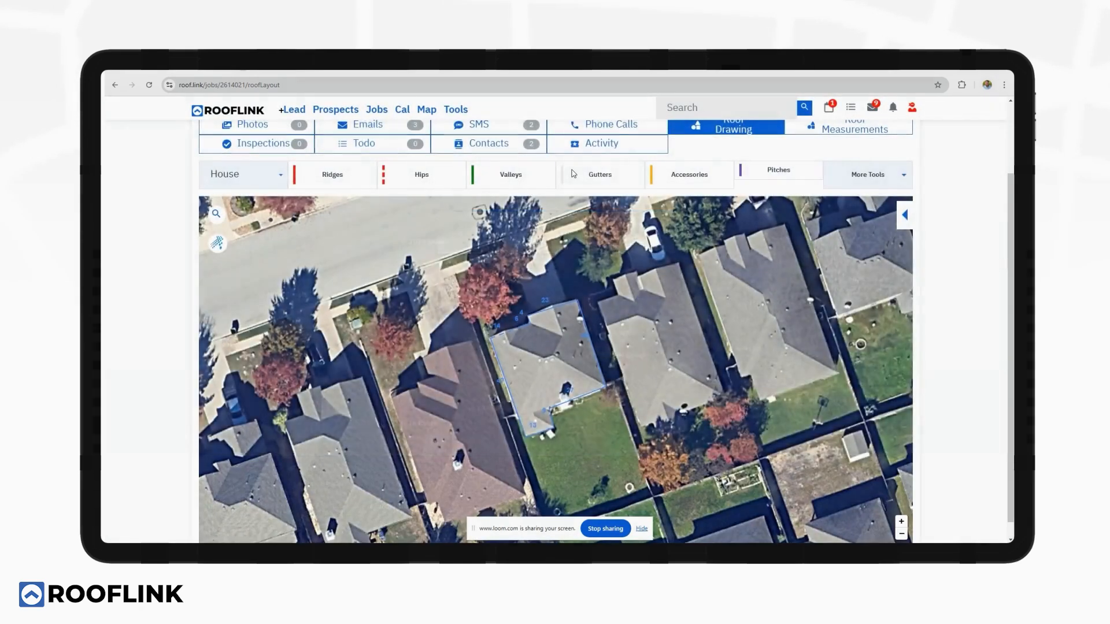
scroll(537, 173, "up", 2)
left_click(522, 170)
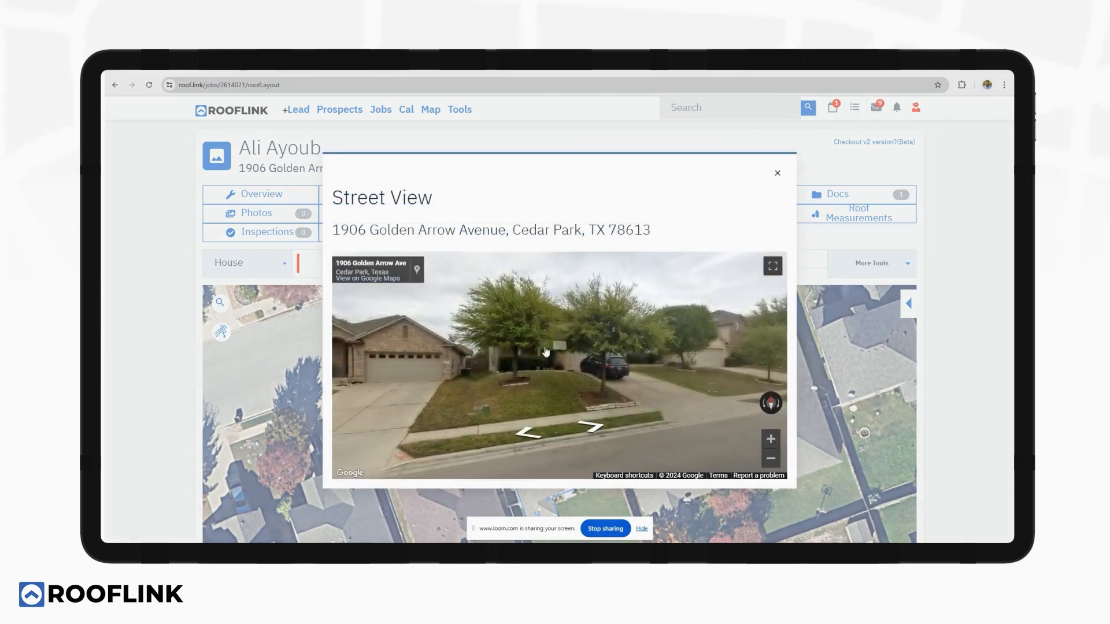
left_click_drag(491, 352, 510, 355)
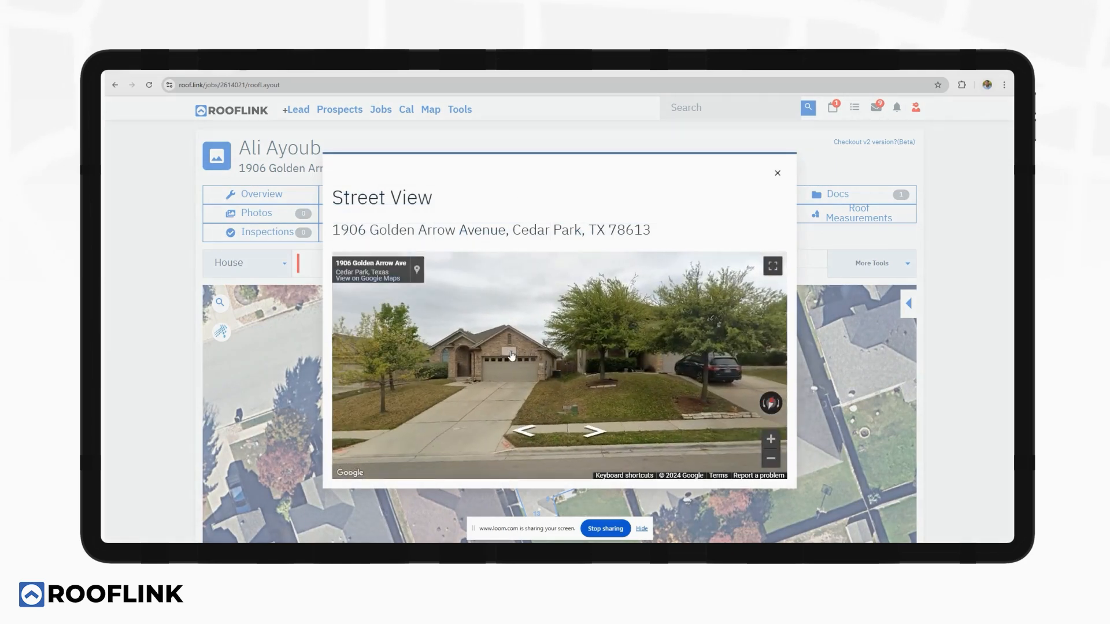
left_click(618, 356)
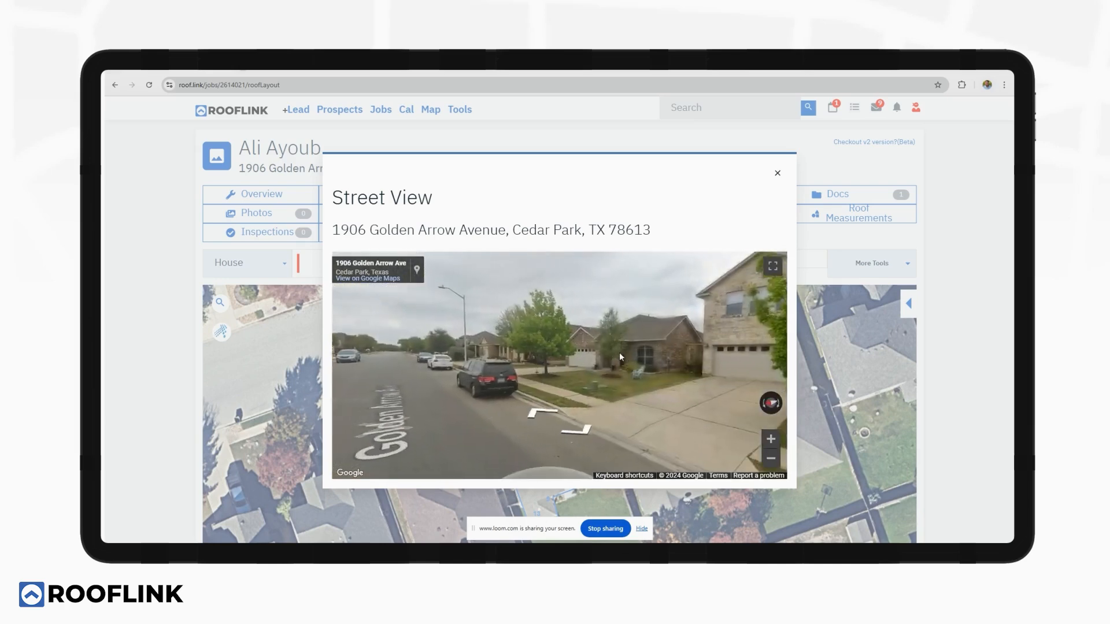
left_click(620, 357)
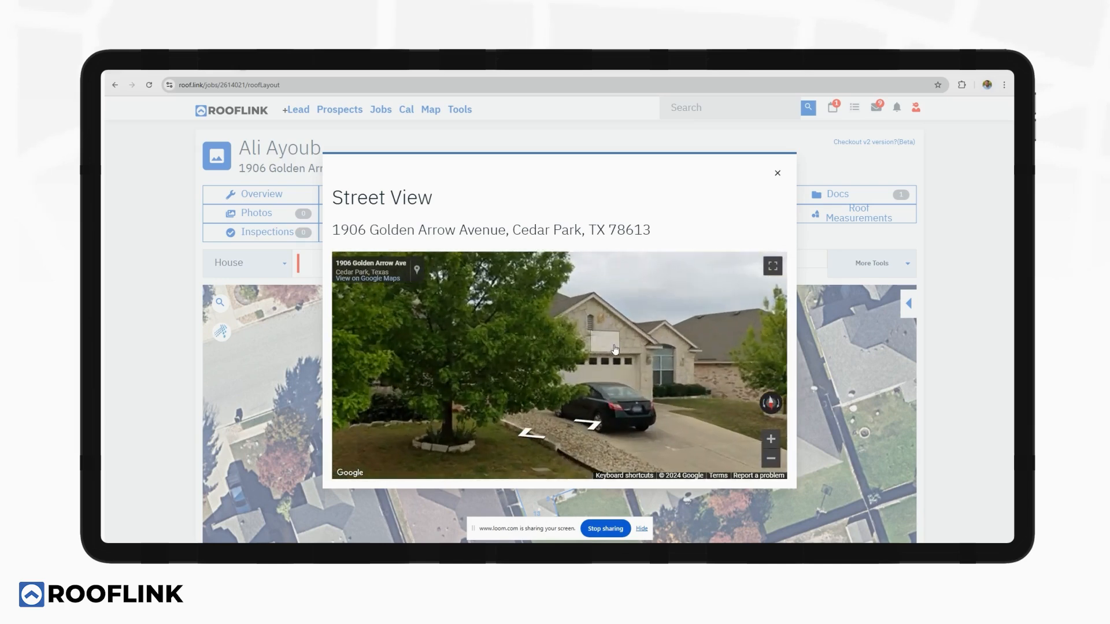
left_click(614, 350)
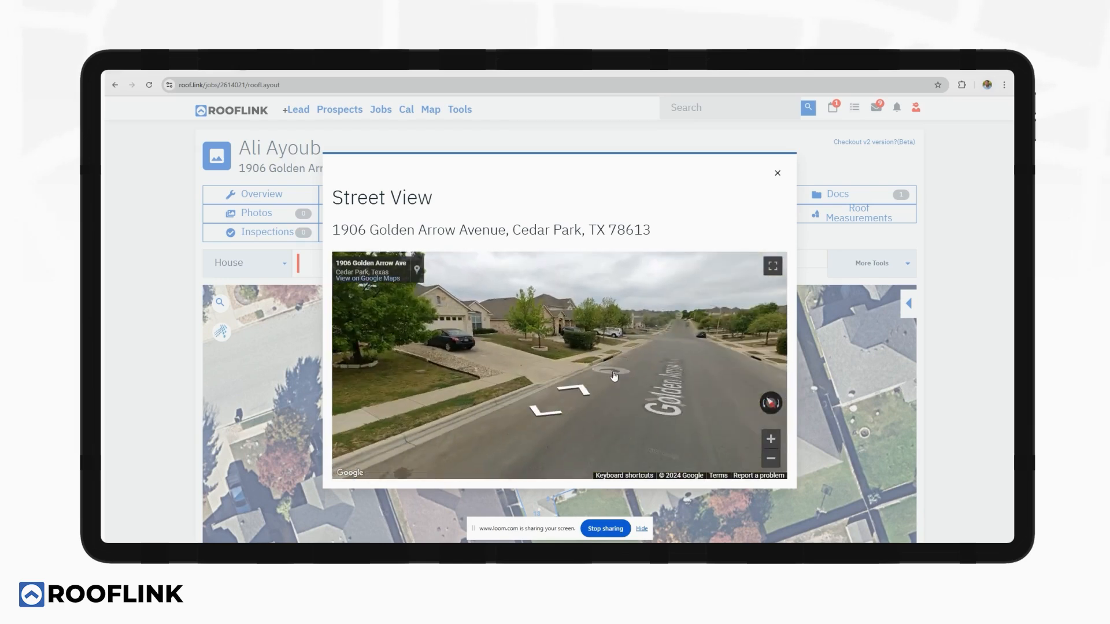
left_click(614, 376)
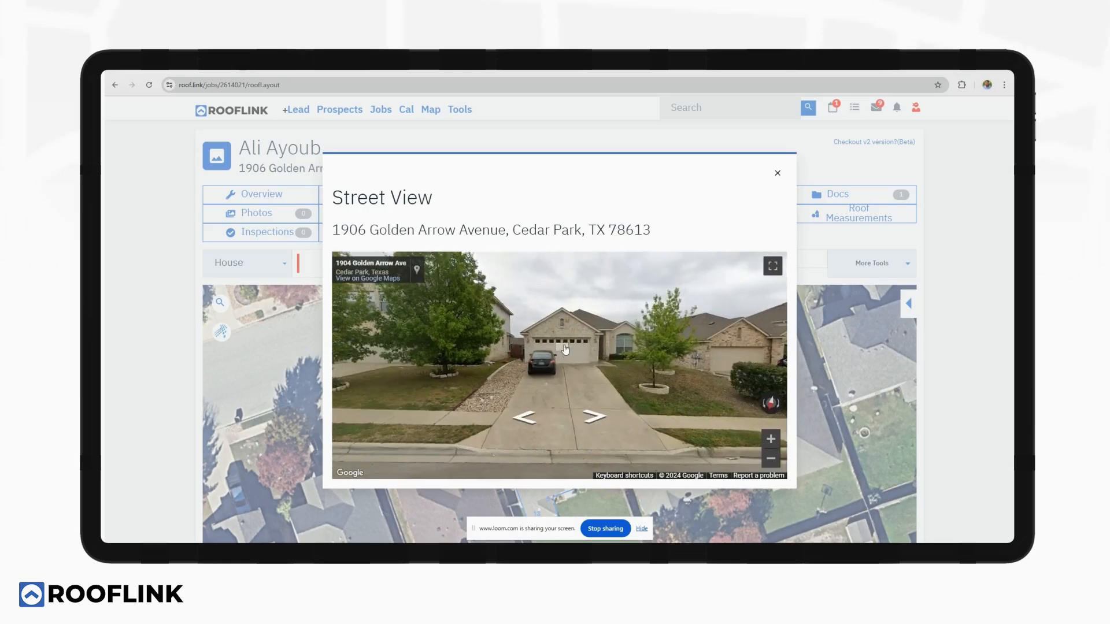
left_click(565, 348)
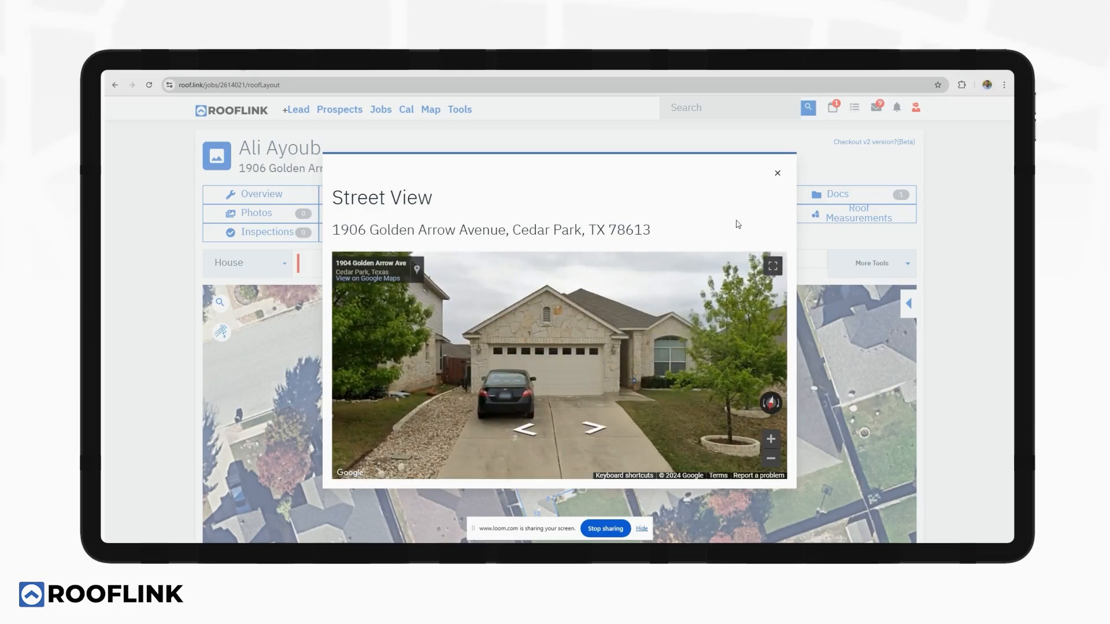
Back on the map, draw the ridge lines across the House roof.
left_click(778, 173)
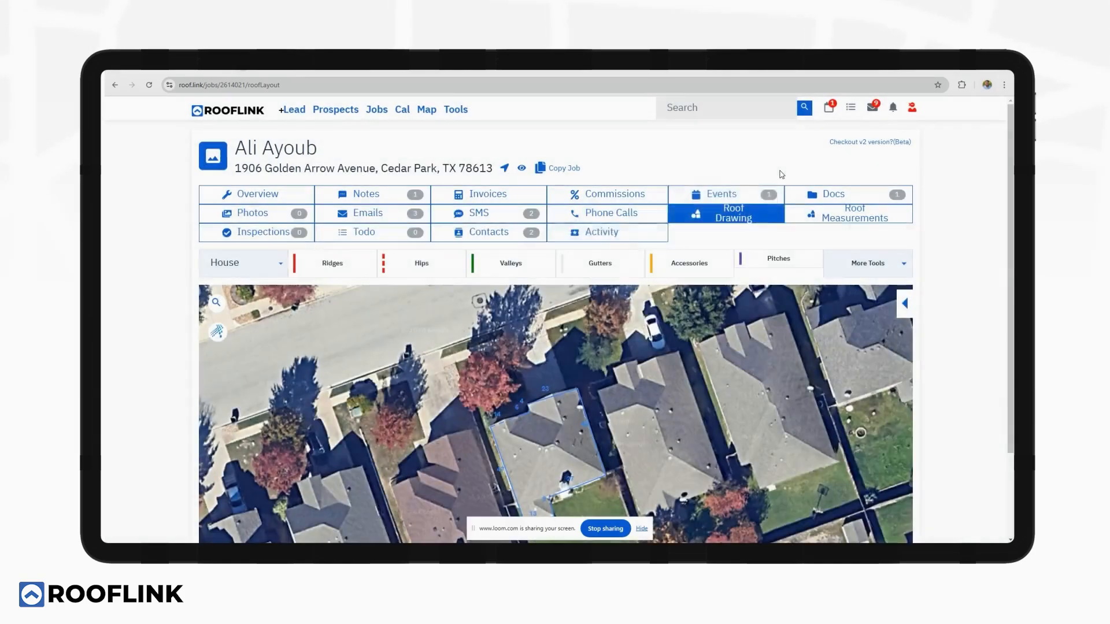
left_click(900, 304)
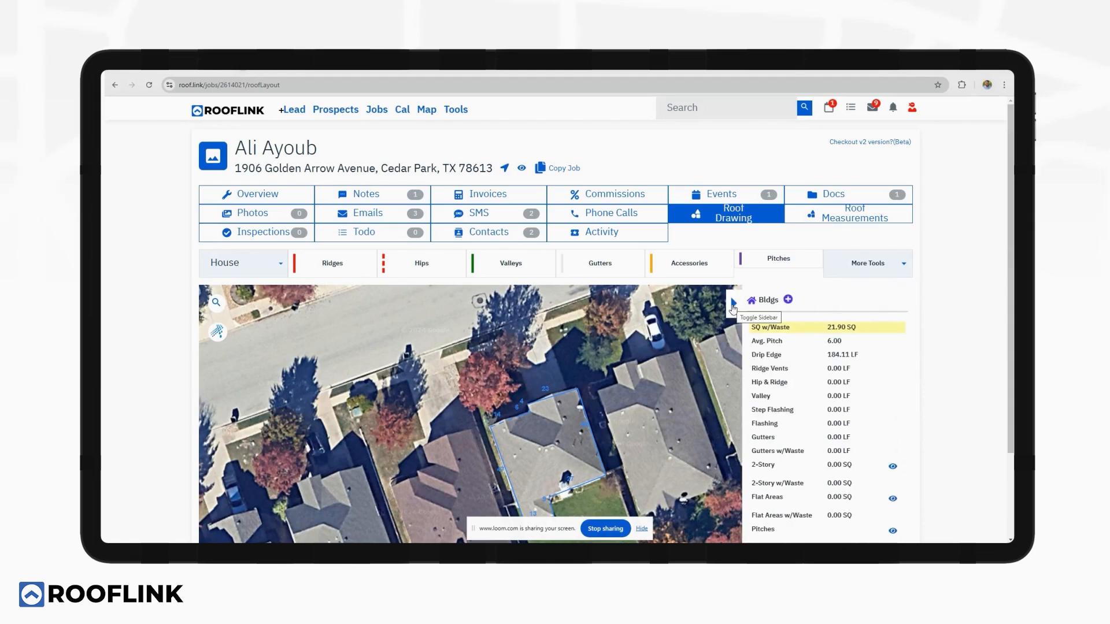
left_click(737, 306)
scroll(959, 296, "down", 2)
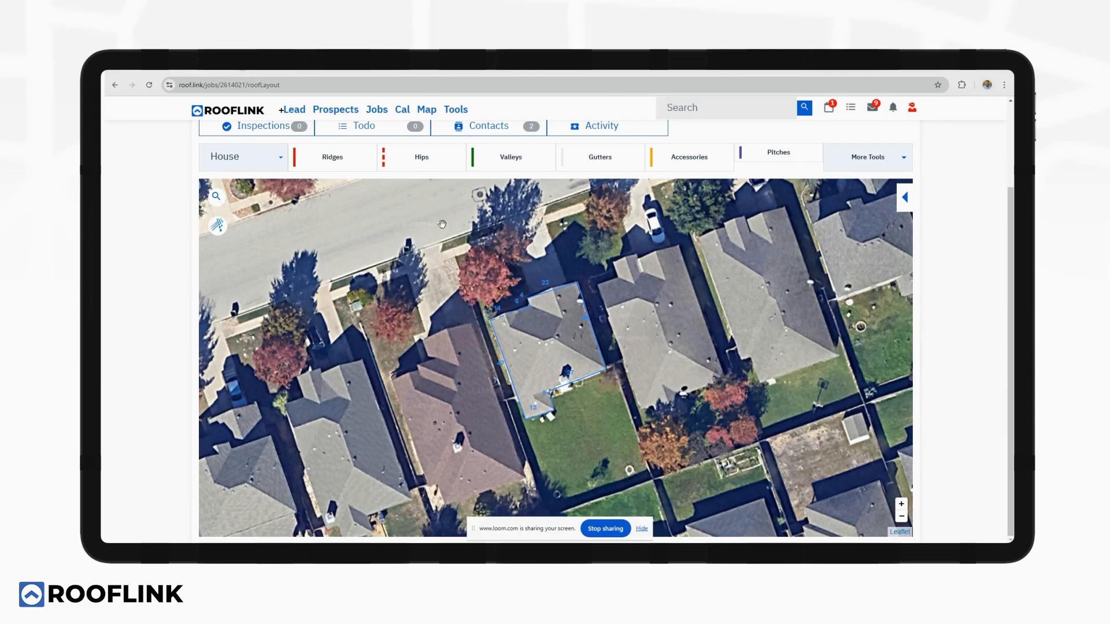
left_click(328, 165)
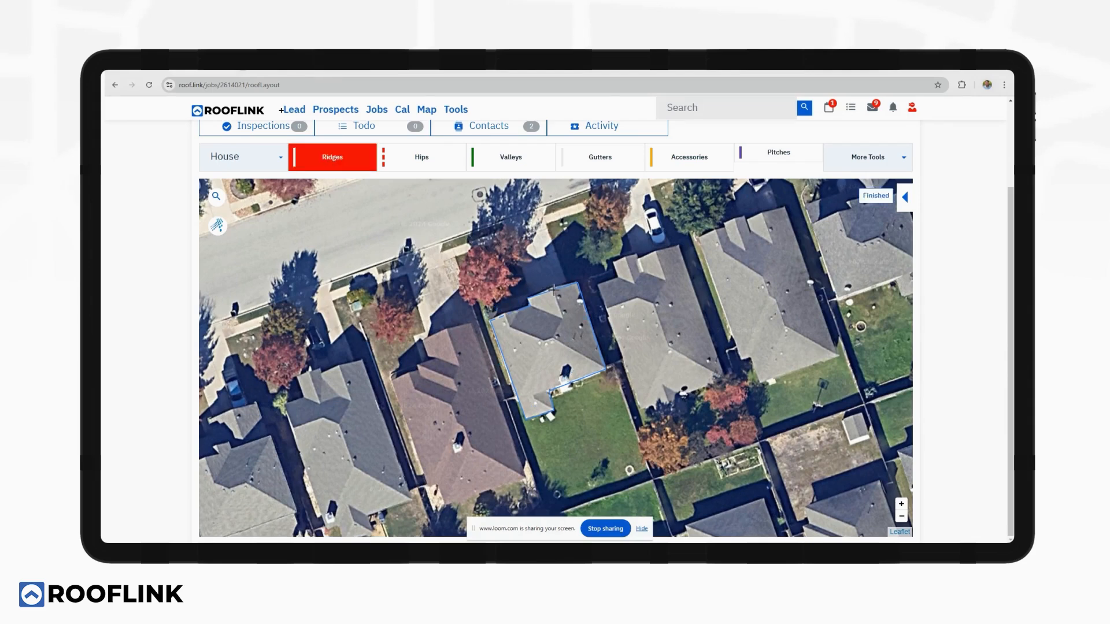
left_click(561, 318)
left_click(509, 327)
left_click(539, 341)
left_click(552, 338)
left_click(535, 400)
left_click(531, 395)
left_click(869, 196)
Draw hip lines from the roof corners up to the ridge ends.
left_click(456, 169)
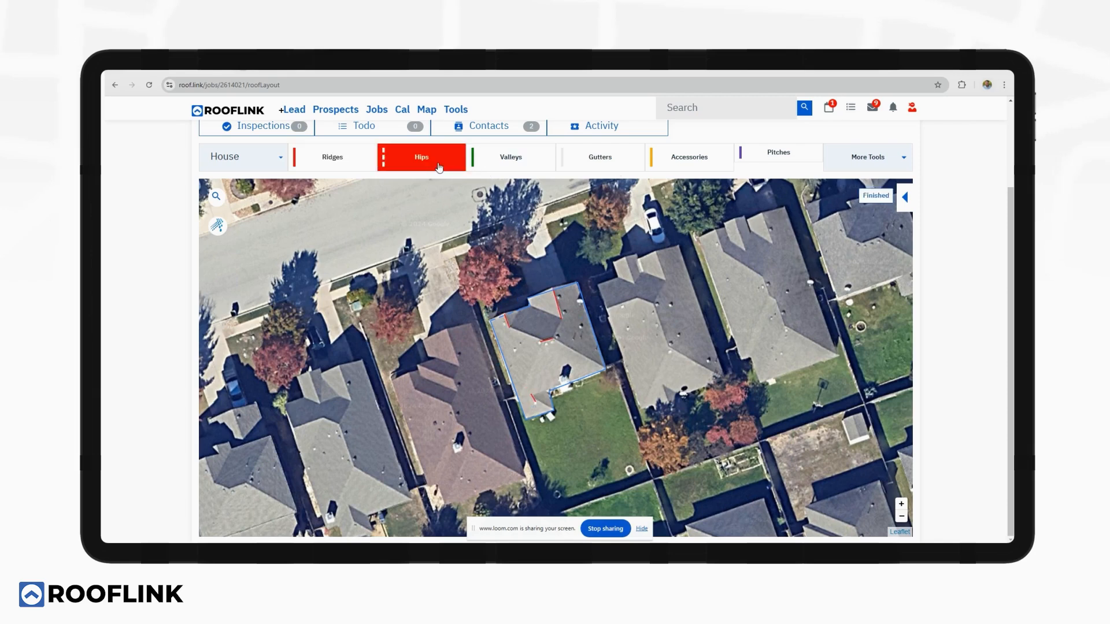
left_click(507, 327)
left_click(541, 343)
left_click(560, 320)
left_click(553, 337)
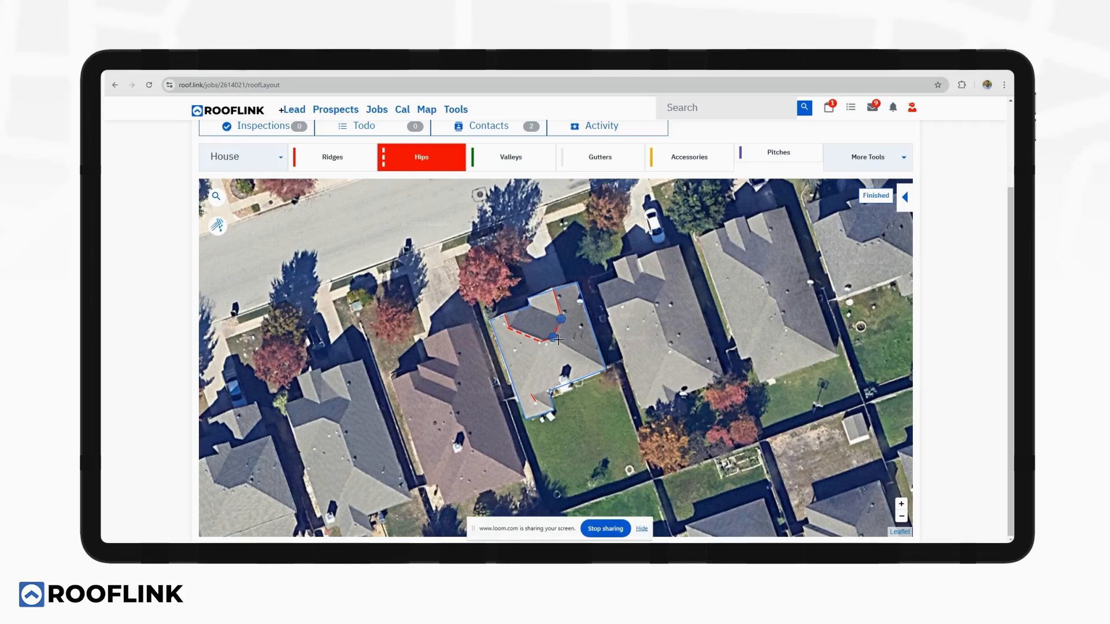
left_click(604, 369)
left_click(554, 338)
left_click(520, 398)
left_click(538, 343)
left_click(528, 418)
left_click(553, 411)
Draw the valley line on the upper roof and bring up the accessories product list.
left_click(511, 156)
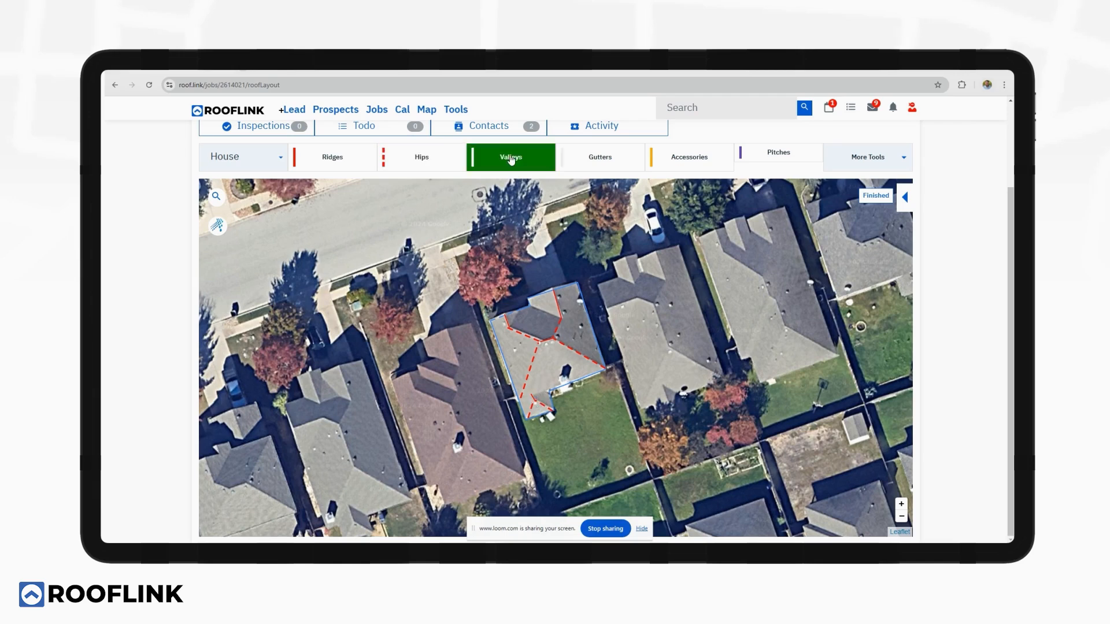
left_click(517, 315)
left_click(530, 307)
left_click(560, 318)
left_click(861, 200)
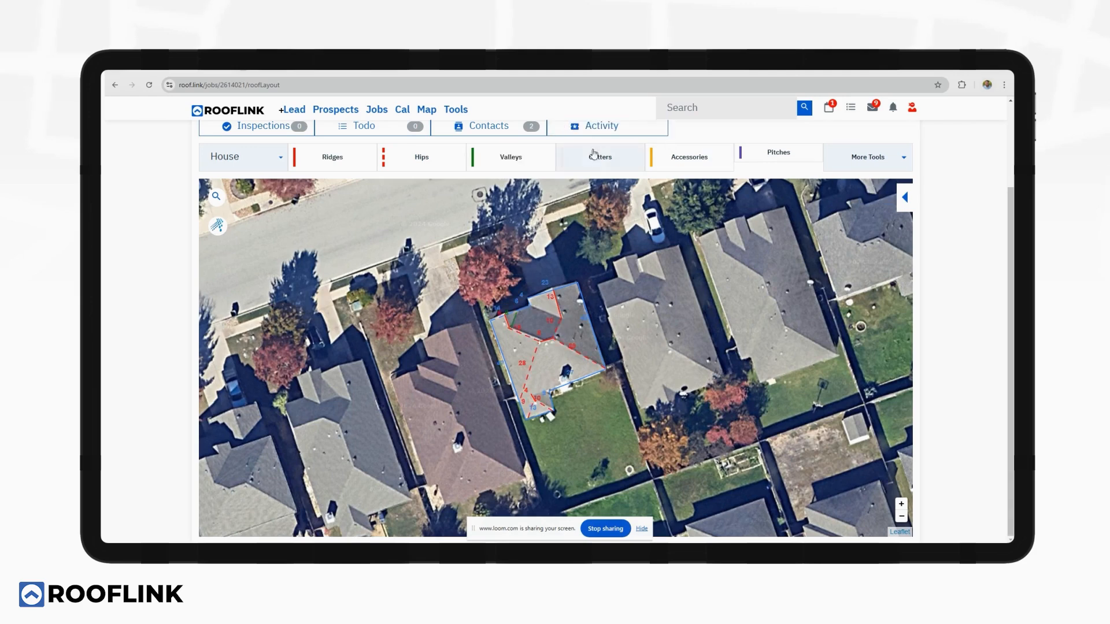
left_click(679, 166)
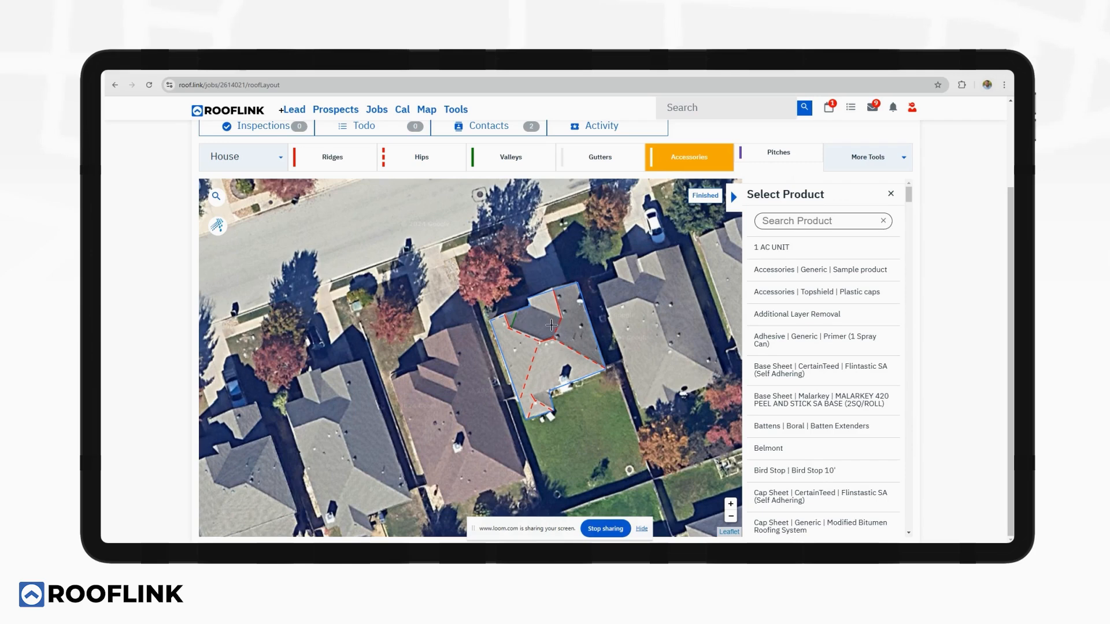
Search '3n1' and place the Autocalk 3n1 1.5" to 3" Galv Base pipe jack on the roof.
left_click(792, 223)
type("3n1")
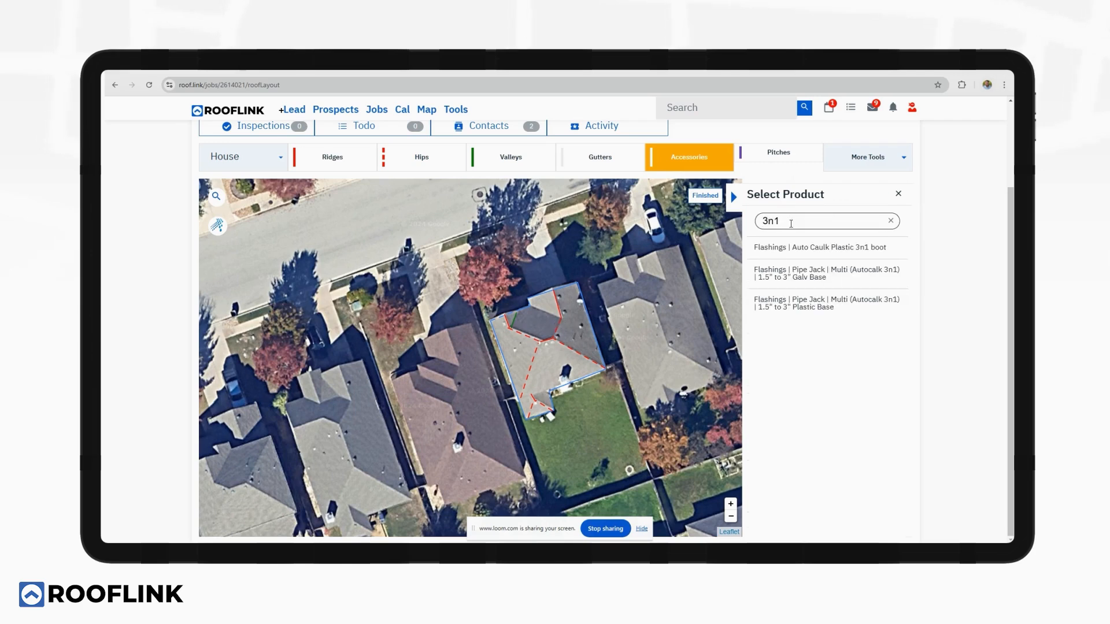
left_click(816, 274)
left_click(562, 298)
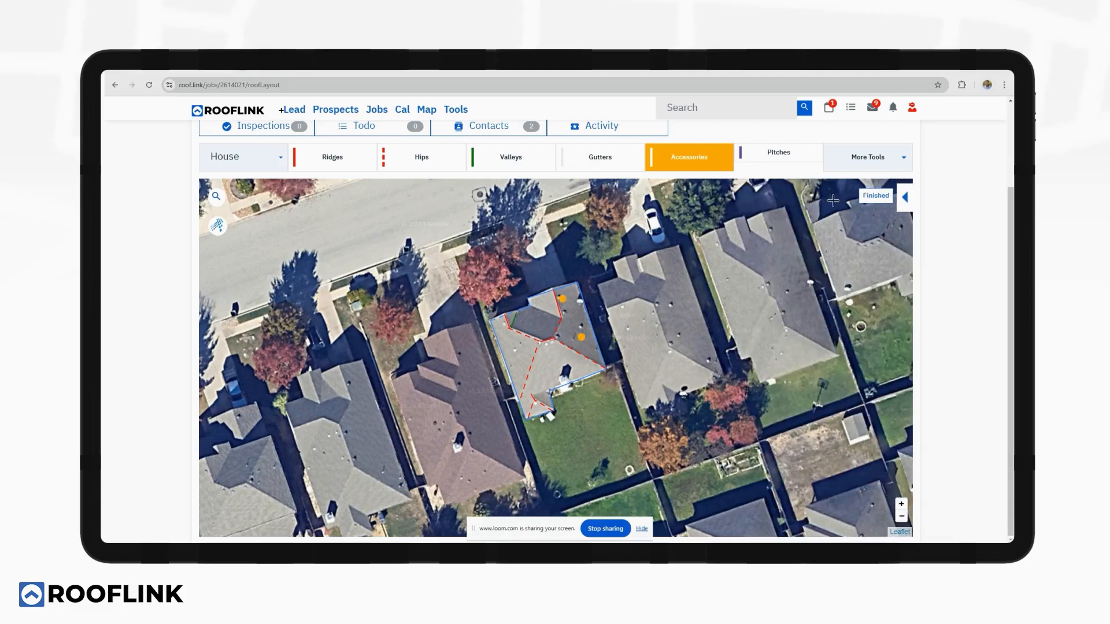
left_click(875, 195)
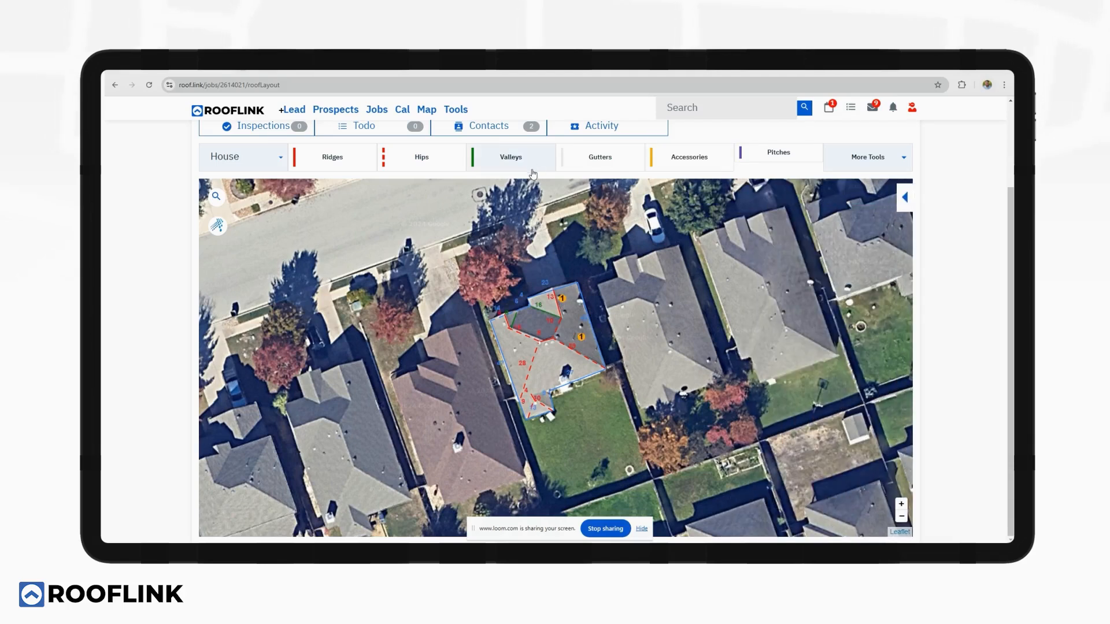
Try the Pitches tool on the roof, then bring up More Tools for extra line types.
left_click(788, 158)
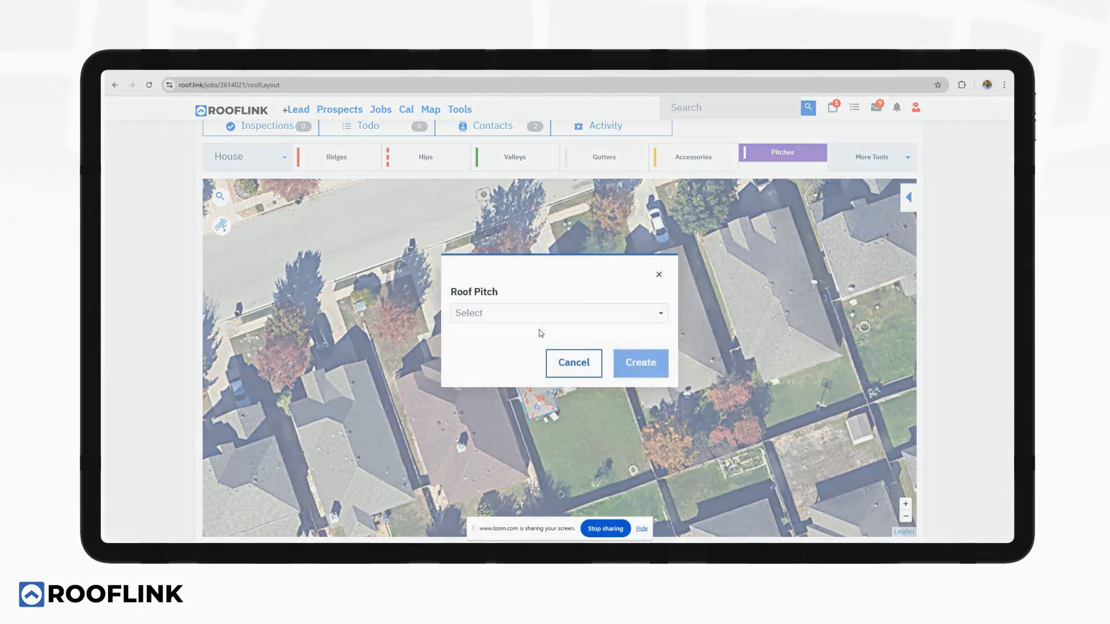
left_click(536, 313)
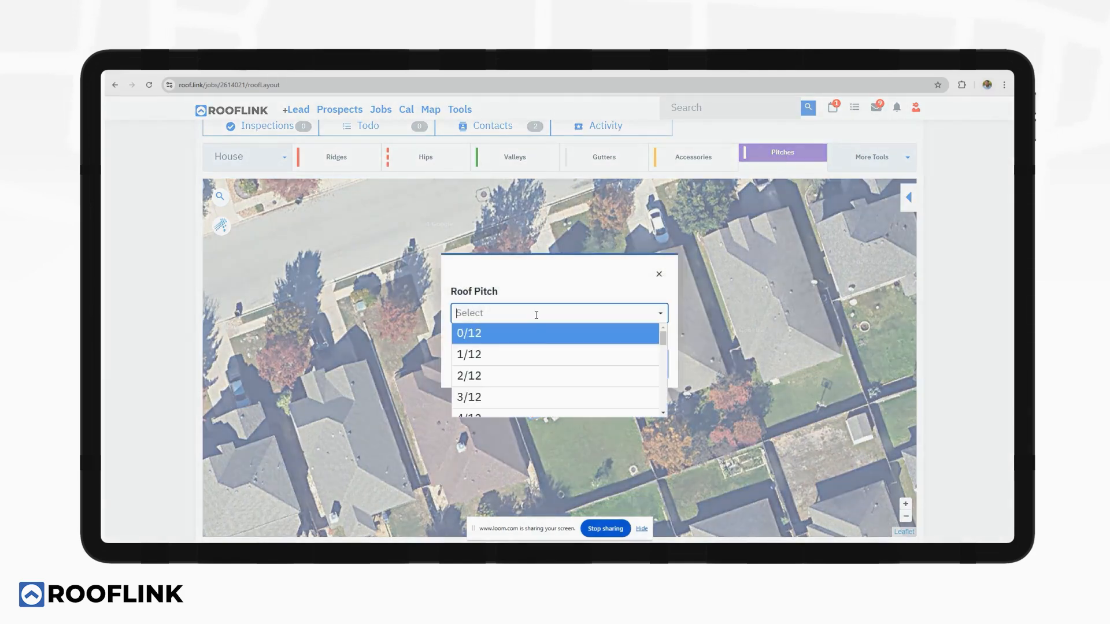
left_click(661, 274)
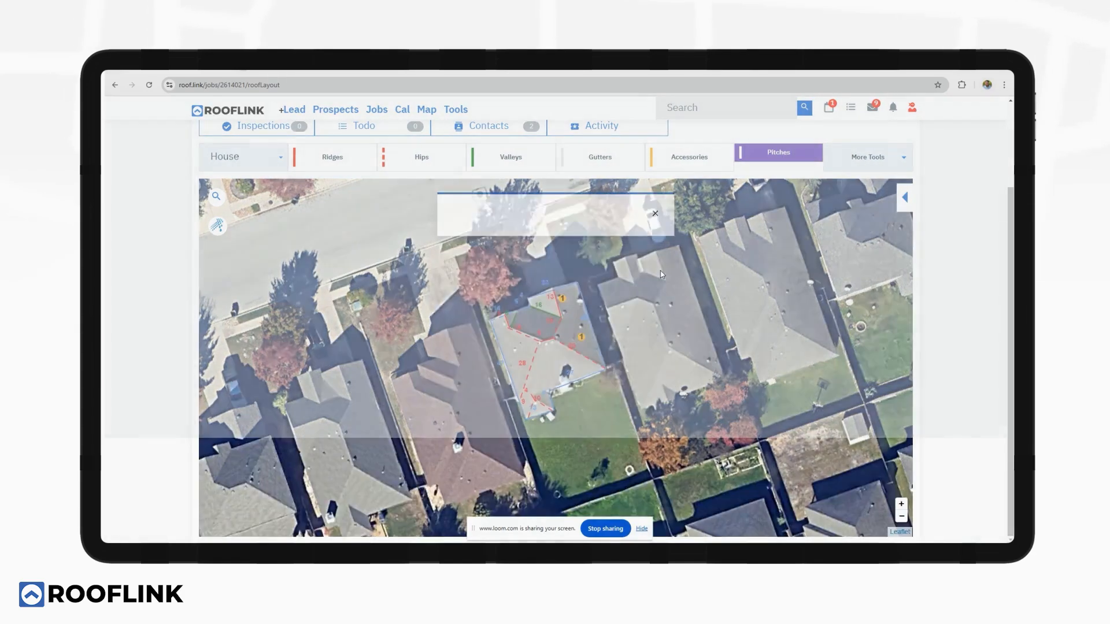
left_click(875, 168)
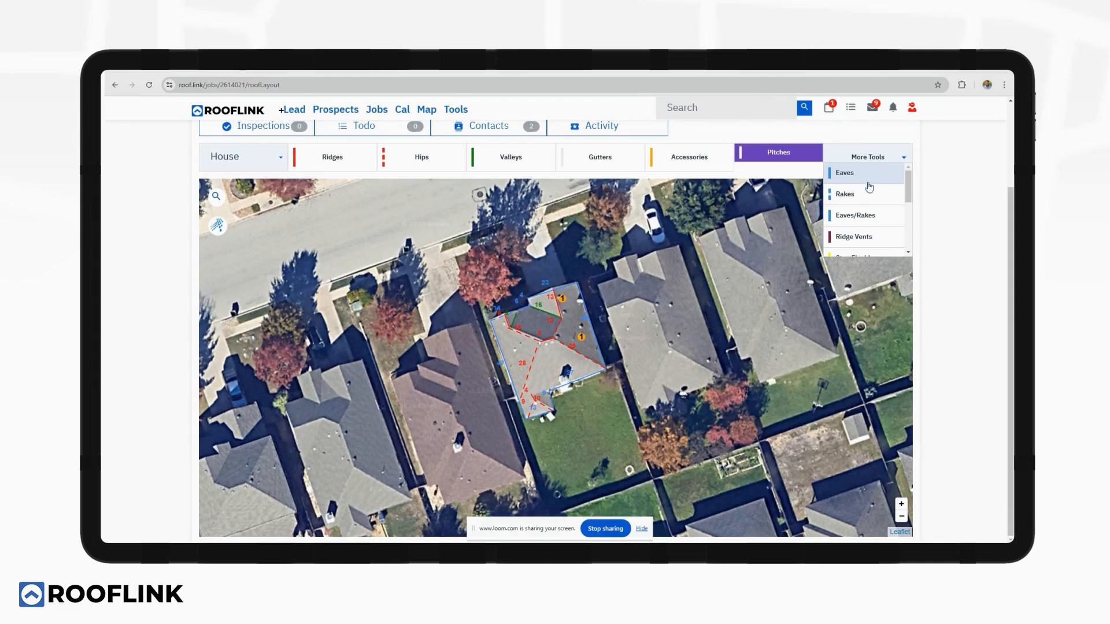
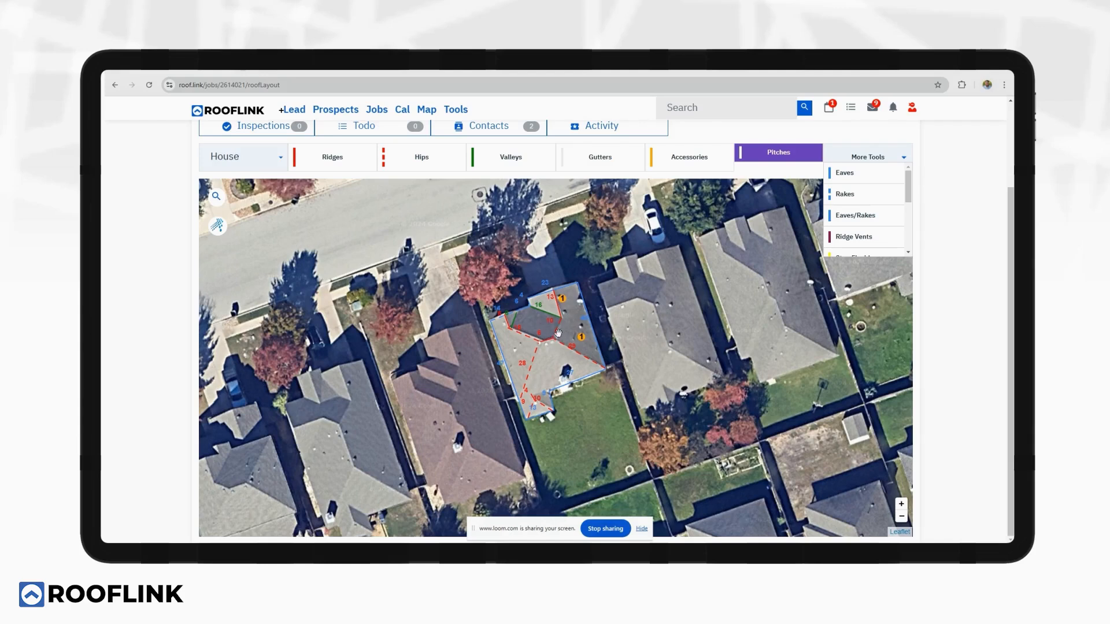
Trace a ridge vent along the house's roof ridge and finish the marking.
left_click(854, 234)
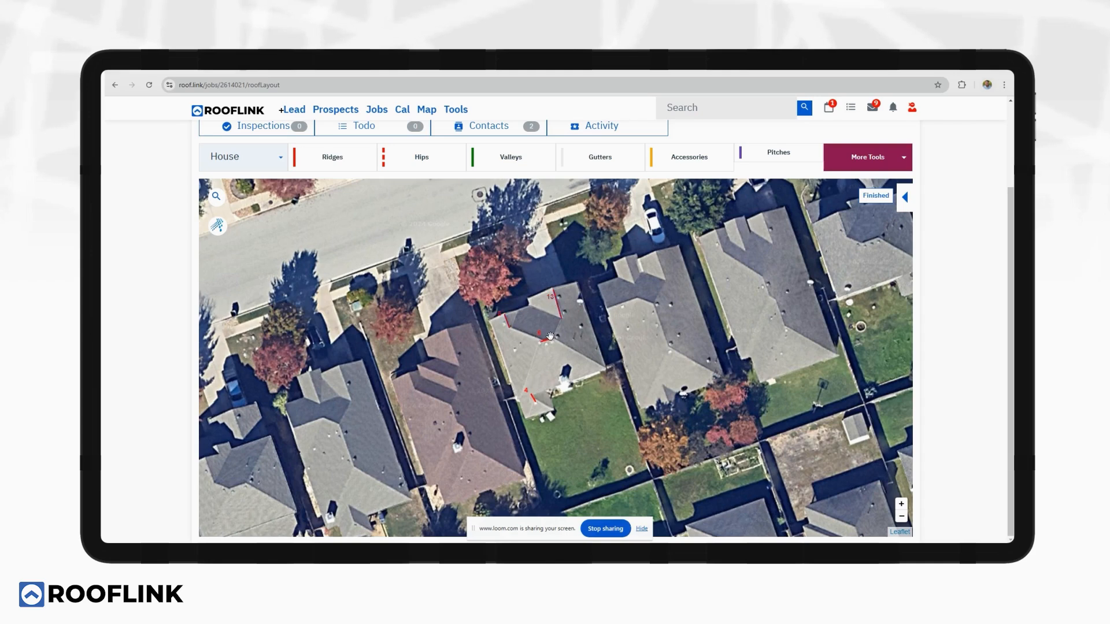
left_click(876, 194)
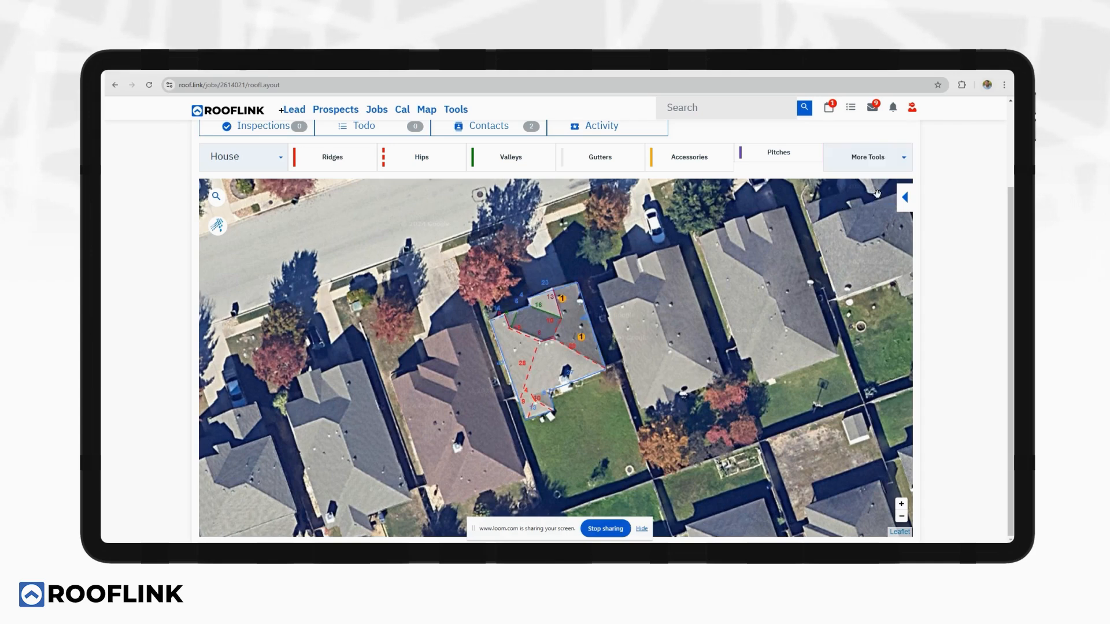
left_click(867, 164)
scroll(866, 196, "down", 5)
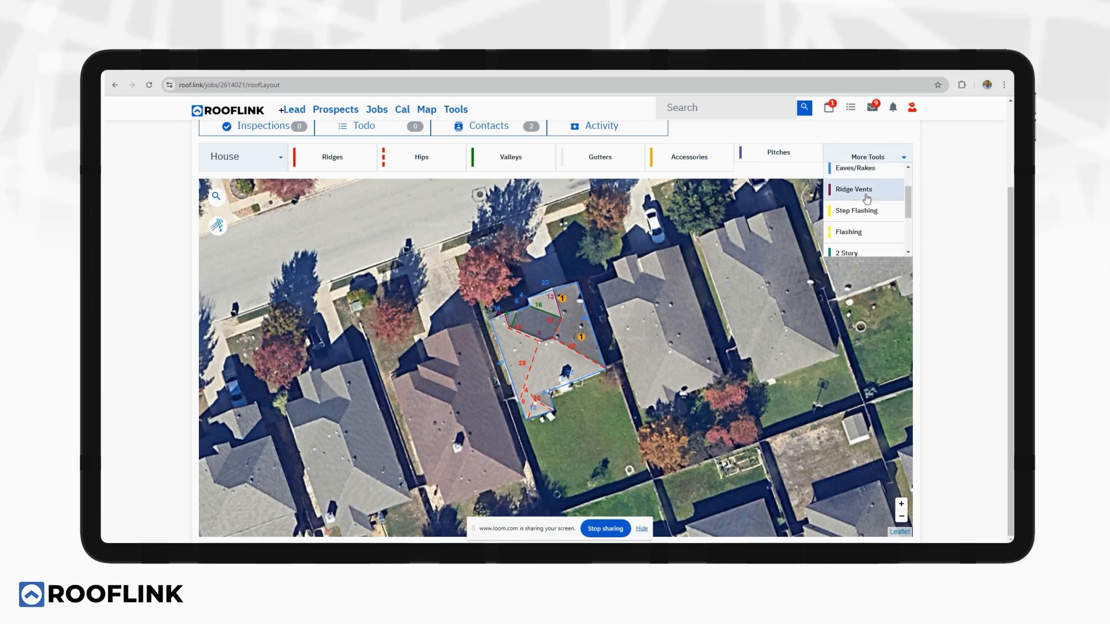
scroll(867, 202, "down", 3)
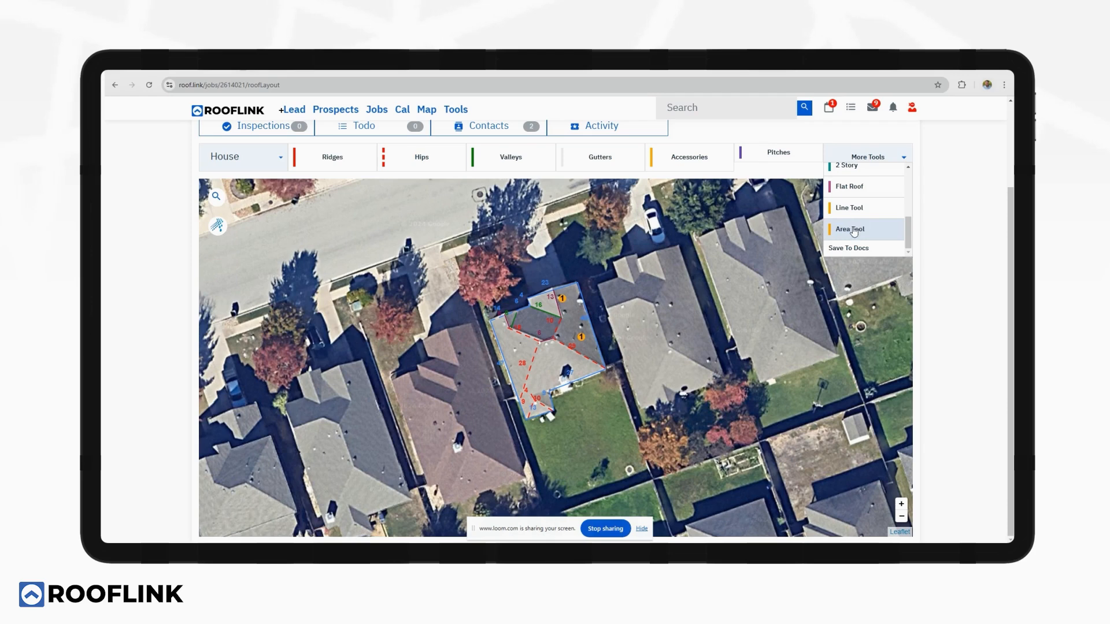
Start a new roof area with a 6/12 pitch.
left_click(854, 230)
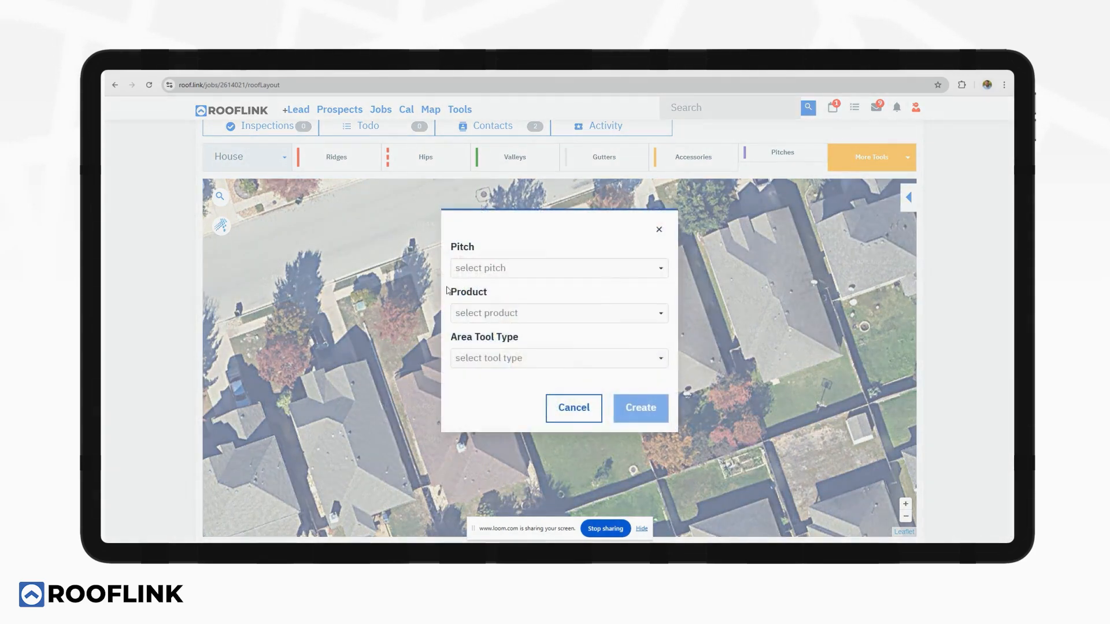
left_click(478, 266)
scroll(486, 318, "down", 3)
left_click(488, 319)
Give the area Sheathing | 7/16" OSB, apply it to the entire building, and create it.
left_click(483, 314)
type("osb")
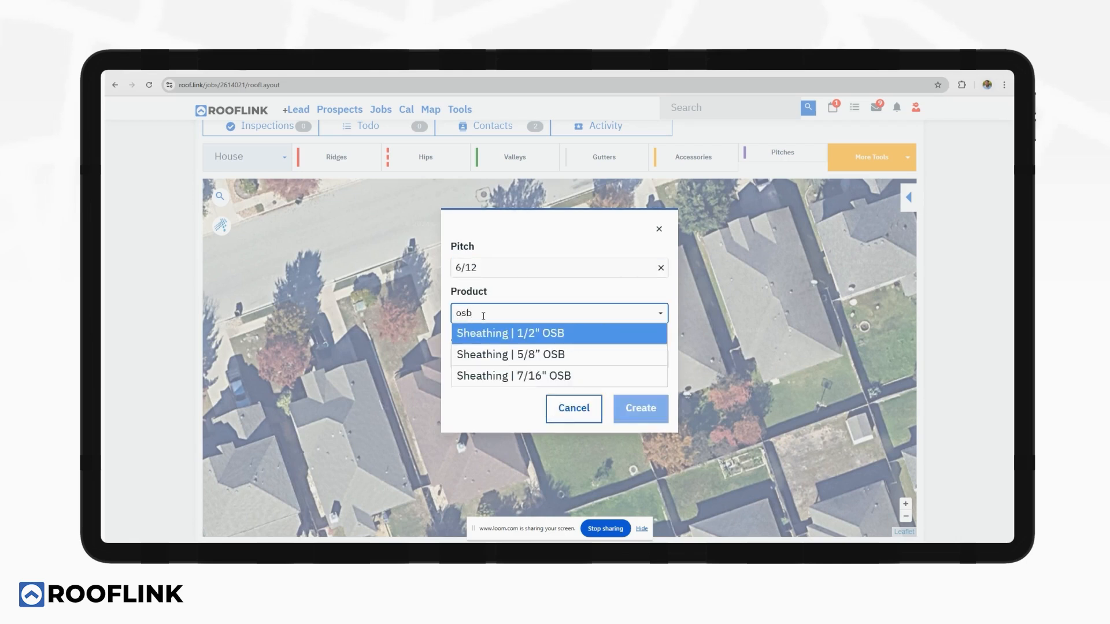
left_click(497, 373)
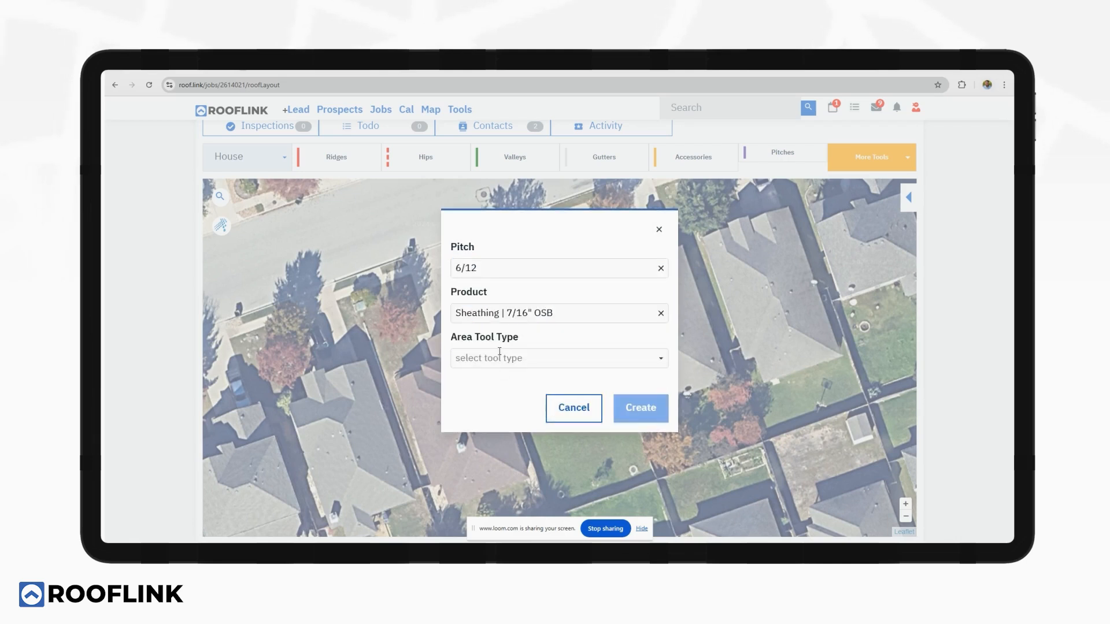
left_click(500, 354)
left_click(517, 379)
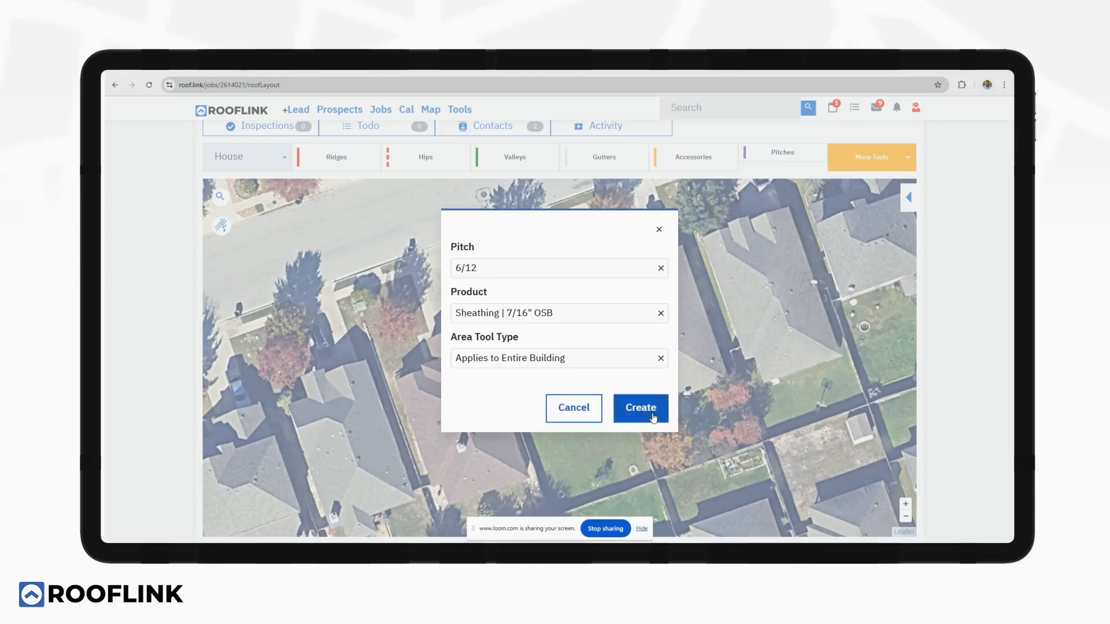
left_click(640, 408)
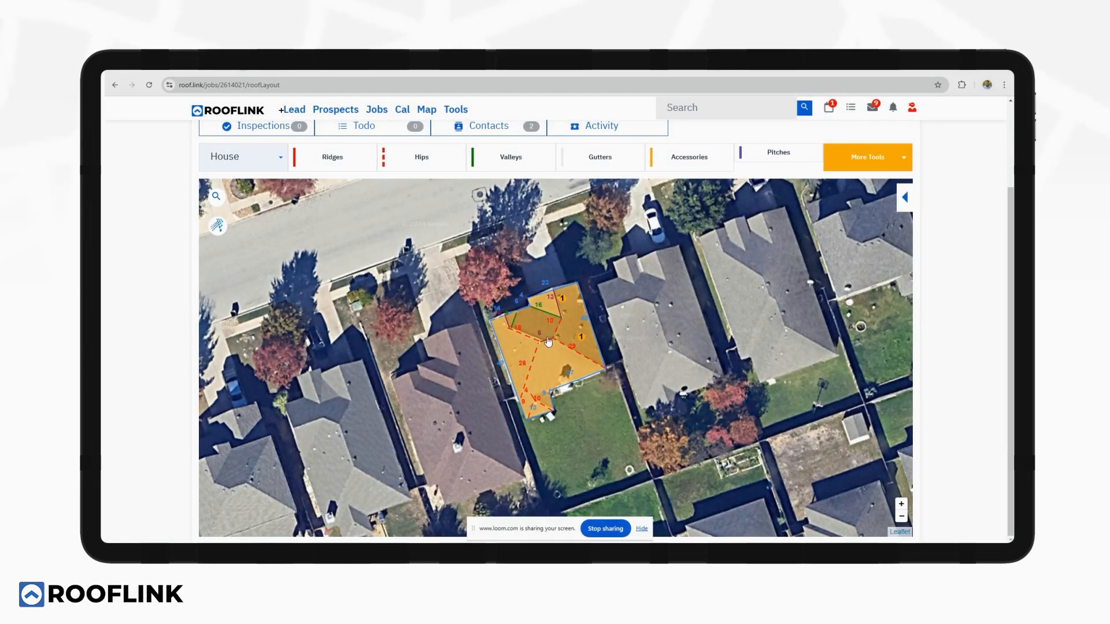
scroll(548, 341, "up", 2)
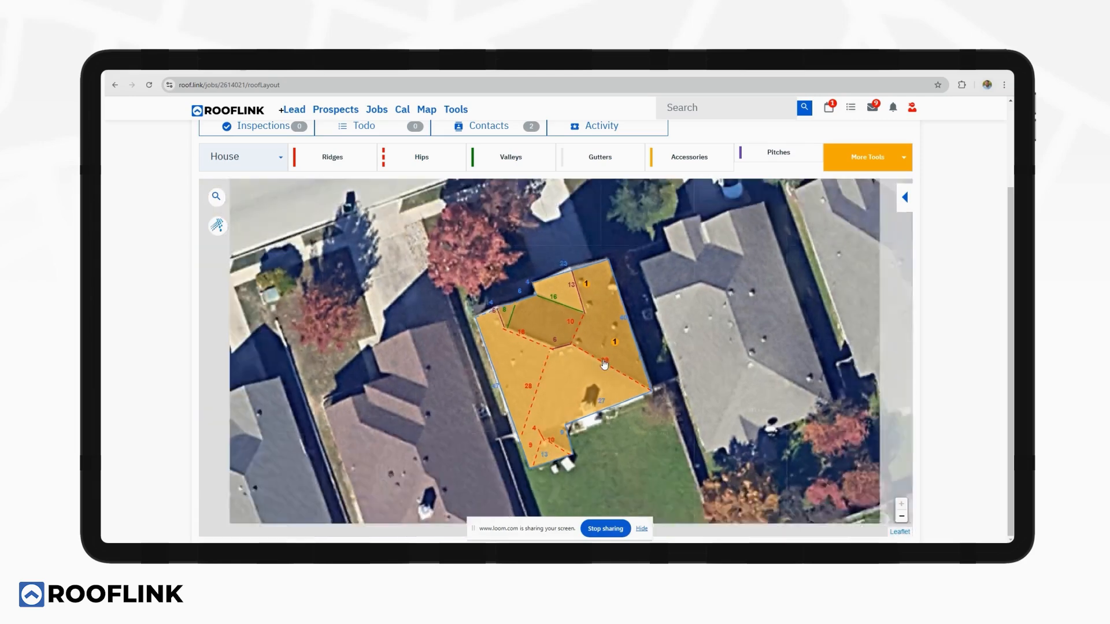
scroll(604, 363, "down", 2)
left_click(867, 156)
scroll(890, 208, "down", 2)
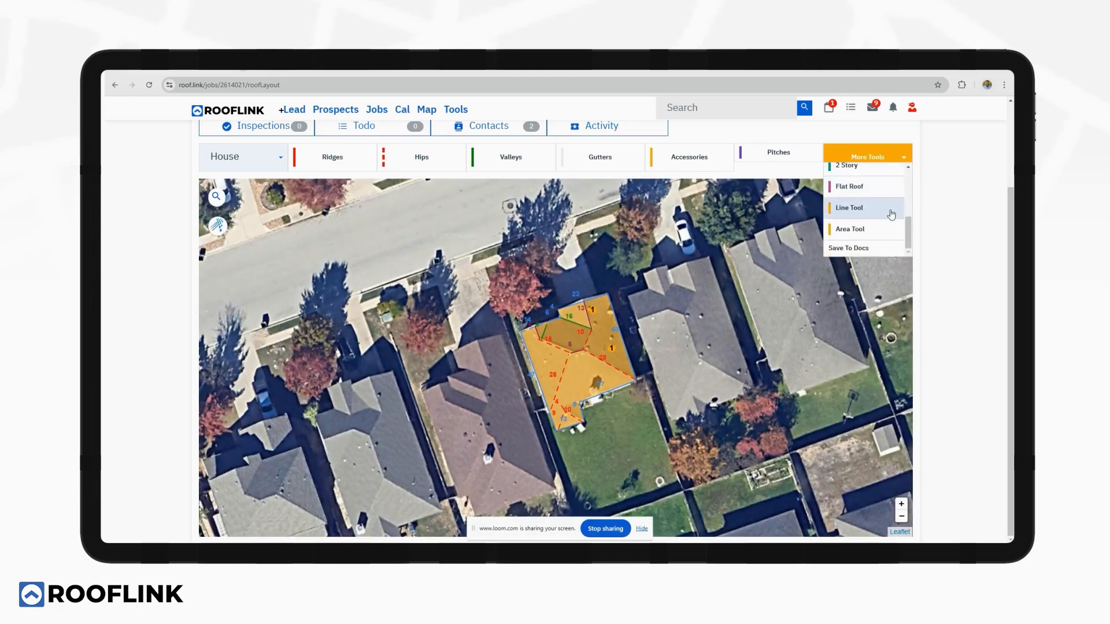
Save the roof layout to the job's docs and reload the document list.
left_click(860, 248)
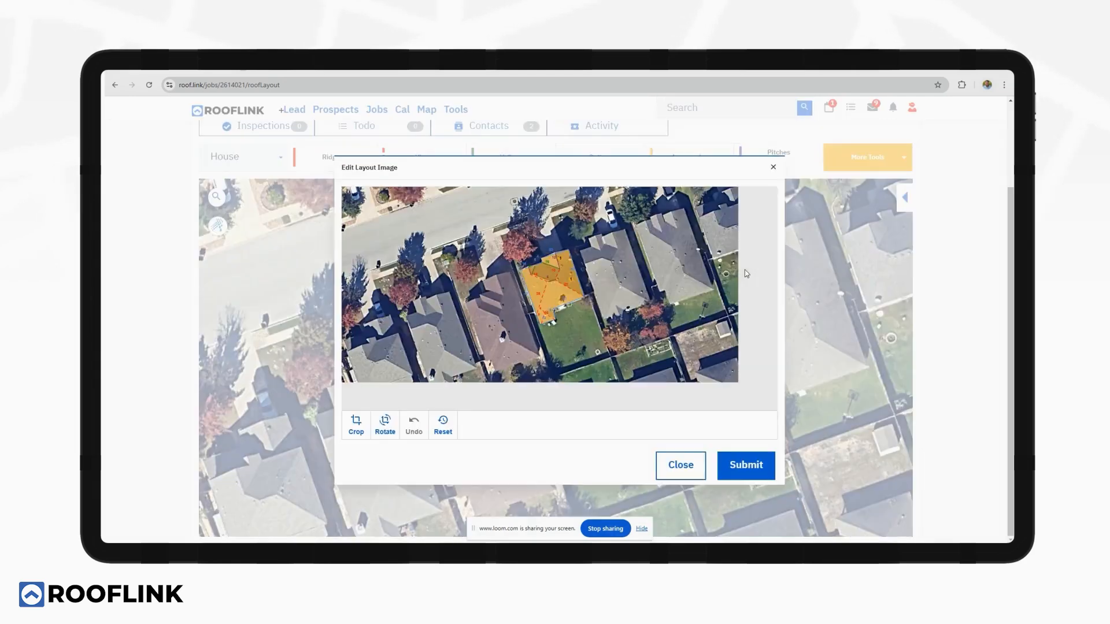
left_click(744, 467)
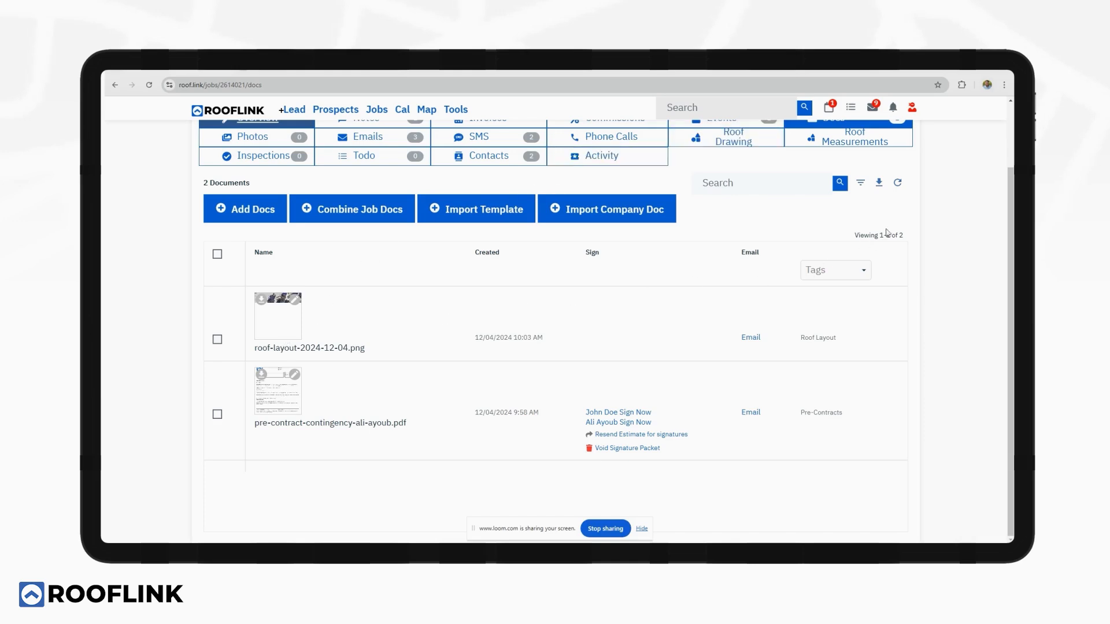
left_click(897, 183)
Check roof-layout-report.pdf, then close the preview.
left_click(286, 326)
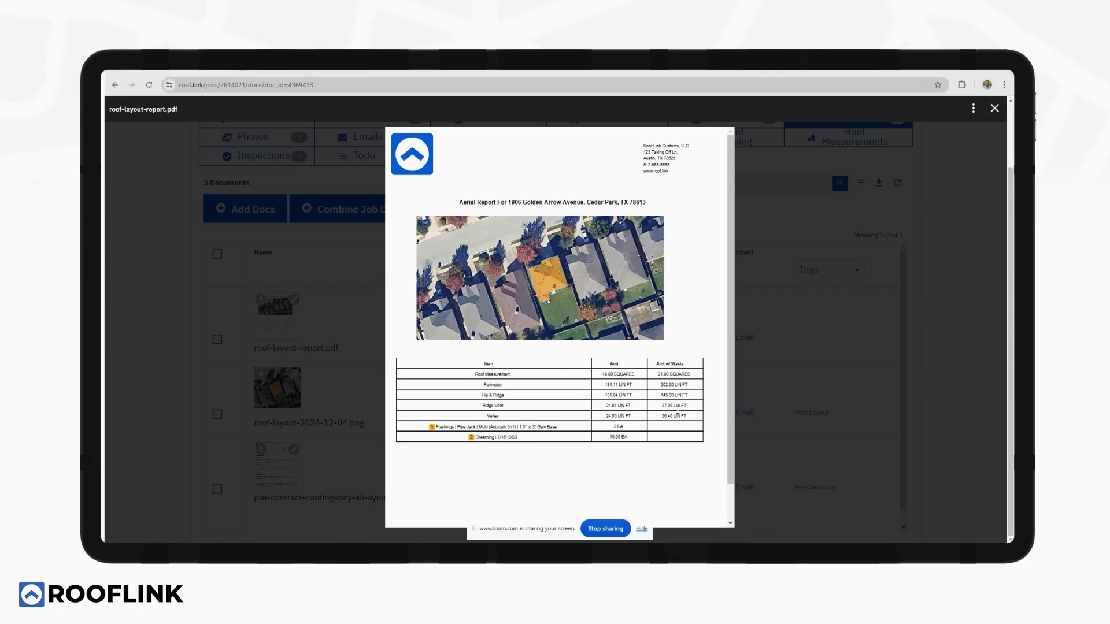
left_click(994, 109)
scroll(442, 192, "up", 2)
Create an estimate from the drawing with the GAF Timberline HDZ- Standard Ridge template and ABC Supply.
left_click(248, 218)
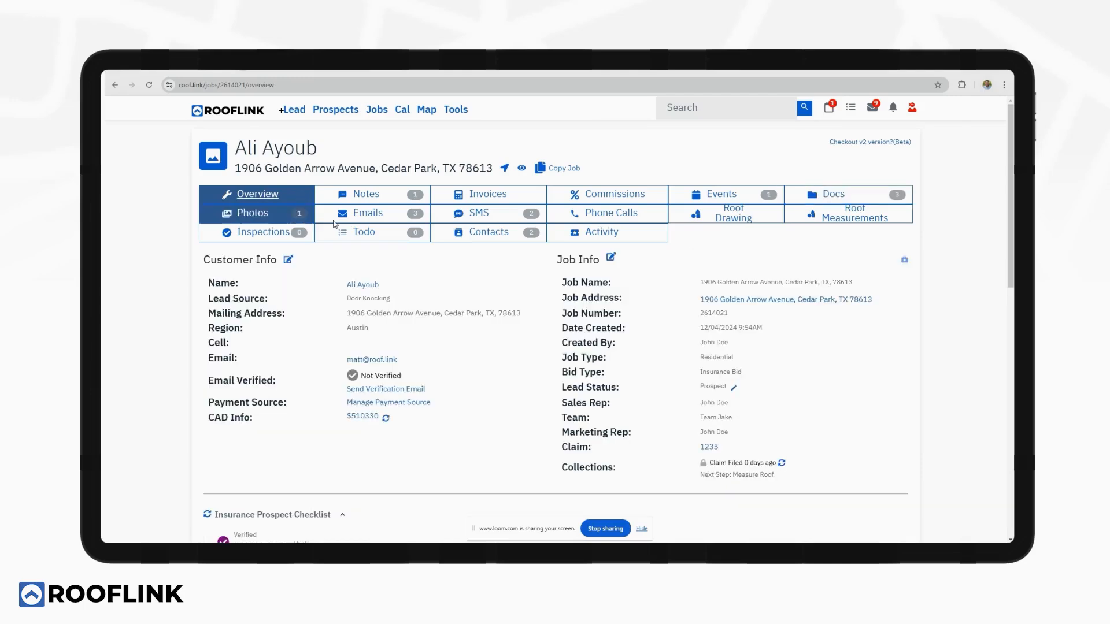
scroll(394, 334, "down", 4)
scroll(394, 334, "down", 6)
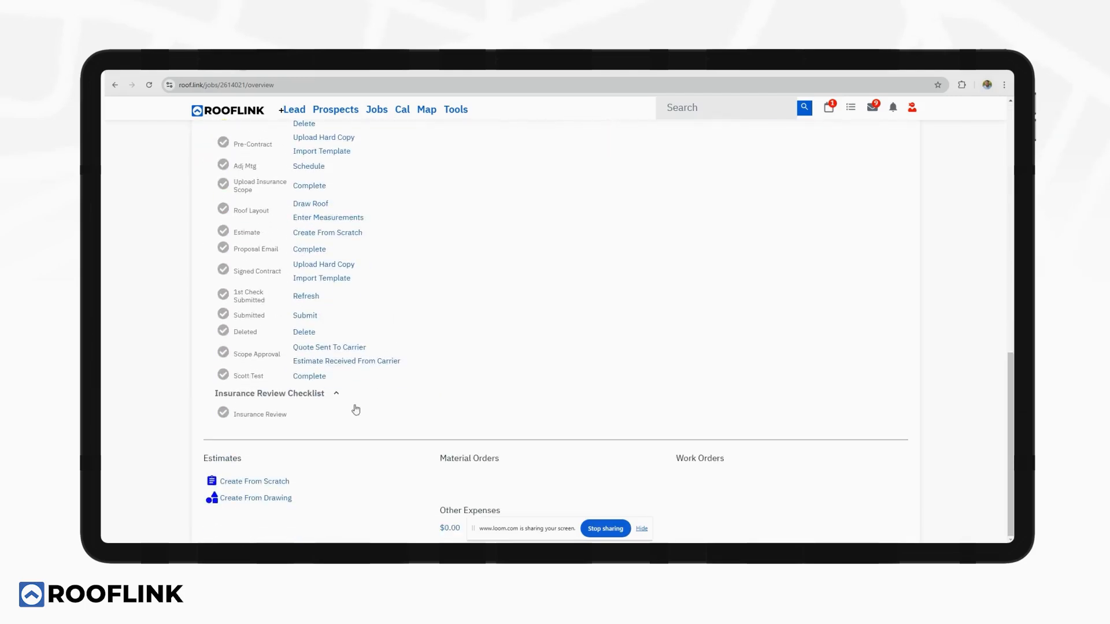
left_click(274, 501)
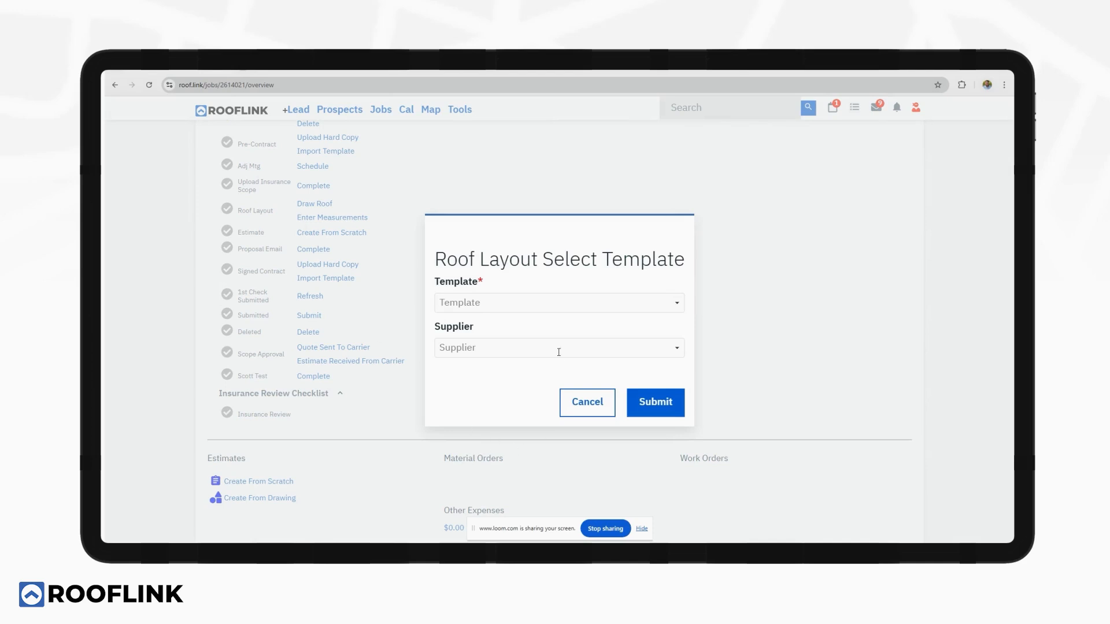
left_click(539, 303)
left_click(538, 387)
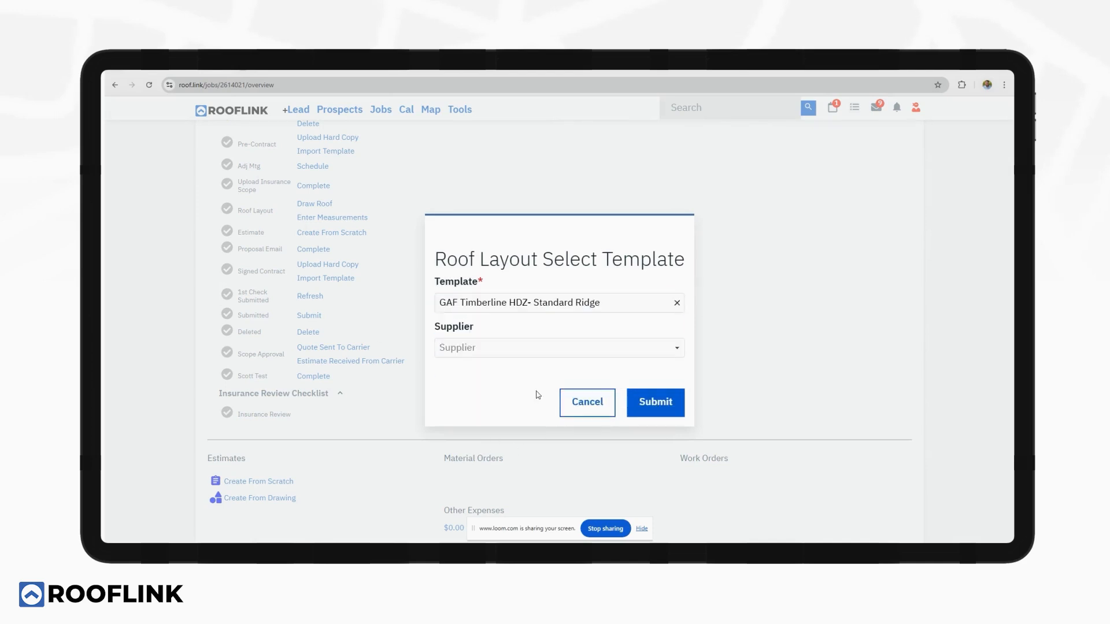
left_click(517, 350)
left_click(502, 370)
left_click(664, 408)
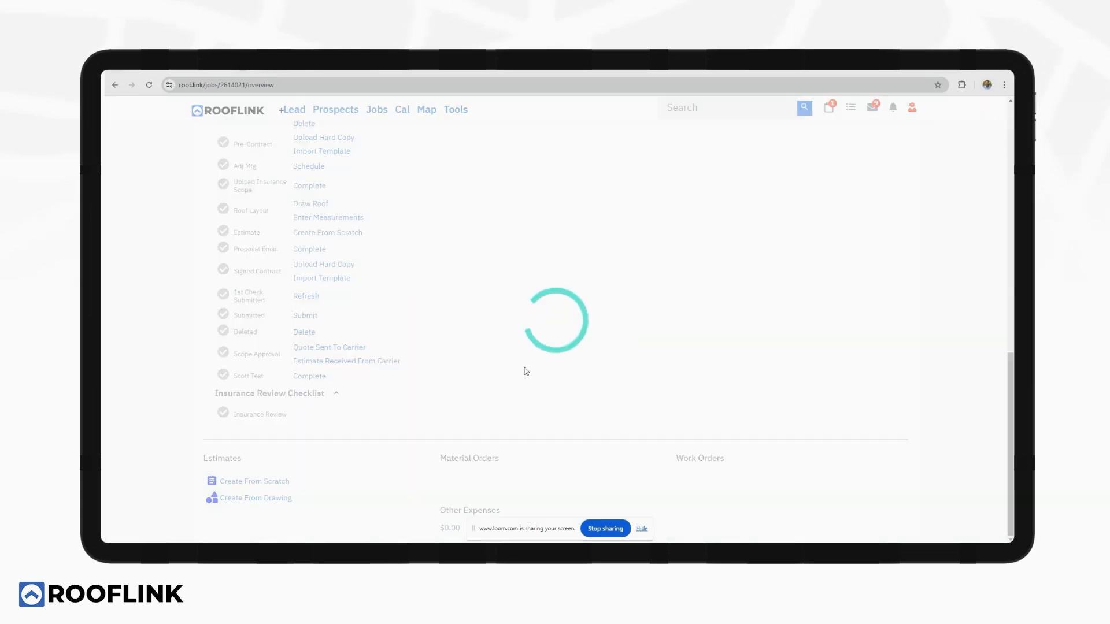
Open the ABC roofing material order and review its line items.
left_click(506, 199)
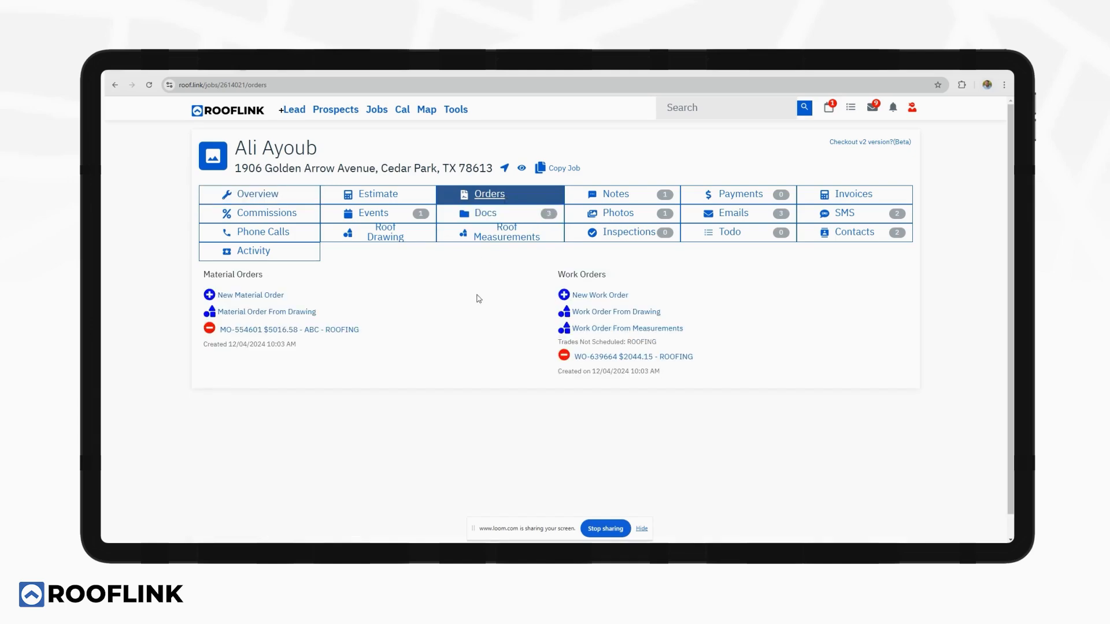
left_click(338, 329)
scroll(465, 330, "down", 3)
scroll(468, 334, "down", 7)
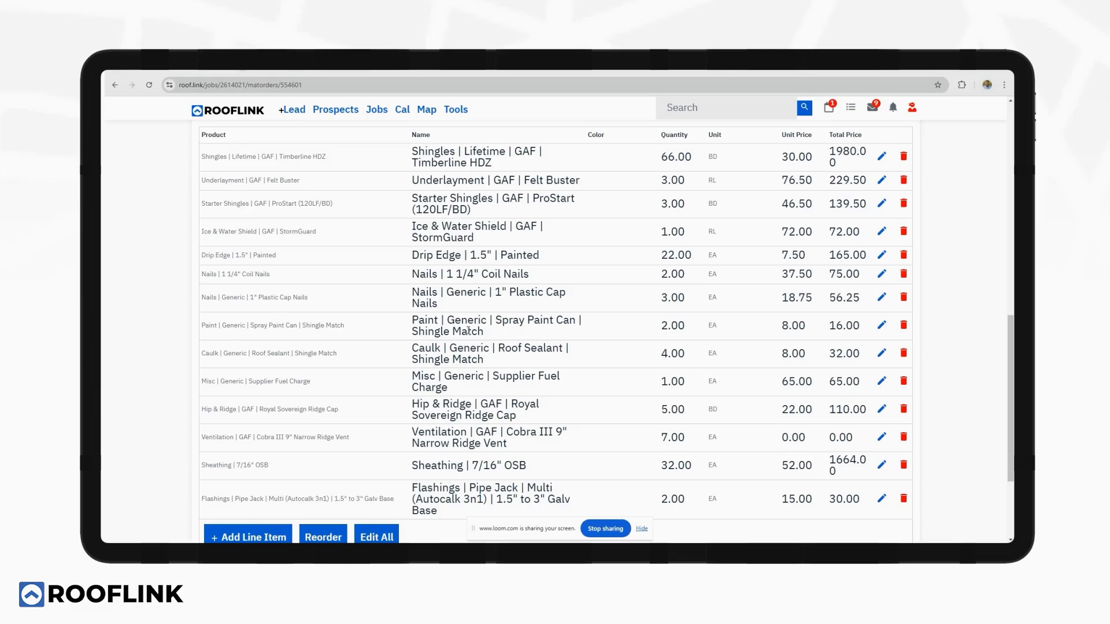
scroll(468, 330, "up", 10)
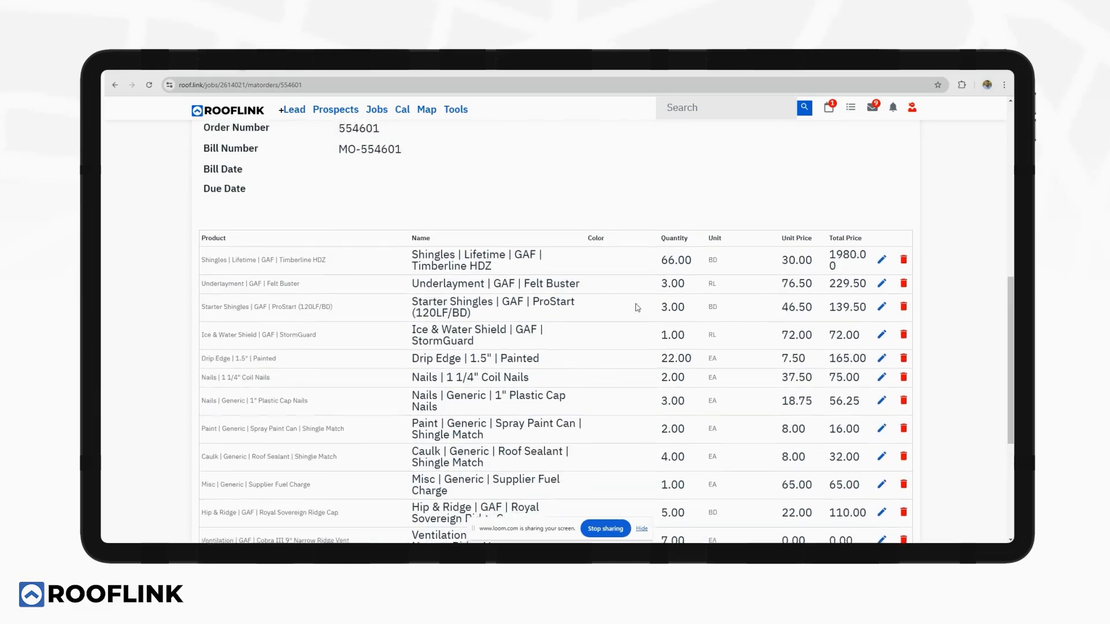
scroll(532, 260, "up", 3)
Open the roofing work order and check its line items totaling $2,044.15.
left_click(516, 153)
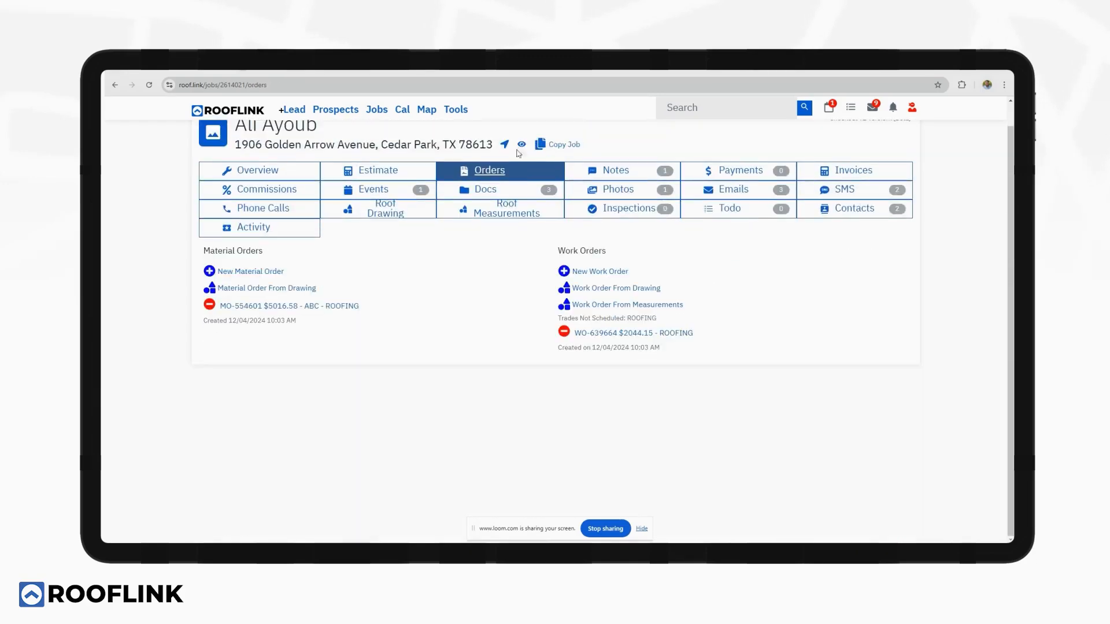
left_click(601, 335)
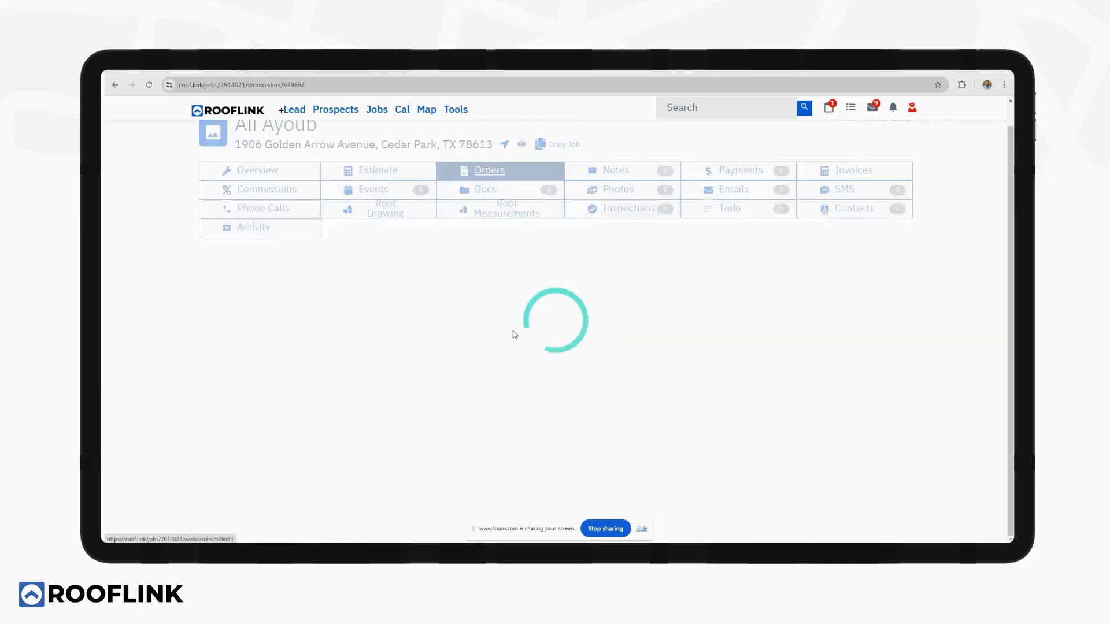
scroll(512, 331, "down", 2)
scroll(512, 331, "down", 7)
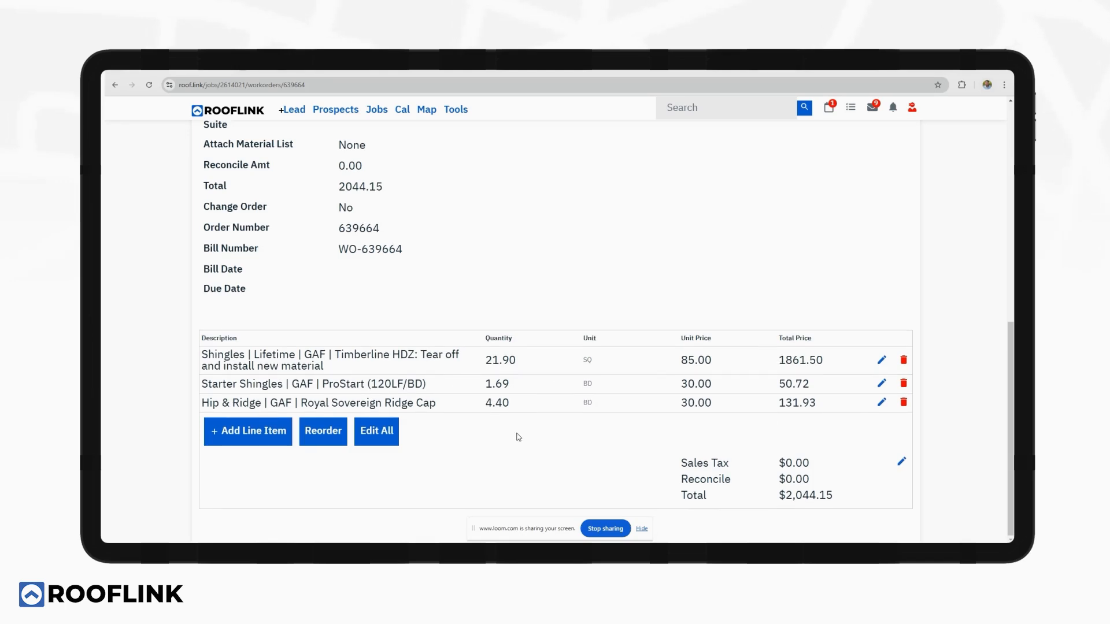
scroll(517, 437, "up", 7)
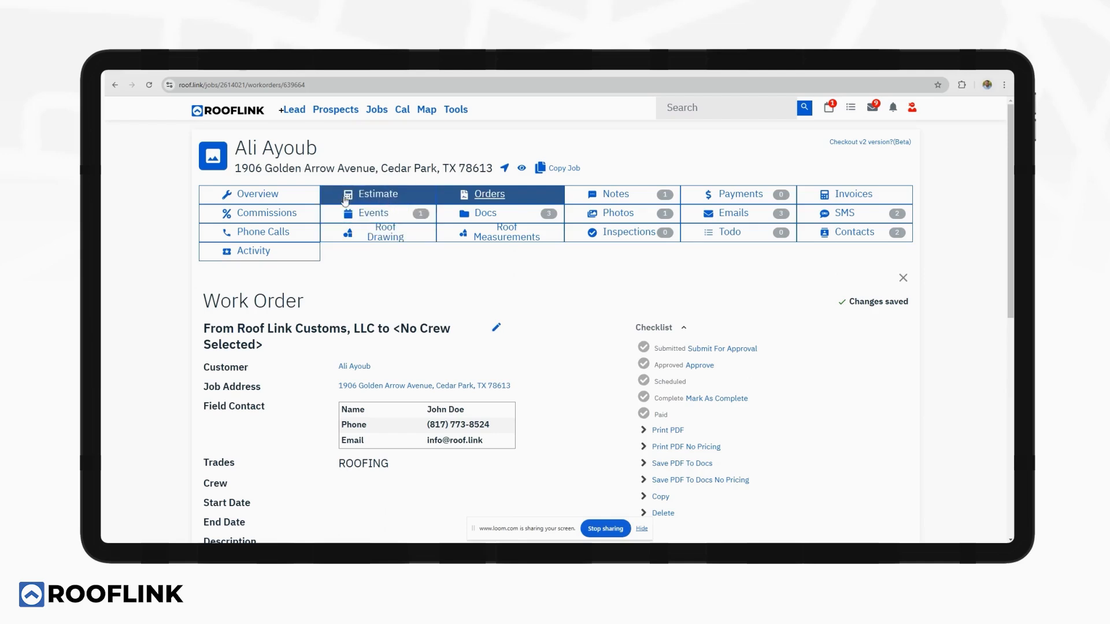
Open the estimate and expand Work Doing to show the $8,650.50 GAF Timberline HDZ shingle item.
left_click(396, 198)
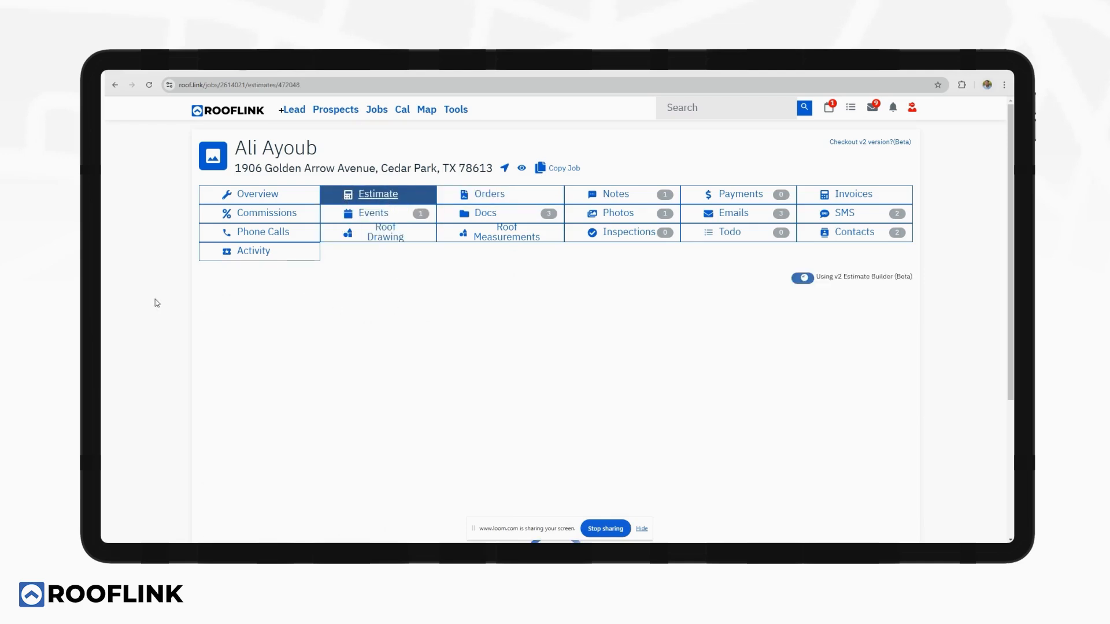
scroll(193, 299, "down", 4)
scroll(456, 292, "down", 5)
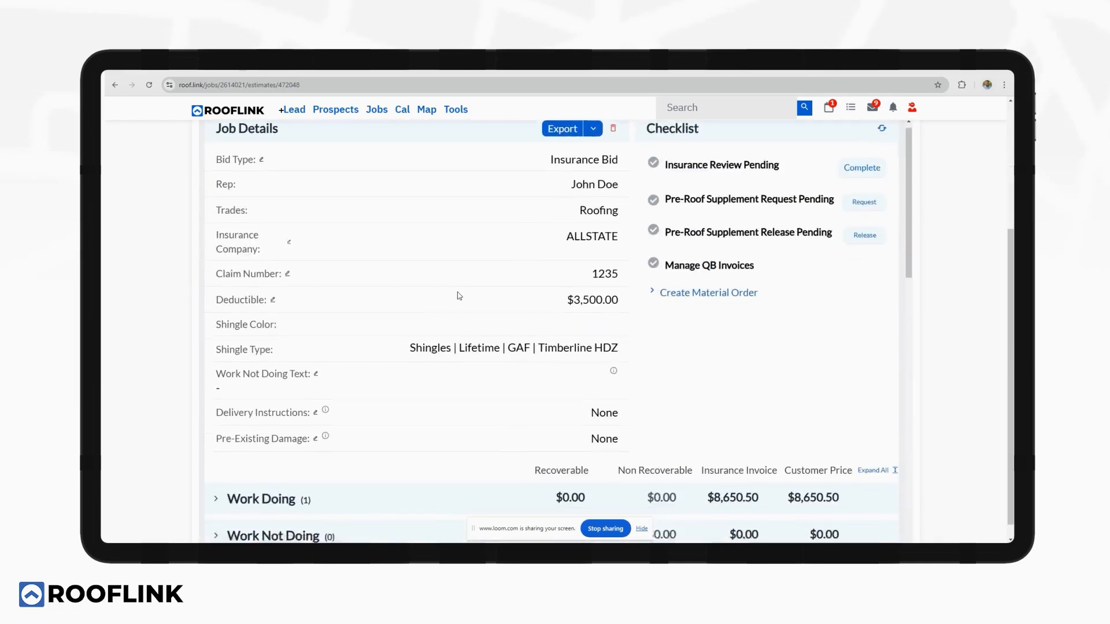
left_click(464, 219)
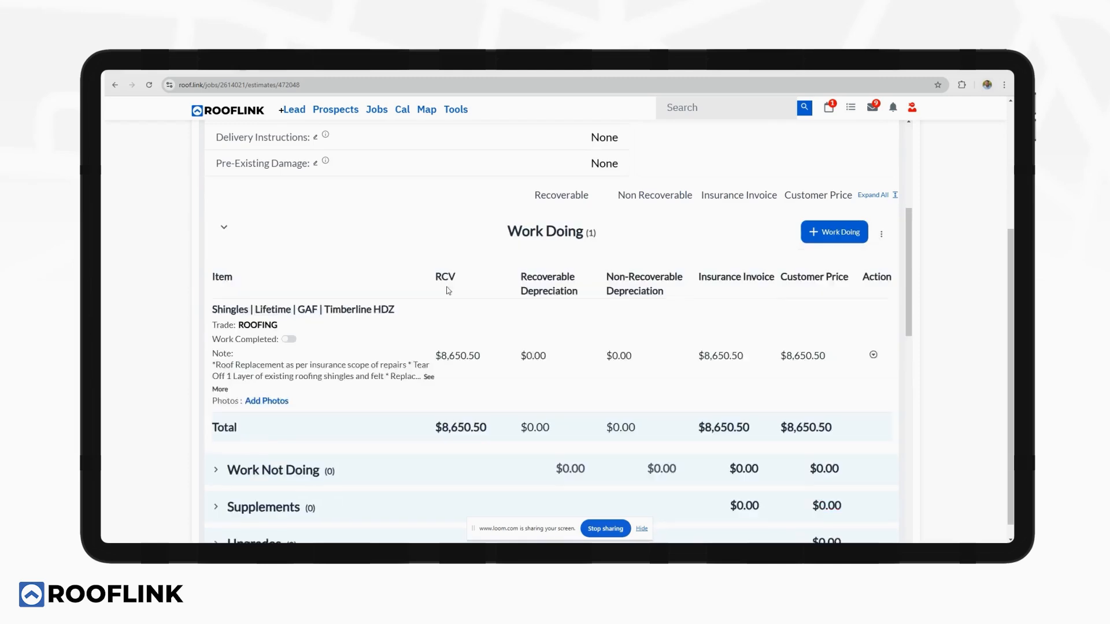
scroll(449, 289, "down", 2)
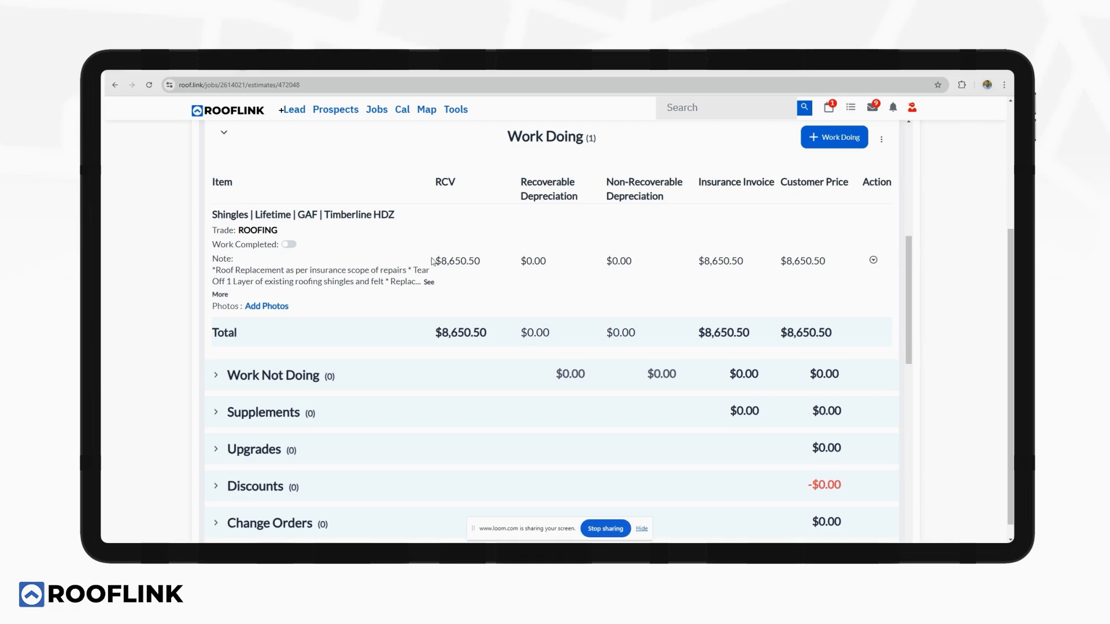
Set the Shingles line item colour to Birchwood.
left_click(464, 235)
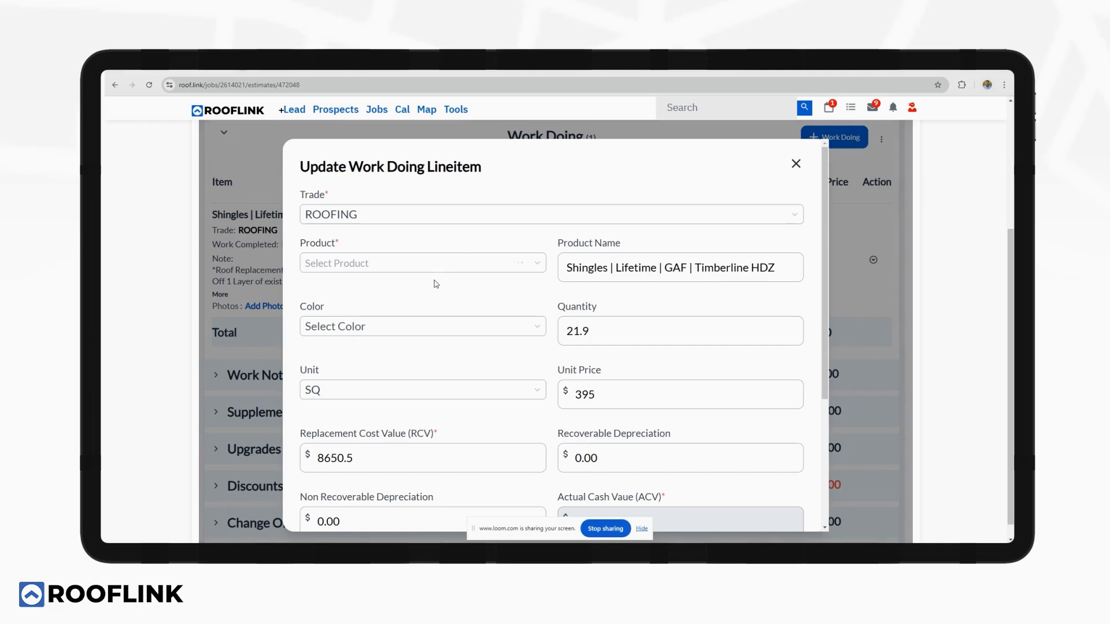
scroll(435, 284, "down", 1)
left_click(434, 285)
left_click(414, 324)
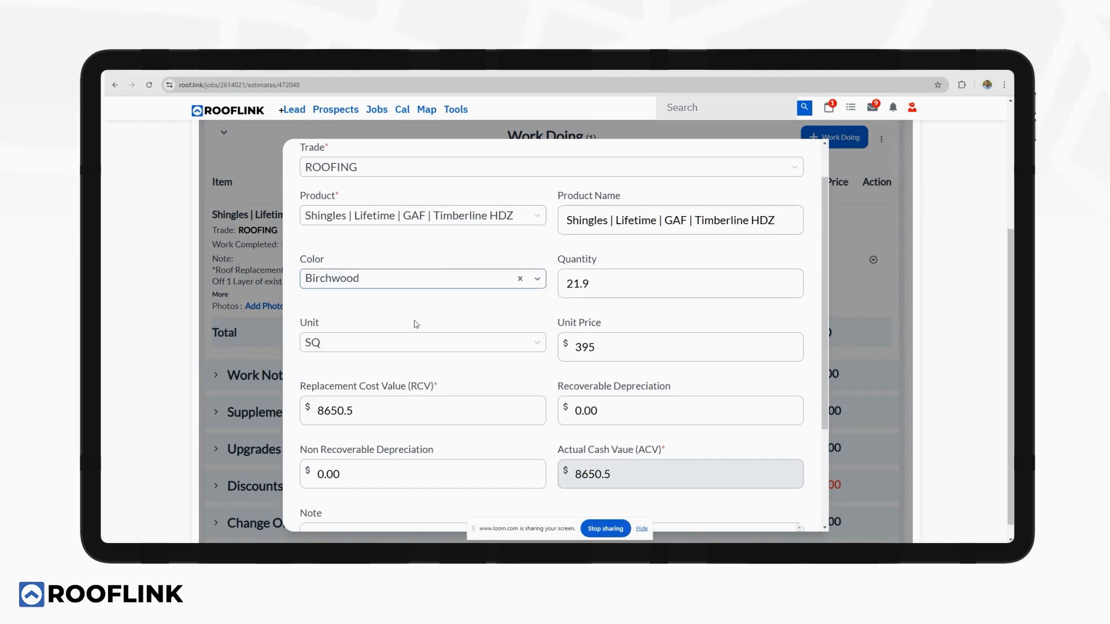
scroll(442, 306, "down", 3)
scroll(448, 307, "up", 2)
Change the shingles' RCV to $10,000 and recoverable depreciation to $2,500, and save.
left_click(398, 315)
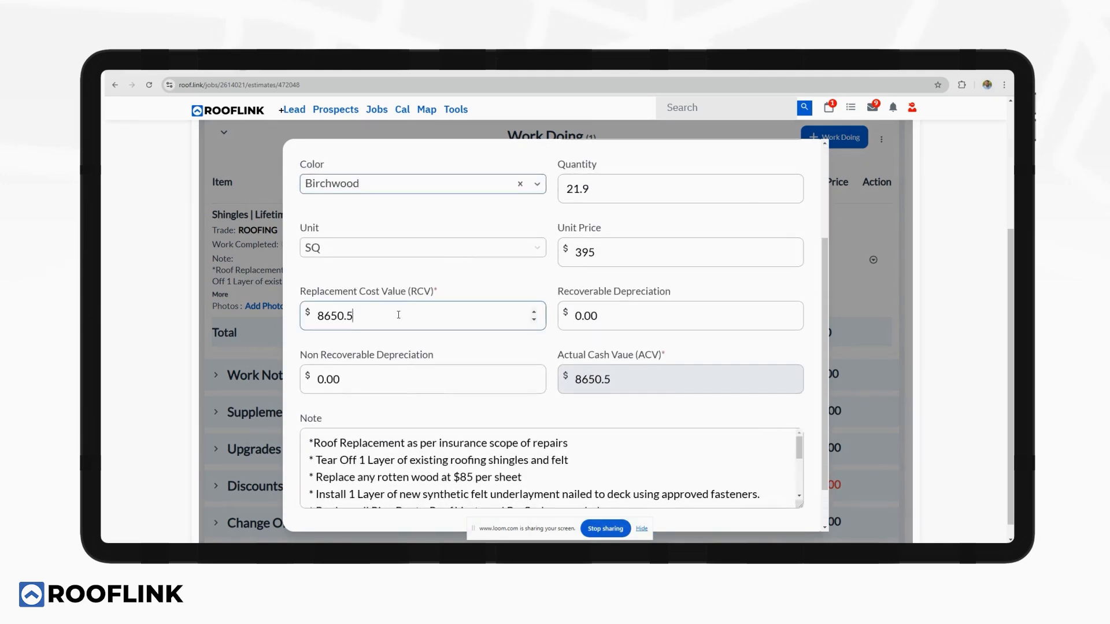
left_click_drag(398, 315, 310, 307)
type("10000")
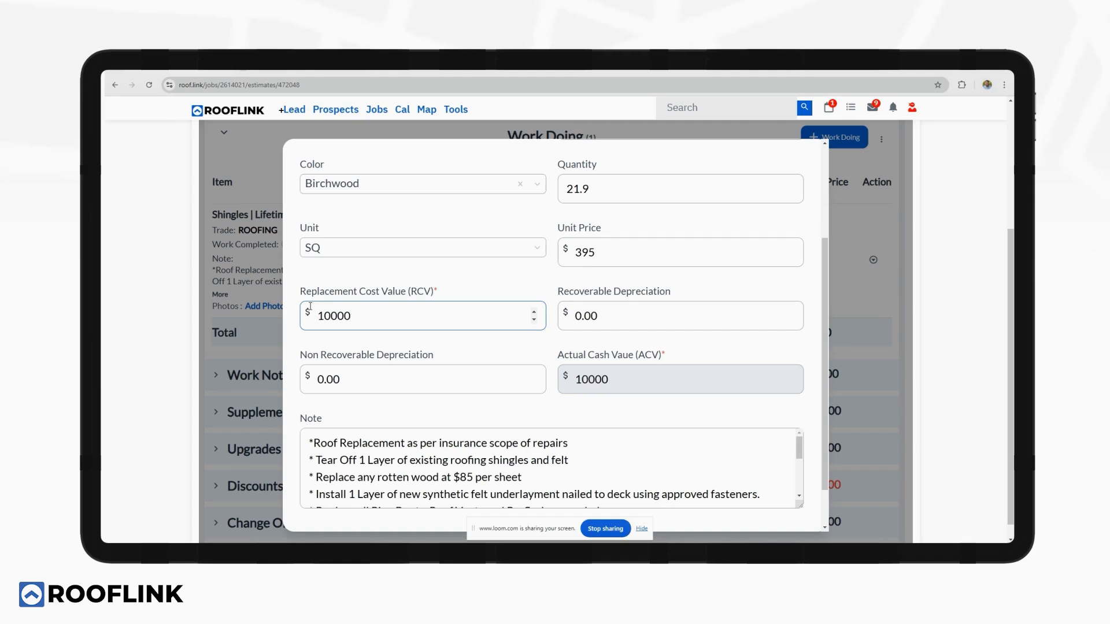
left_click(601, 315)
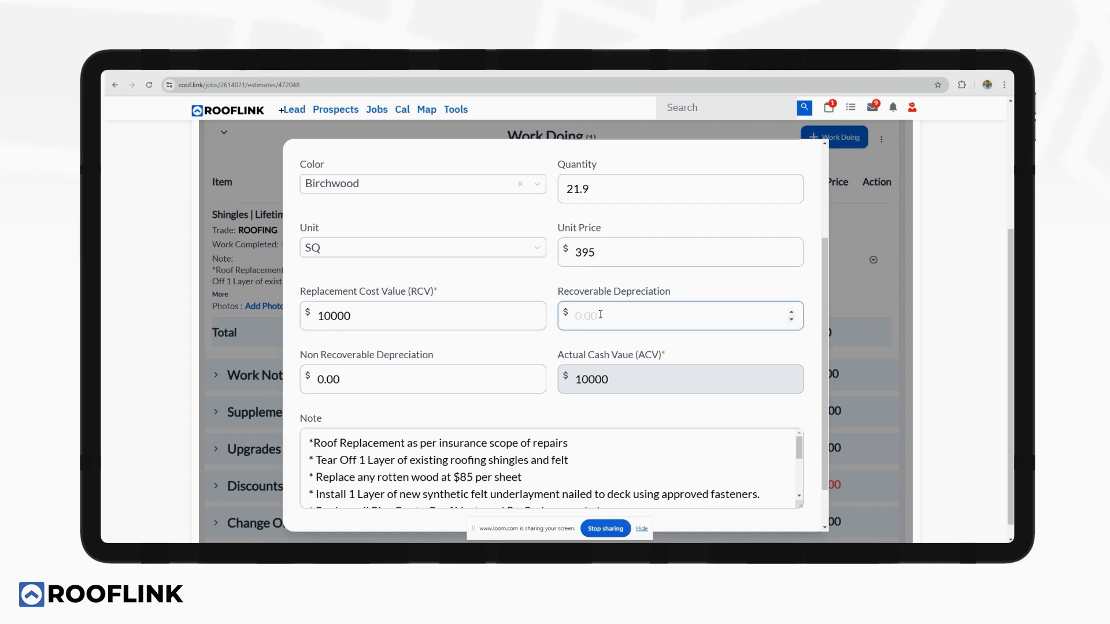
type("2500")
scroll(589, 398, "down", 2)
left_click(598, 364)
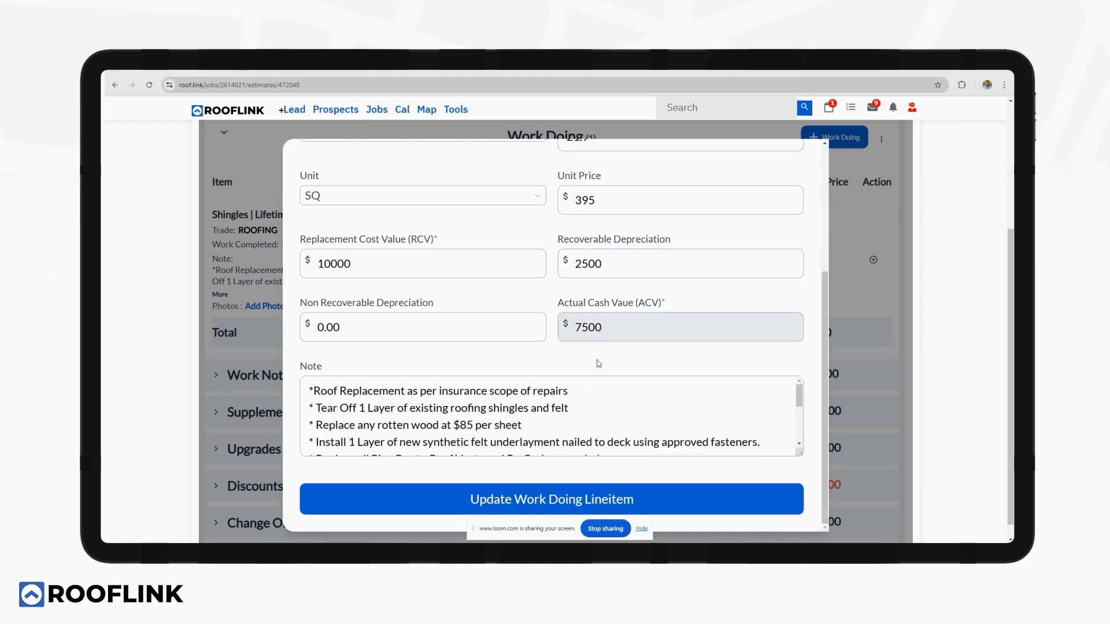
scroll(508, 419, "down", 3)
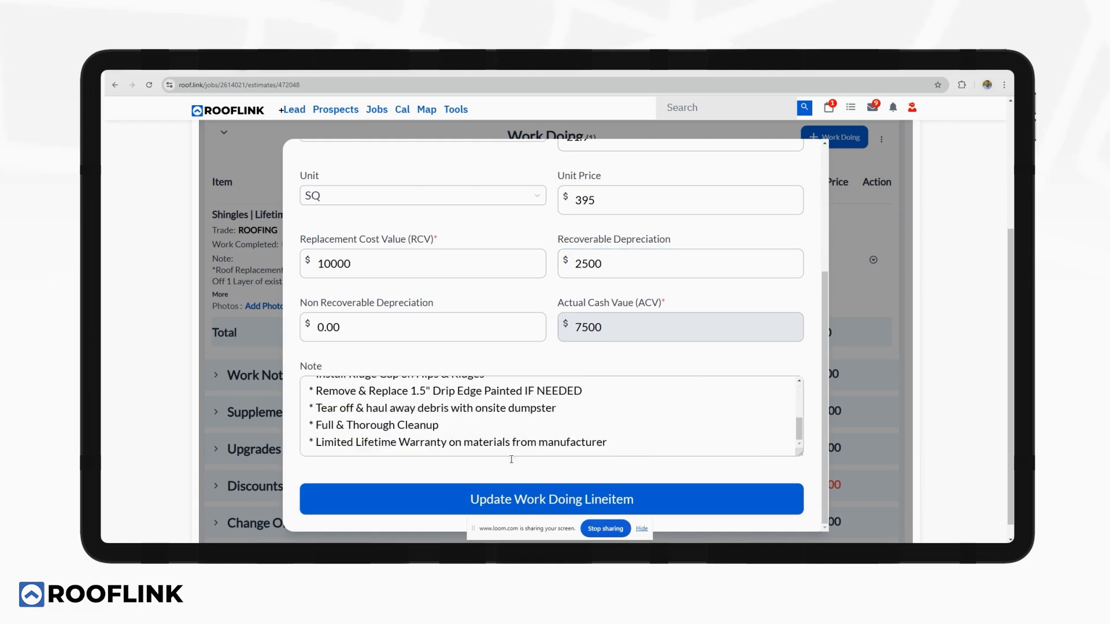
left_click(521, 503)
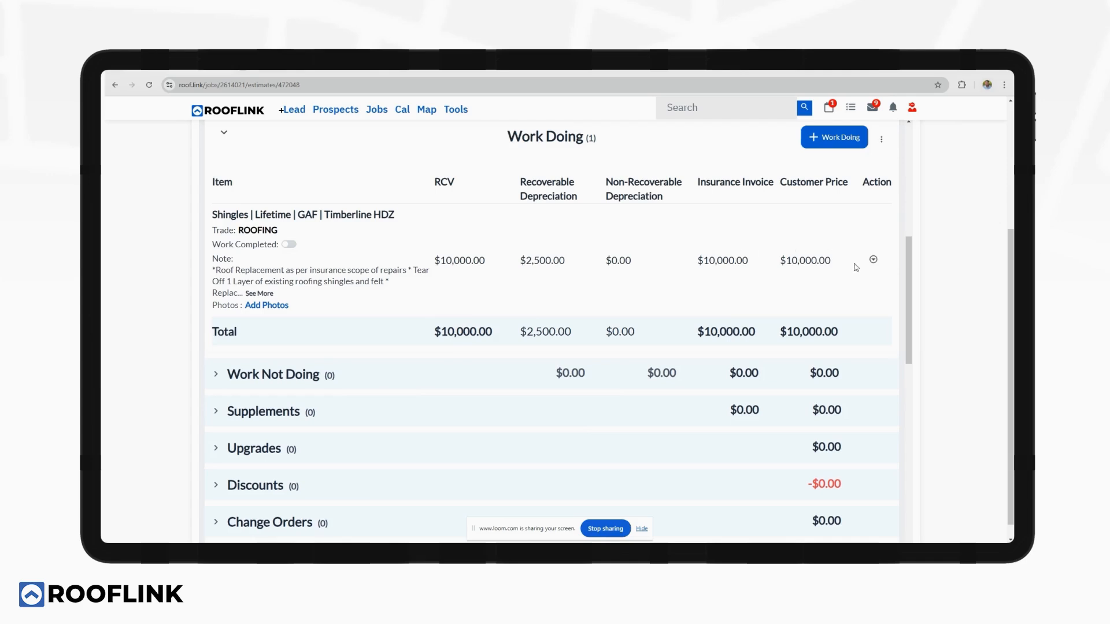
left_click(873, 260)
left_click(693, 297)
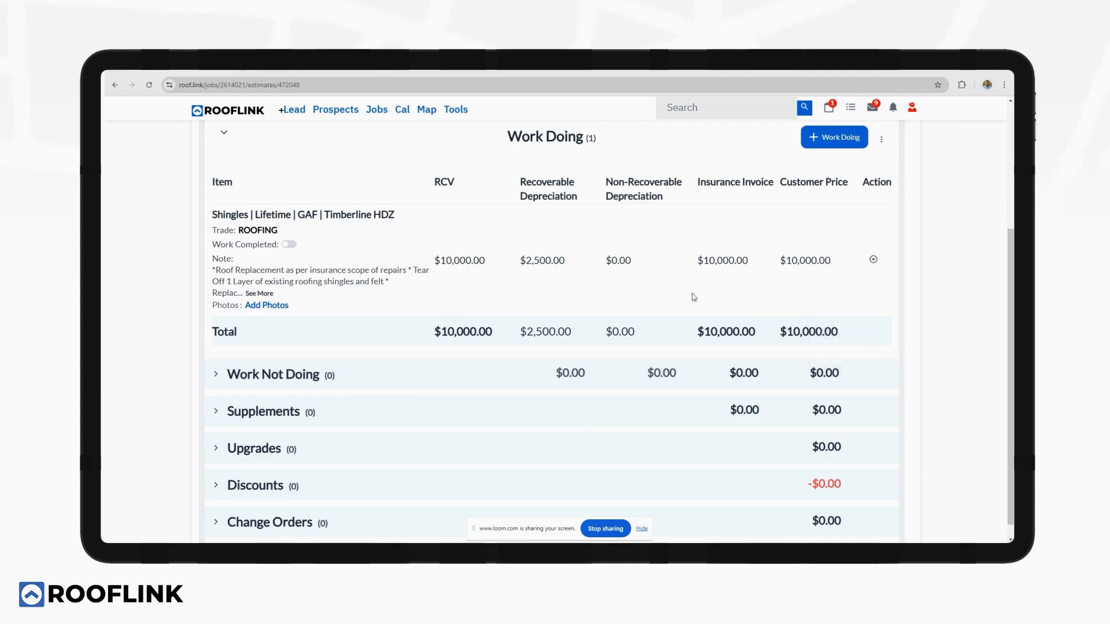
left_click(797, 165)
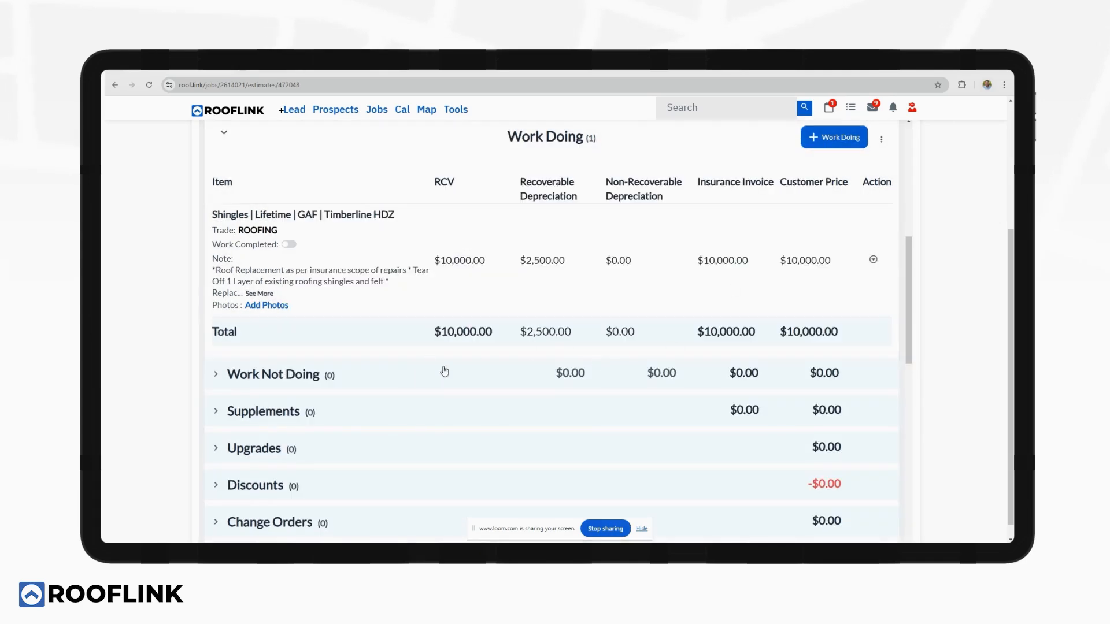
scroll(444, 371, "down", 2)
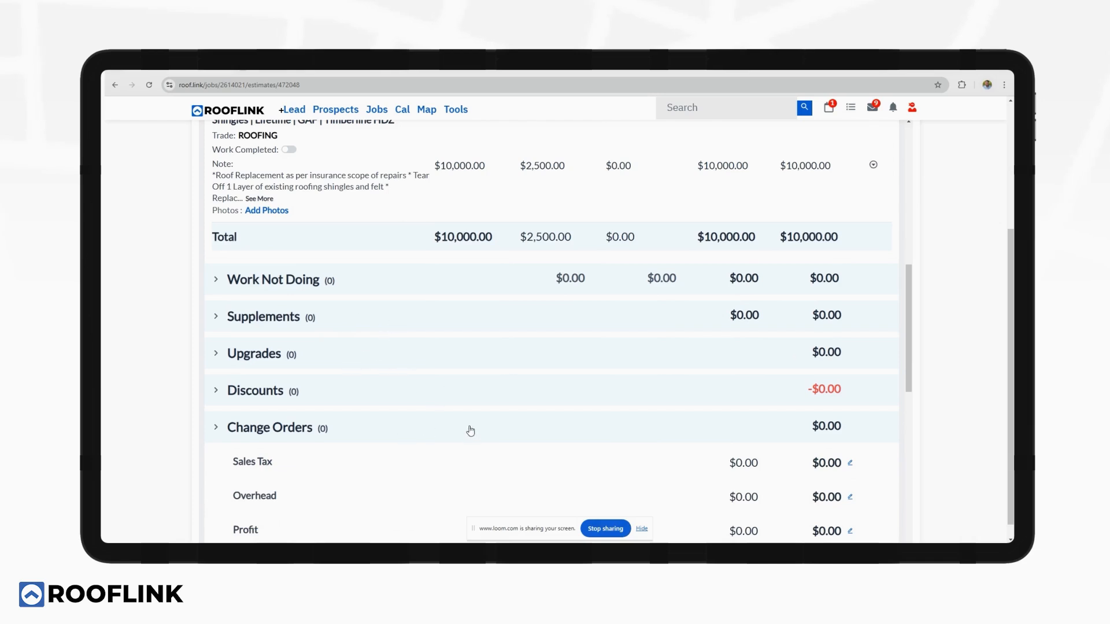
scroll(470, 430, "down", 4)
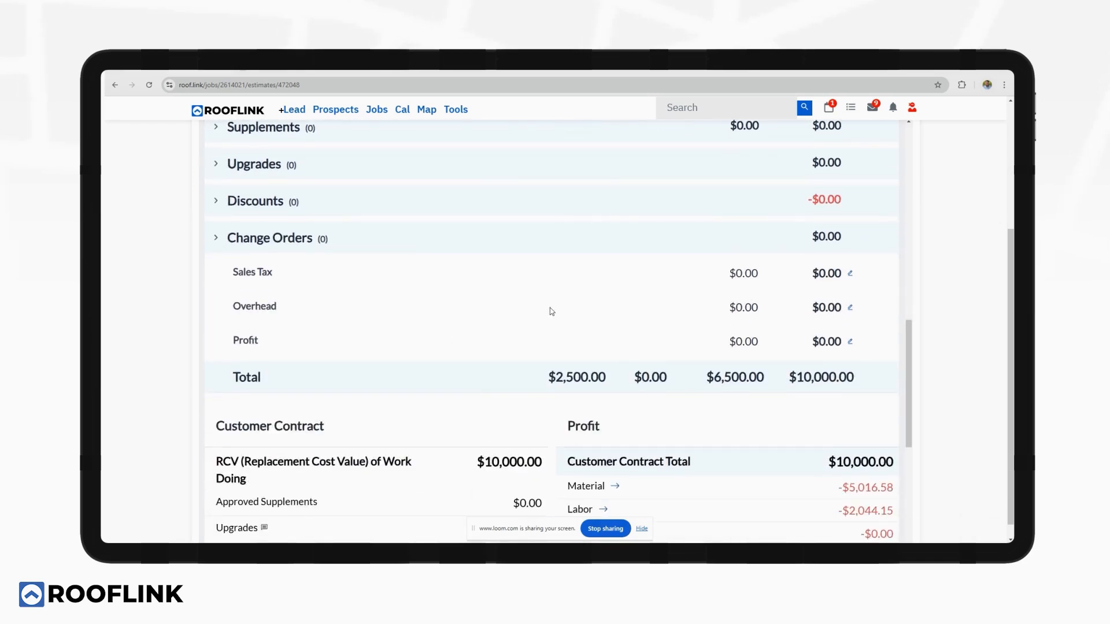
scroll(550, 310, "down", 5)
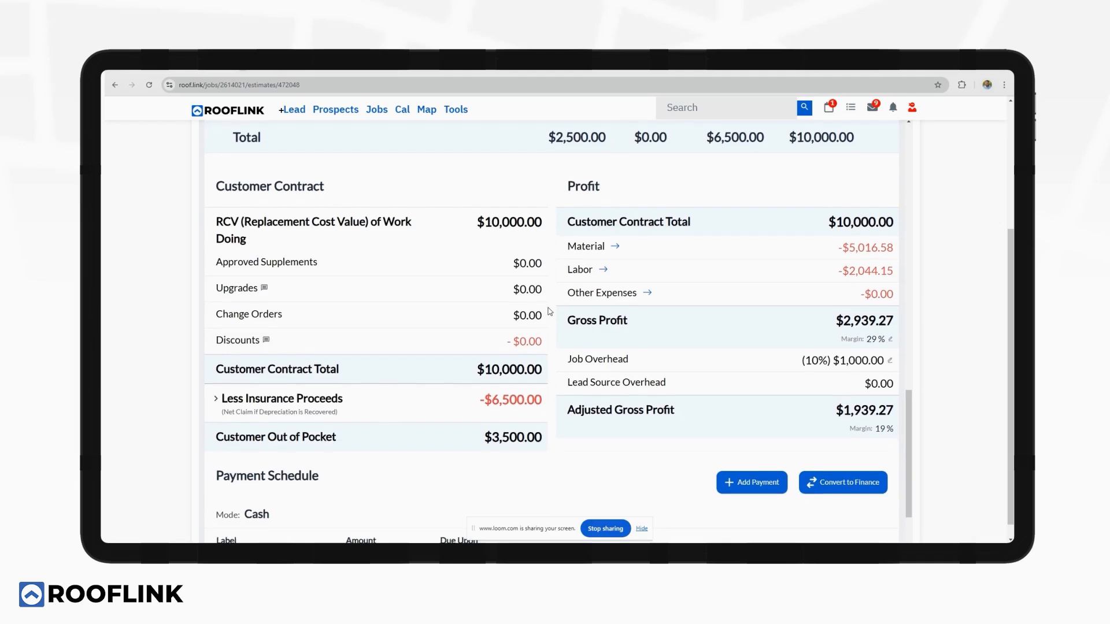
scroll(549, 311, "down", 1)
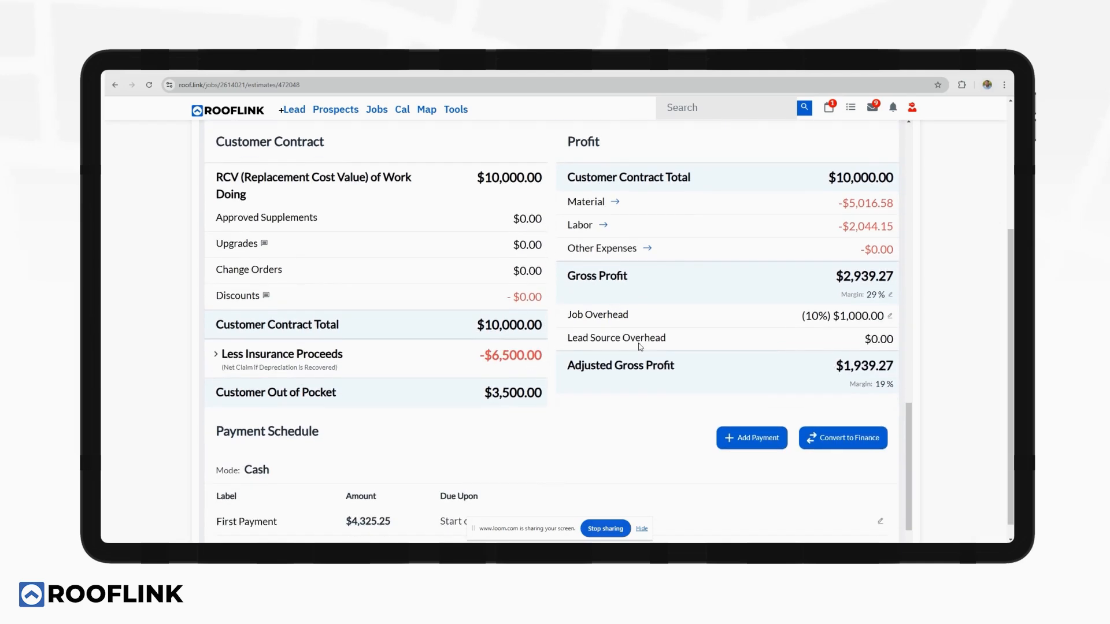
Set the estimate's gross margin to 50%, raising the contract total to $14,121.46.
left_click(890, 296)
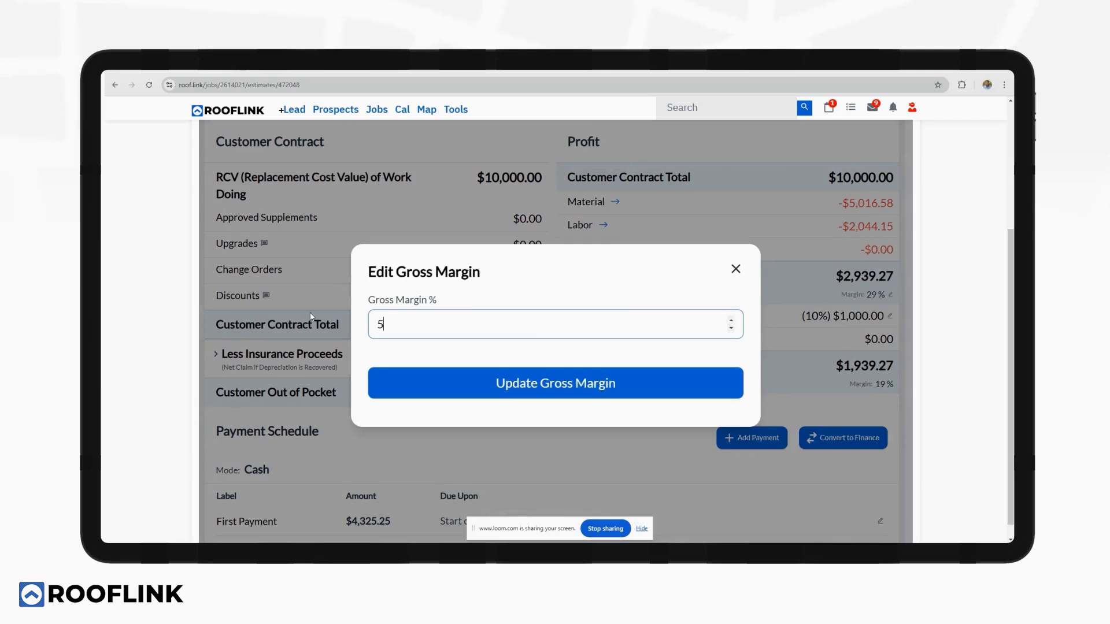
type("50")
left_click(504, 378)
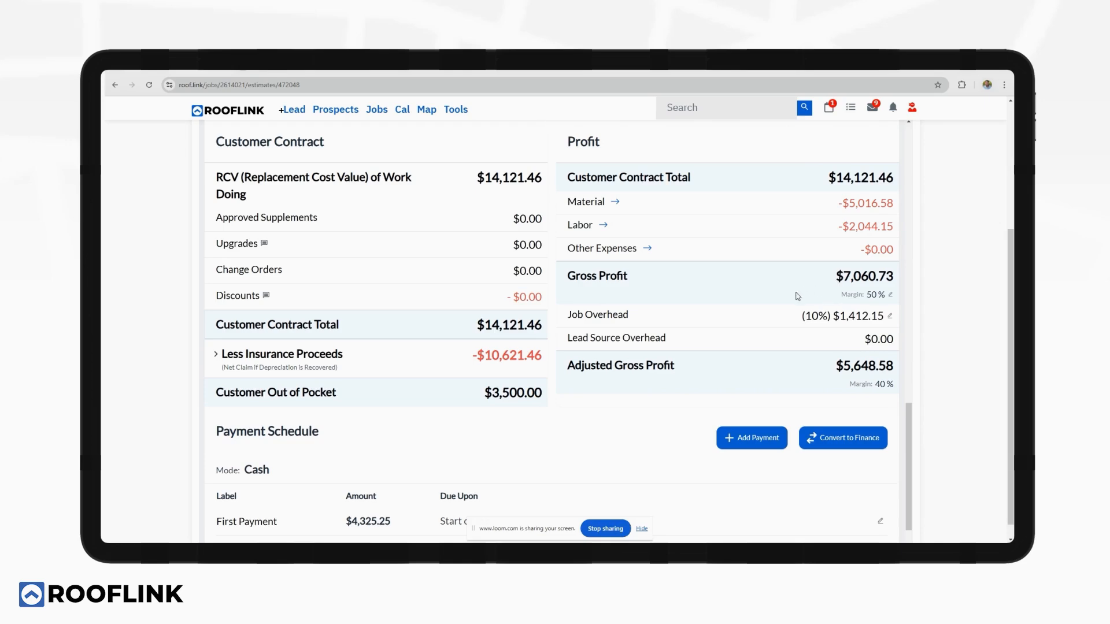
scroll(600, 308, "down", 1)
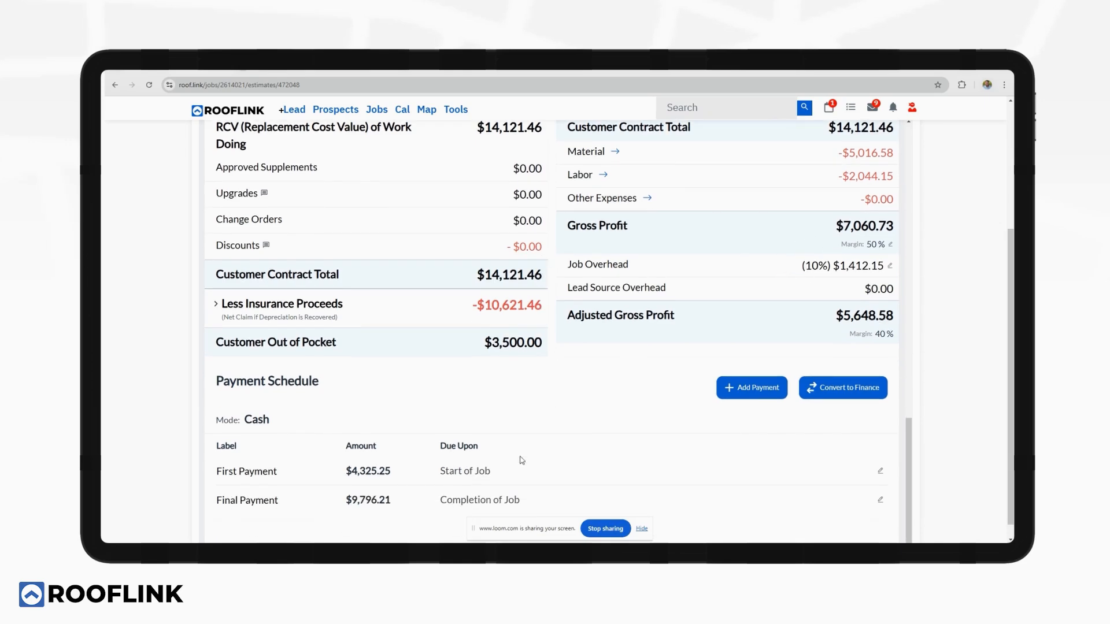
scroll(545, 389, "up", 15)
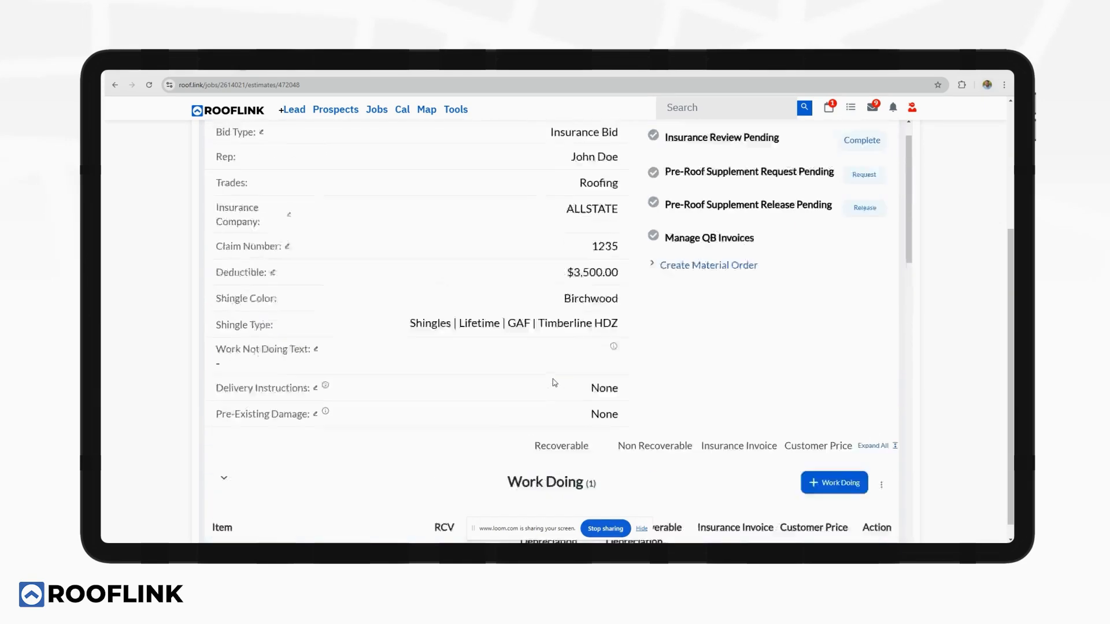
Save the contract to the job's docs using the 2. Insurance Packet template.
left_click(591, 137)
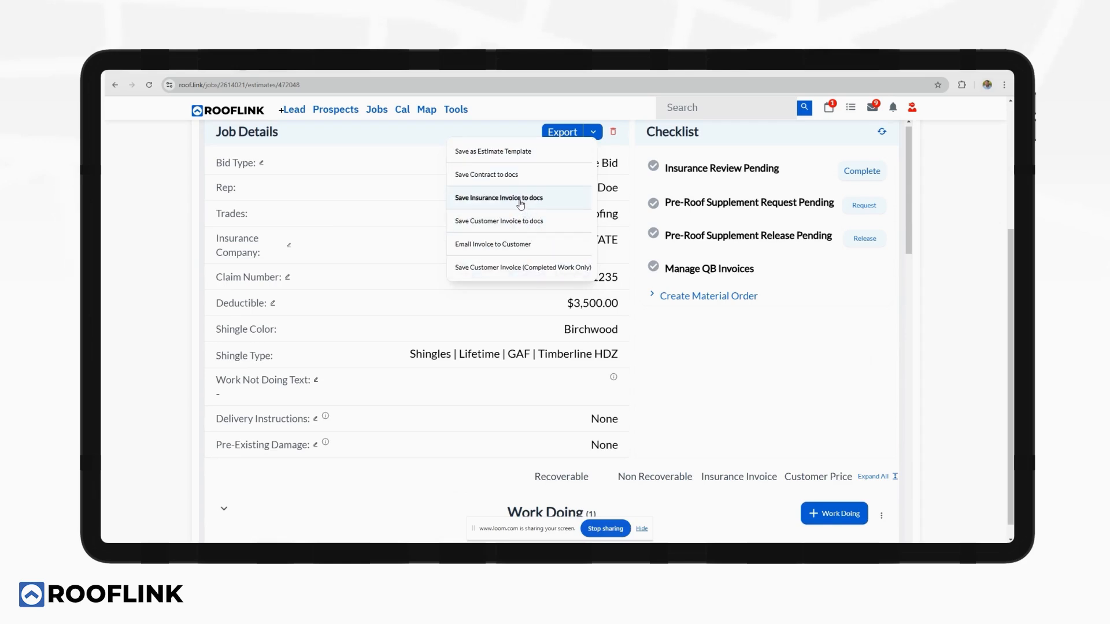
left_click(518, 175)
left_click(461, 301)
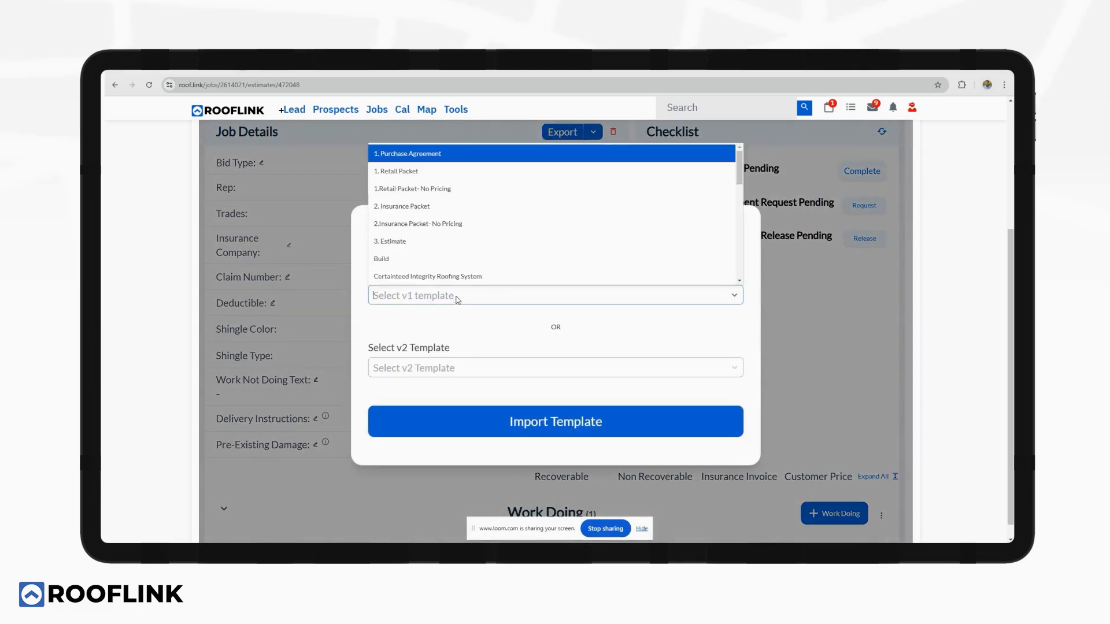
left_click(435, 208)
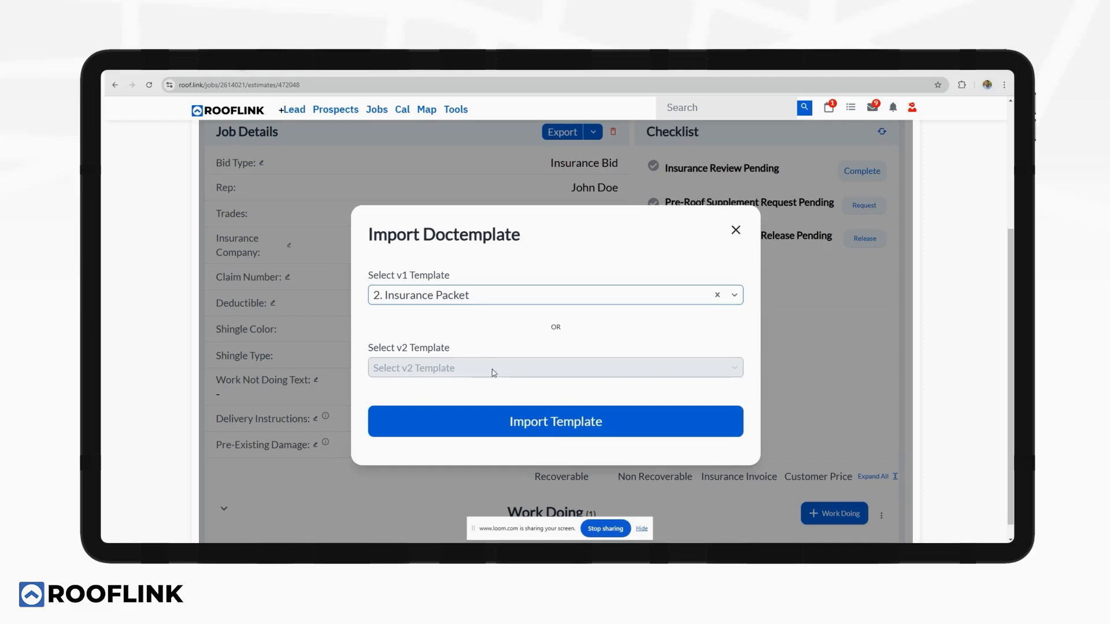
left_click(555, 421)
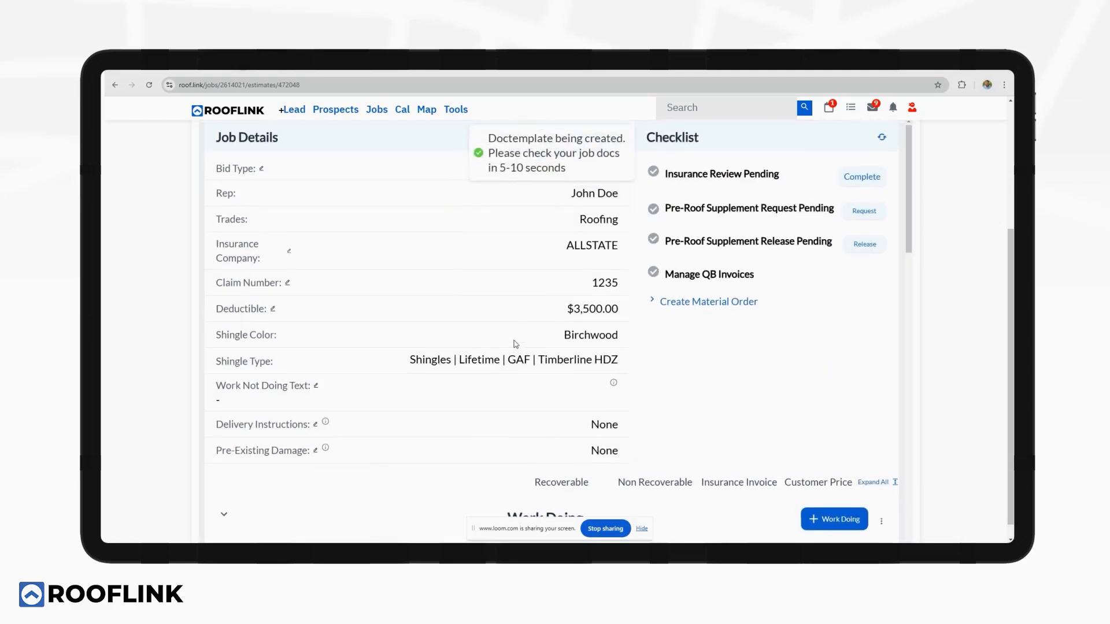
scroll(508, 340, "up", 3)
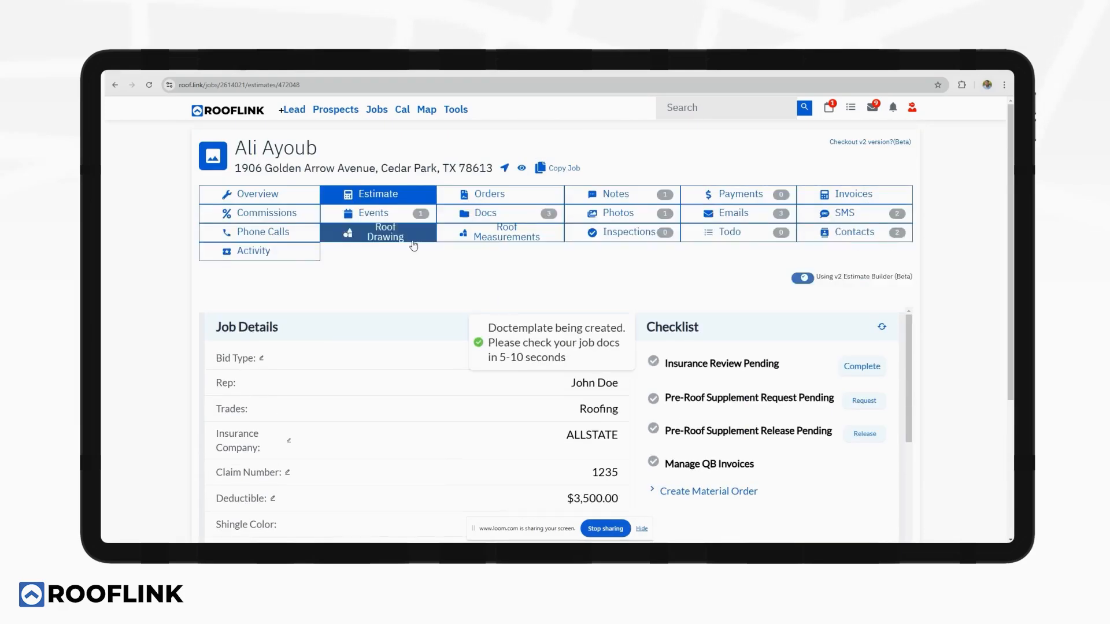
Review the insurance packet PDF in Docs and enable RoofLink signatures on it.
left_click(487, 214)
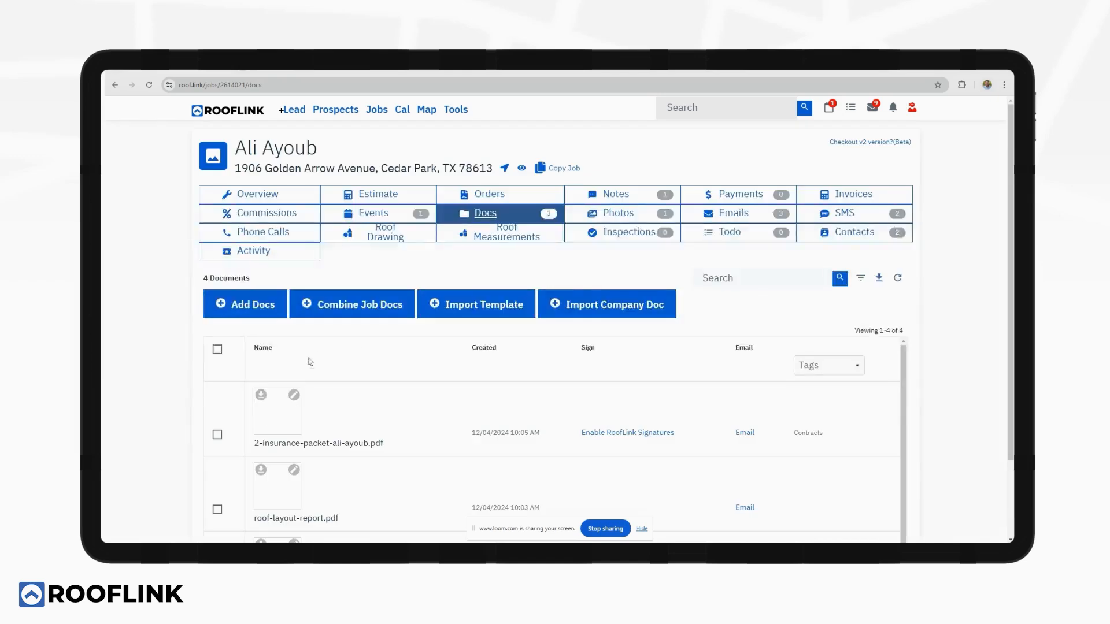
left_click(283, 411)
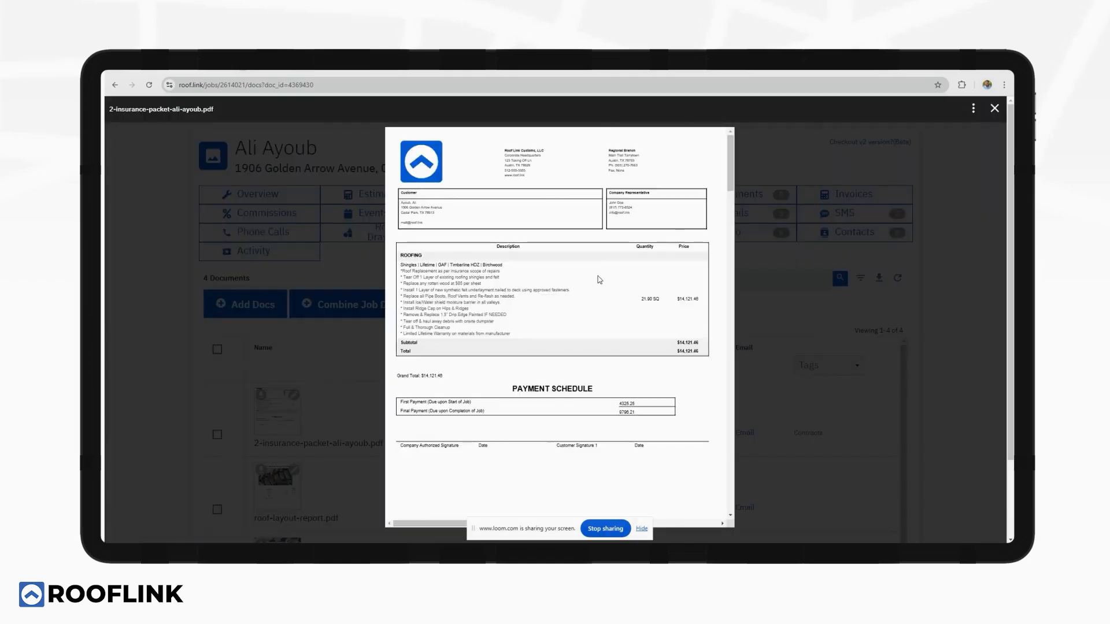
scroll(599, 270, "down", 10)
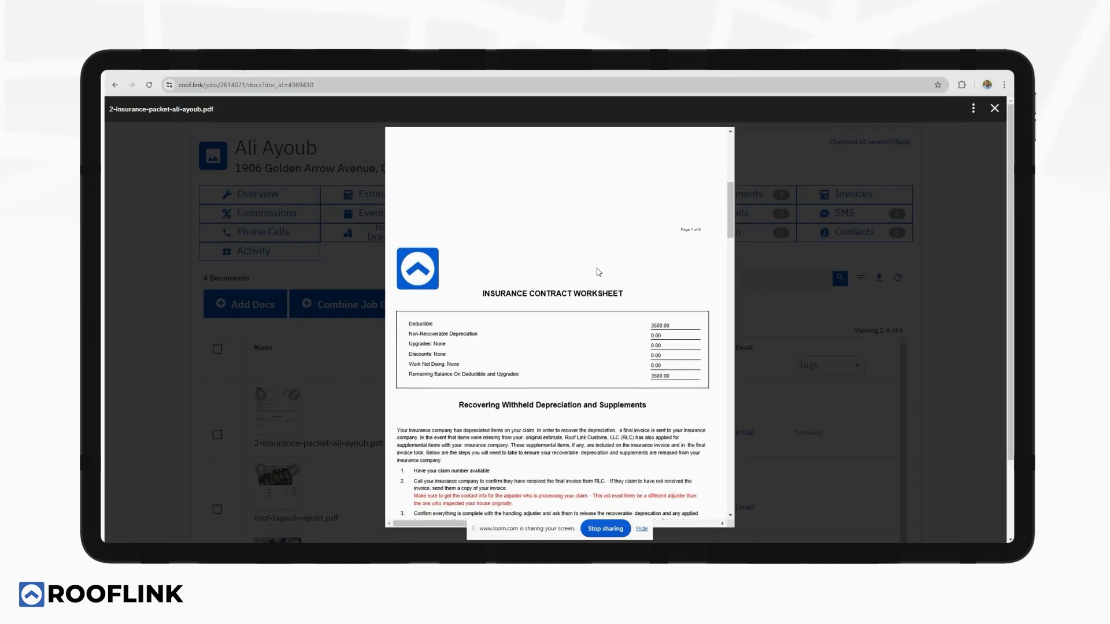
scroll(598, 274, "down", 12)
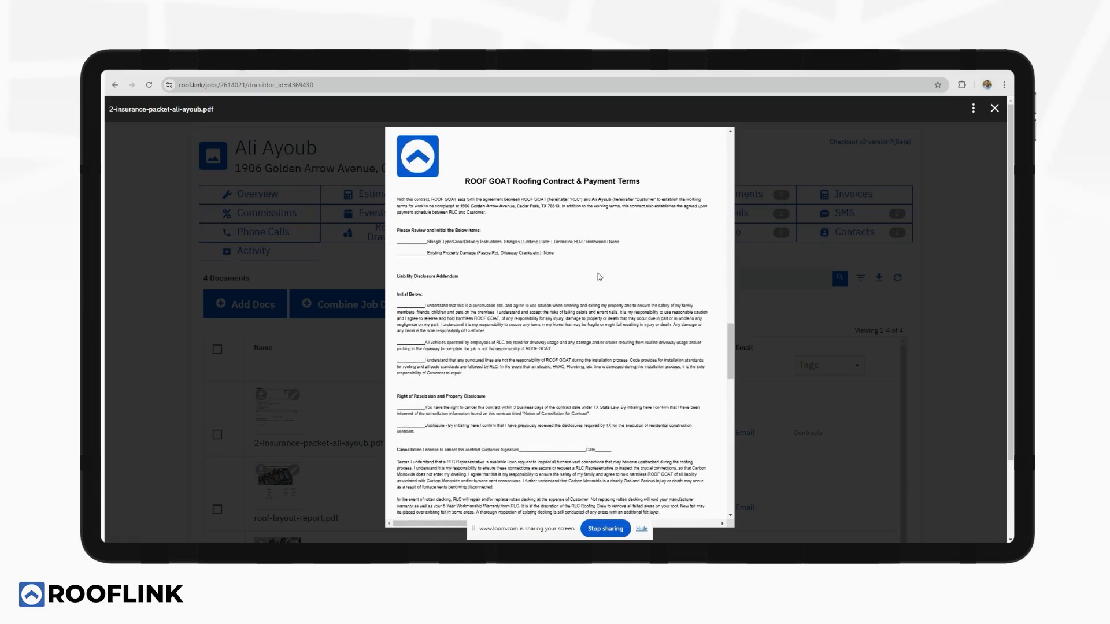
scroll(598, 277, "down", 12)
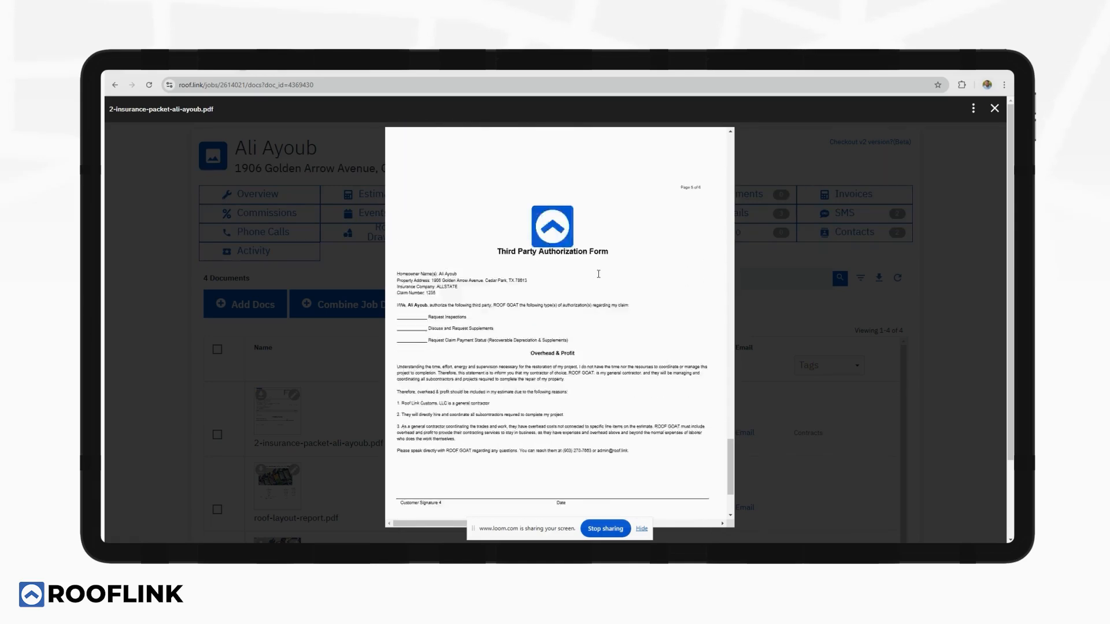
scroll(642, 346, "up", 10)
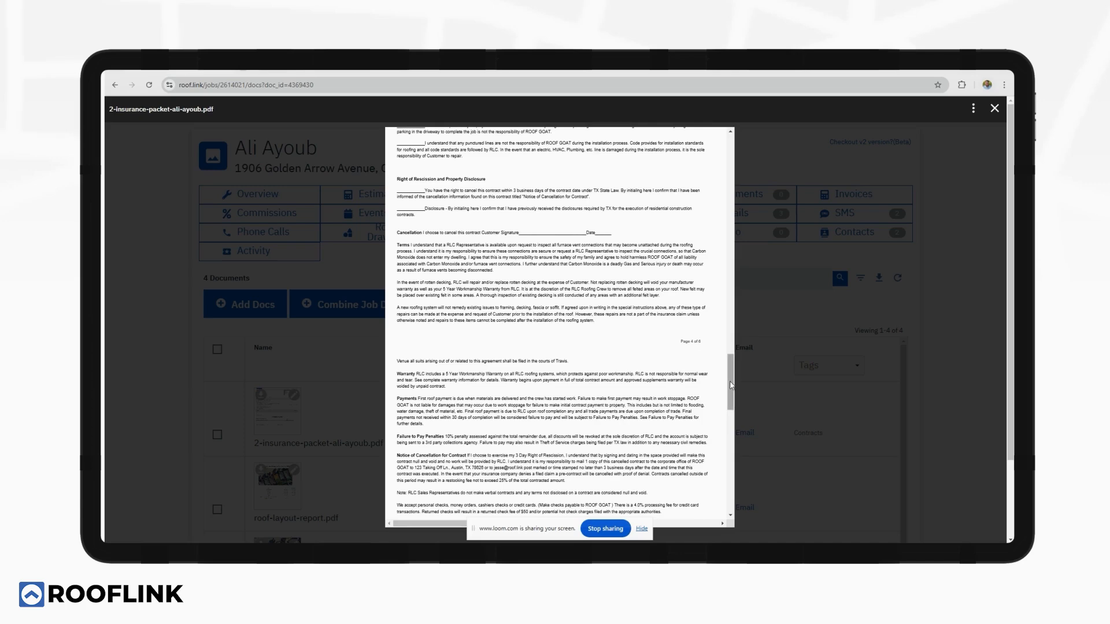
left_click_drag(731, 386, 734, 154)
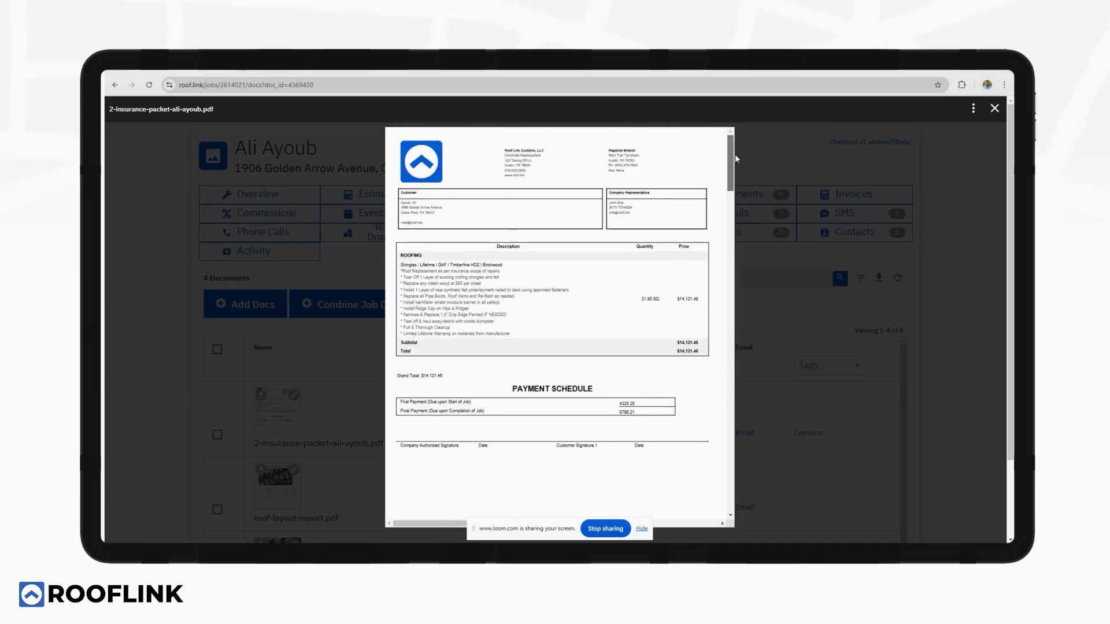
left_click(994, 109)
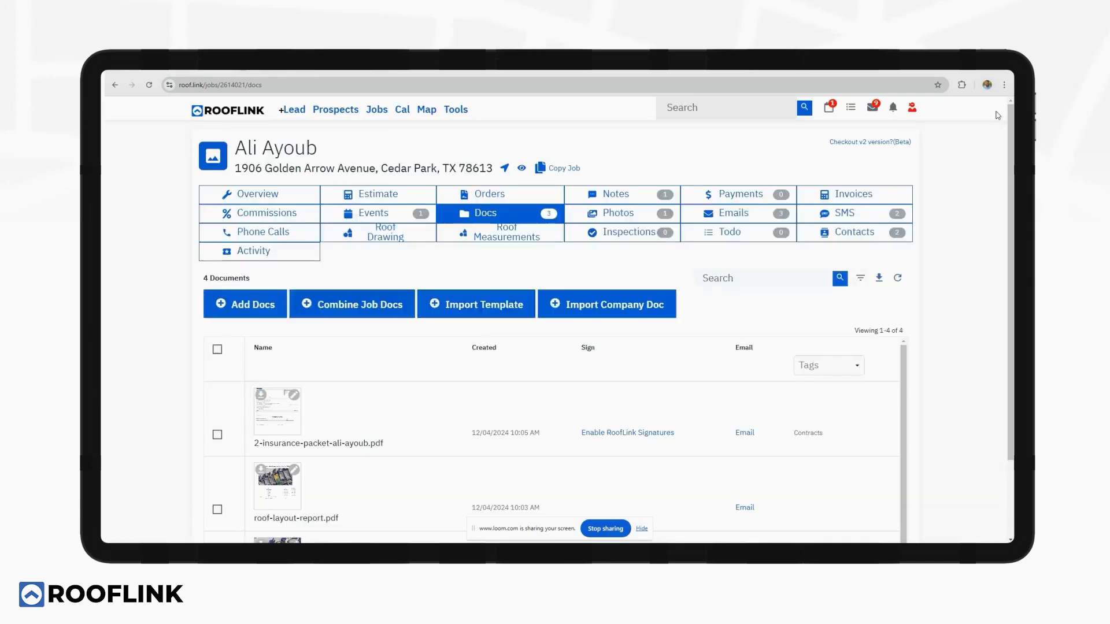
left_click(643, 434)
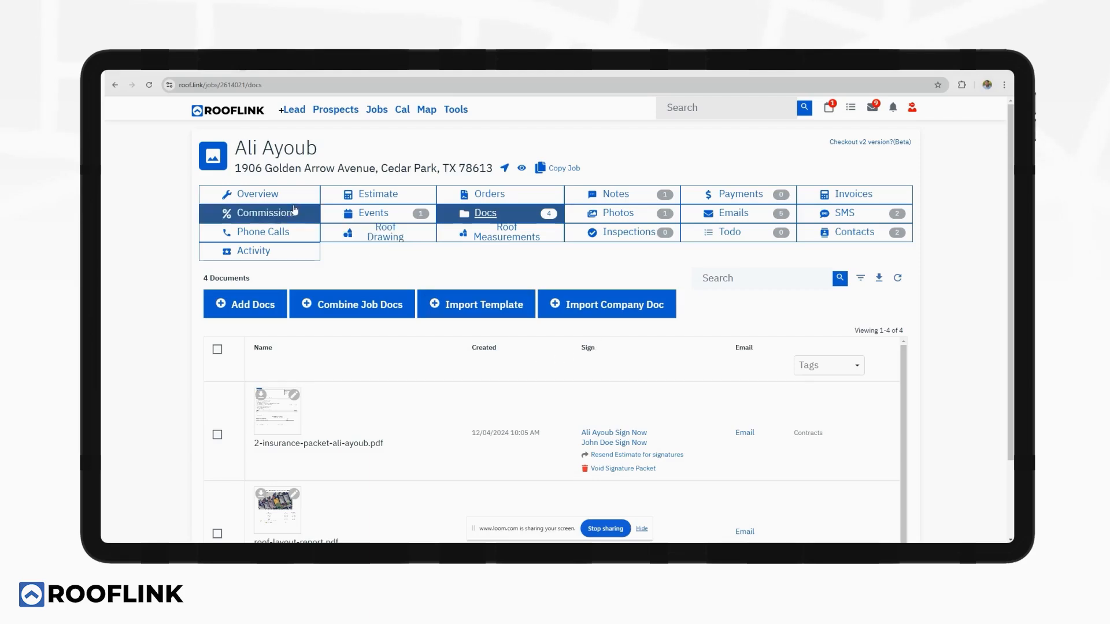
Submit the job from the Insurance Prospect Checklist on its Overview page.
left_click(257, 194)
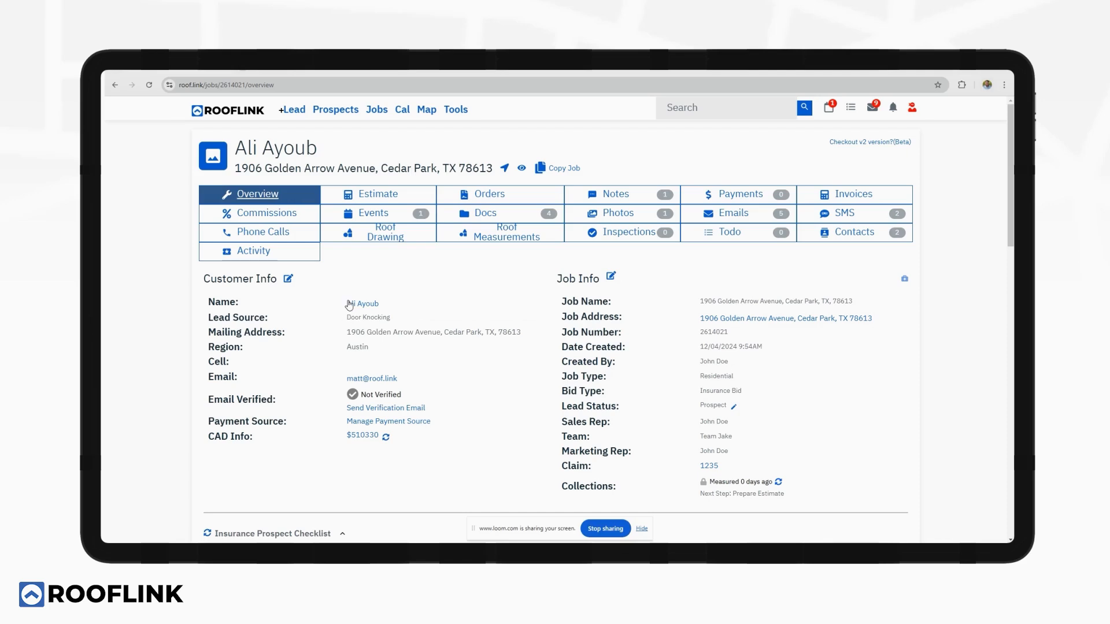
scroll(310, 287, "down", 10)
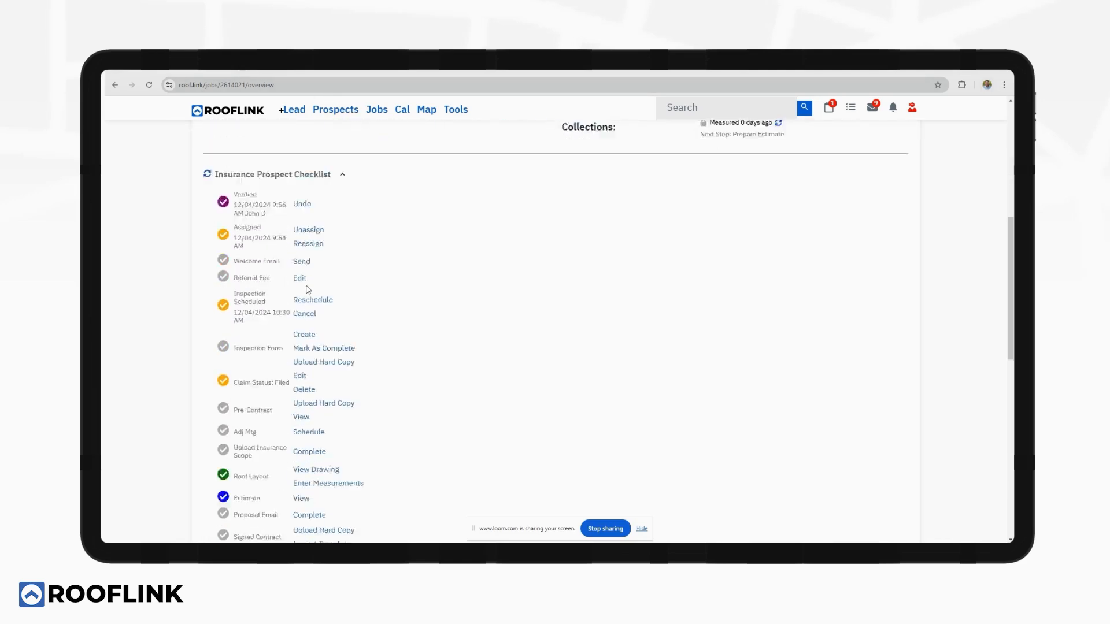
scroll(307, 291, "down", 1)
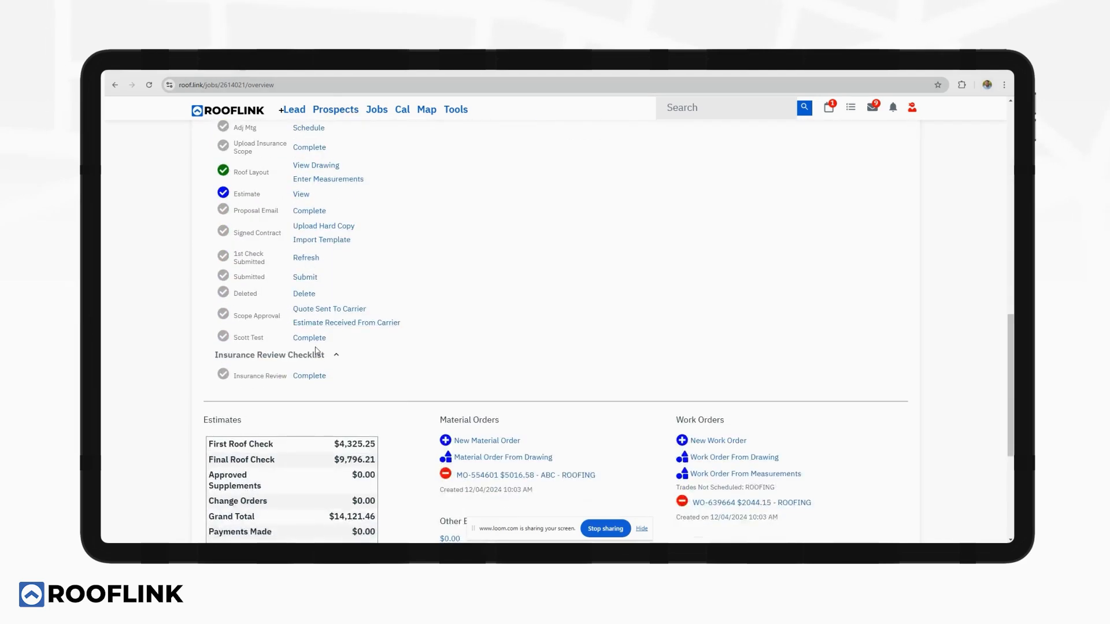
left_click(305, 280)
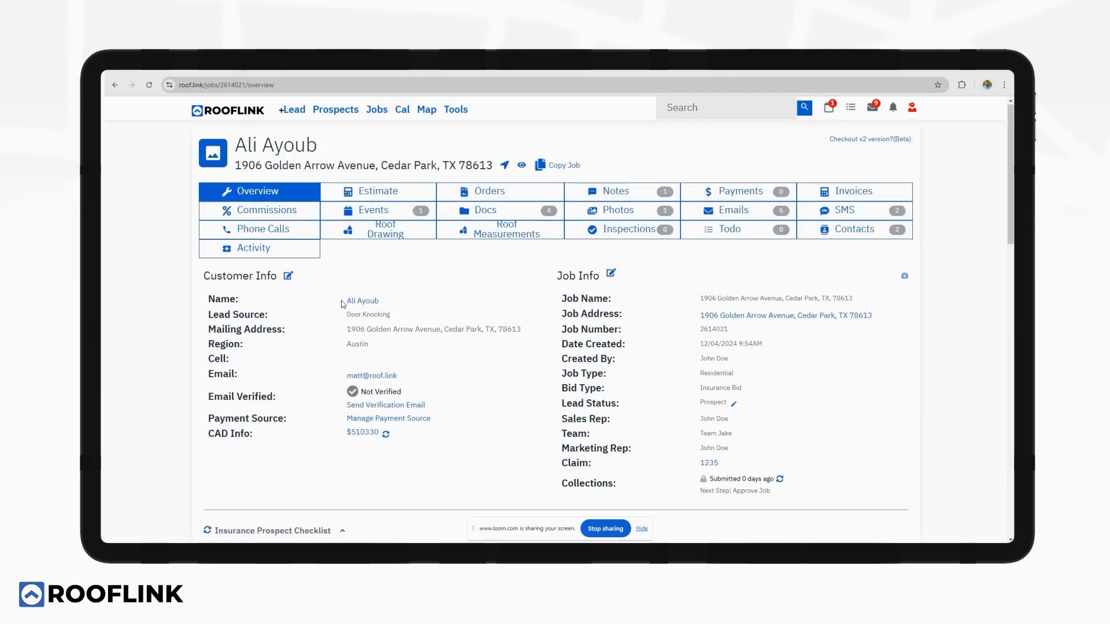
Approve the submitted job so collections reads Approved with next step Schedule Job.
scroll(344, 305, "down", 2)
scroll(343, 304, "down", 8)
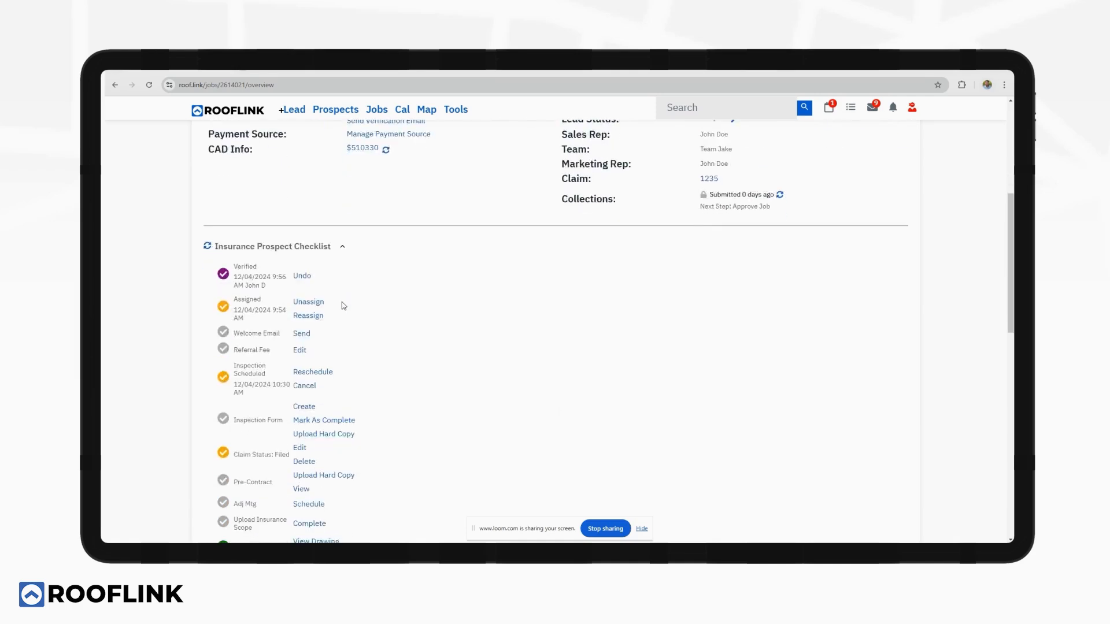
scroll(341, 302, "down", 3)
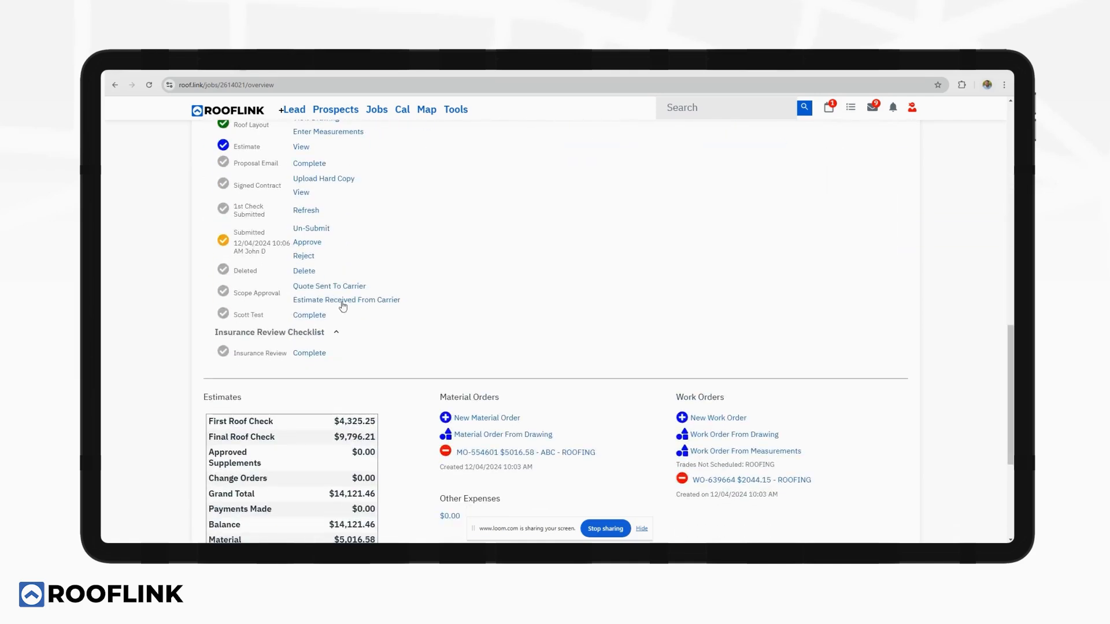
left_click(305, 243)
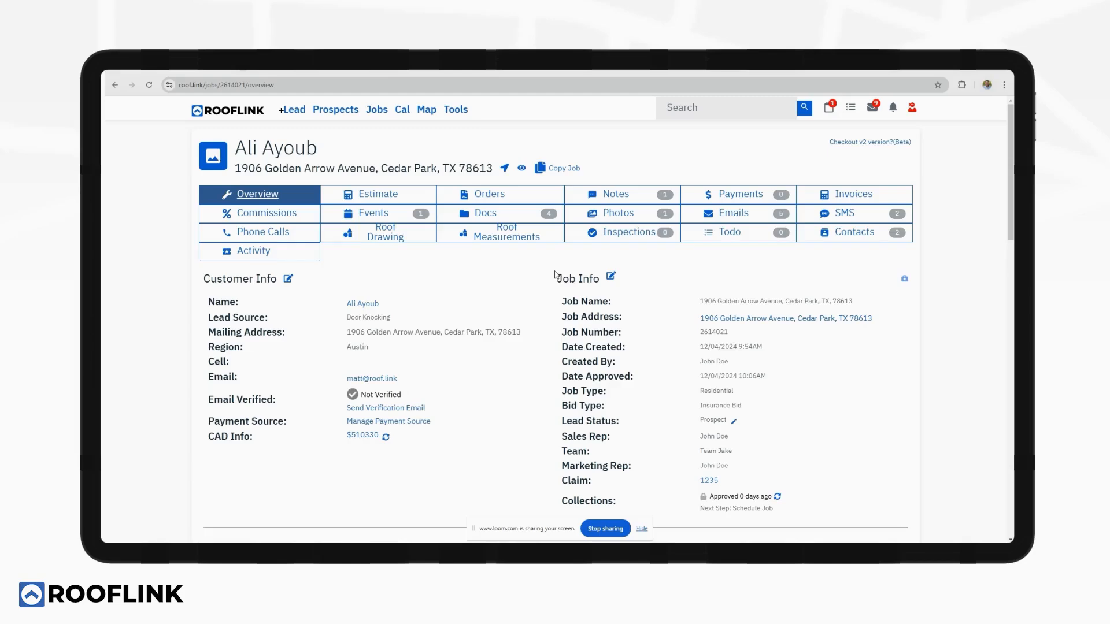
scroll(554, 275, "down", 3)
scroll(555, 275, "down", 3)
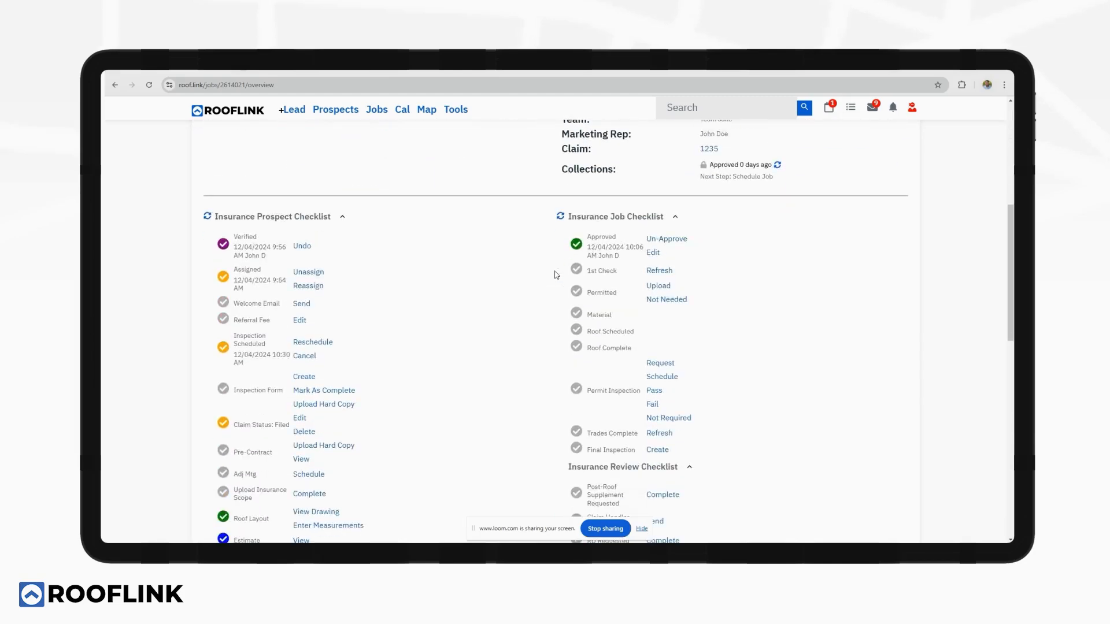
scroll(555, 275, "down", 1)
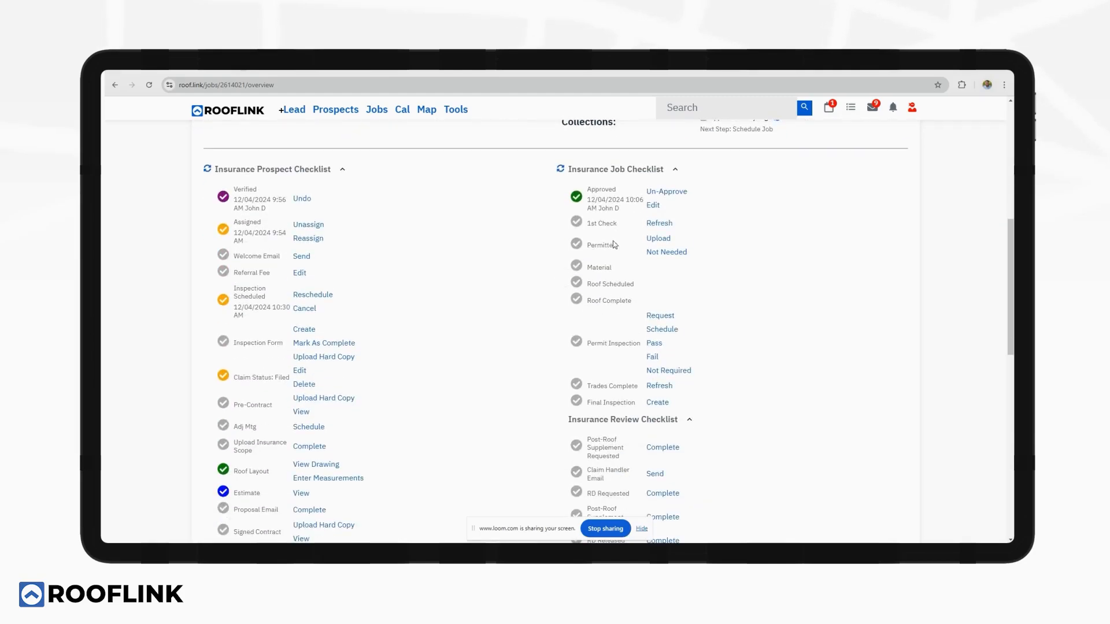
scroll(613, 244, "down", 5)
scroll(607, 297, "up", 11)
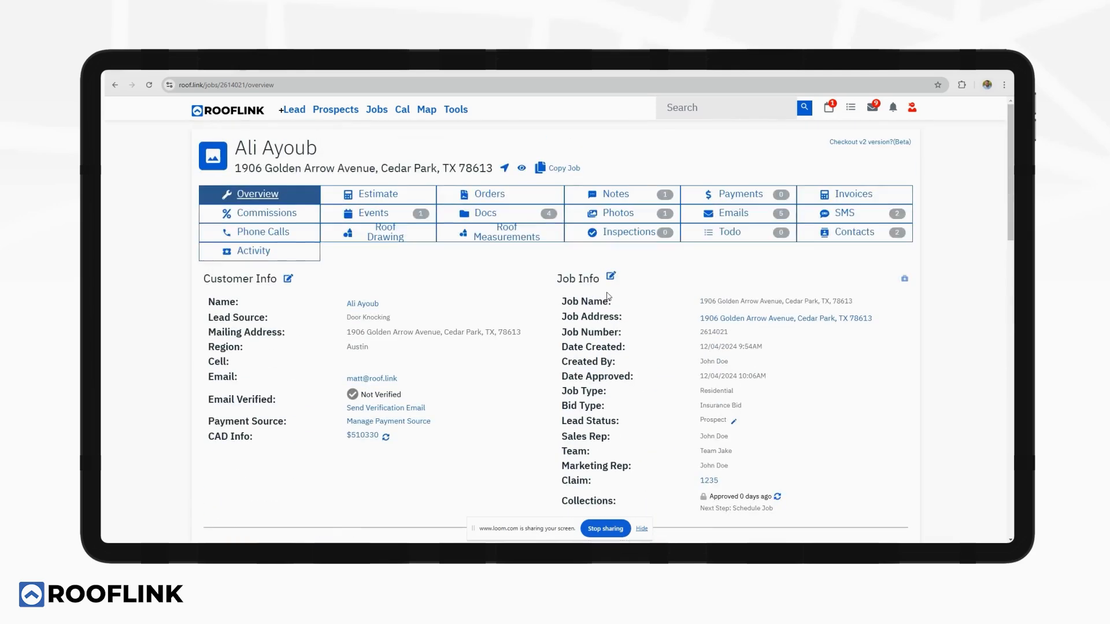
Place the ABC roofing material order for delivery Fri 12/06/2024 at 8:30 AM.
left_click(489, 195)
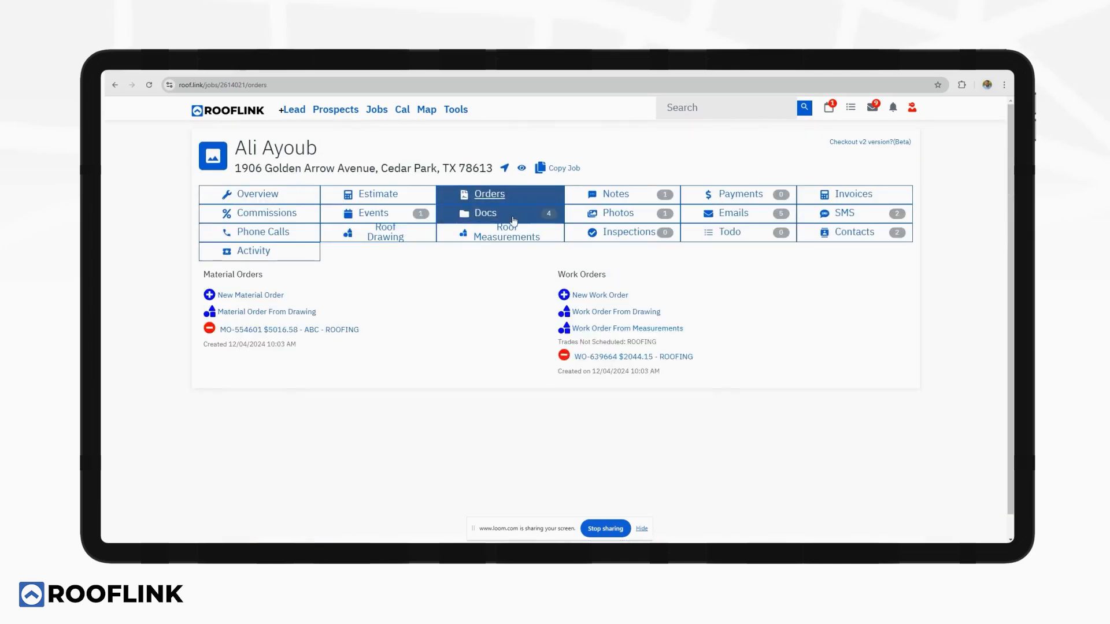
left_click(341, 334)
scroll(508, 322, "down", 5)
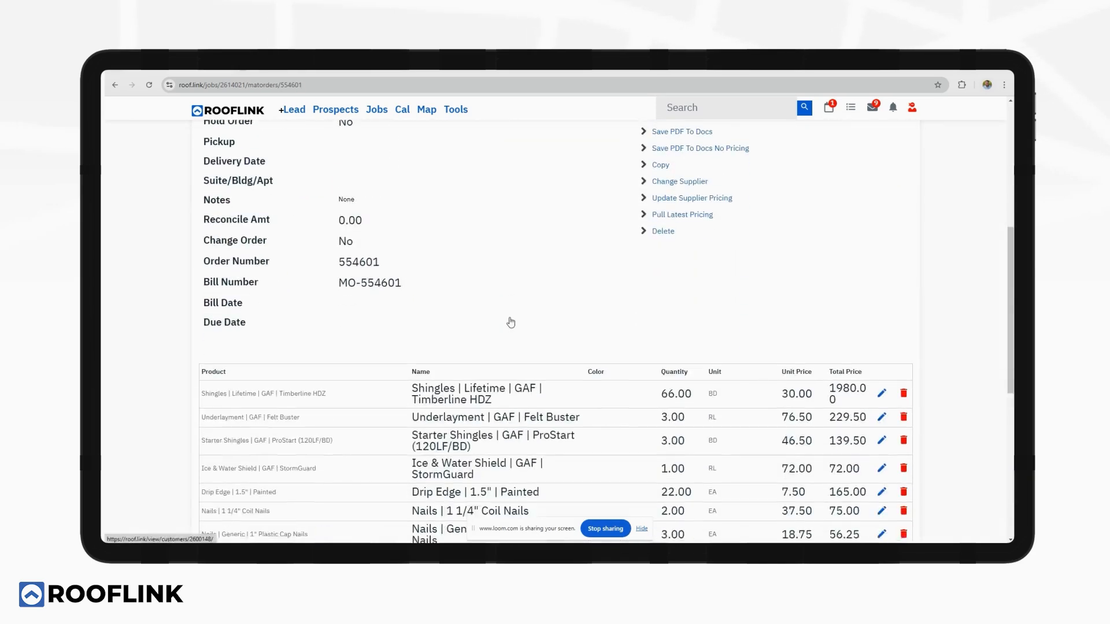
scroll(513, 321, "up", 3)
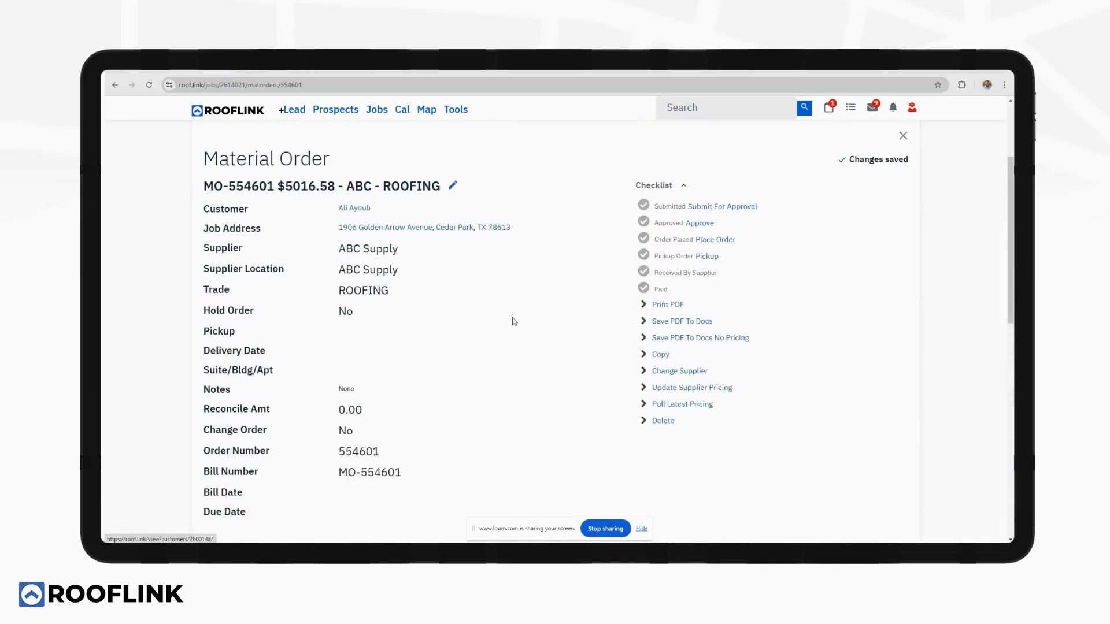
left_click(715, 240)
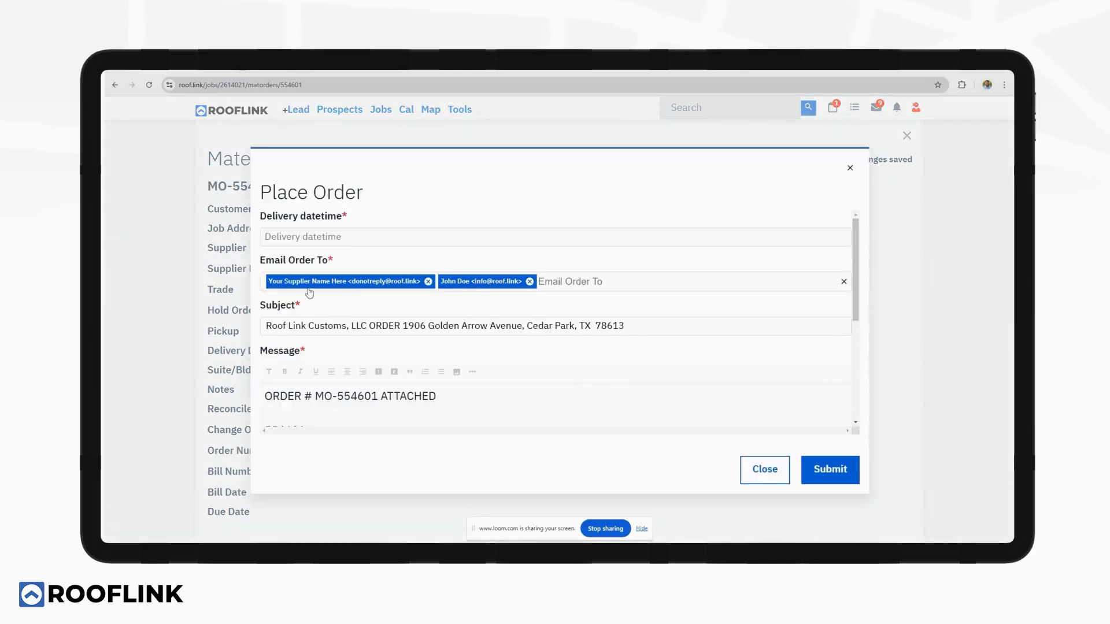
left_click(367, 237)
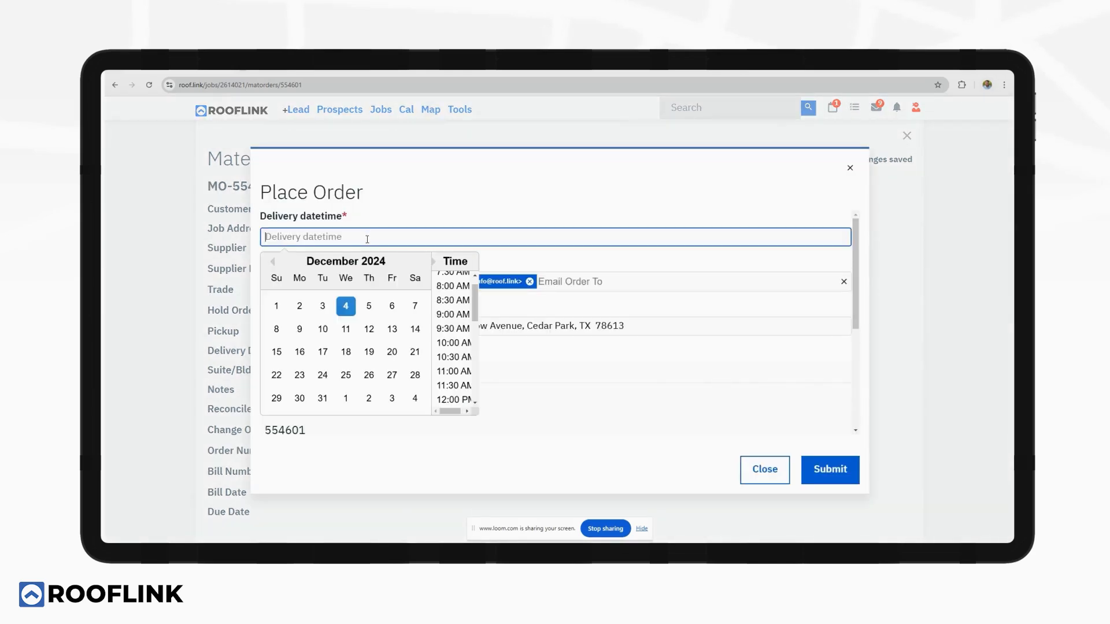
left_click(392, 305)
left_click(454, 300)
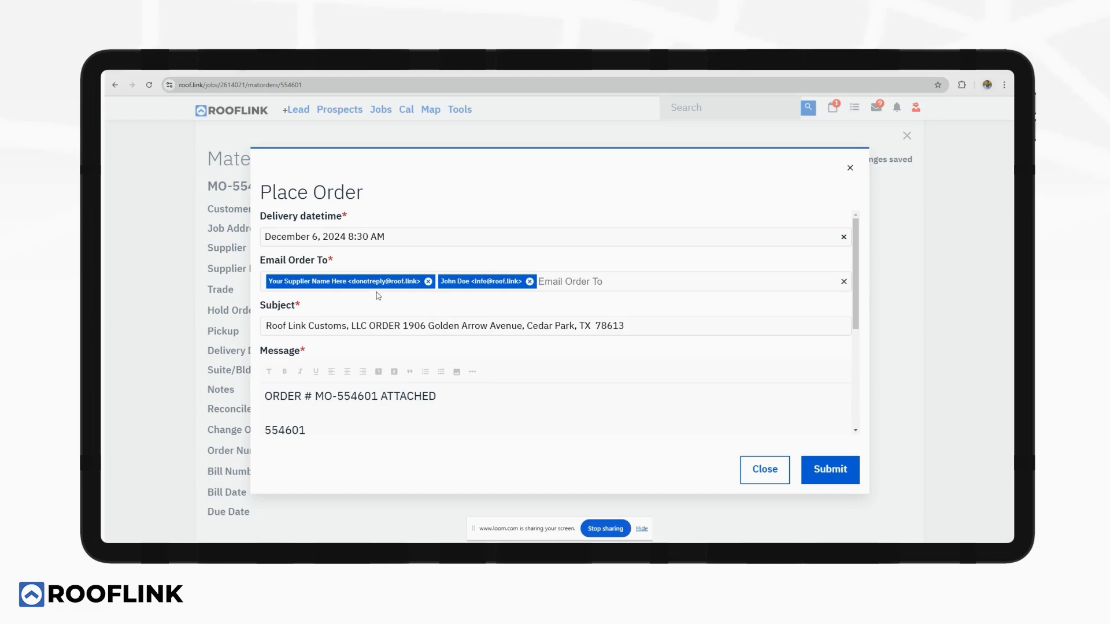
scroll(376, 293, "down", 5)
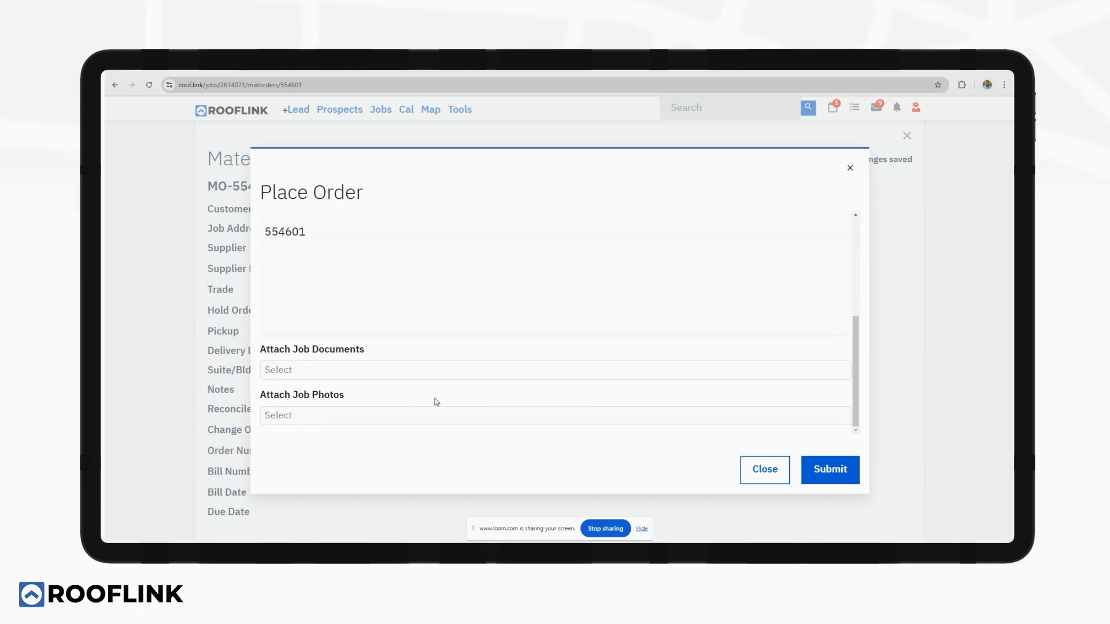
left_click(830, 466)
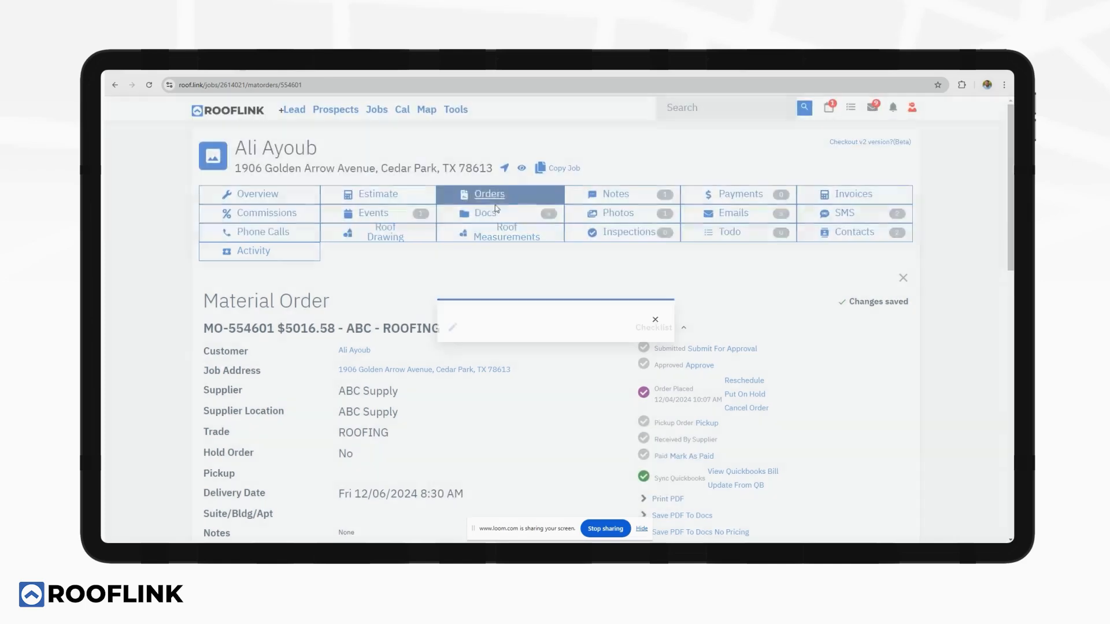
Open the roofing work order's schedule form and assign the crew to it.
left_click(496, 197)
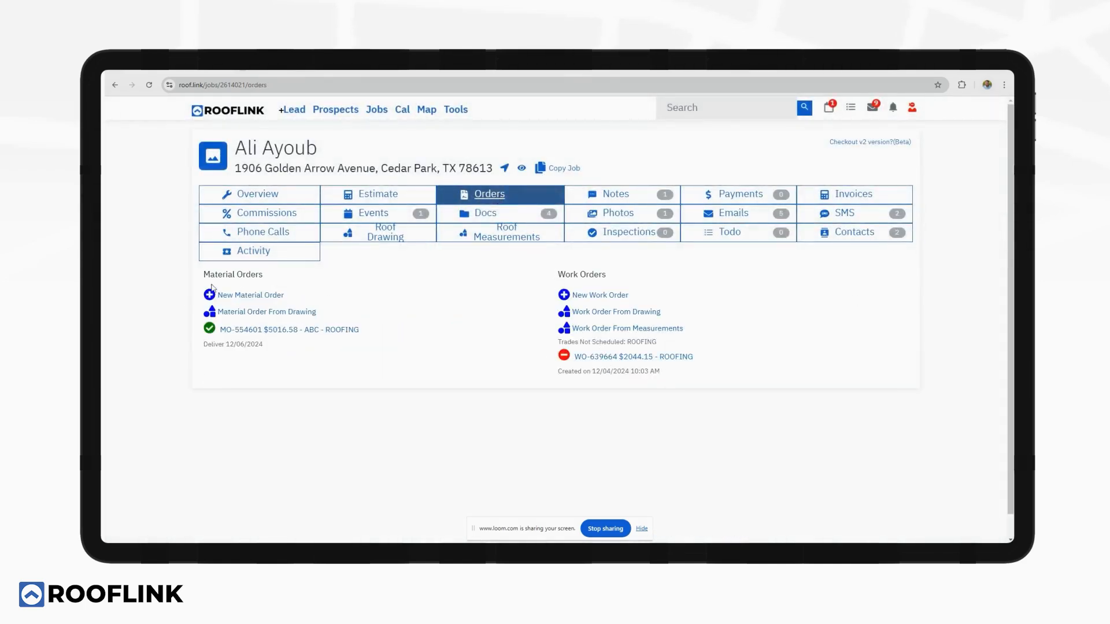
left_click(611, 358)
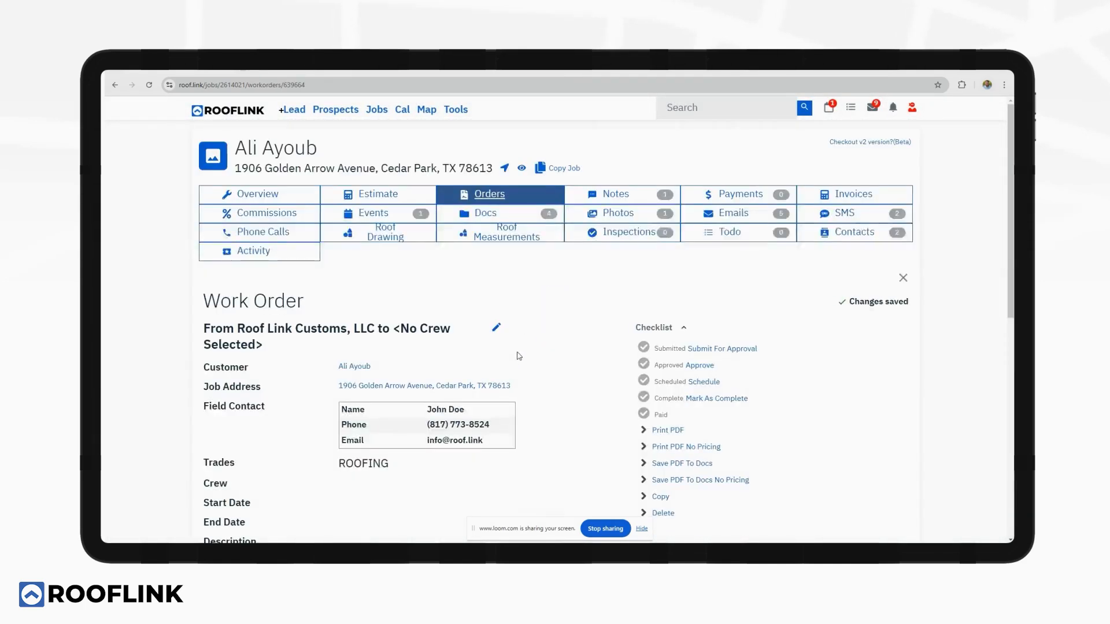
left_click(703, 239)
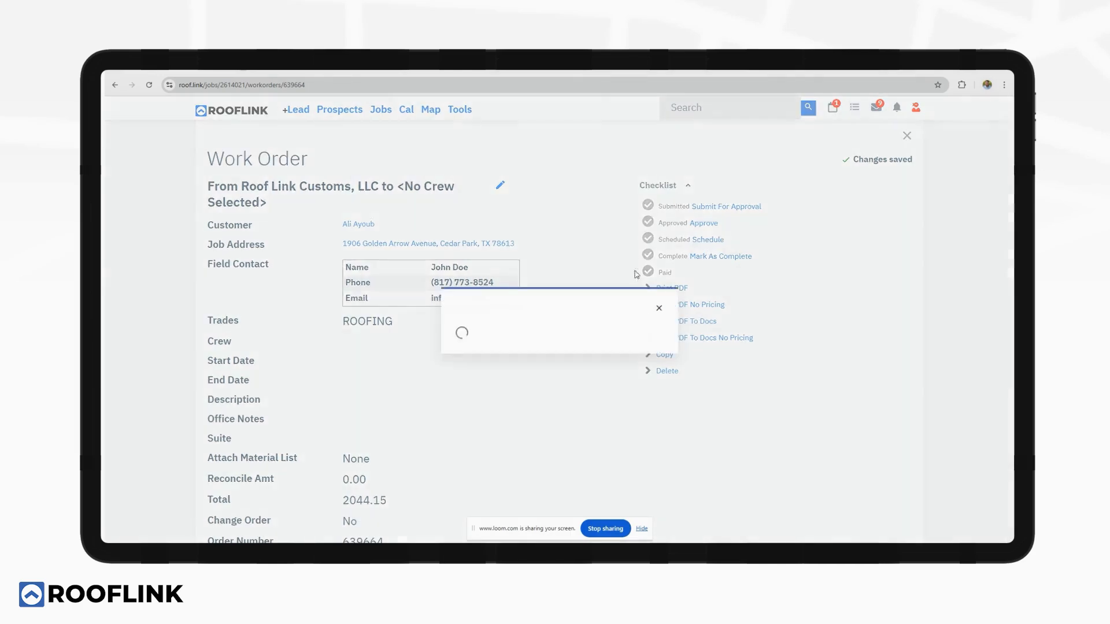
left_click(396, 237)
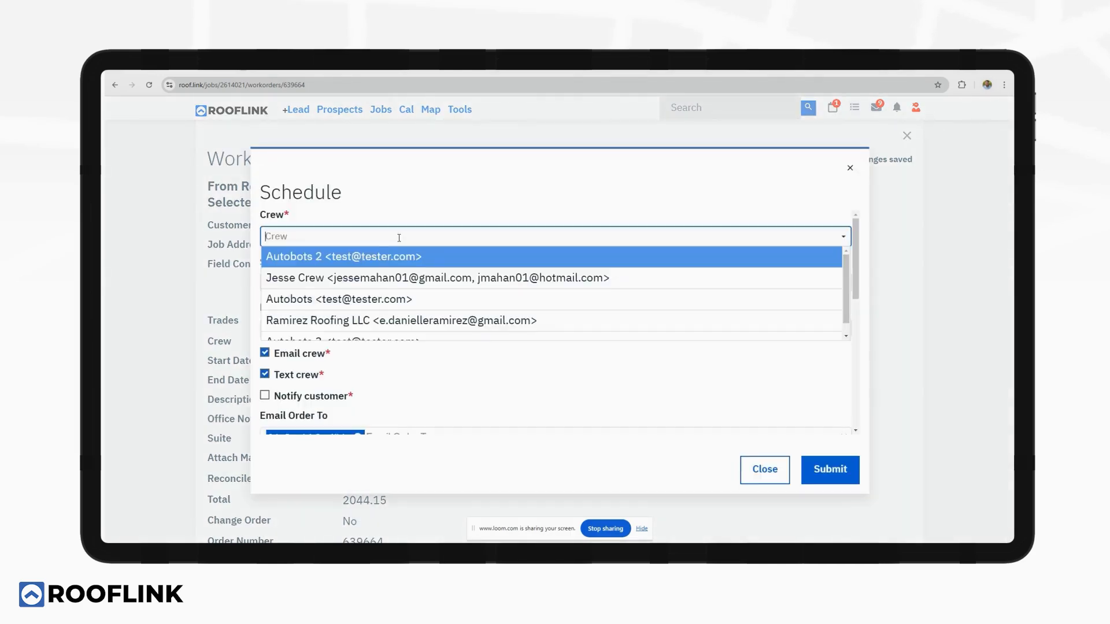
left_click(379, 273)
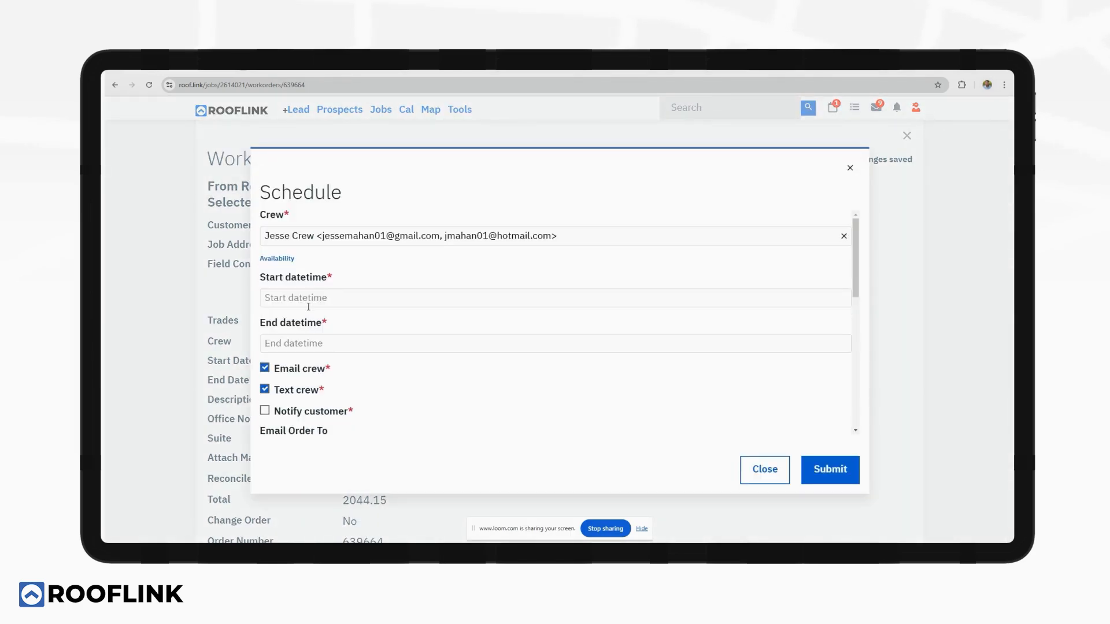
Schedule the work from Dec 6, 2024 8:00 AM to Dec 7 10:30 AM, notifying the customer.
left_click(329, 301)
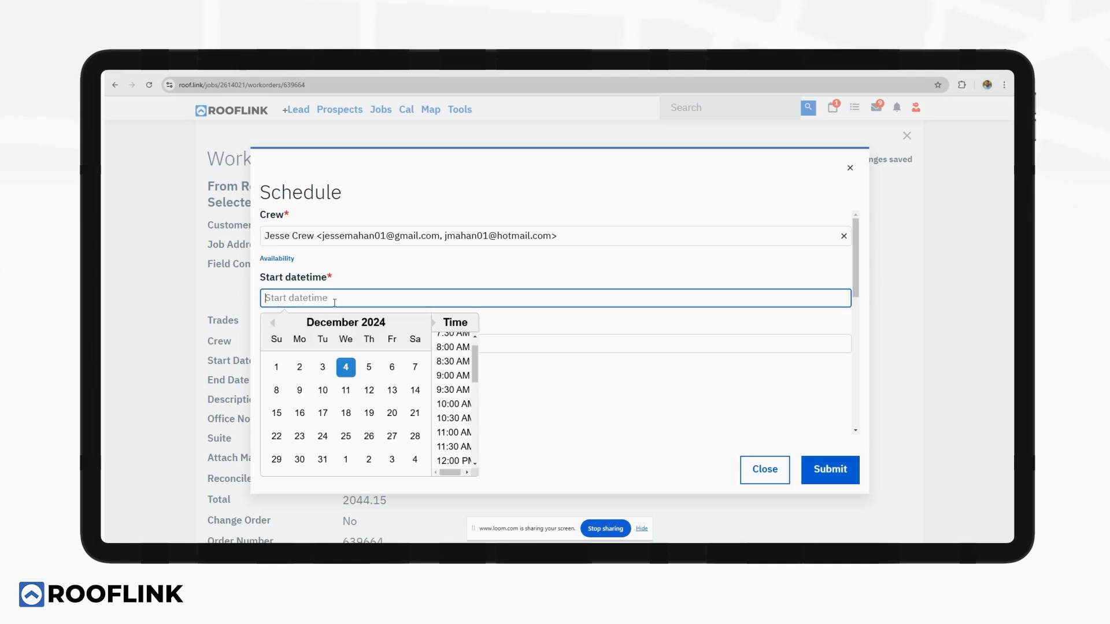
left_click(391, 370)
left_click(453, 347)
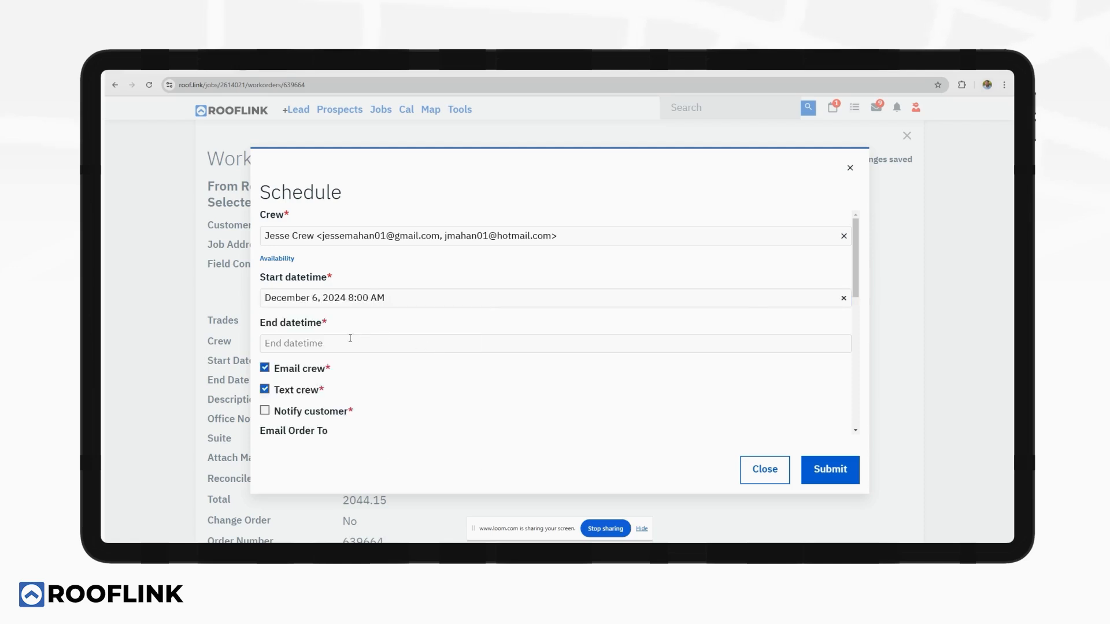
left_click(347, 343)
left_click(415, 412)
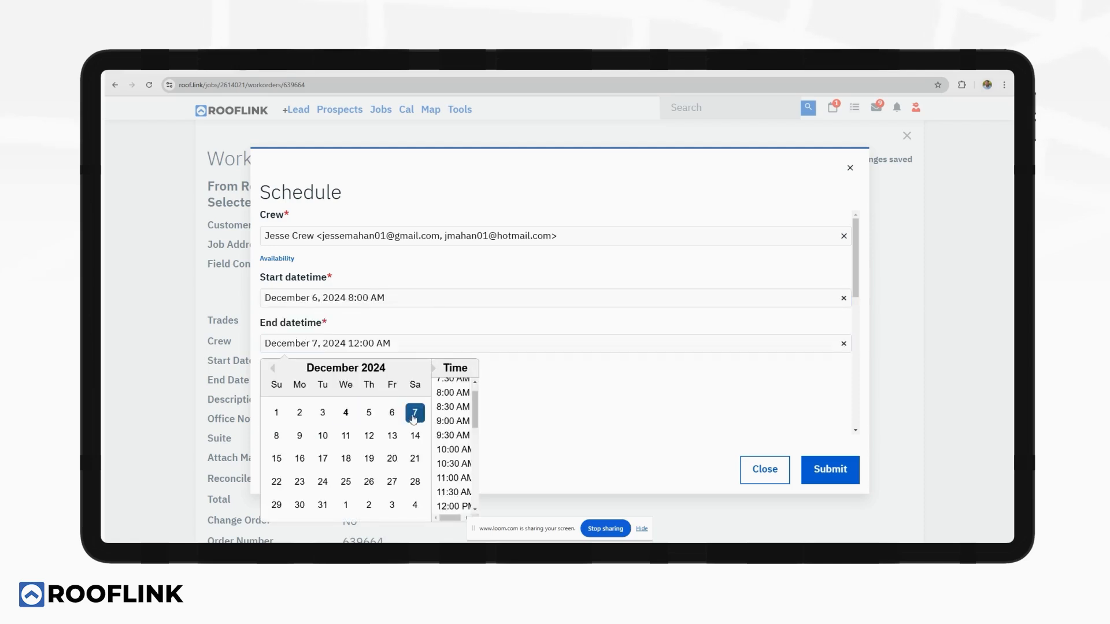
left_click(448, 464)
scroll(456, 411, "down", 3)
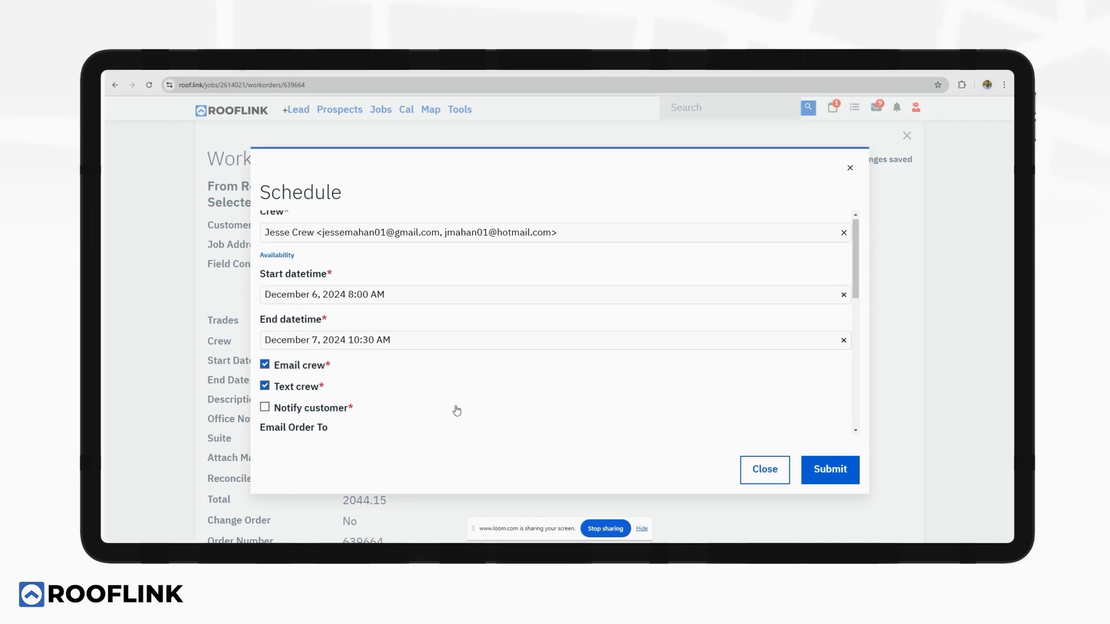
left_click(306, 319)
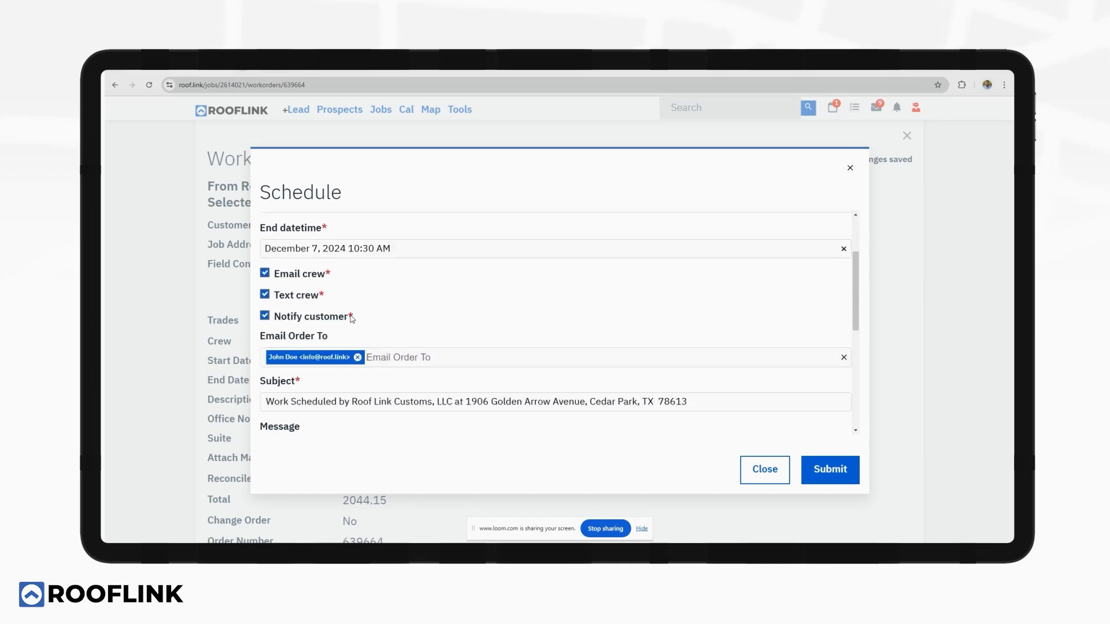
scroll(448, 311, "down", 10)
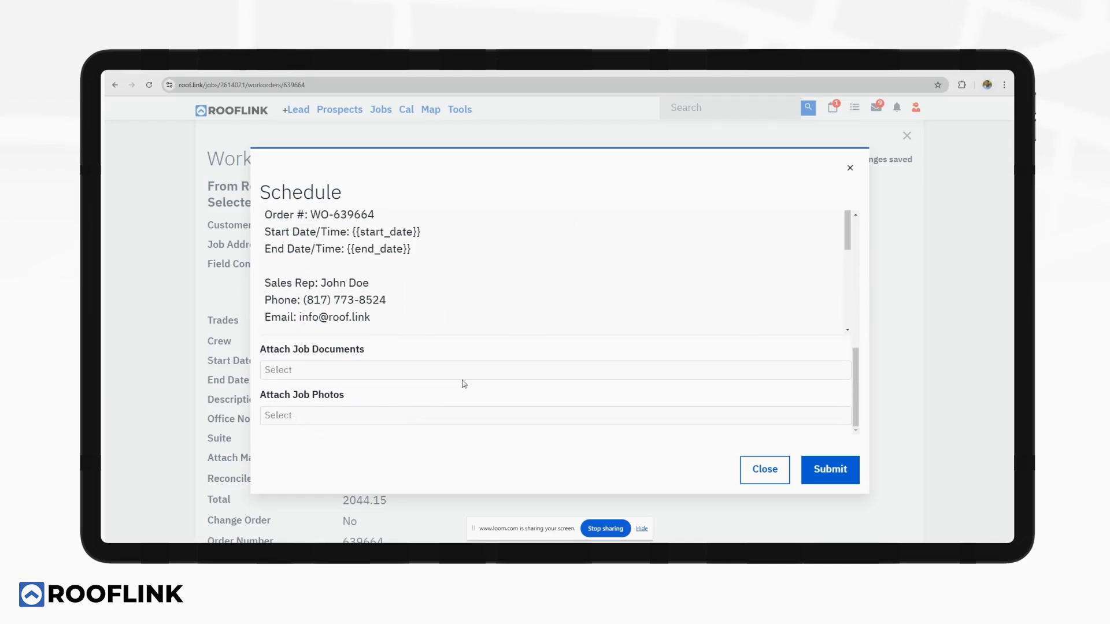
scroll(601, 402, "up", 3)
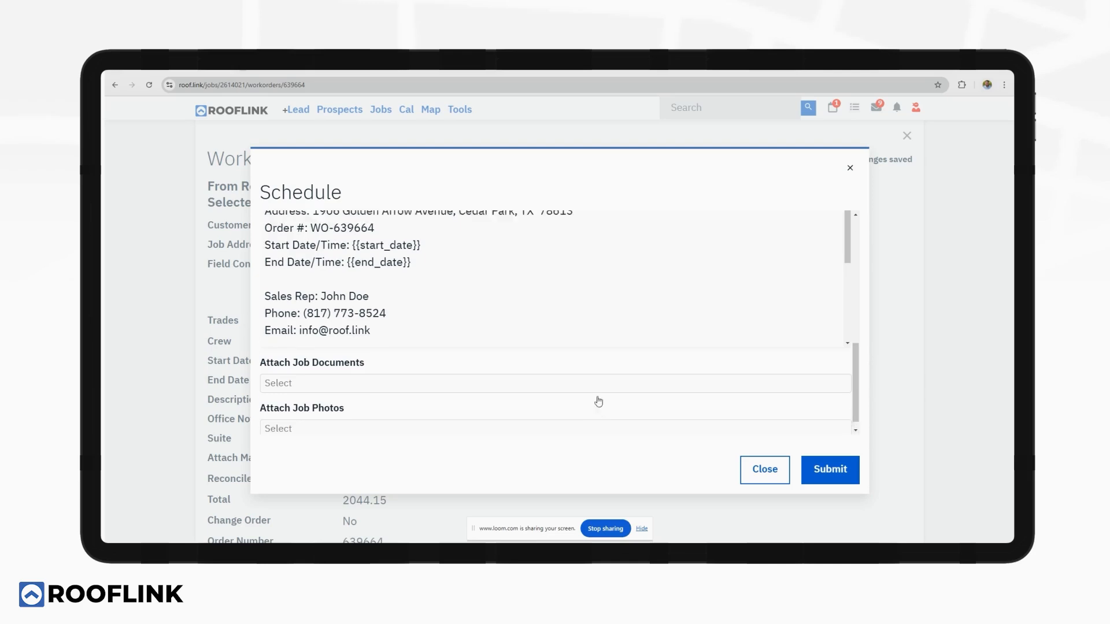
left_click(855, 470)
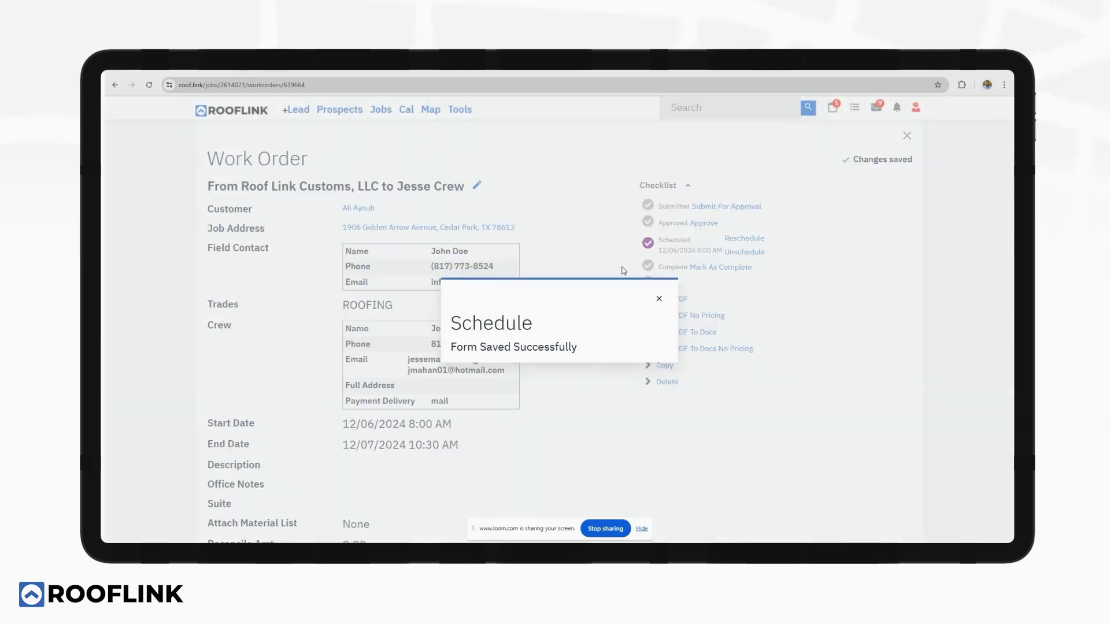
scroll(582, 295, "up", 3)
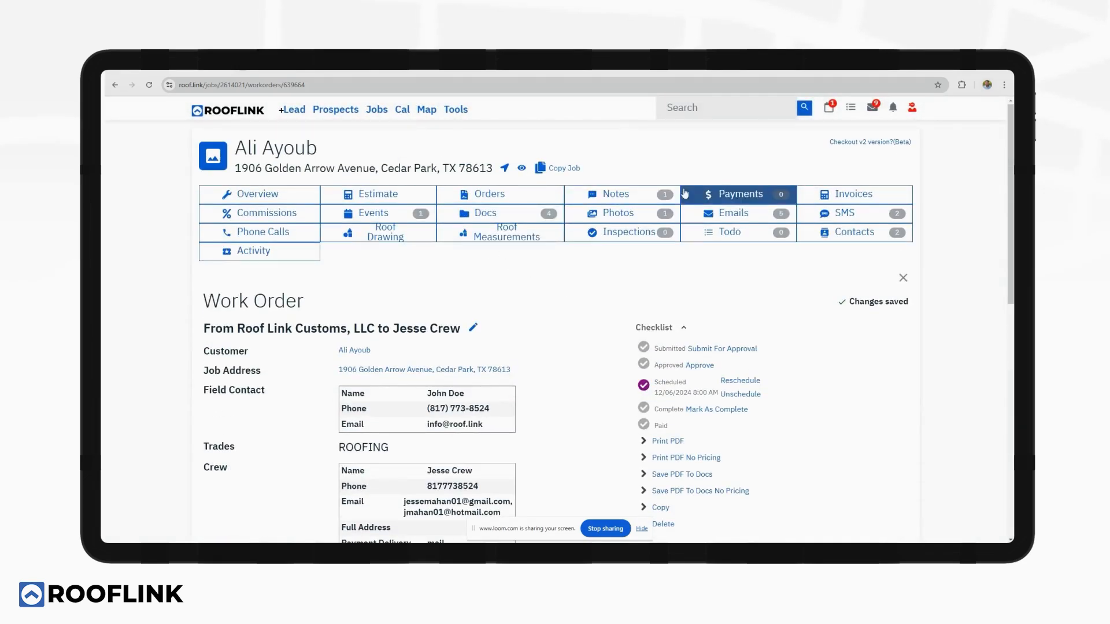
Check the Payments list, then scroll the job overview to Estimates showing $14,121.46 owed.
left_click(706, 193)
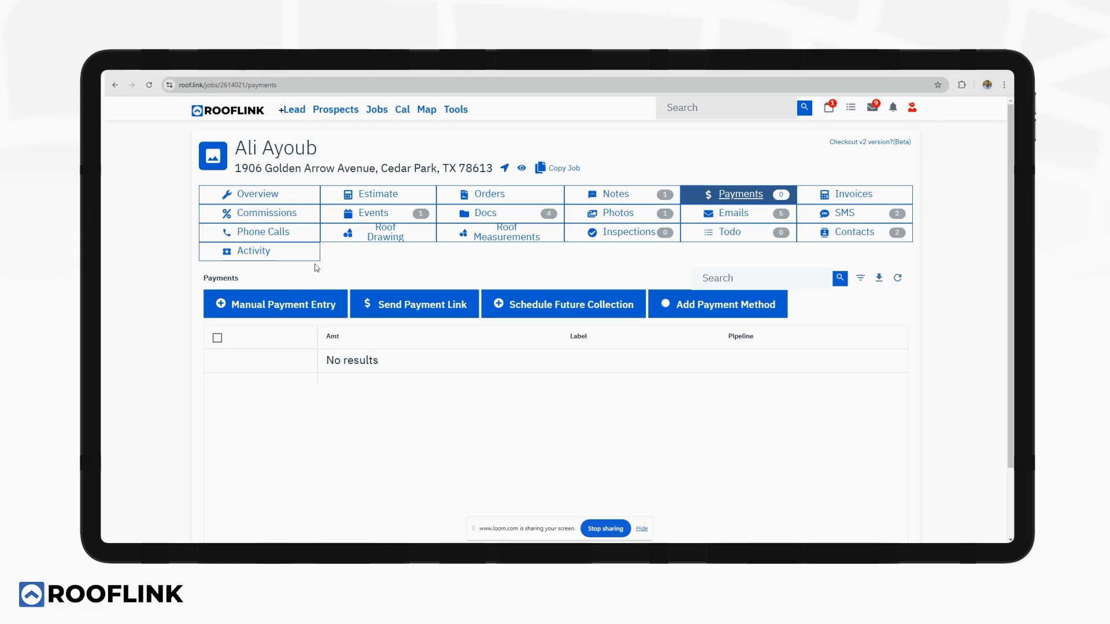
left_click(292, 200)
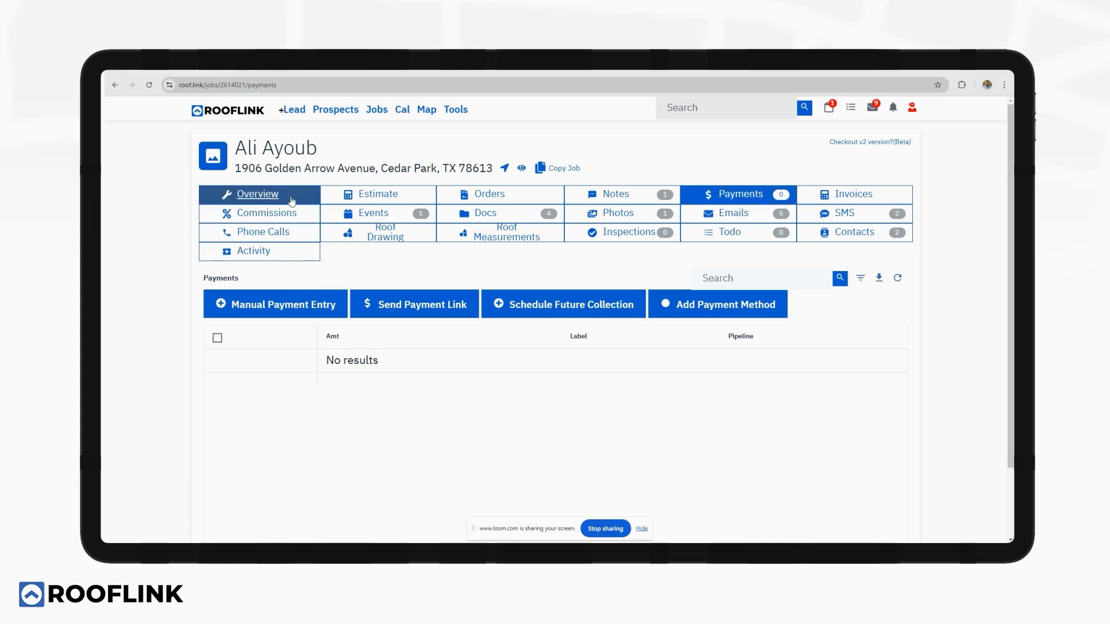
scroll(475, 306, "down", 5)
scroll(436, 309, "down", 15)
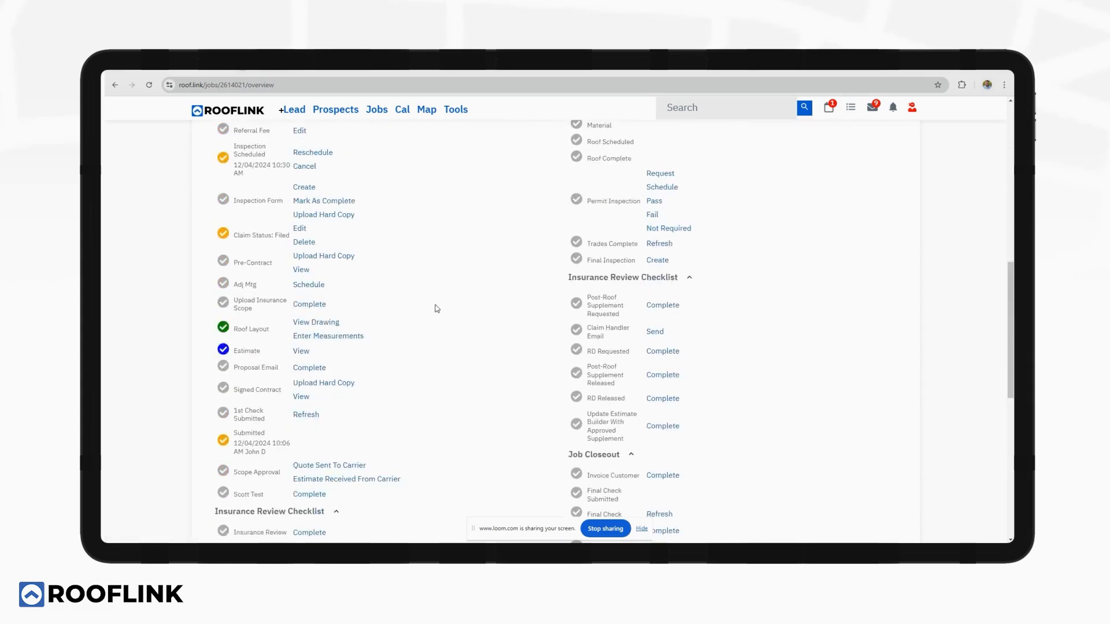
scroll(435, 310, "down", 1)
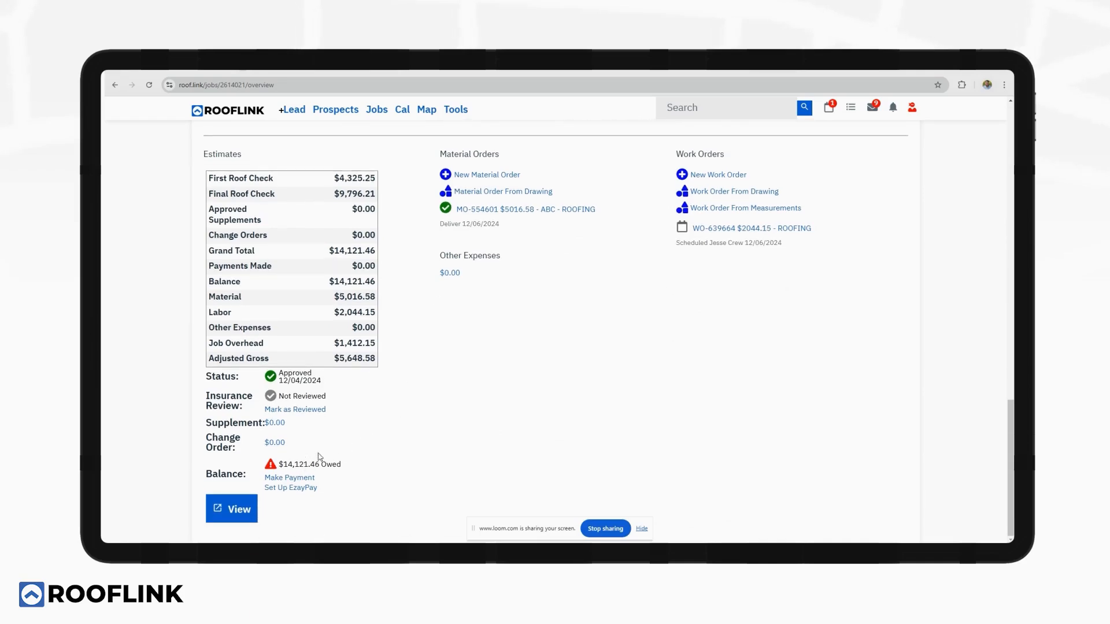
Record a 1412146 check payment labelled Final Check, approved December 4, 2024 at 8:00 AM.
left_click(295, 478)
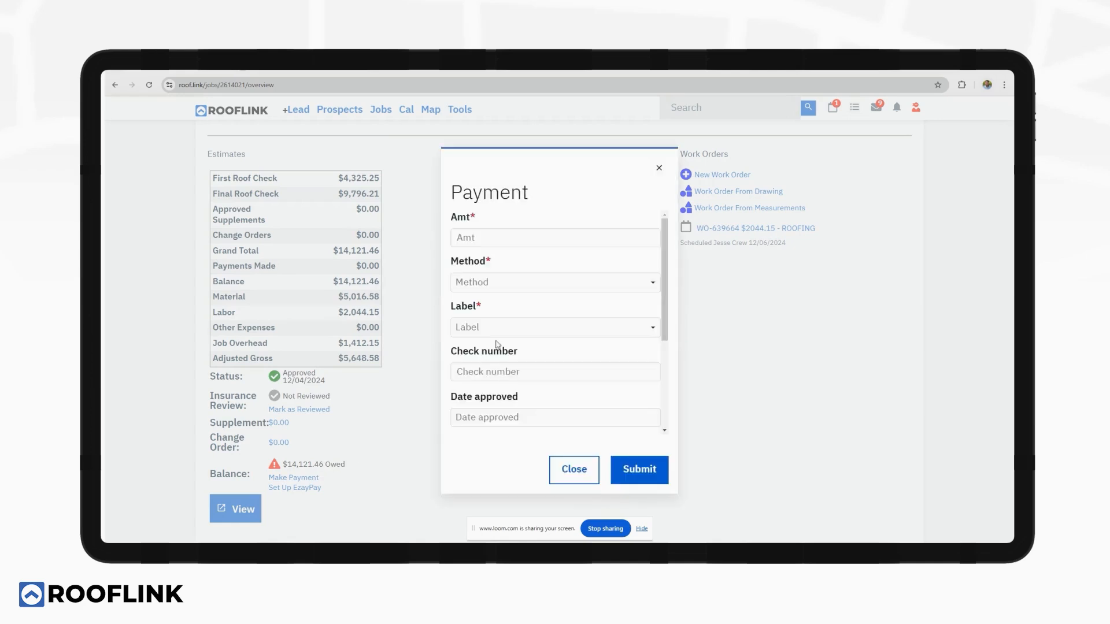
left_click(509, 233)
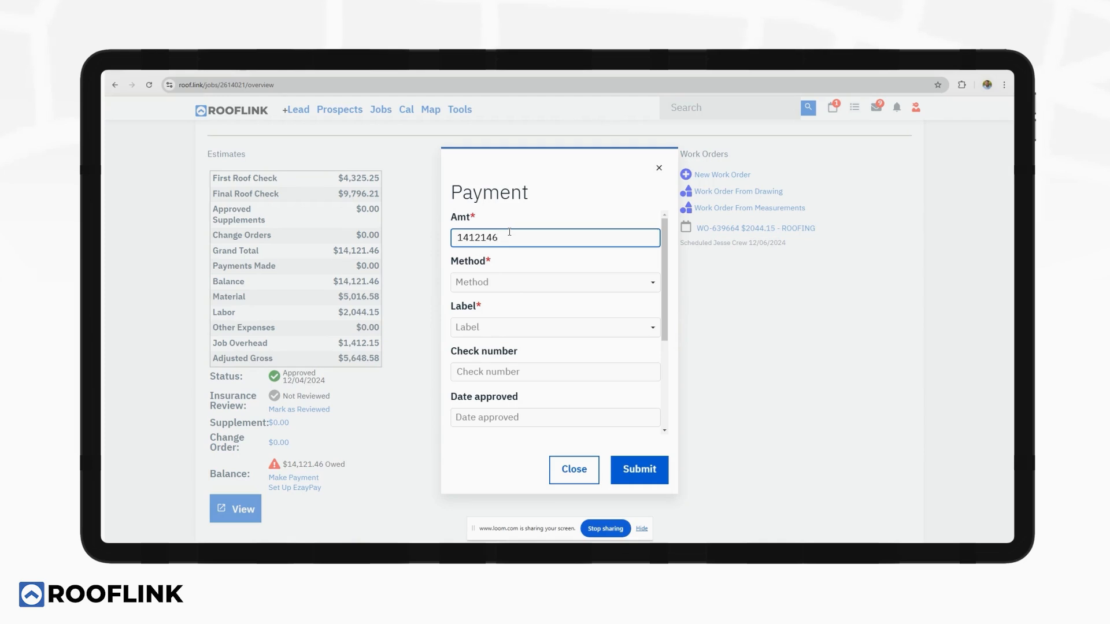
left_click(473, 282)
left_click(483, 303)
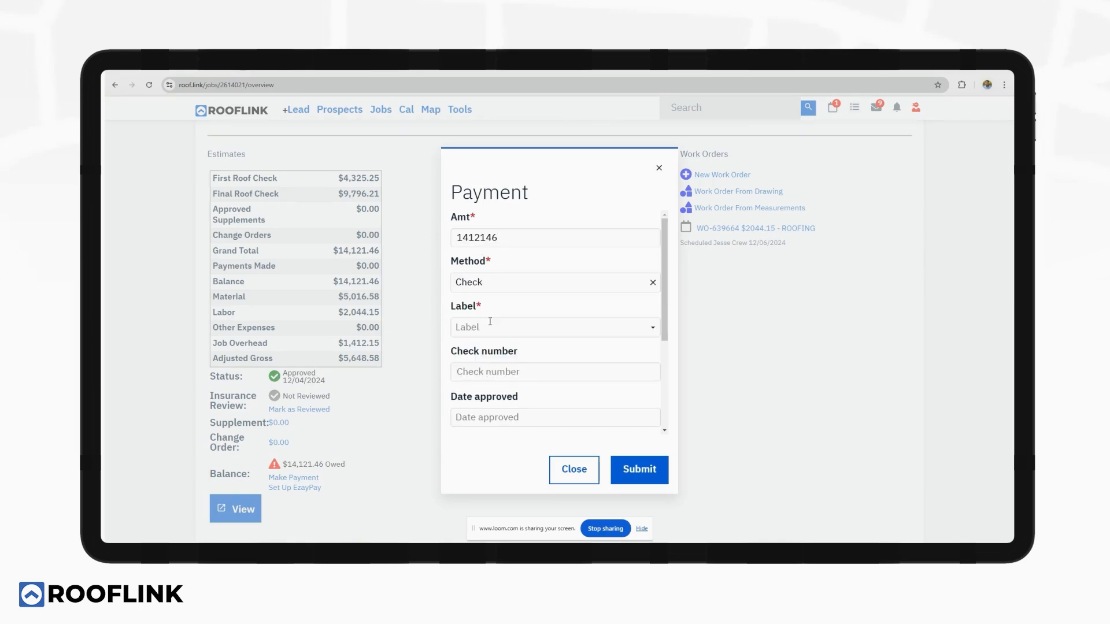
left_click(490, 328)
scroll(489, 351, "down", 2)
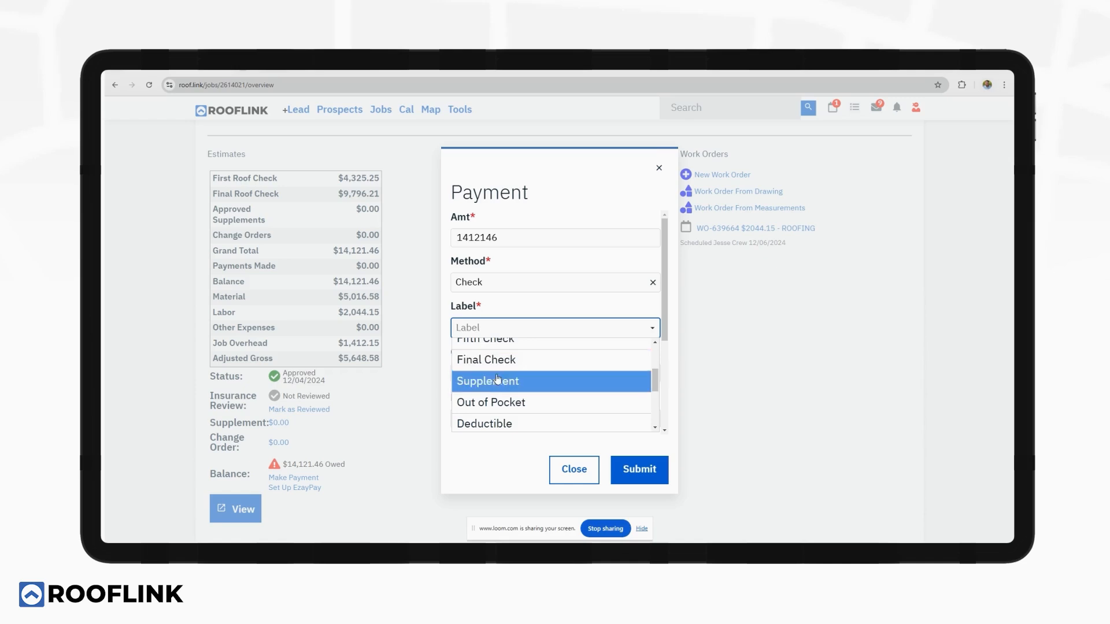
left_click(509, 361)
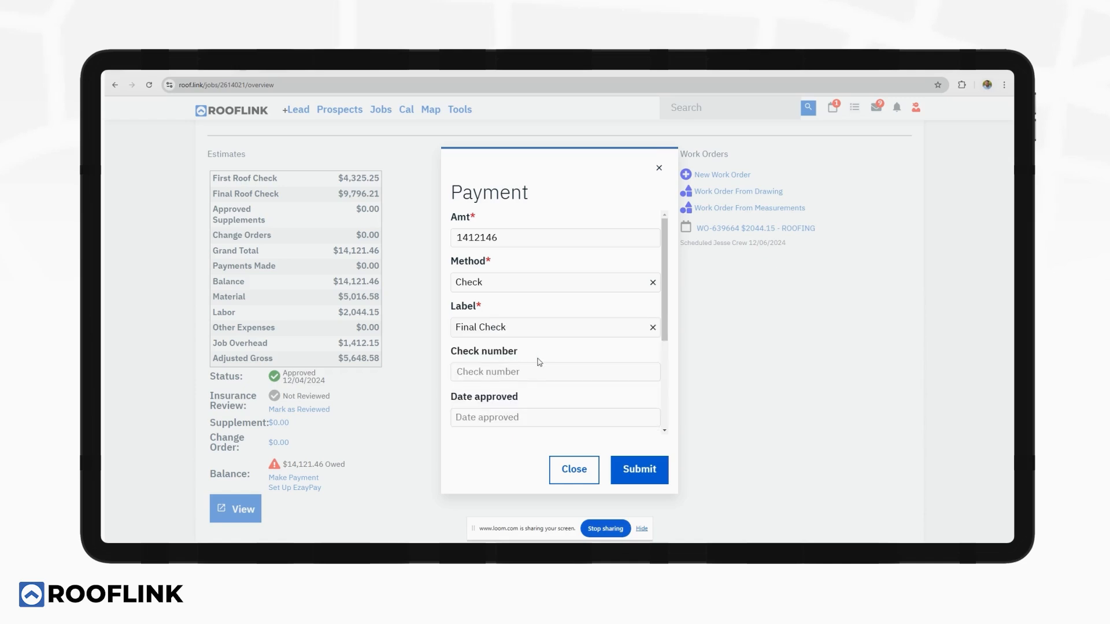
left_click(511, 416)
left_click(536, 129)
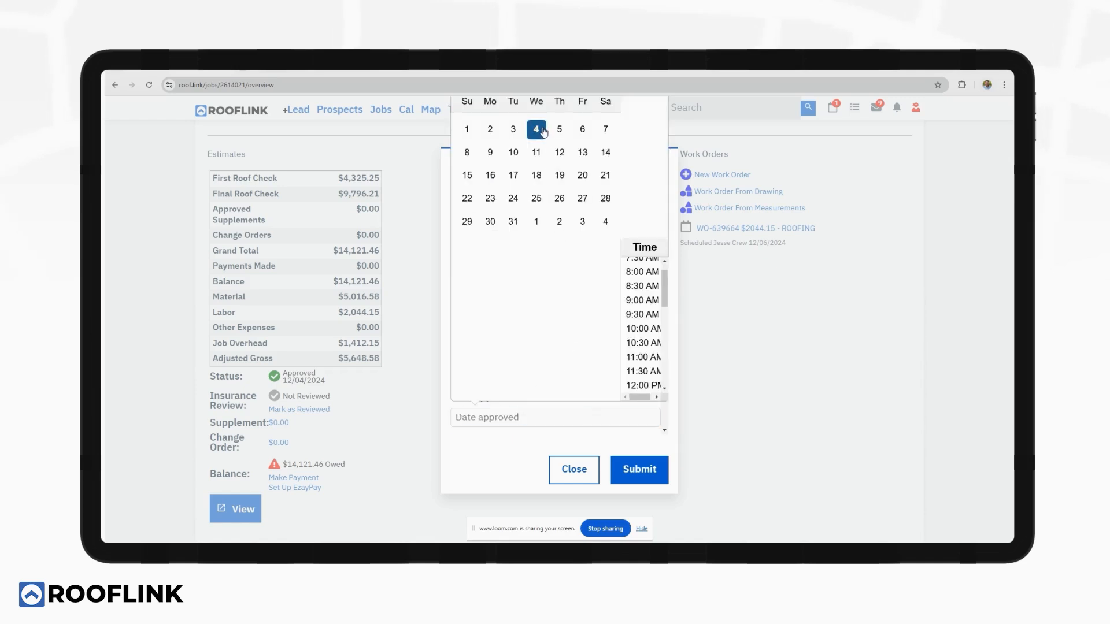
left_click(632, 273)
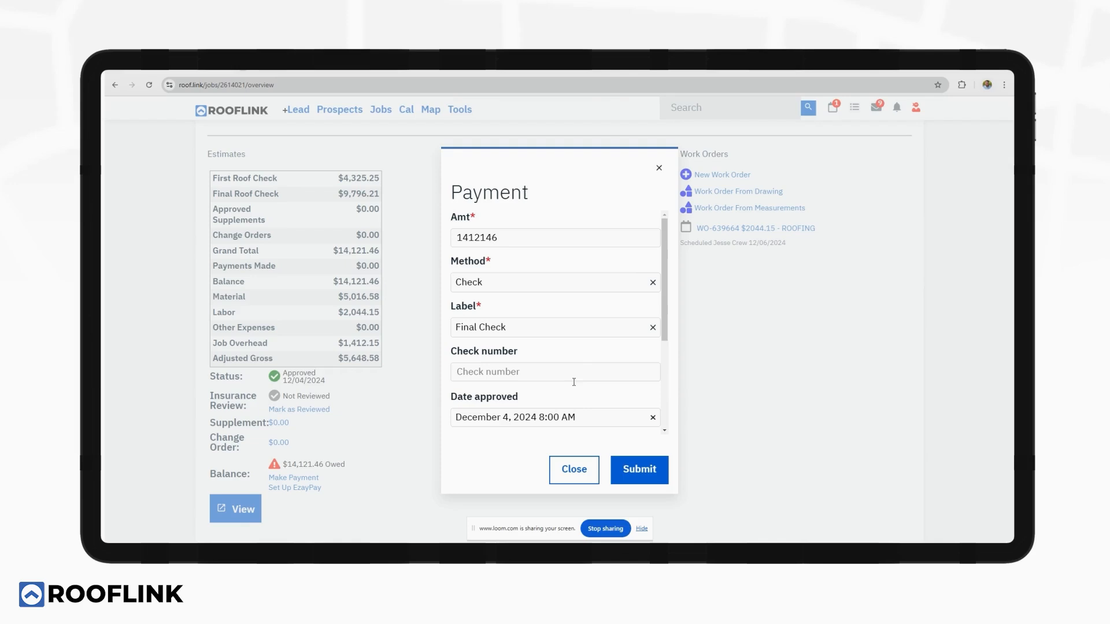
left_click(623, 470)
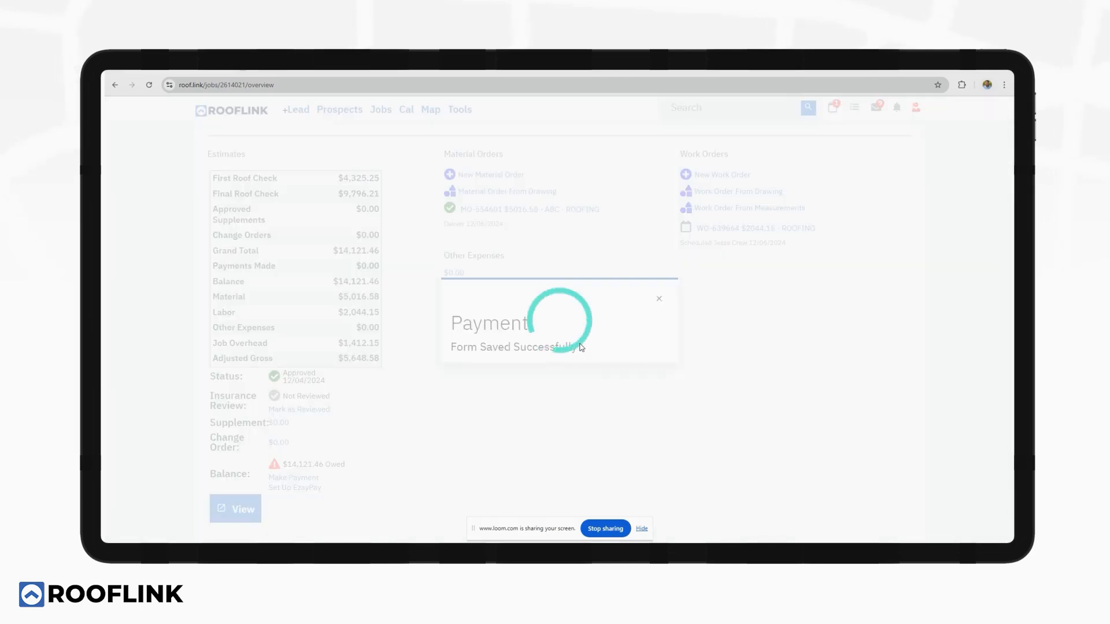
Close the job via the Job Closeout checklist, leaving collections closed with no next step.
scroll(574, 344, "down", 15)
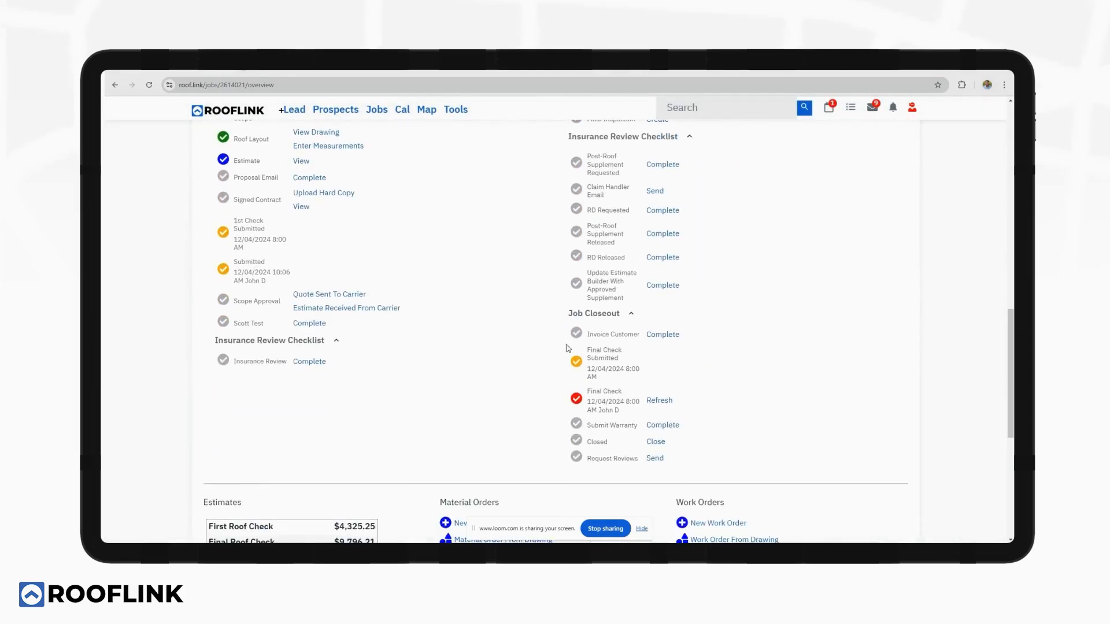
scroll(568, 349, "down", 1)
scroll(594, 243, "up", 2)
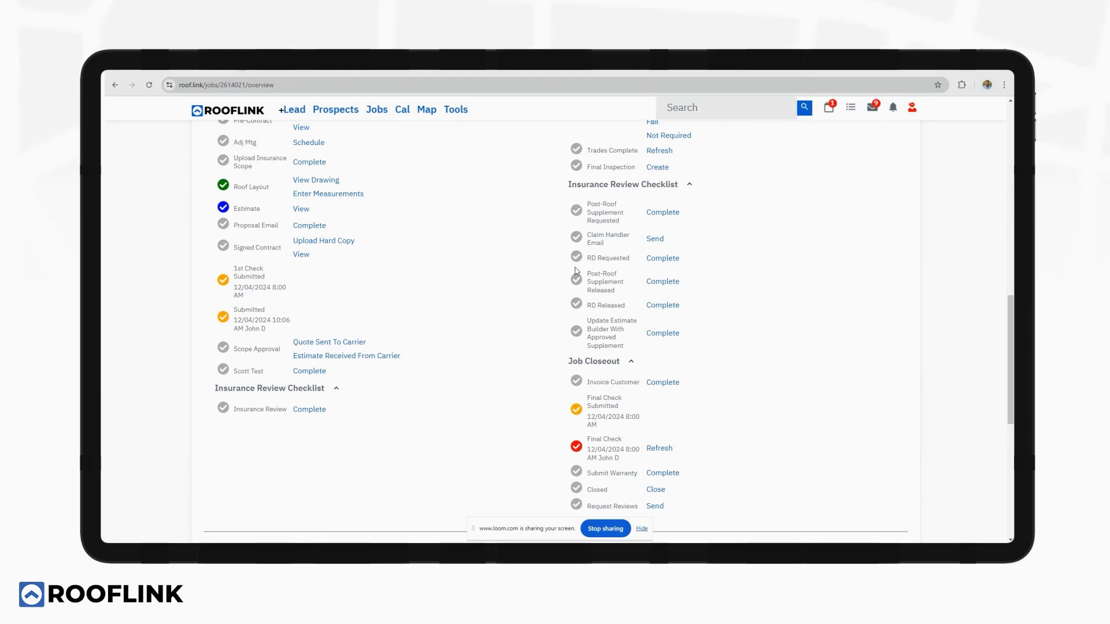
scroll(577, 272, "down", 3)
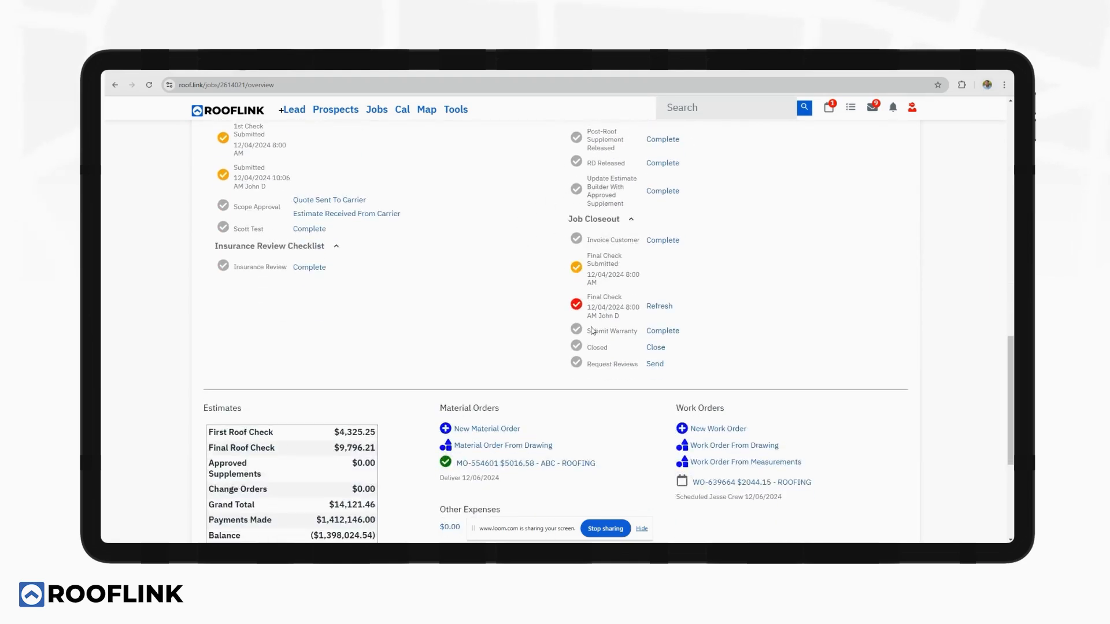
scroll(607, 299, "up", 3)
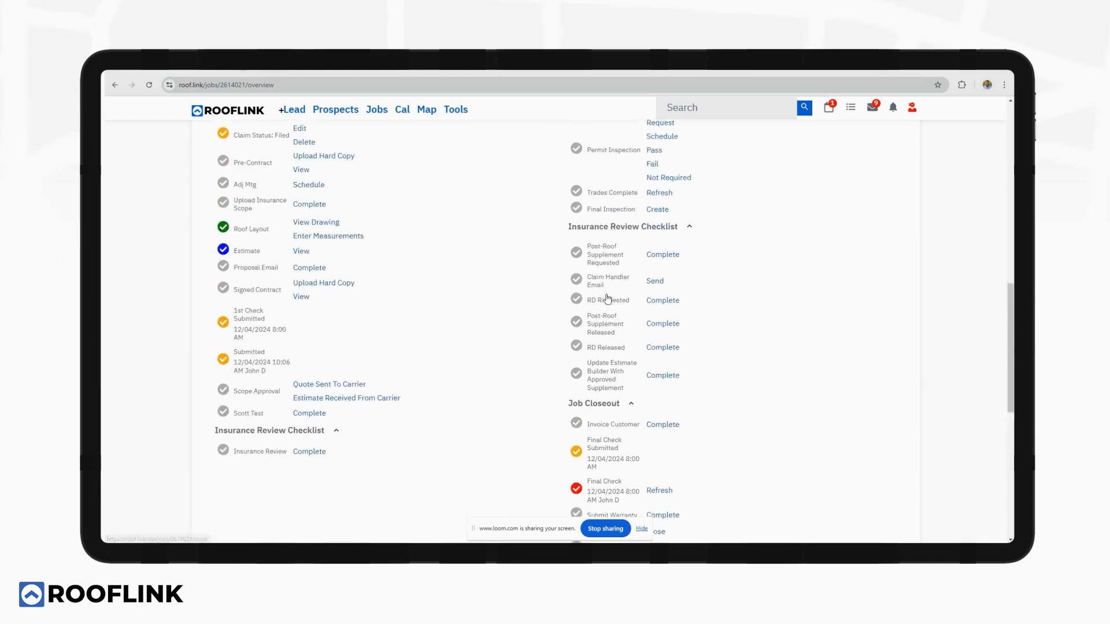
scroll(607, 298, "up", 3)
scroll(559, 237, "down", 6)
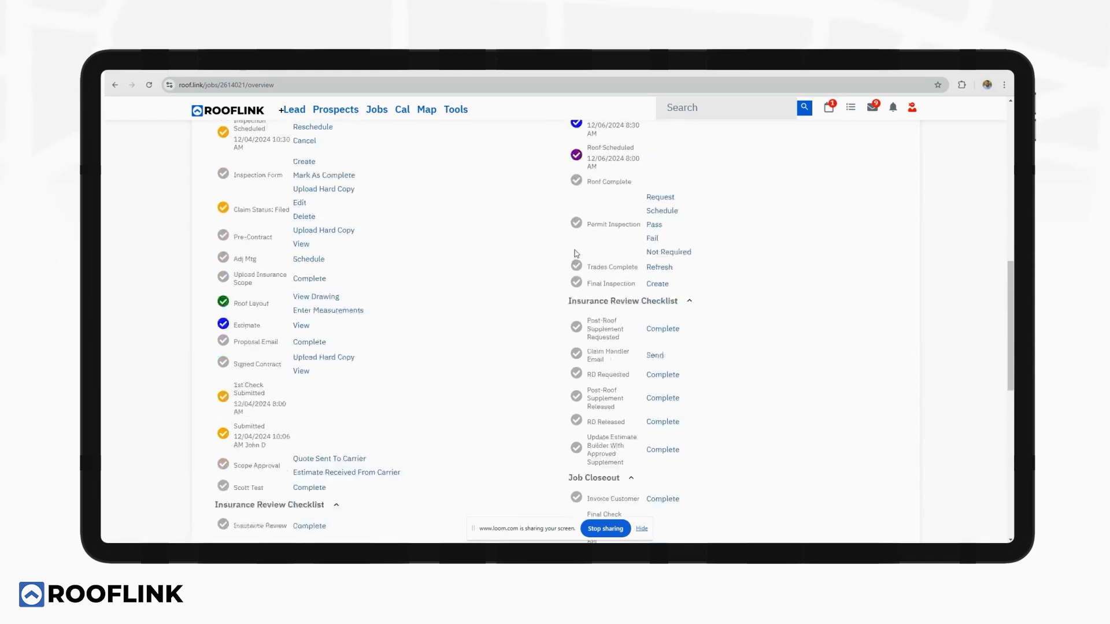
left_click(656, 396)
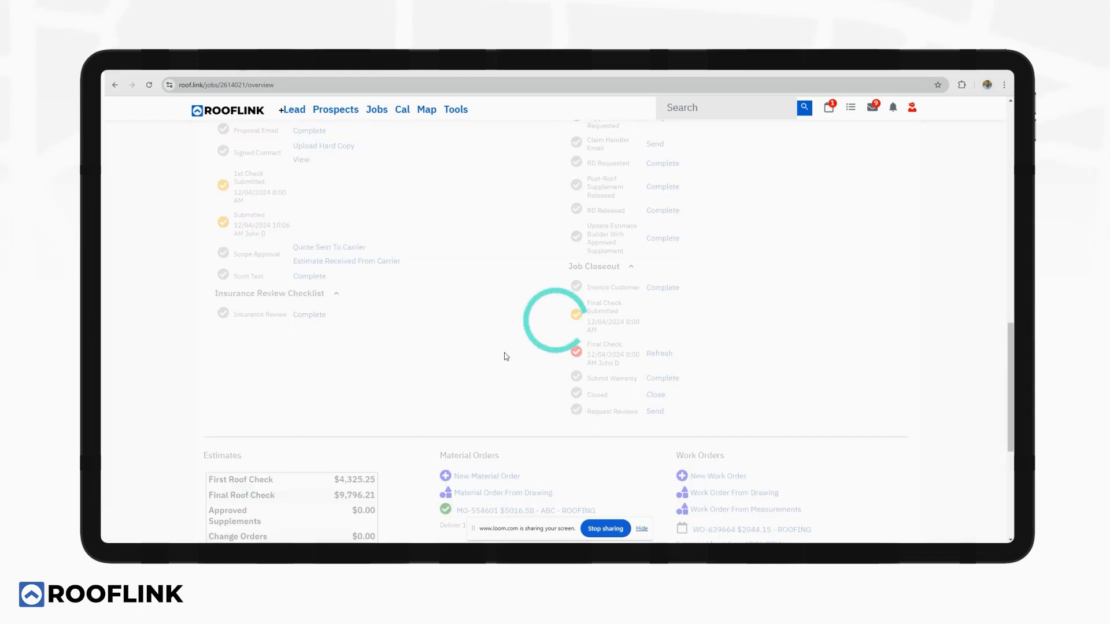
scroll(507, 339, "up", 15)
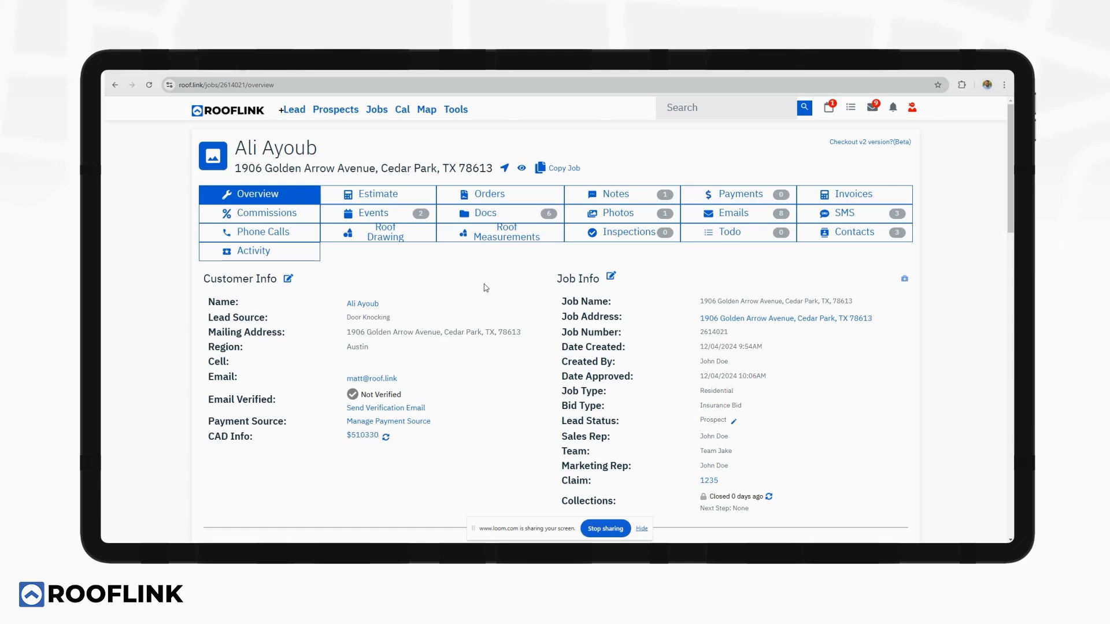
scroll(484, 290, "down", 3)
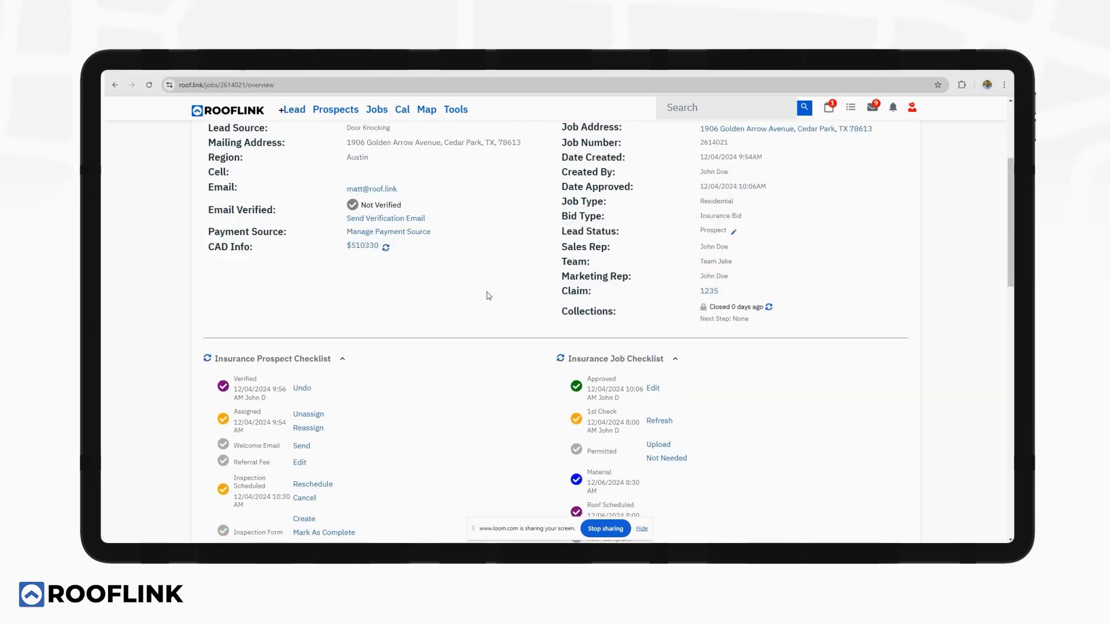
scroll(488, 290, "up", 3)
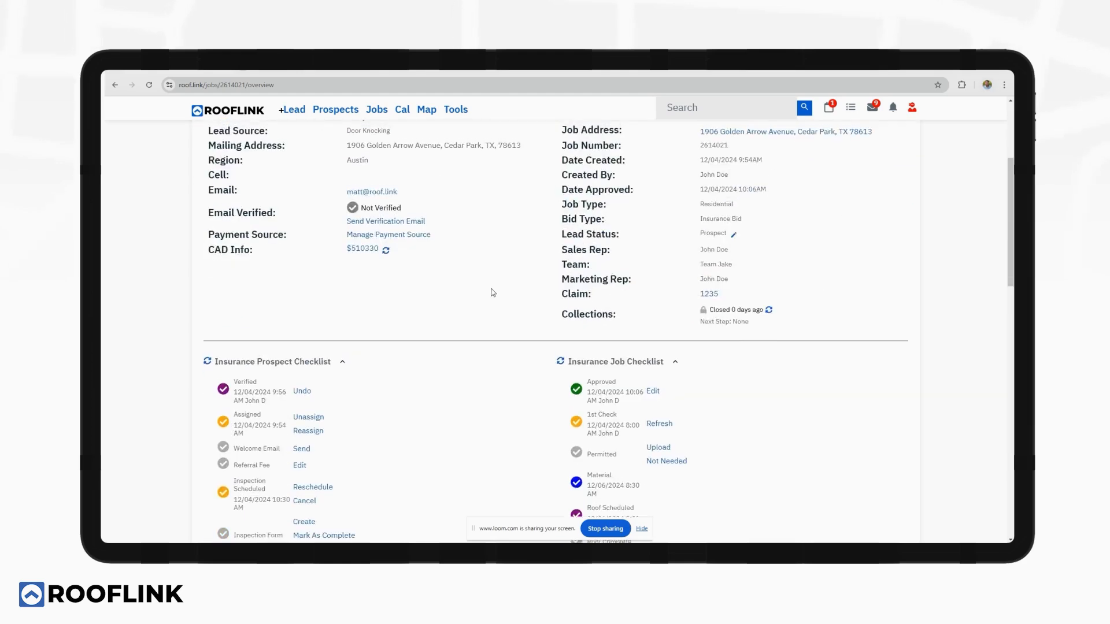